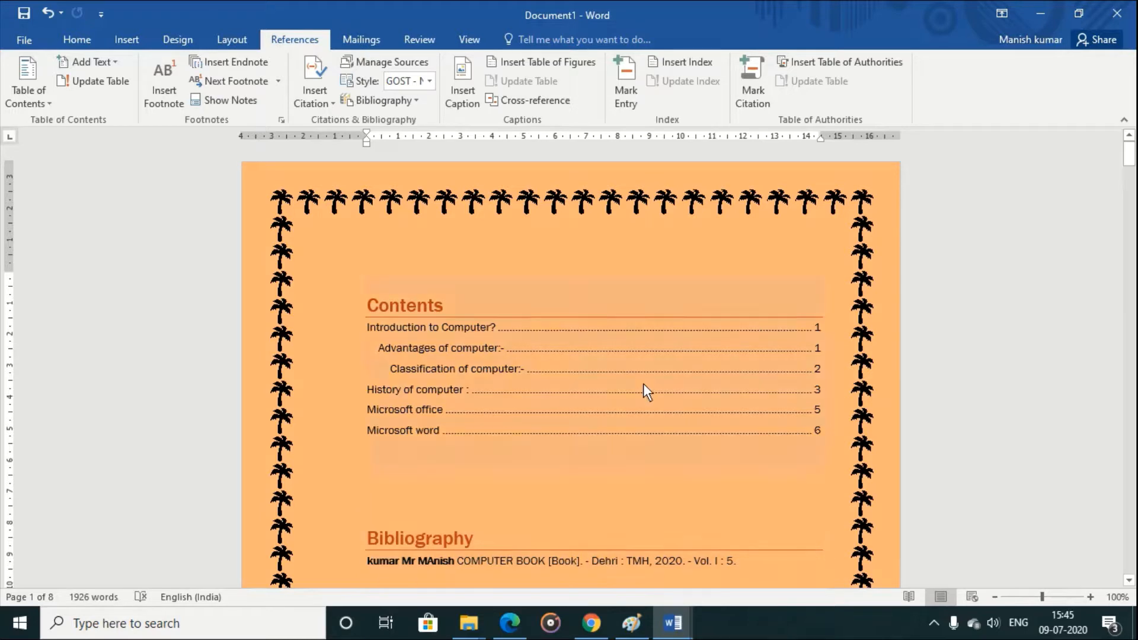
Step: Create a new blank document and add an empty line at its start
{"action": "left_click", "coordinate": [361, 39]}
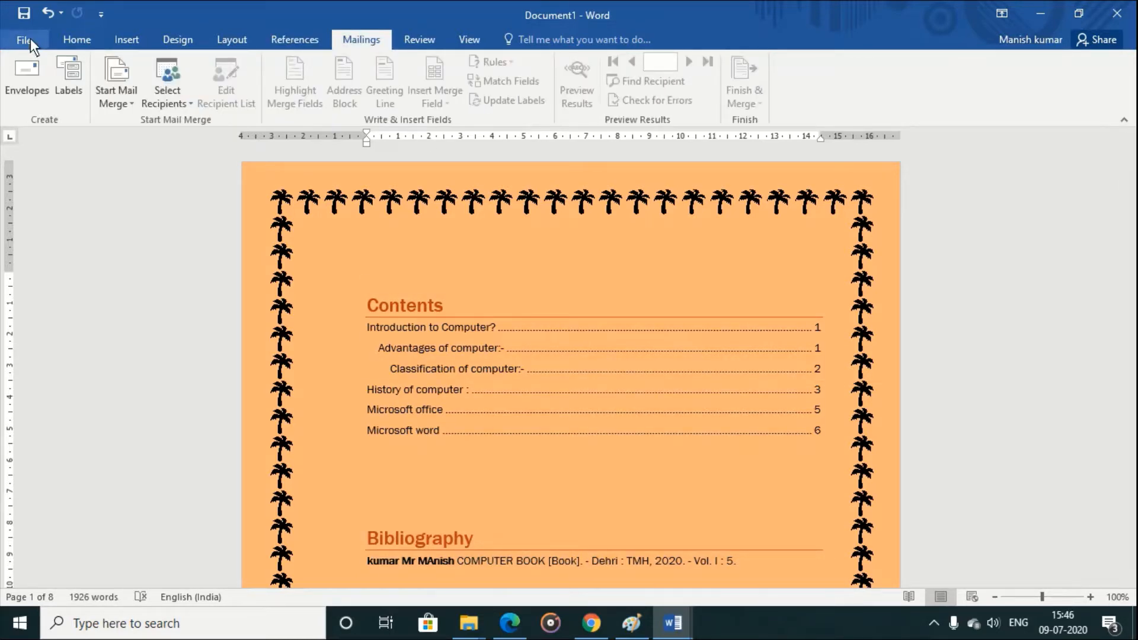
{"action": "left_click", "coordinate": [31, 39]}
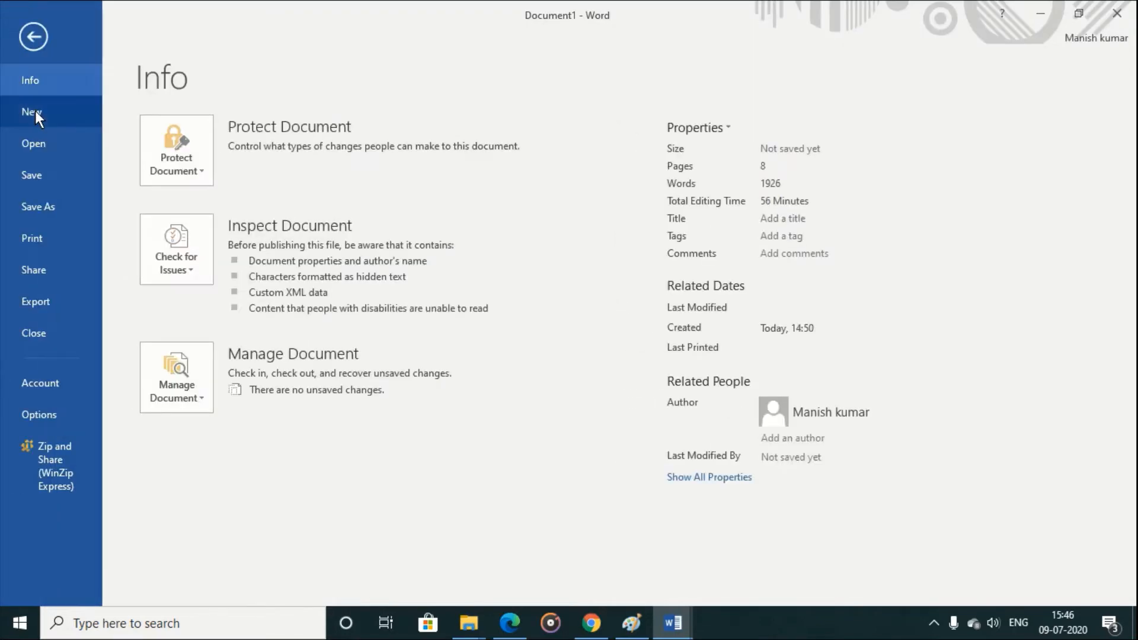
{"action": "left_click", "coordinate": [32, 111]}
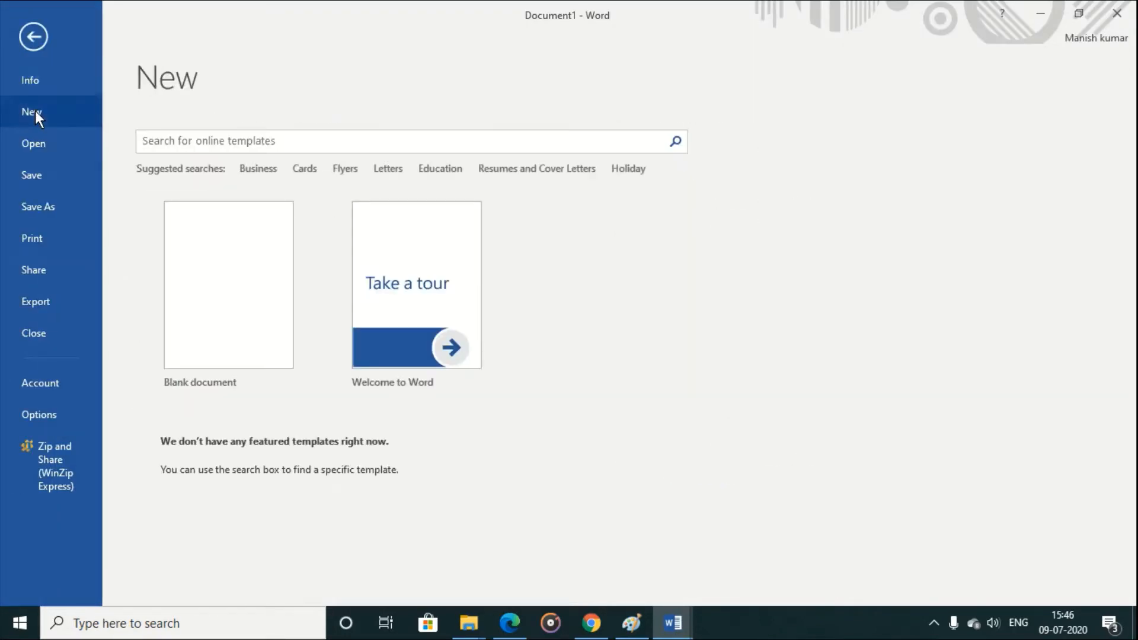
{"action": "left_click", "coordinate": [200, 273]}
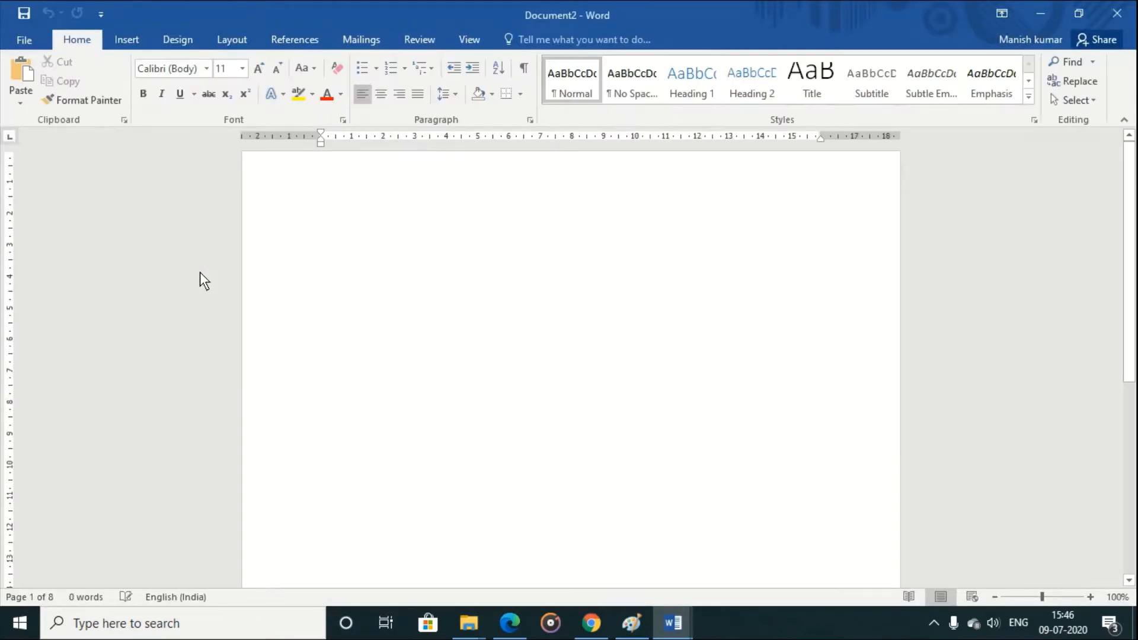
{"action": "key", "text": "Return"}
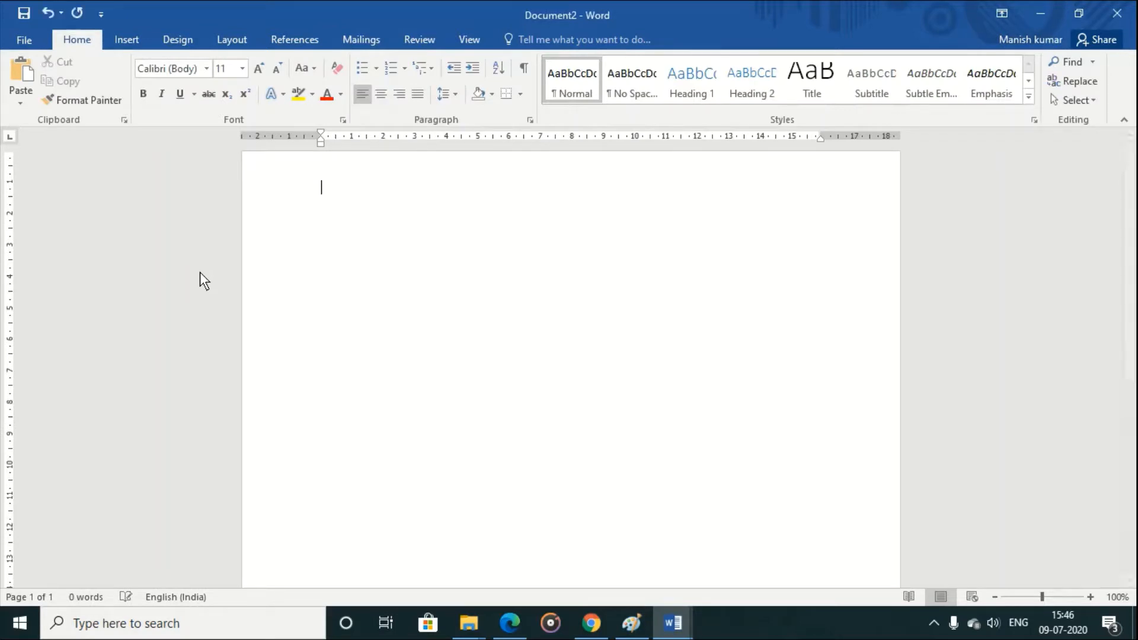
Step: Start creating an envelope and enter the recipient's full name and postal address under "To" as the delivery address
{"action": "left_click", "coordinate": [351, 39]}
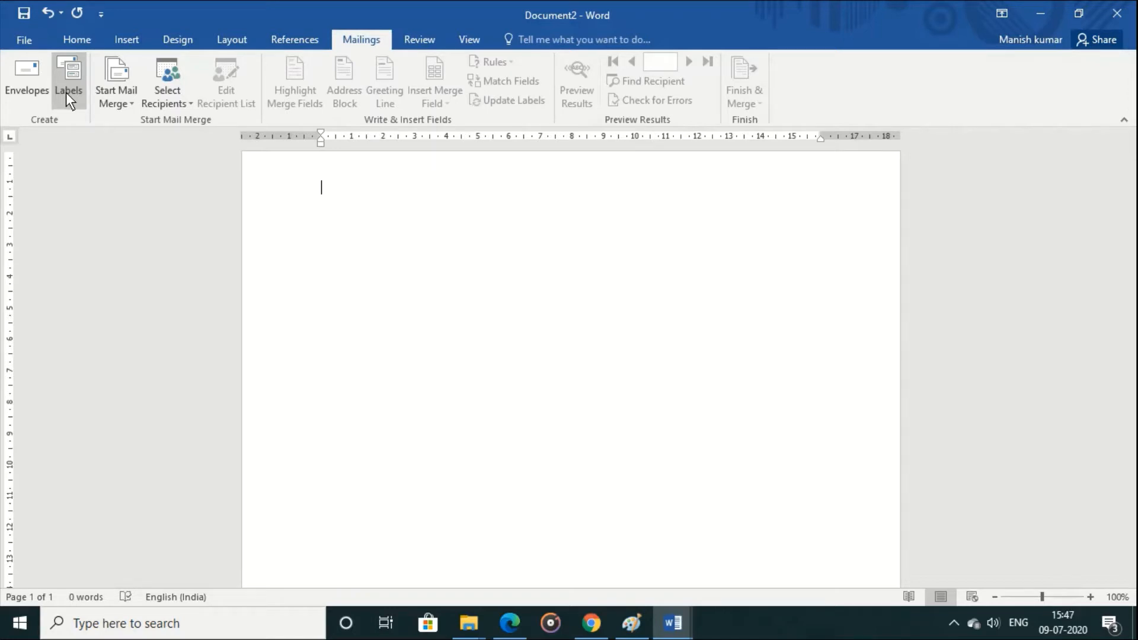
{"action": "left_click", "coordinate": [30, 89]}
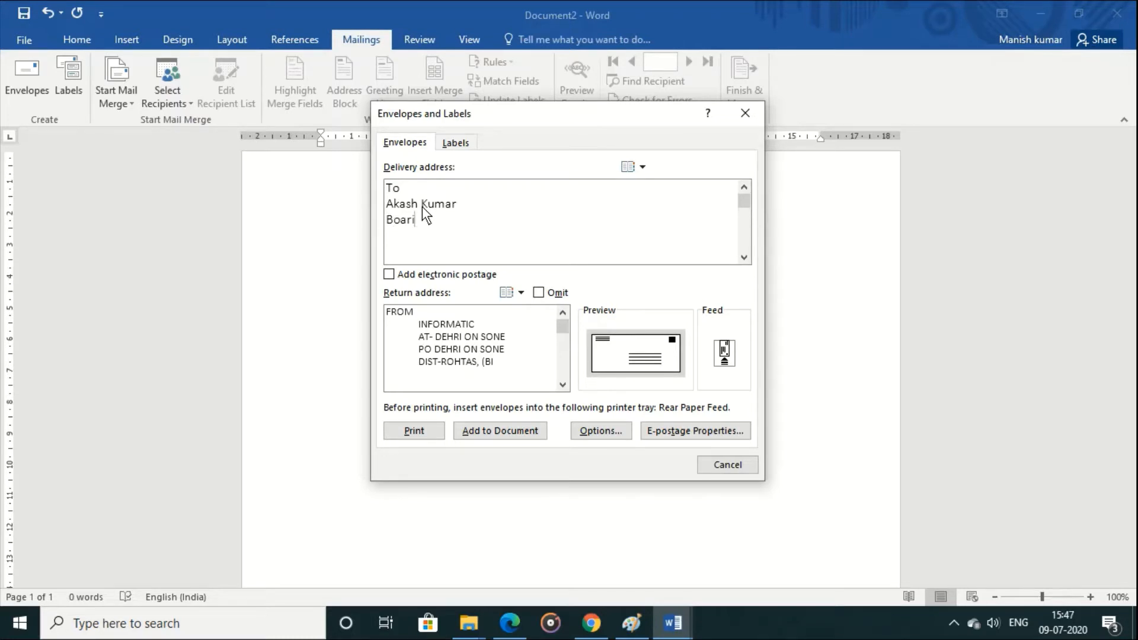
{"action": "type", "text": "ng Road,PAtna"}
{"action": "key", "text": "BackSpace"}
{"action": "key", "text": "BackSpace"}
{"action": "key", "text": "BackSpace"}
{"action": "key", "text": "BackSpace"}
{"action": "type", "text": "atna"}
Step: Replace the return address below the FROM line with the company name INFORMATICS and the sender's town
{"action": "left_click_drag", "start_coordinate": [411, 330], "coordinate": [498, 385]}
{"action": "type", "text": "INFORMATICS"}
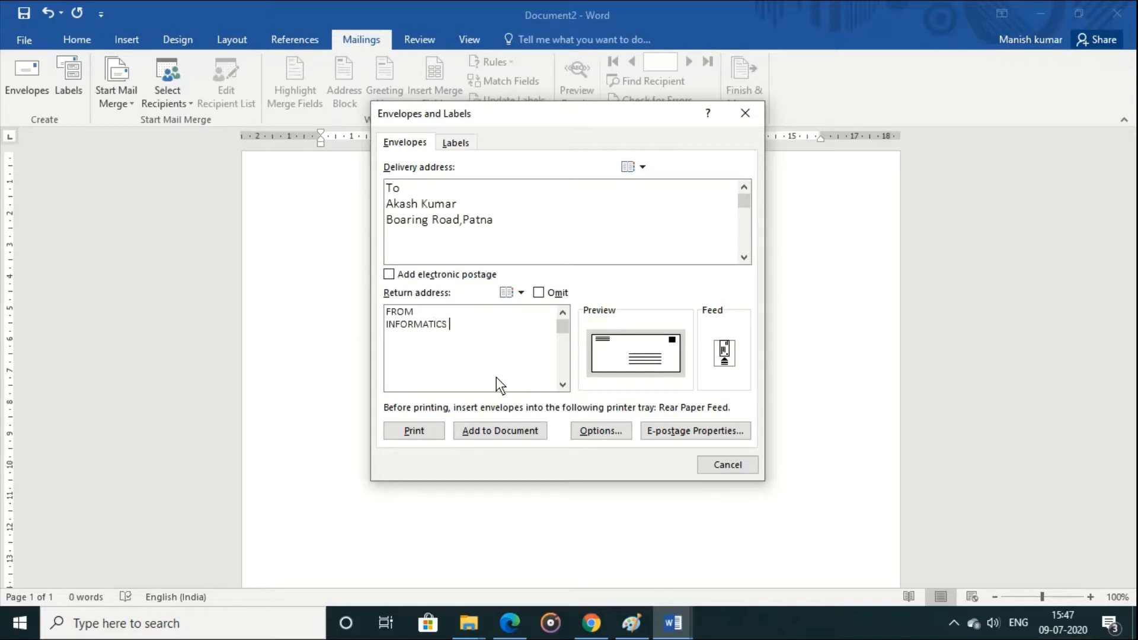
{"action": "key", "text": "Return"}
{"action": "type", "text": "Dehri On Sone"}
Step: Set the envelope's delivery address font to bold, size 14
{"action": "left_click", "coordinate": [603, 429]}
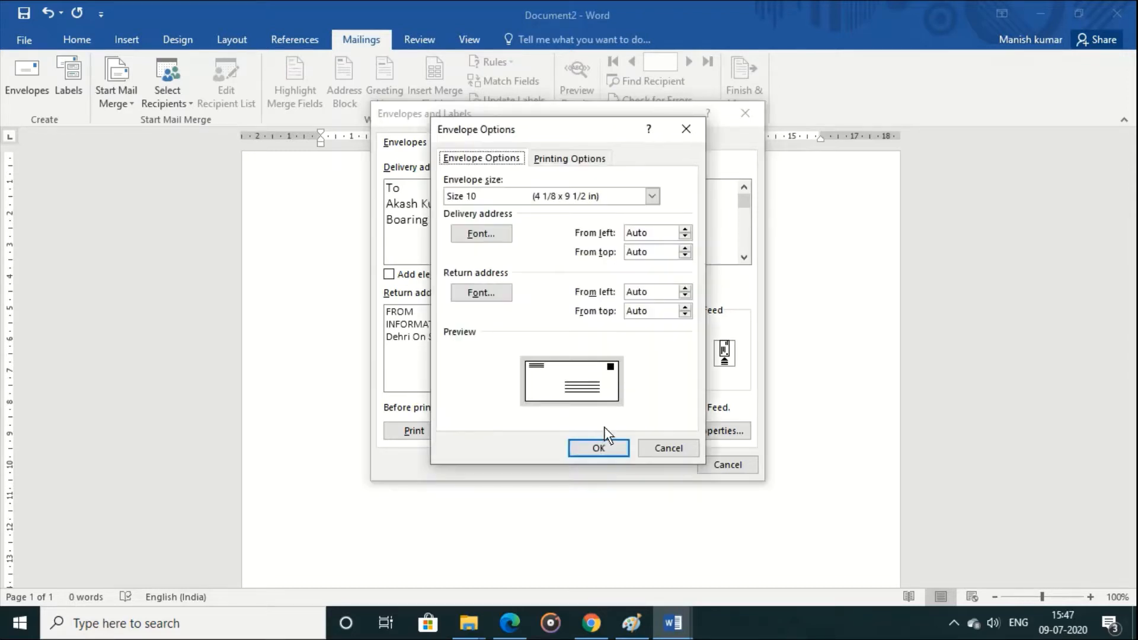
{"action": "left_click", "coordinate": [486, 194]}
{"action": "left_click", "coordinate": [486, 194]}
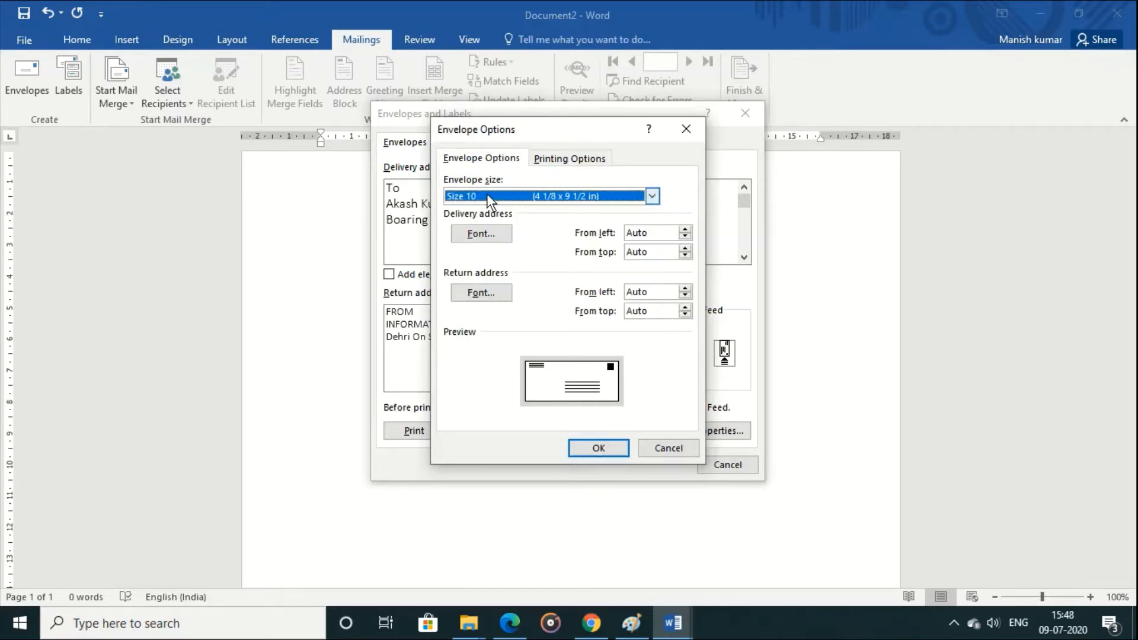
{"action": "left_click", "coordinate": [486, 235]}
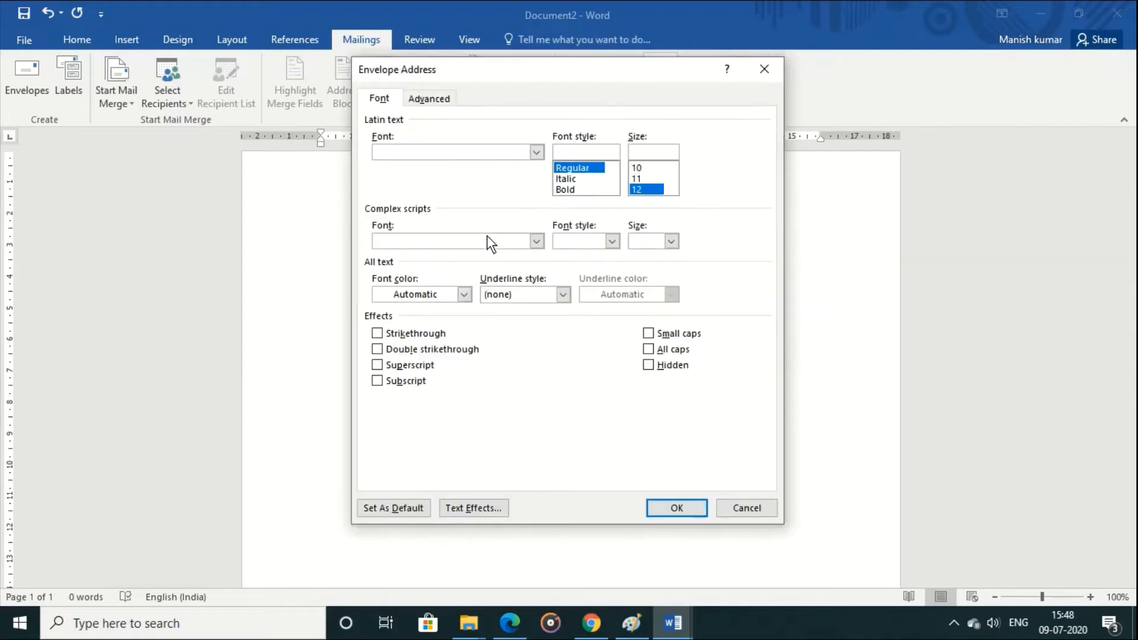
{"action": "left_click", "coordinate": [587, 191]}
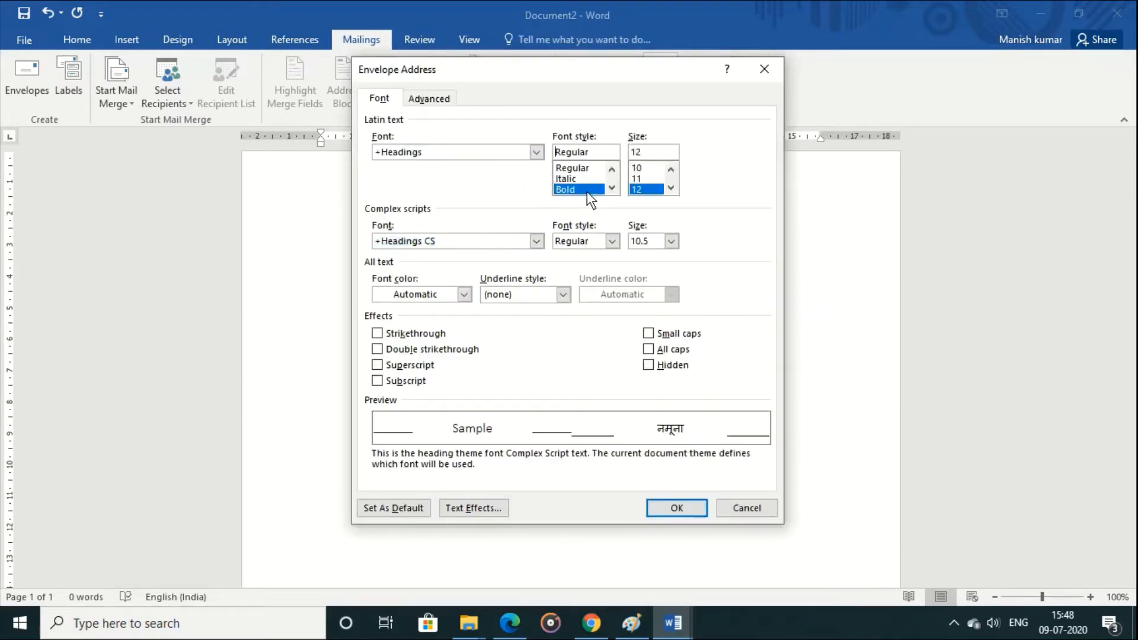
{"action": "left_click", "coordinate": [669, 188]}
{"action": "left_click", "coordinate": [649, 190]}
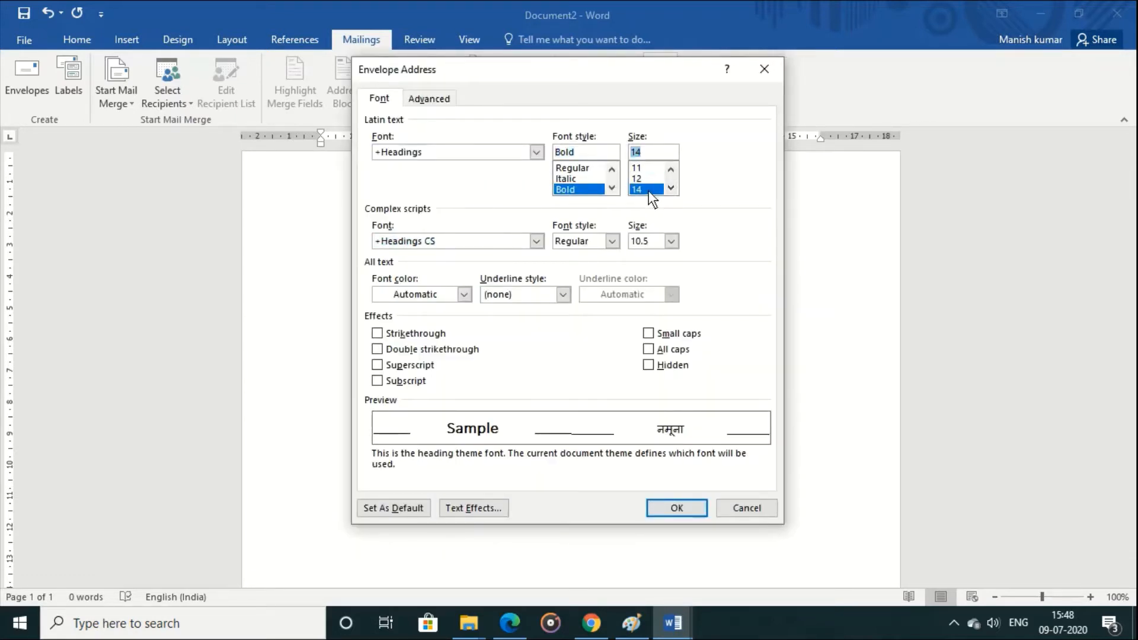
{"action": "left_click", "coordinate": [675, 511]}
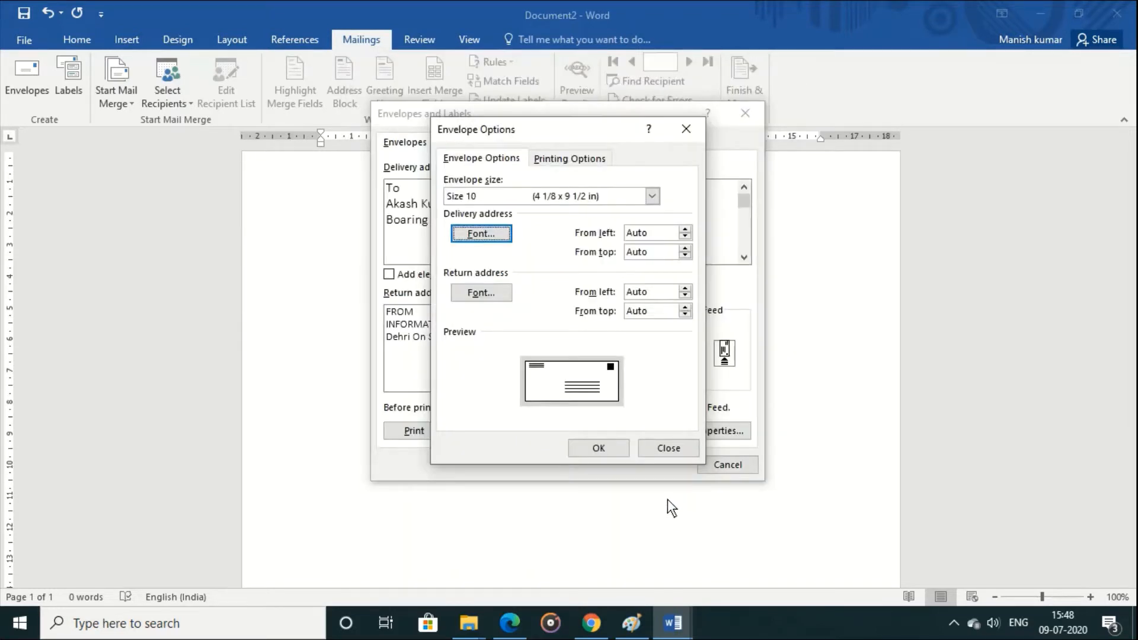
Step: Give the envelope's return address text a dark red glow of 35 pt and apply the envelope options
{"action": "left_click", "coordinate": [496, 293]}
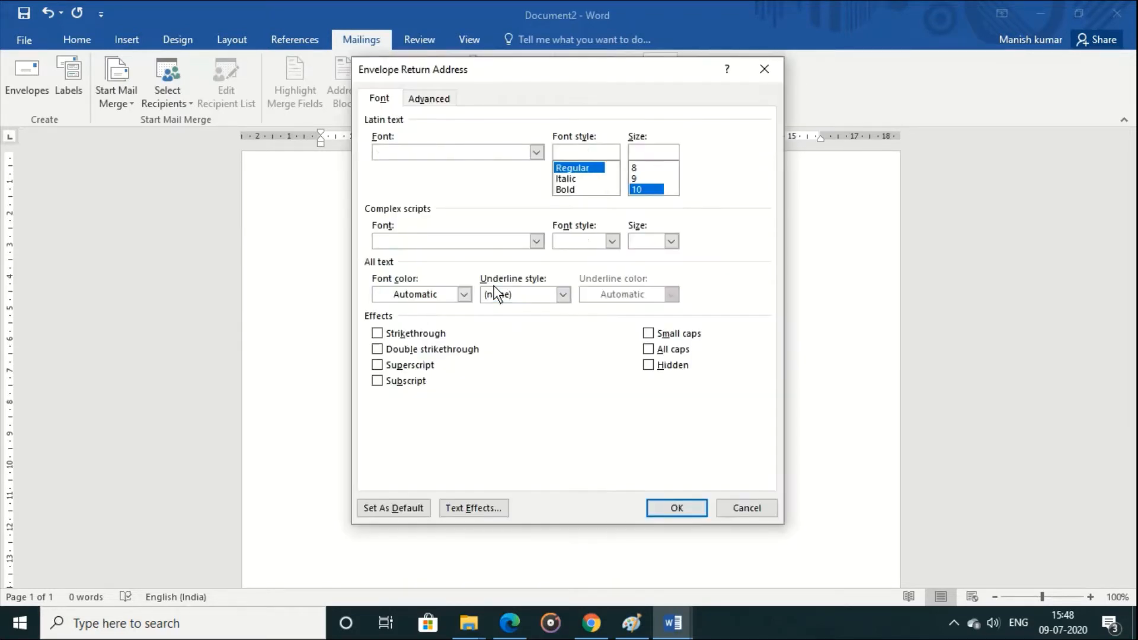
{"action": "left_click", "coordinate": [568, 196]}
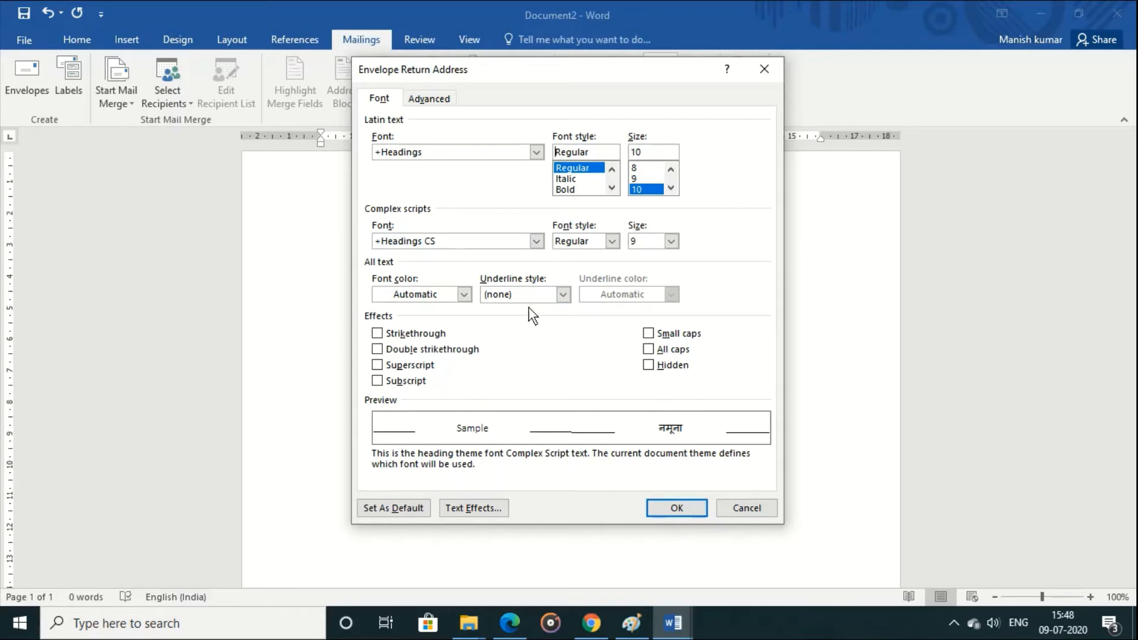
{"action": "left_click", "coordinate": [489, 510]}
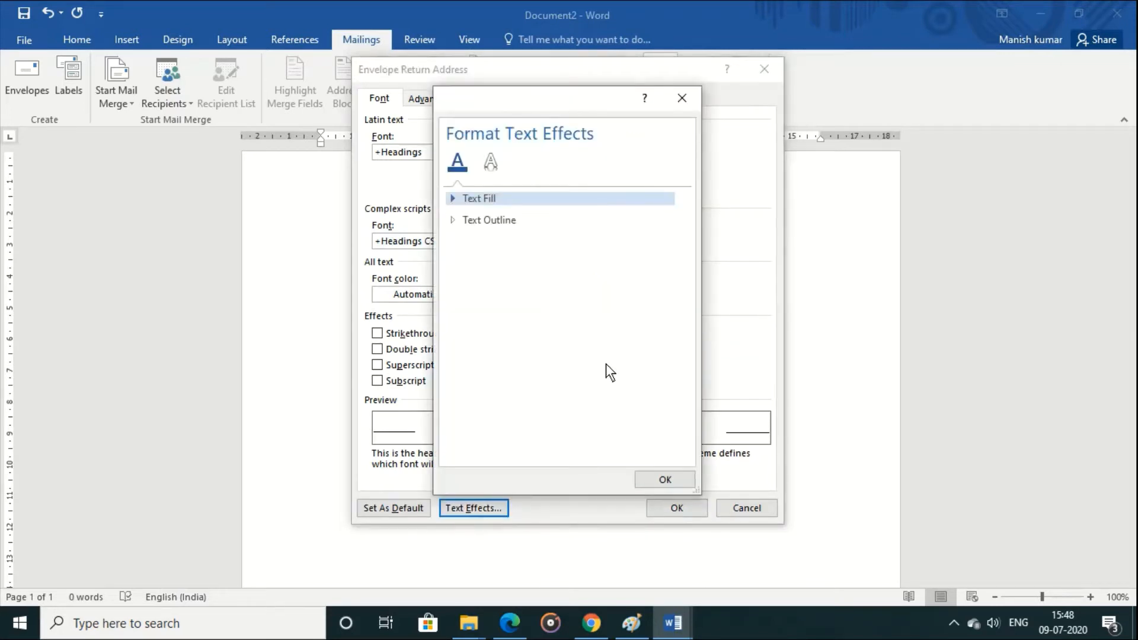
{"action": "left_click", "coordinate": [491, 156]}
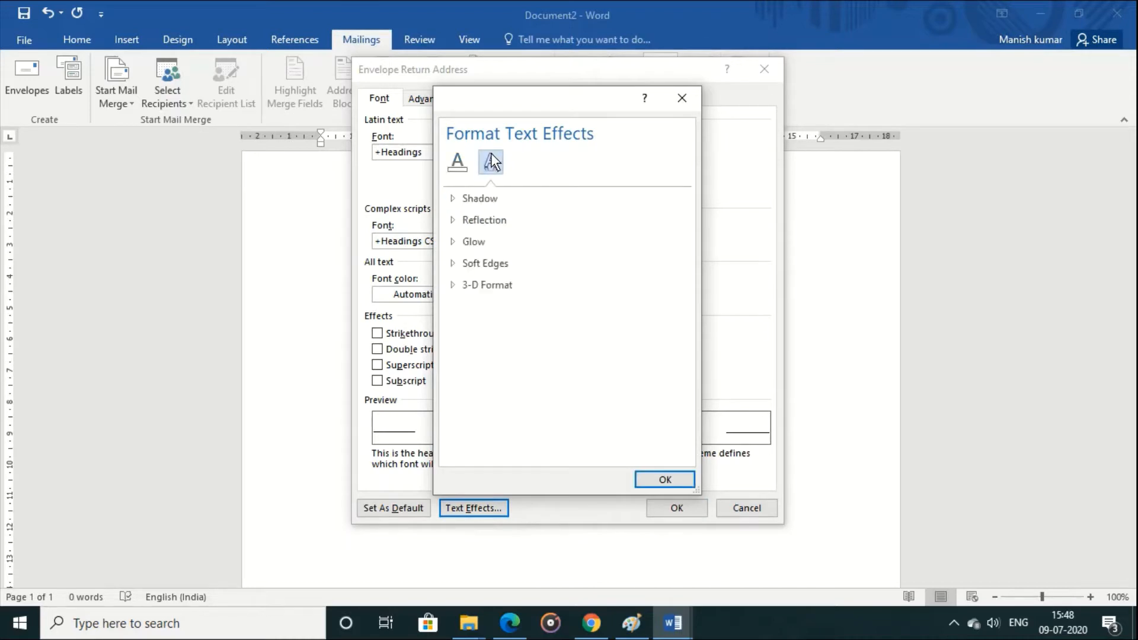
{"action": "left_click", "coordinate": [475, 244]}
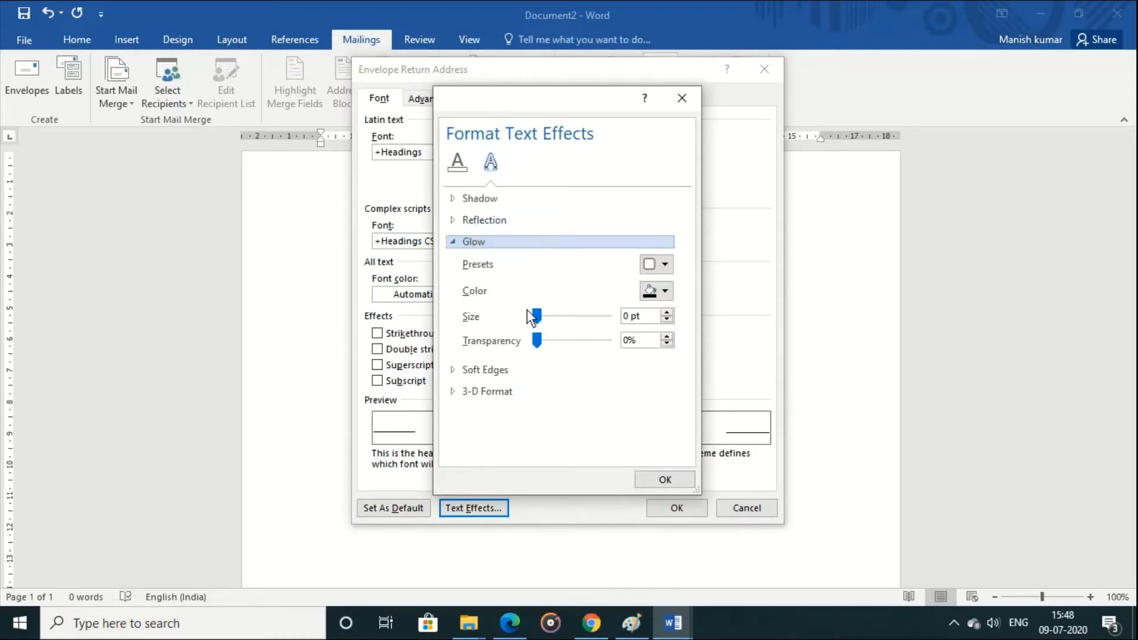
{"action": "left_click_drag", "start_coordinate": [537, 316], "coordinate": [554, 316]}
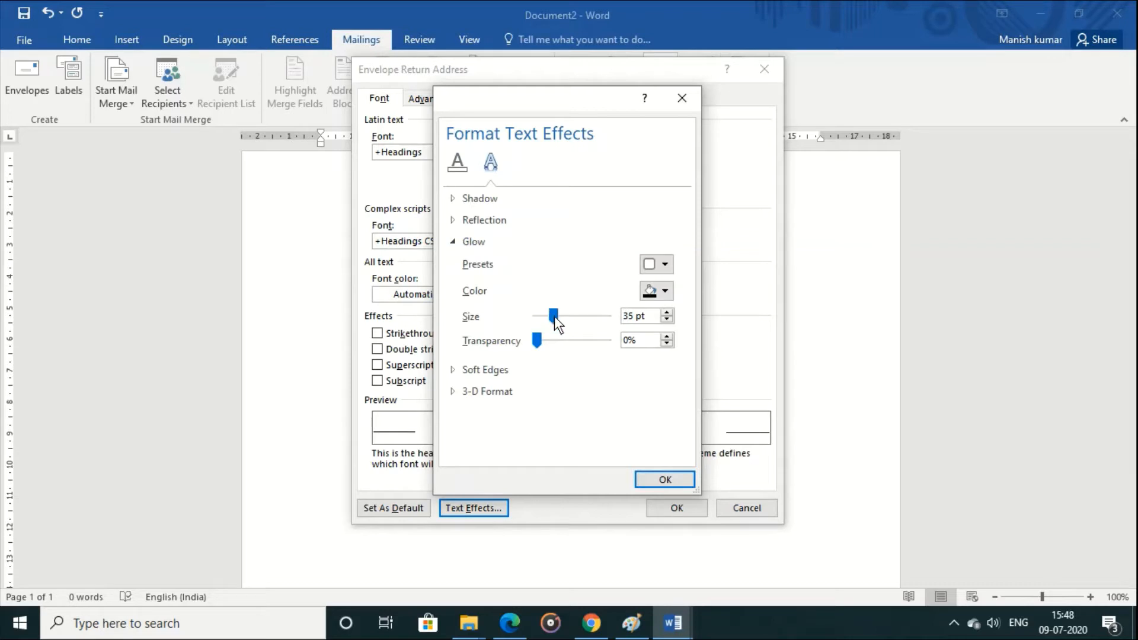
{"action": "left_click", "coordinate": [670, 293]}
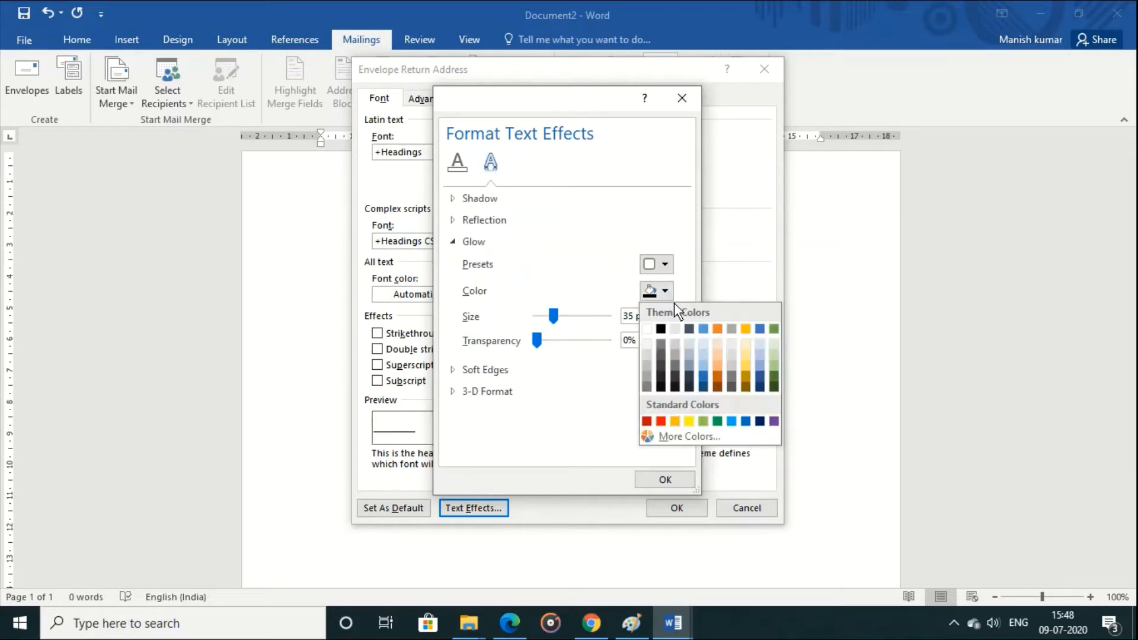
{"action": "left_click", "coordinate": [648, 421]}
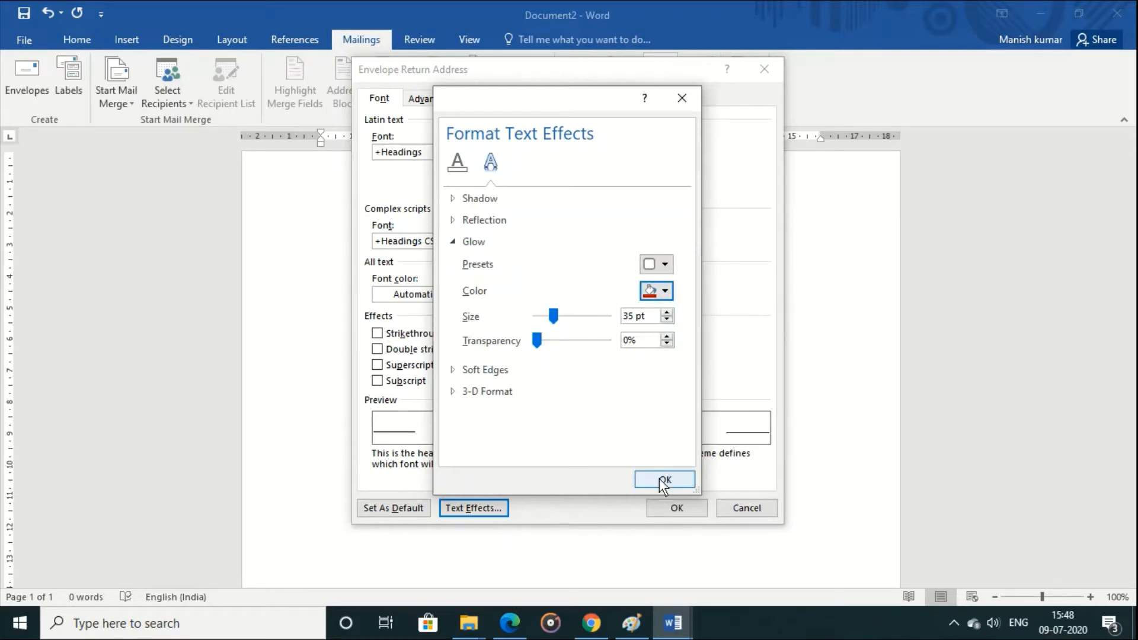
{"action": "left_click", "coordinate": [659, 478]}
{"action": "left_click", "coordinate": [674, 510]}
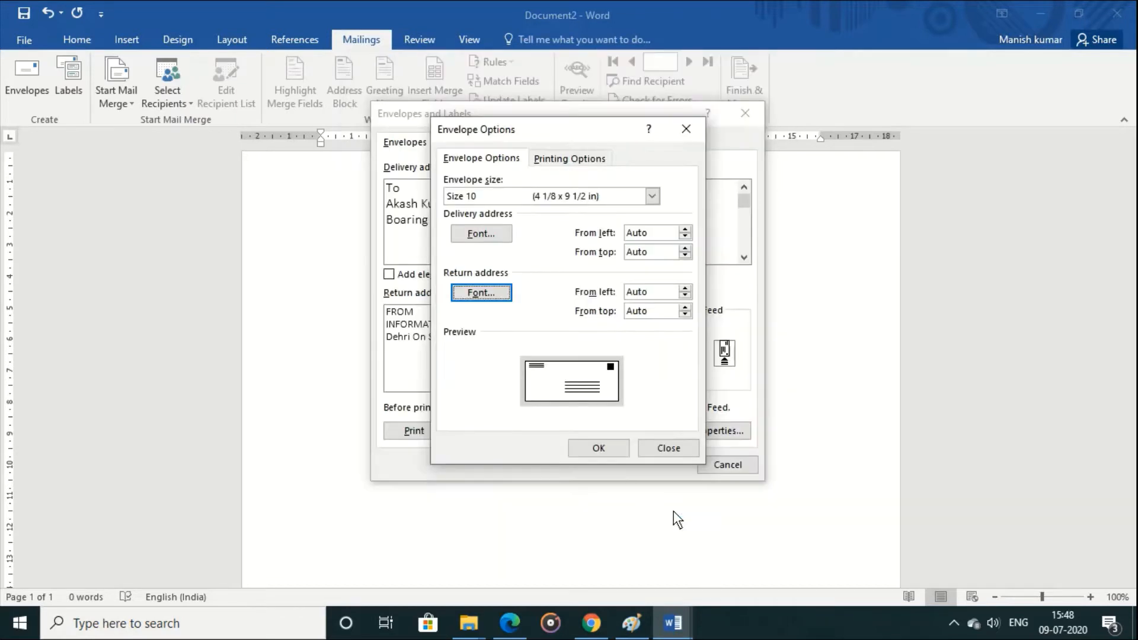
{"action": "left_click", "coordinate": [590, 451]}
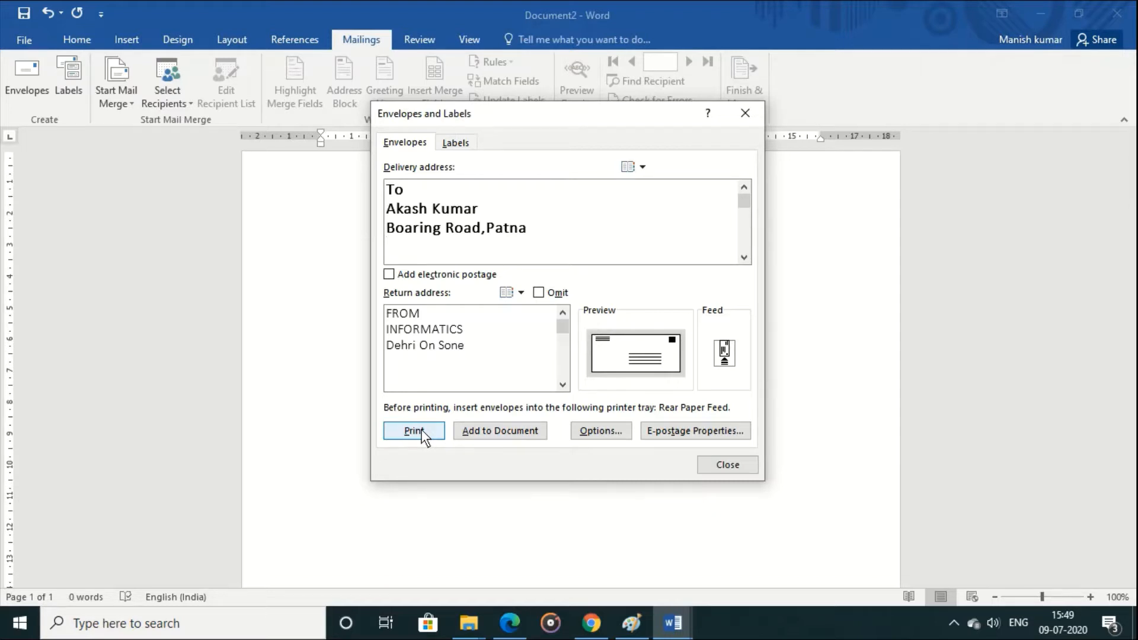
Step: Add the envelope to the document and save the new return address as the default
{"action": "left_click", "coordinate": [526, 436]}
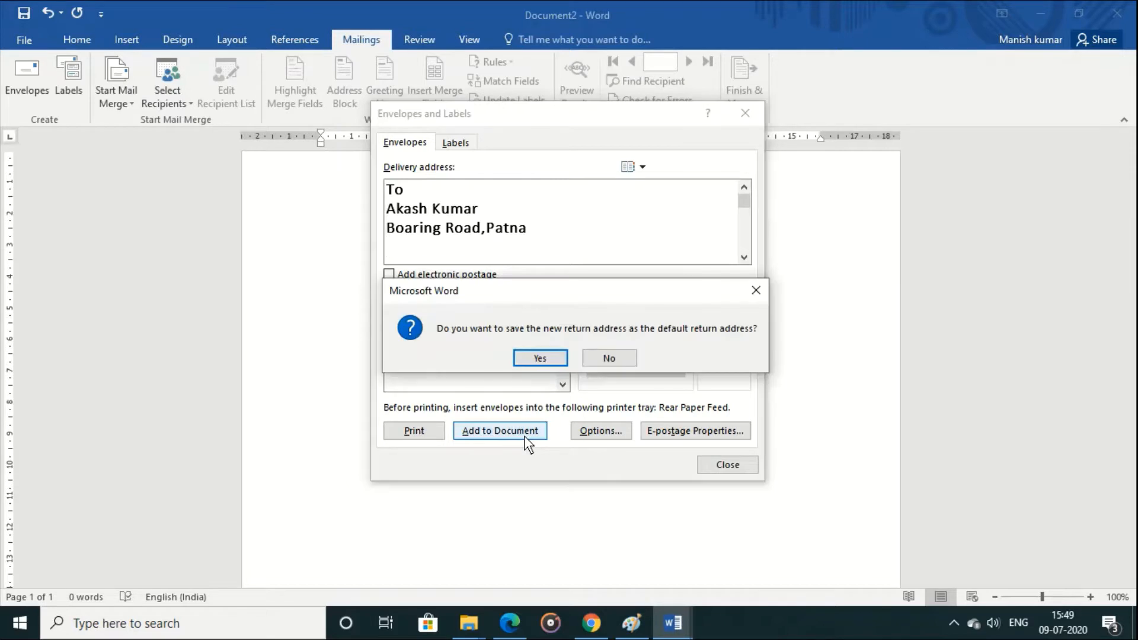
{"action": "left_click", "coordinate": [540, 359]}
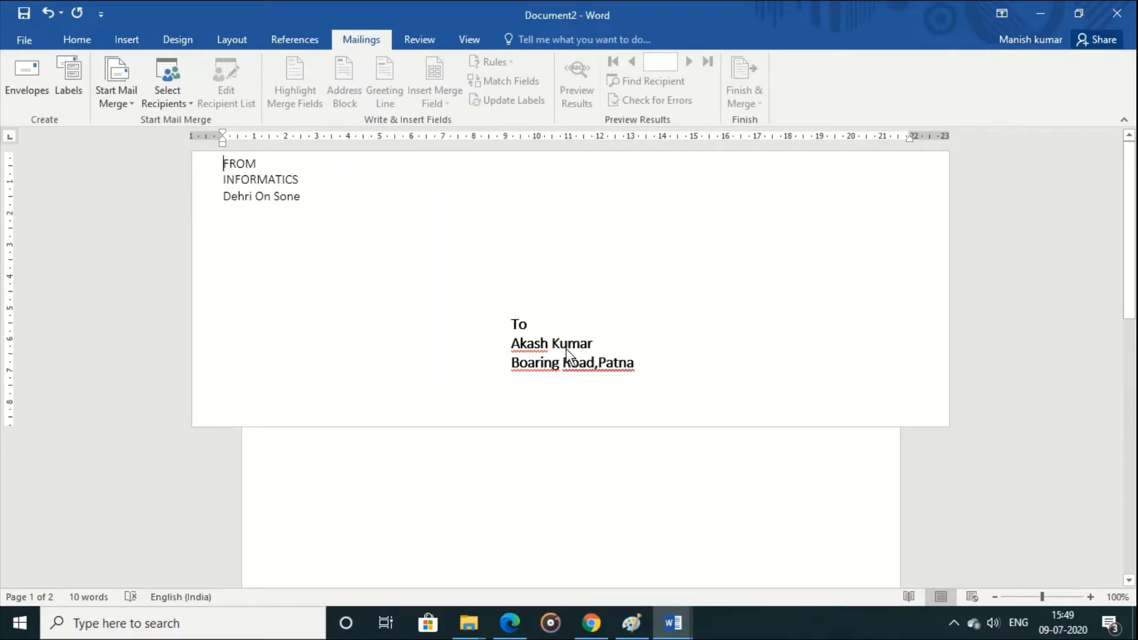
Step: Undo adding the envelope to the document
{"action": "left_click", "coordinate": [535, 318]}
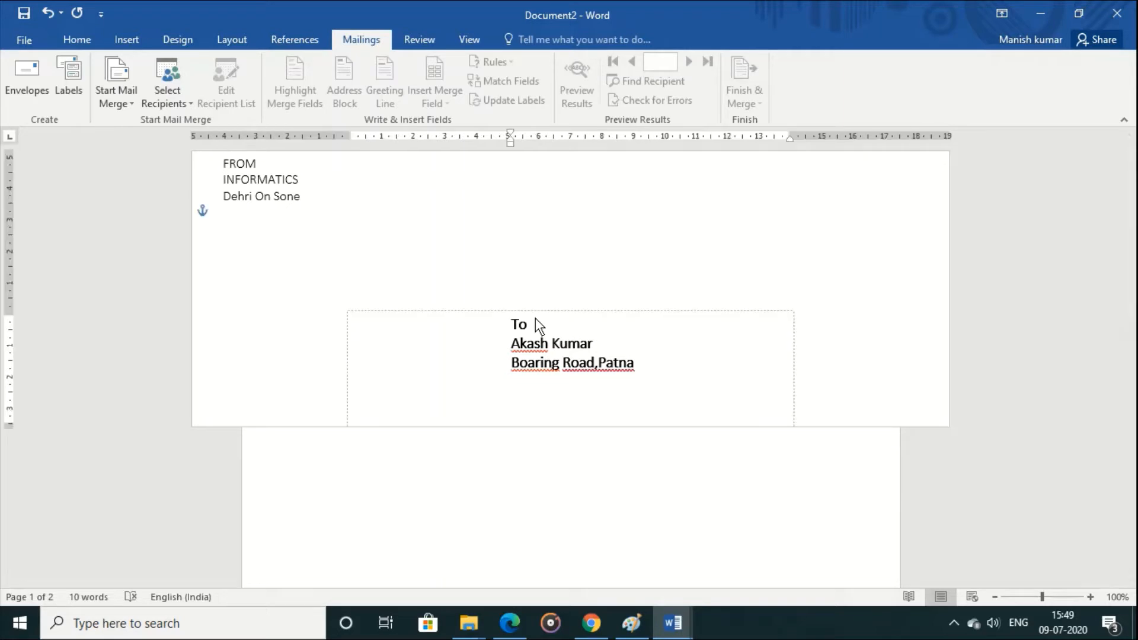
{"action": "key", "text": "ctrl+a"}
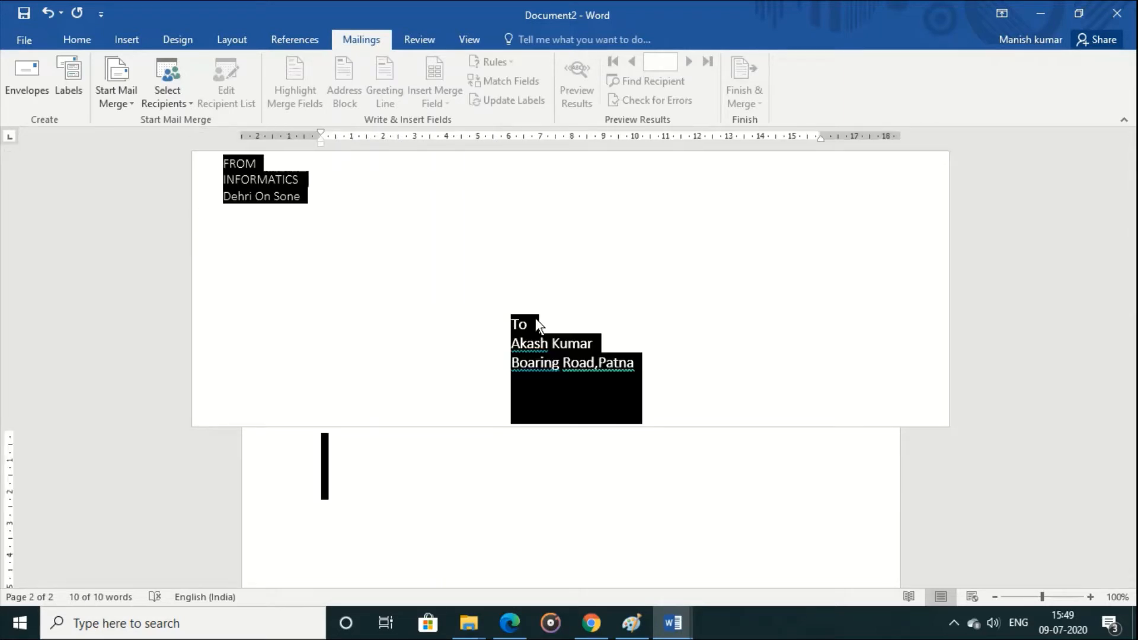
{"action": "key", "text": "ctrl+z"}
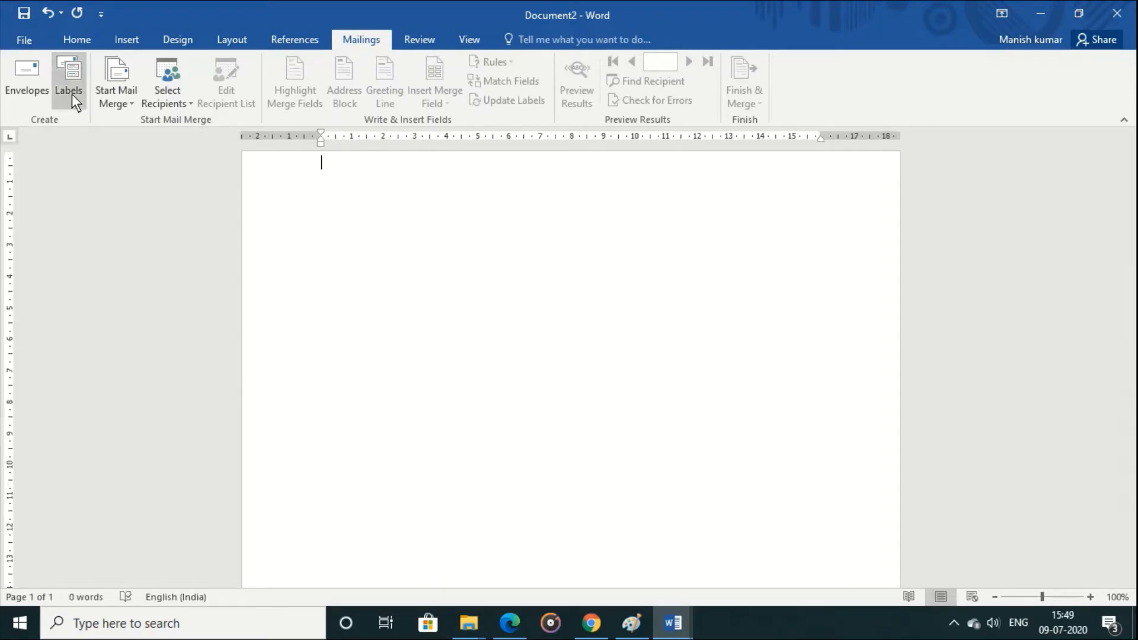
Step: Start creating labels and choose the second Microsoft 1/4 Letter postcard as the label product
{"action": "left_click", "coordinate": [72, 93]}
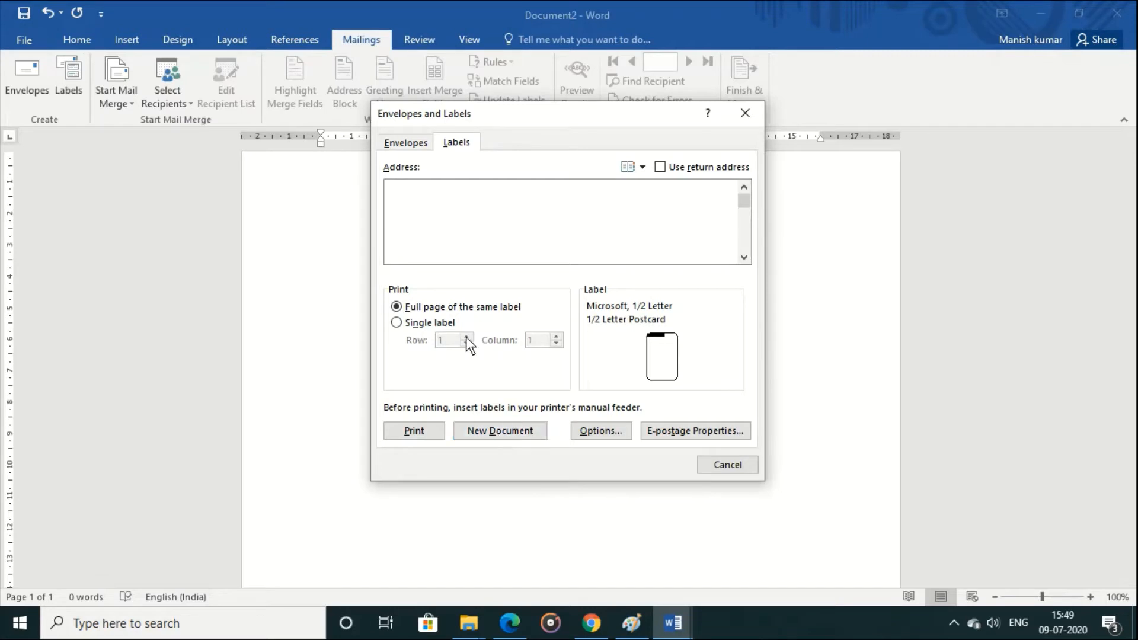
{"action": "left_click", "coordinate": [606, 433]}
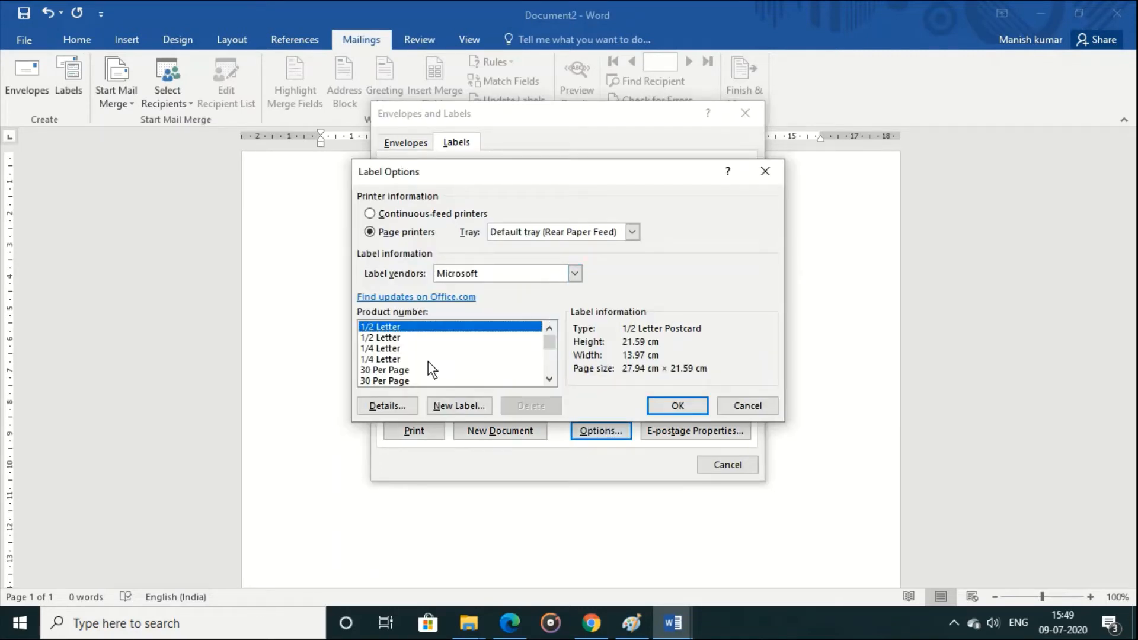
{"action": "left_click", "coordinate": [366, 368]}
{"action": "left_click", "coordinate": [367, 358]}
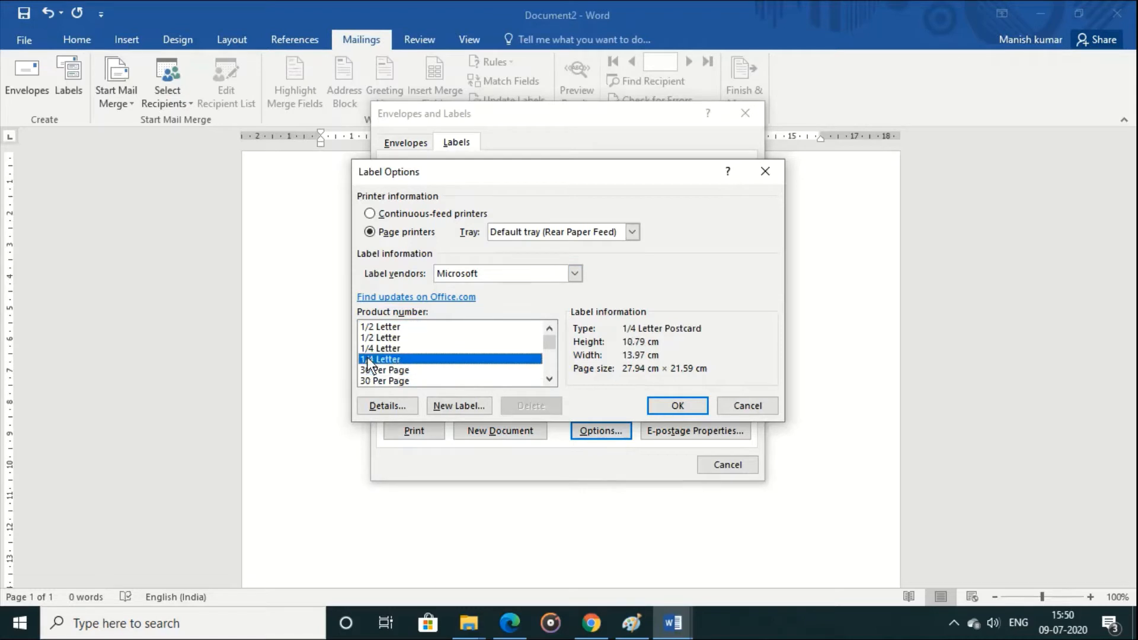
{"action": "left_click", "coordinate": [678, 407]}
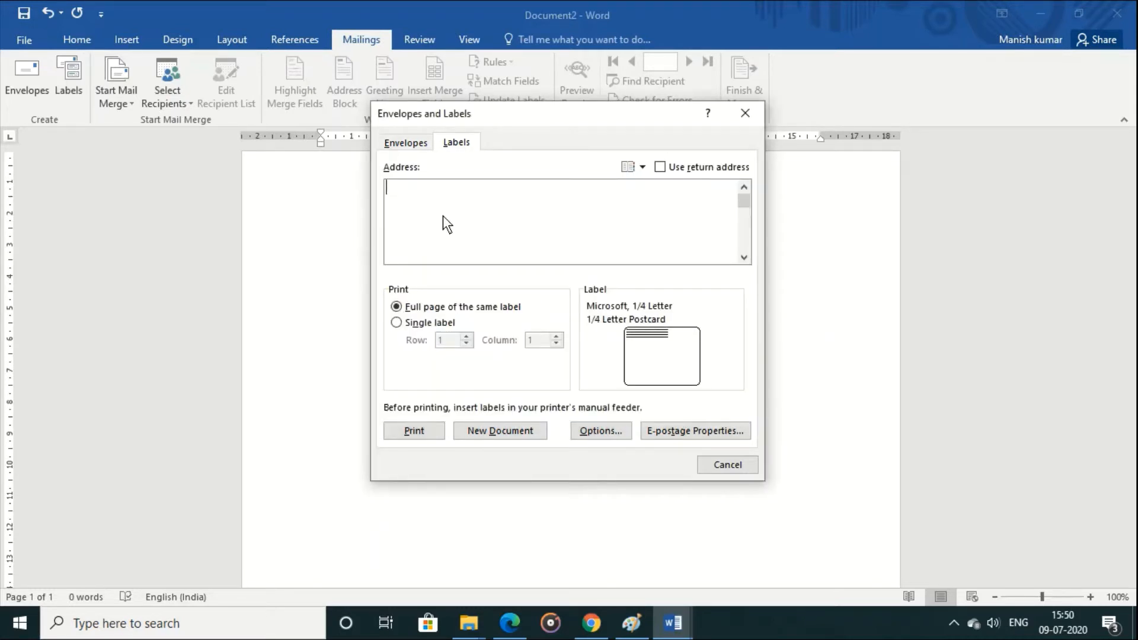
Step: Fill in the label's address with a name line and an address line, entering the person's full name and town
{"action": "key", "text": "Return"}
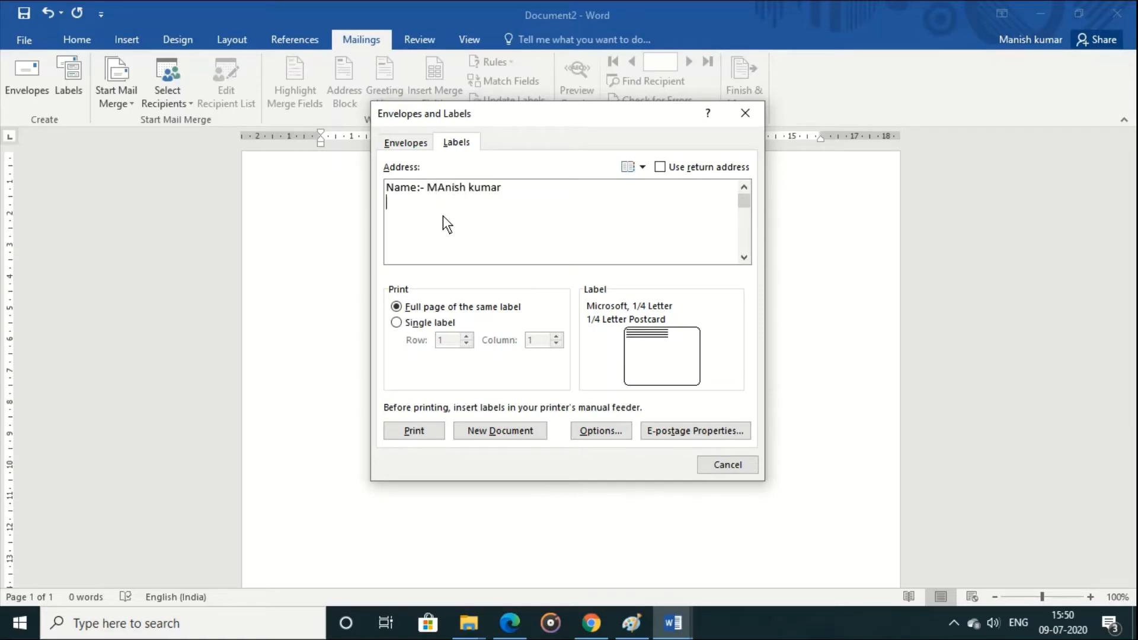
{"action": "type", "text": "Address :"}
{"action": "key", "text": "BackSpace"}
{"action": "key", "text": "Right"}
{"action": "type", "text": "n sone"}
{"action": "key", "text": "Return"}
Step: Add a contact line with the phone number to the label, print the full page of labels and dismiss the printer status window
{"action": "type", "text": "Cont"}
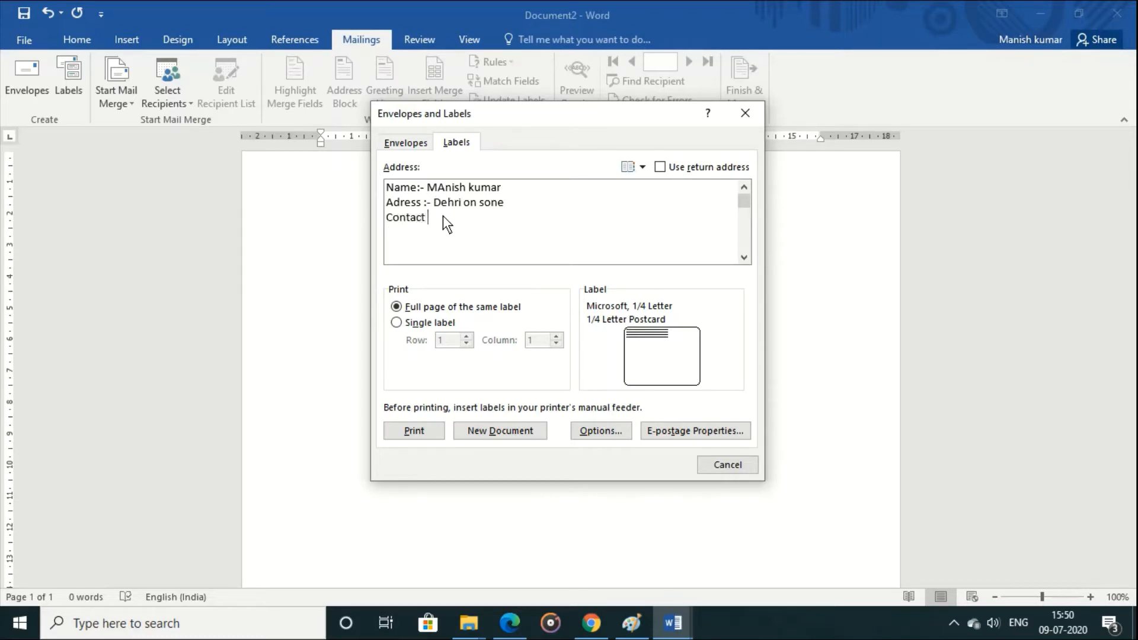
{"action": "left_click", "coordinate": [428, 425]}
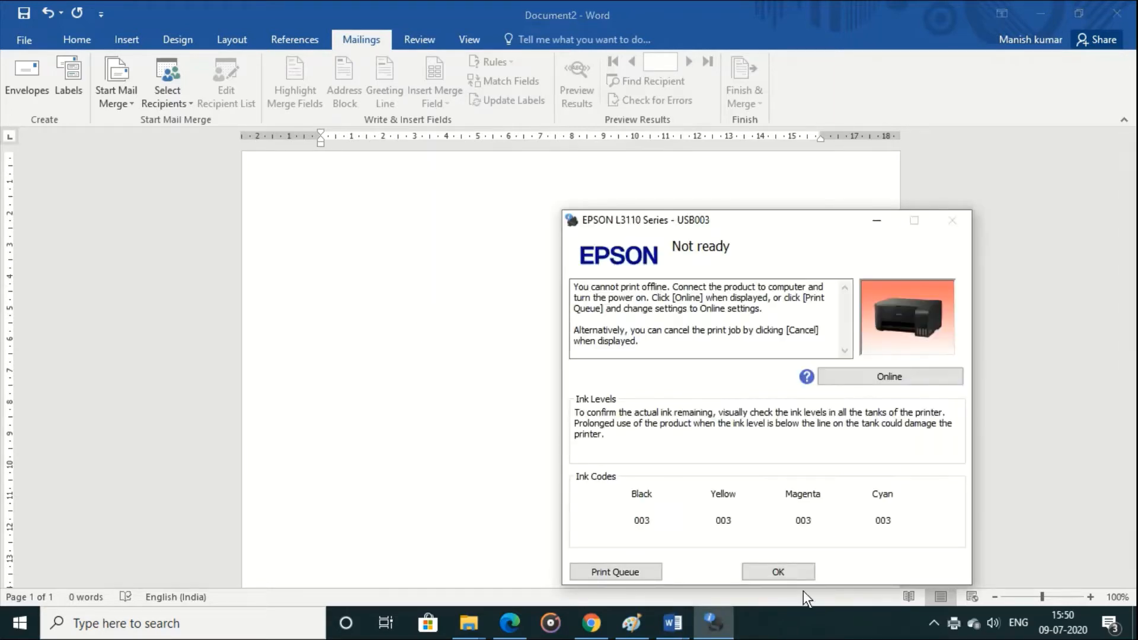
{"action": "left_click", "coordinate": [762, 575]}
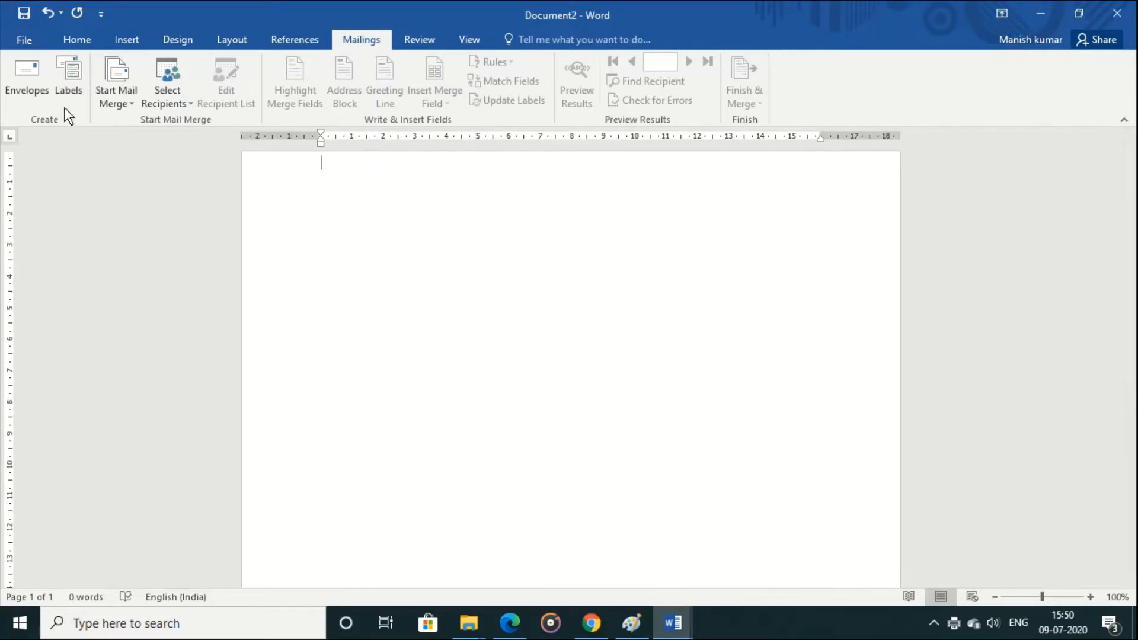
Step: Create a new document of labels from three lines of sample text: "fklj sdlf;k jsd", "d fdsjlk;fj dsf" and "d sfas"
{"action": "left_click", "coordinate": [64, 78]}
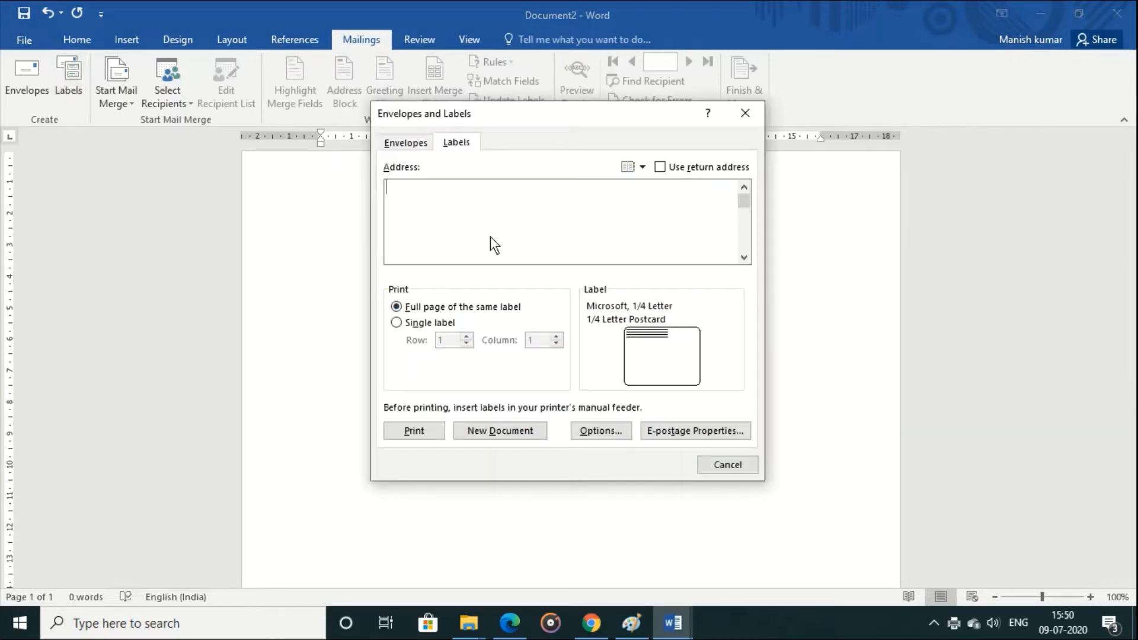
{"action": "type", "text": "fklj sdlf;k jsd"}
{"action": "key", "text": "Return"}
{"action": "type", "text": "d fdsjlk;fj dsf"}
{"action": "key", "text": "Return"}
{"action": "type", "text": "j"}
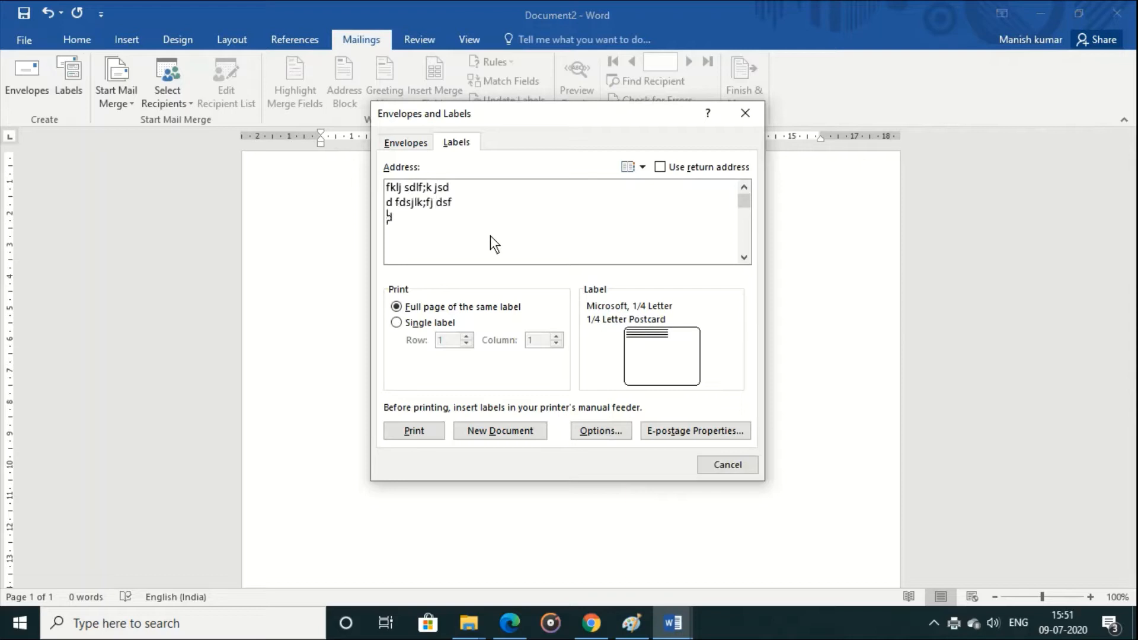
{"action": "type", "text": " dsf d sfas"}
{"action": "left_click", "coordinate": [512, 427]}
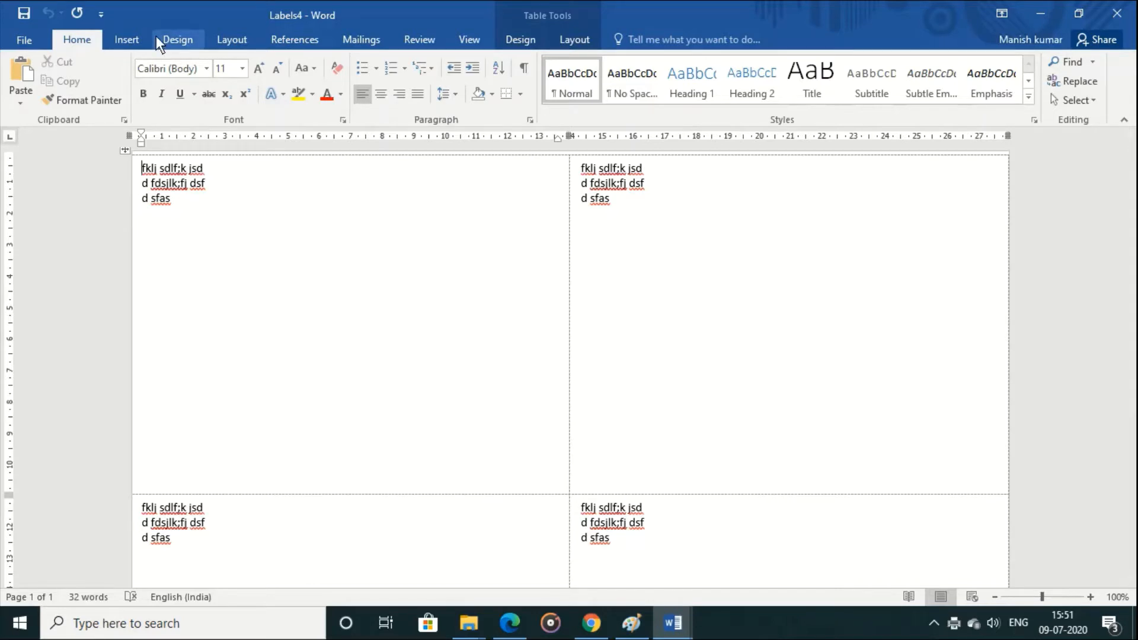
Step: Delete all labels from the new document and start a Letters mail merge in it
{"action": "key", "text": "ctrl+a"}
{"action": "key", "text": "Delete"}
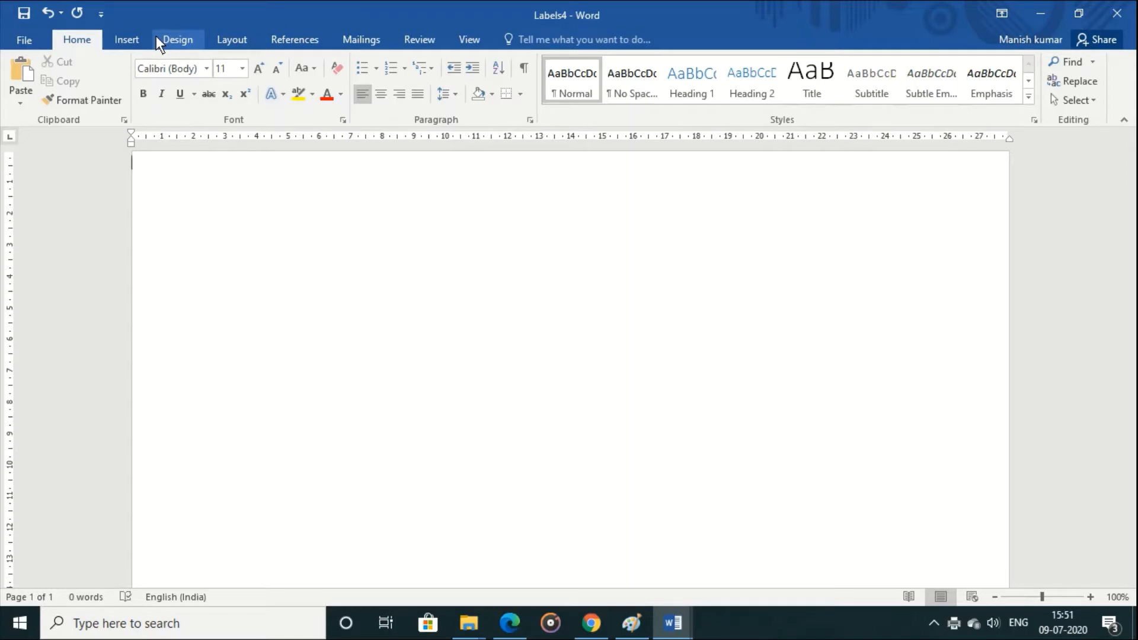
{"action": "left_click", "coordinate": [358, 39]}
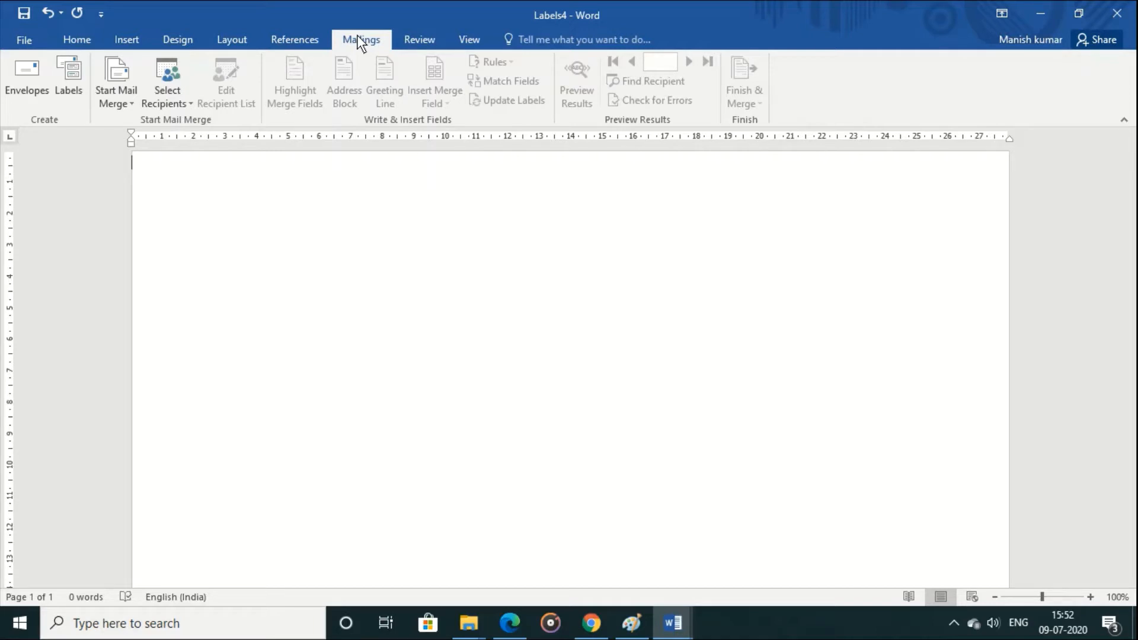
{"action": "left_click", "coordinate": [115, 106]}
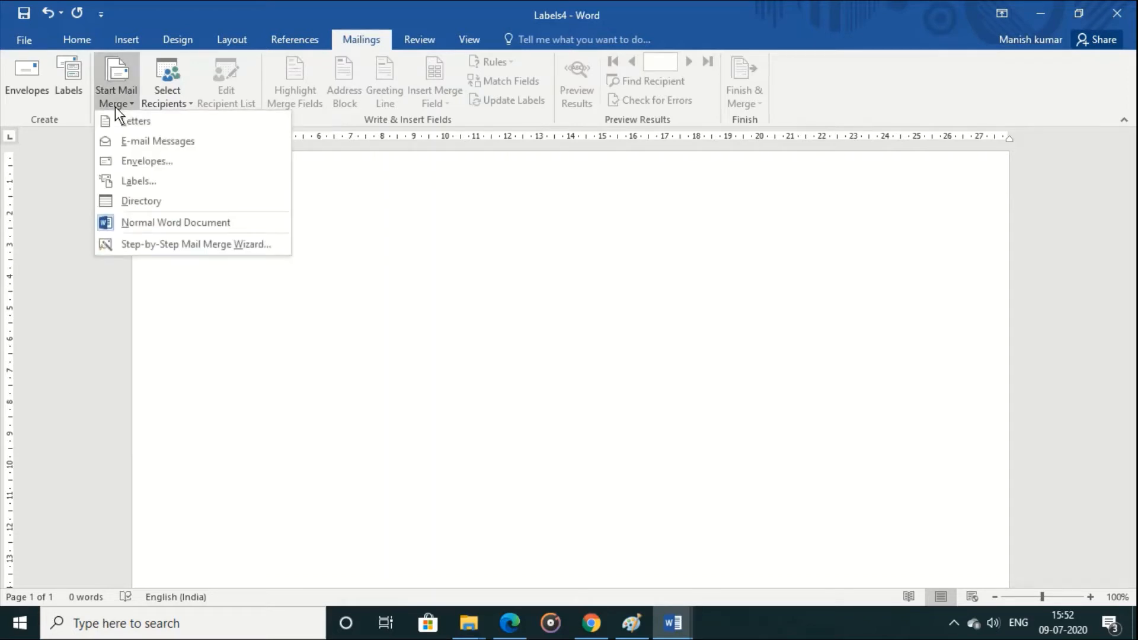
{"action": "left_click", "coordinate": [126, 116]}
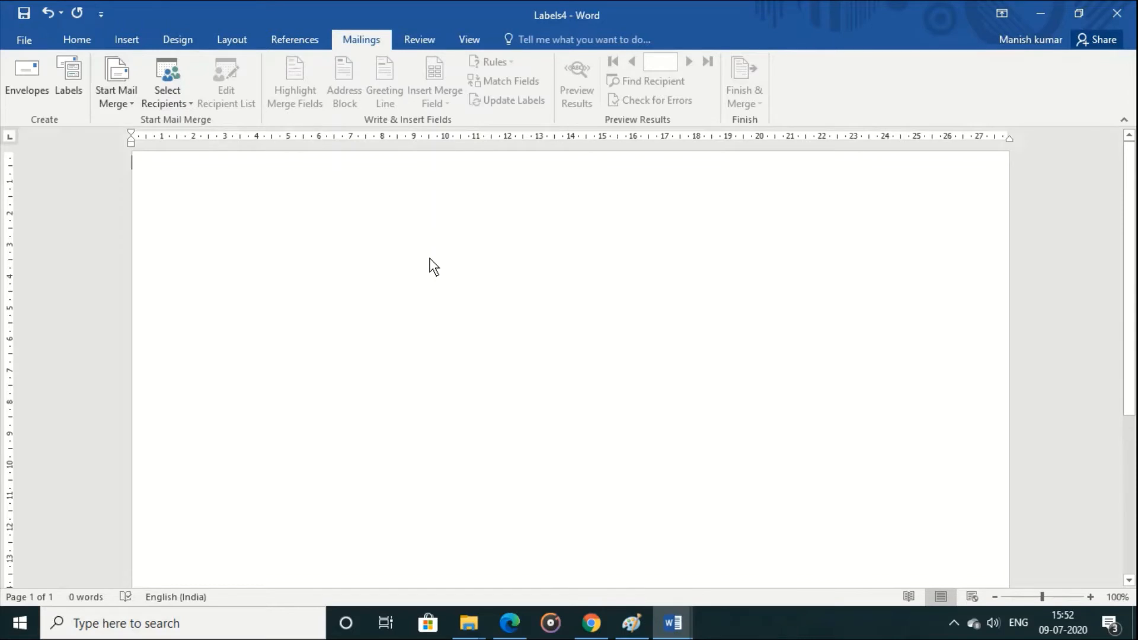
Step: Write the salutation "Dear" and begin the indented body with "This is informed you that your center will remain closed"
{"action": "type", "text": "De"}
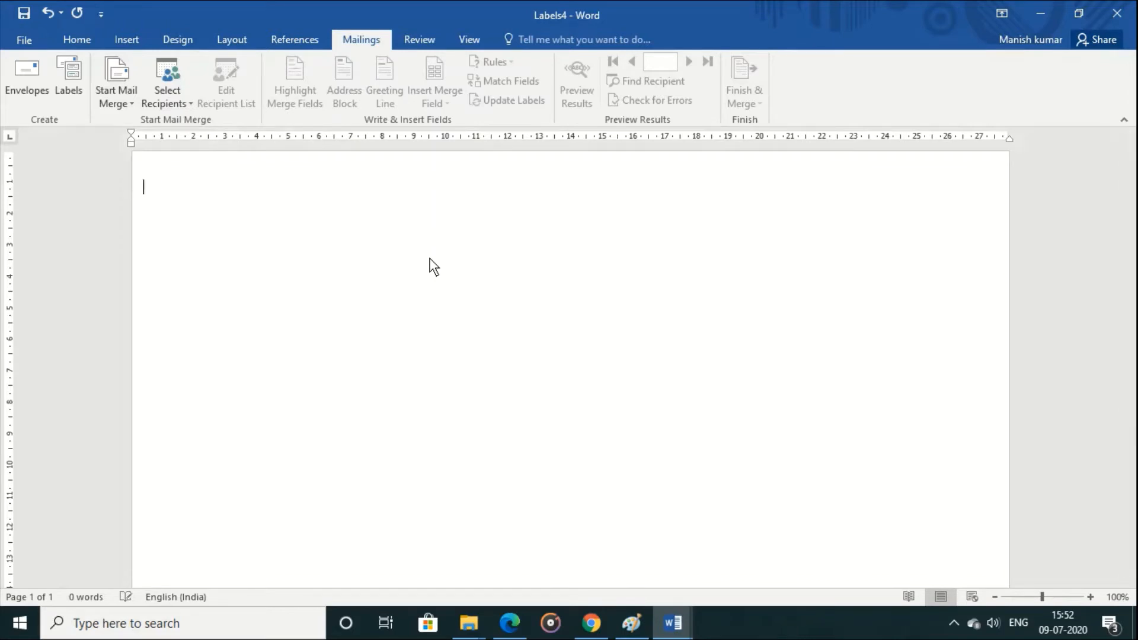
{"action": "type", "text": "ar"}
{"action": "key", "text": "Return"}
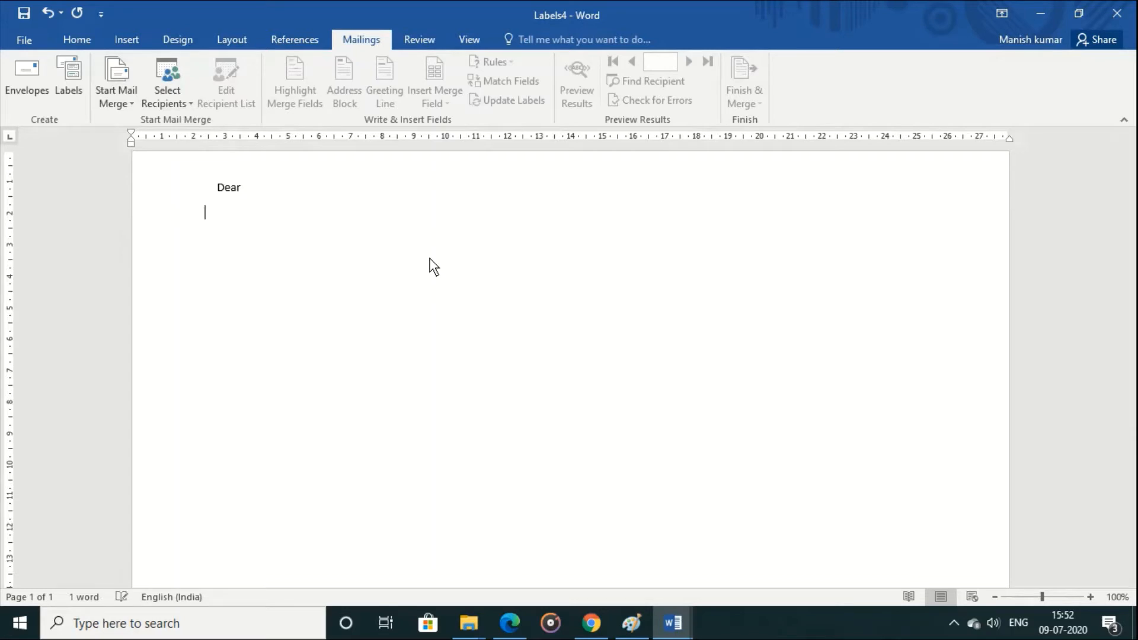
{"action": "type", "text": "This is info"}
{"action": "type", "text": "rmed you th"}
{"action": "type", "text": "at yo"}
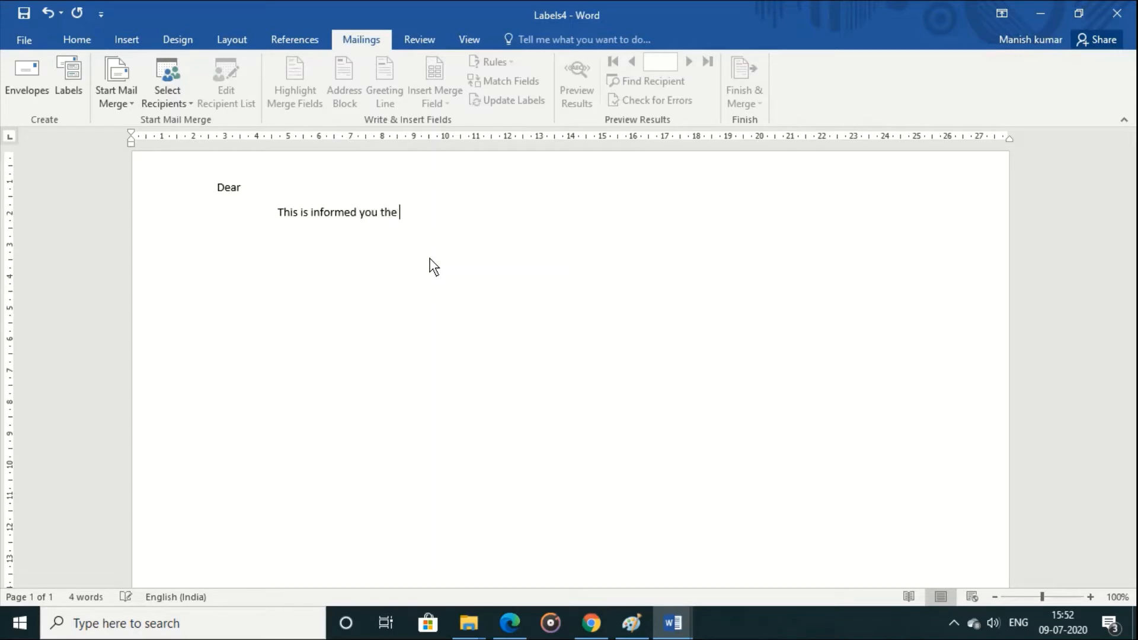
{"action": "type", "text": "ur center will"}
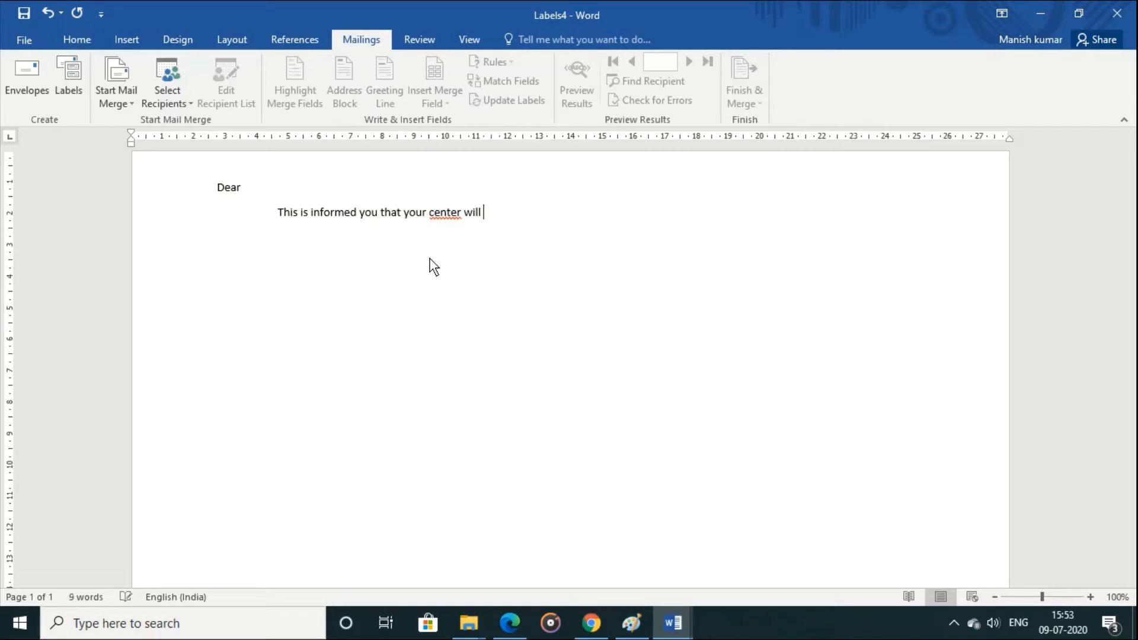
{"action": "type", "text": " remain closed"}
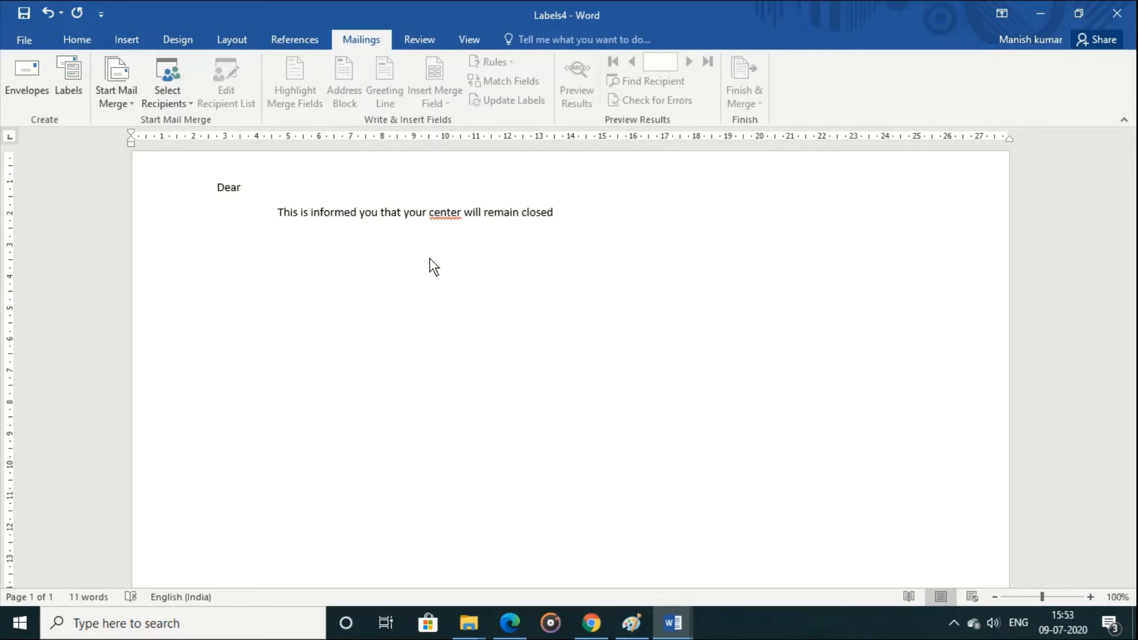
Step: Correct "center" to "centre" and continue the sentence with "from 25th march 2020 to 1st-may -2020 due to"
{"action": "right_click", "coordinate": [445, 216]}
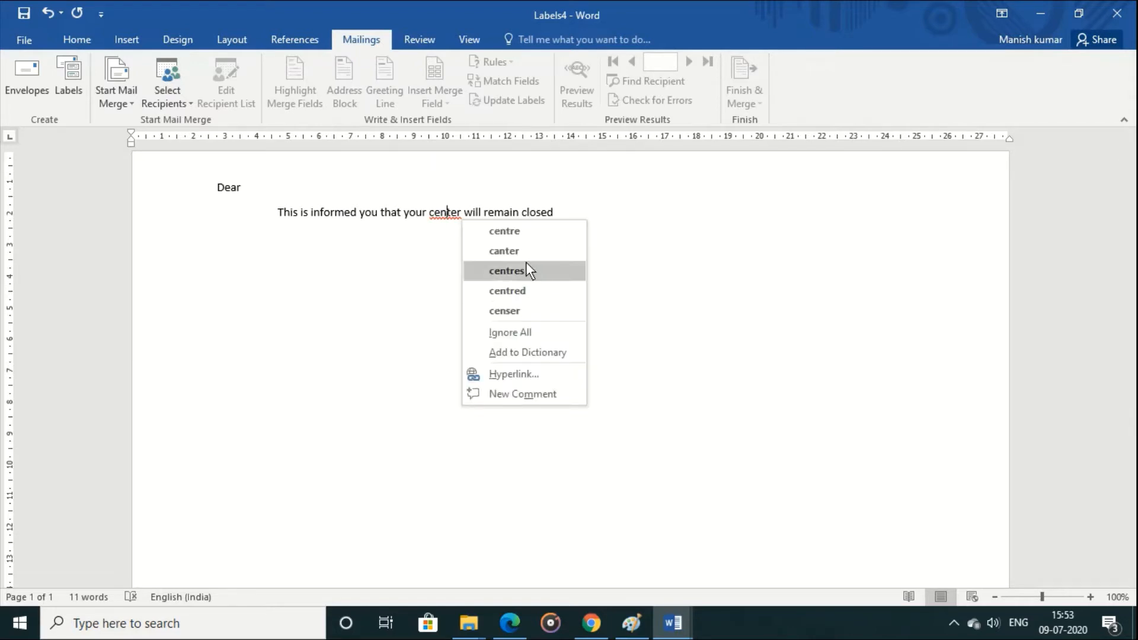
{"action": "left_click", "coordinate": [530, 232]}
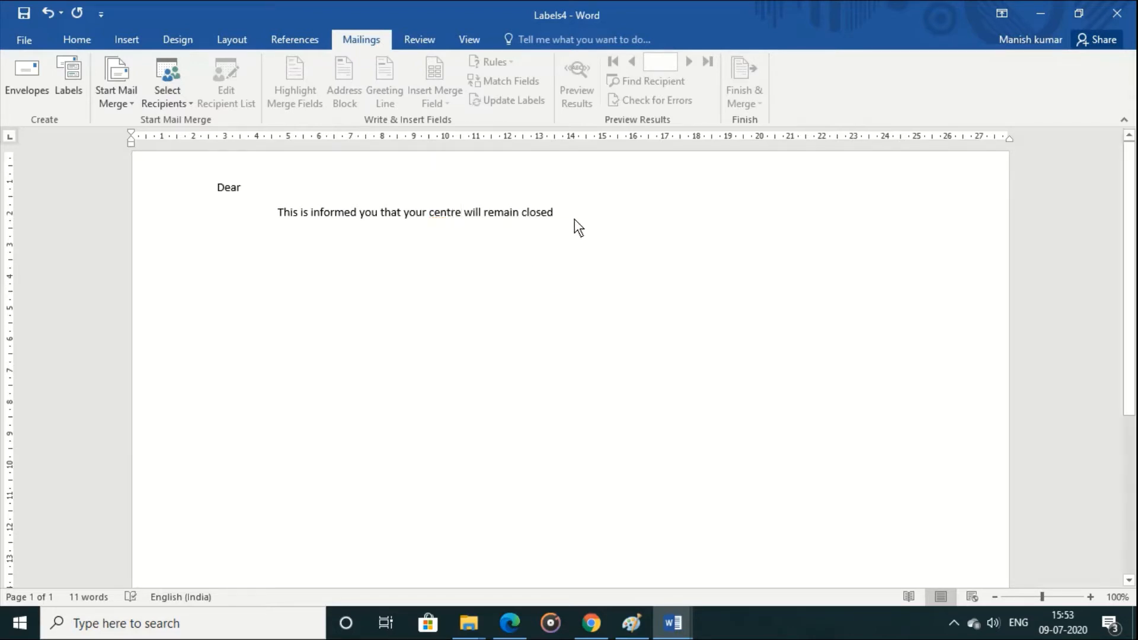
{"action": "type", "text": "from 10"}
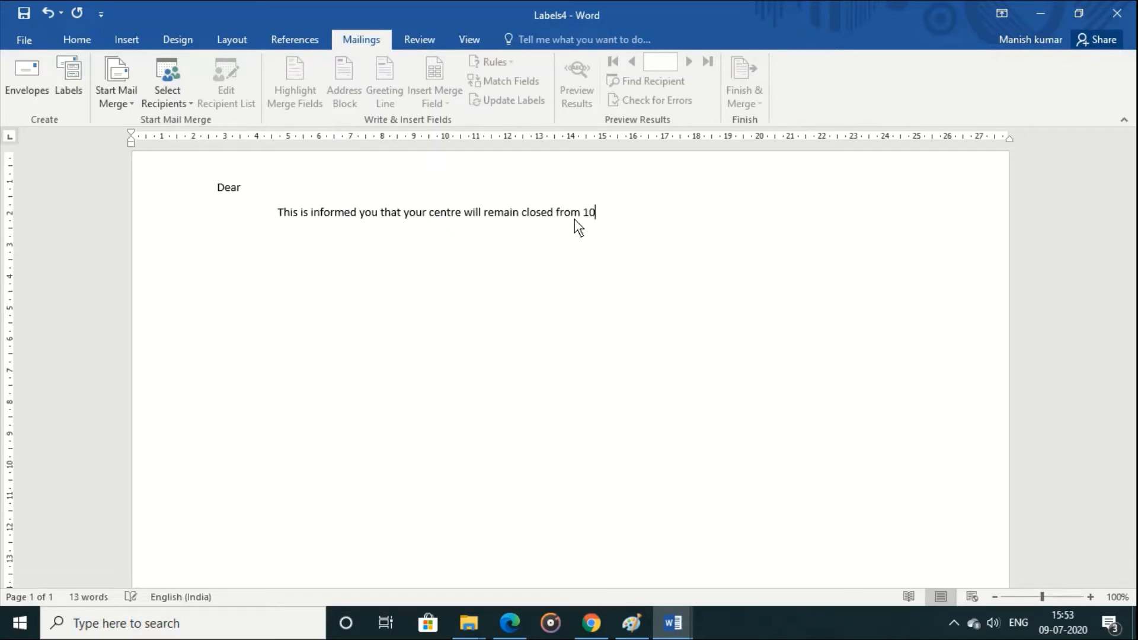
{"action": "key", "text": "BackSpace"}
{"action": "key", "text": "BackSpace"}
{"action": "type", "text": "25th march 2020 to 1st"}
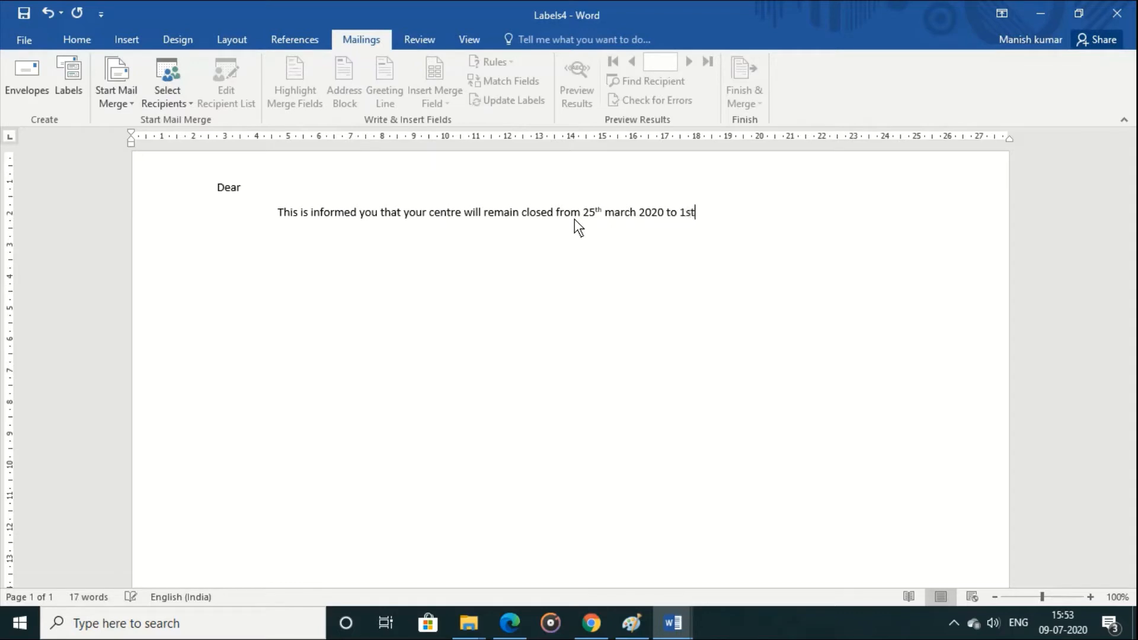
{"action": "type", "text": "-may -2020 due to "}
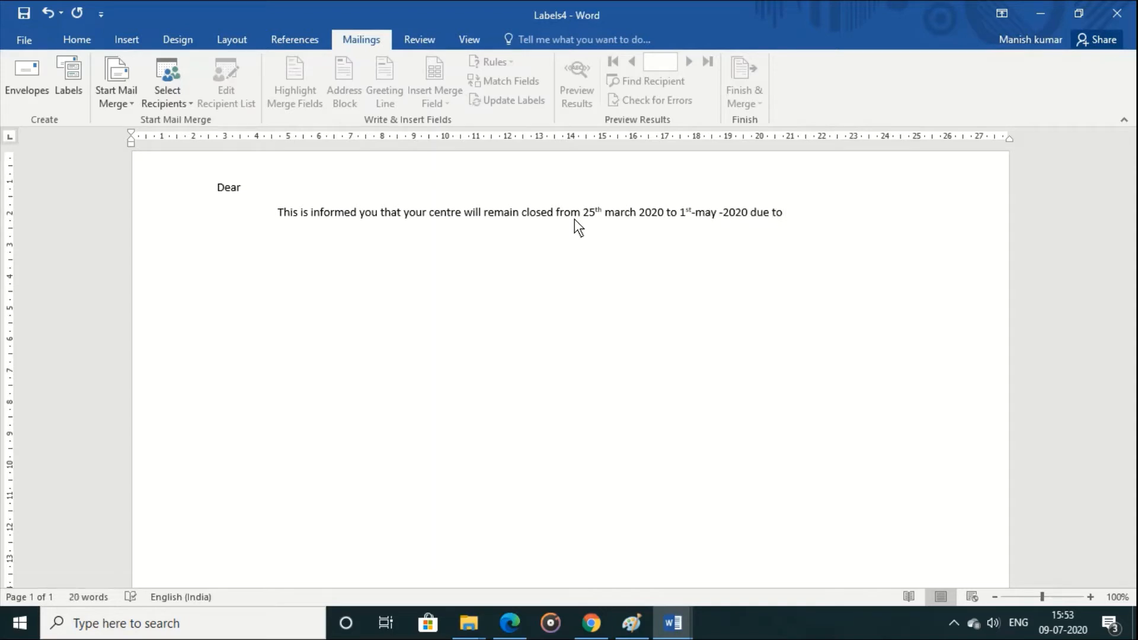
{"action": "type", "text": "Ko"}
Step: Finish the letter's sentence with "Covid-19 virus case."
{"action": "key", "text": "BackSpace"}
{"action": "key", "text": "BackSpace"}
{"action": "key", "text": "BackSpace"}
{"action": "type", "text": "Covid-19 virus case."}
Step: Insert "lockdown announced by central govt. agains" before "Covid-19" in the letter's sentence
{"action": "key", "text": "Left"}
{"action": "key", "text": "Left"}
{"action": "key", "text": "Left"}
{"action": "key", "text": "Left"}
{"action": "key", "text": "Left"}
{"action": "key", "text": "Left"}
{"action": "key", "text": "Left"}
{"action": "key", "text": "Left"}
{"action": "key", "text": "Left"}
{"action": "key", "text": "Left"}
{"action": "key", "text": "Left"}
{"action": "key", "text": "Left"}
{"action": "key", "text": "Left"}
{"action": "key", "text": "Left"}
{"action": "key", "text": "Left"}
{"action": "key", "text": "Left"}
{"action": "key", "text": "Left"}
{"action": "key", "text": "Left"}
{"action": "key", "text": "Left"}
{"action": "key", "text": "Left"}
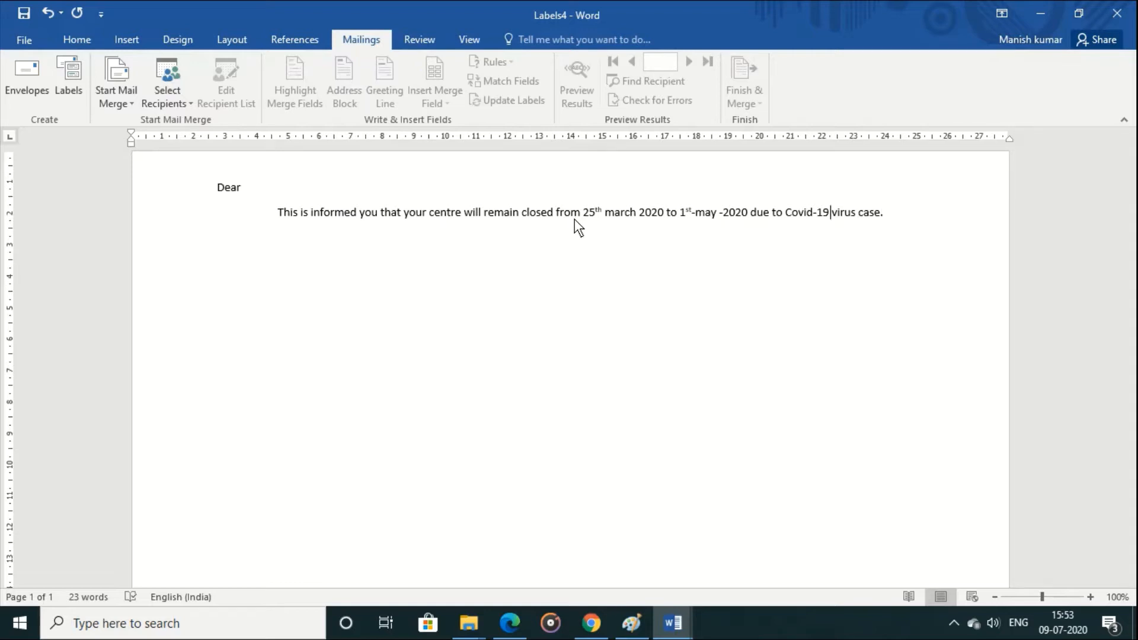
{"action": "key", "text": "Left"}
{"action": "type", "text": "loc"}
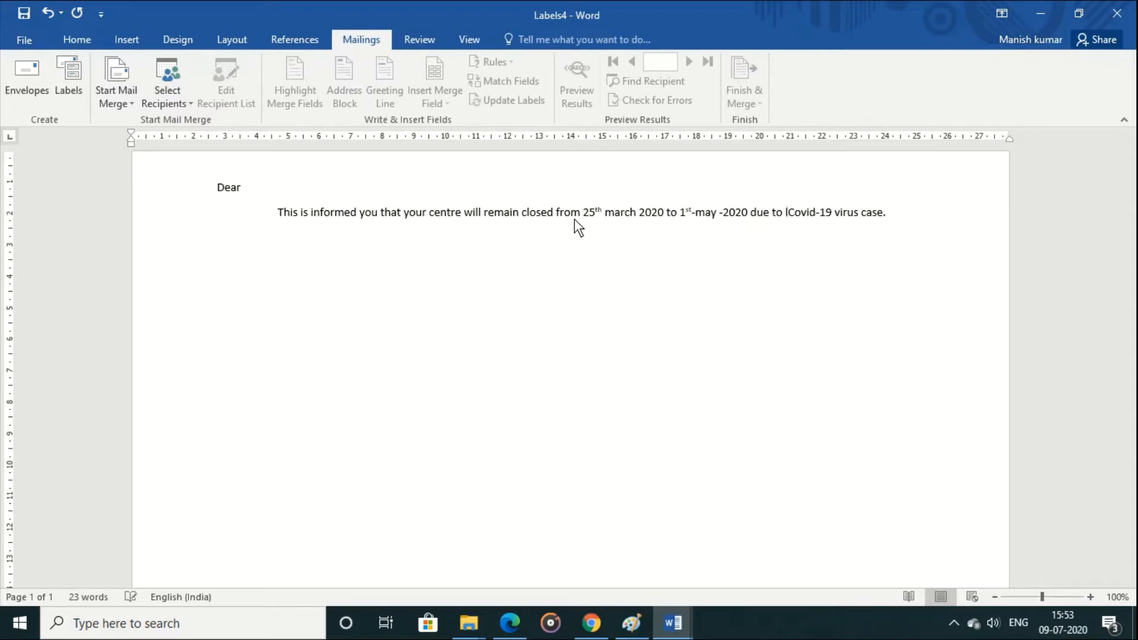
{"action": "type", "text": "kdown "}
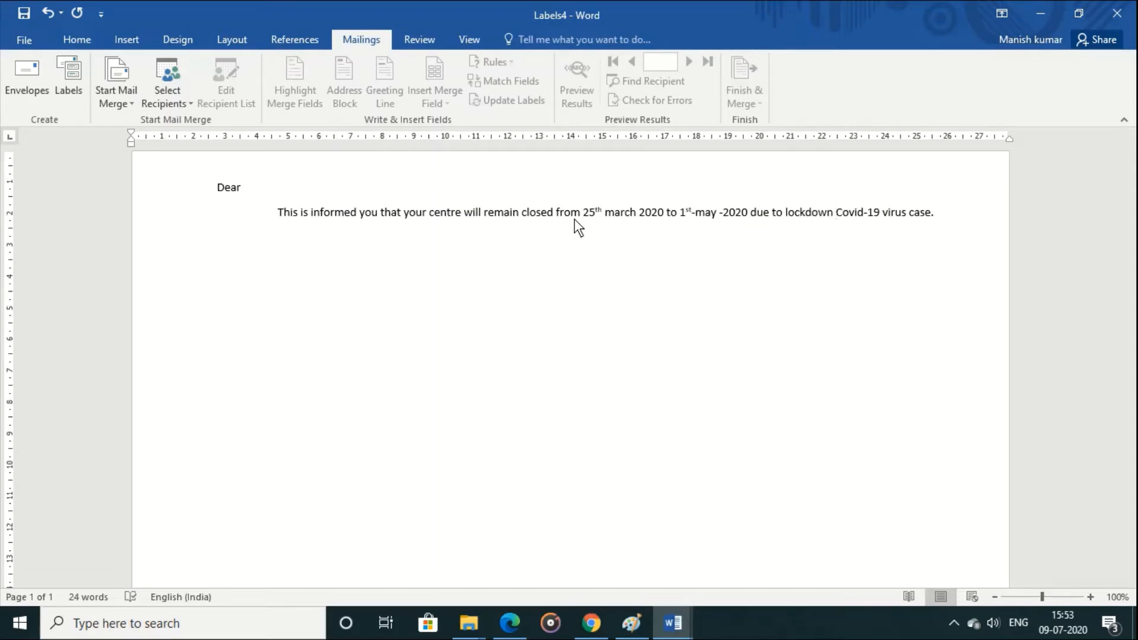
{"action": "type", "text": "annou"}
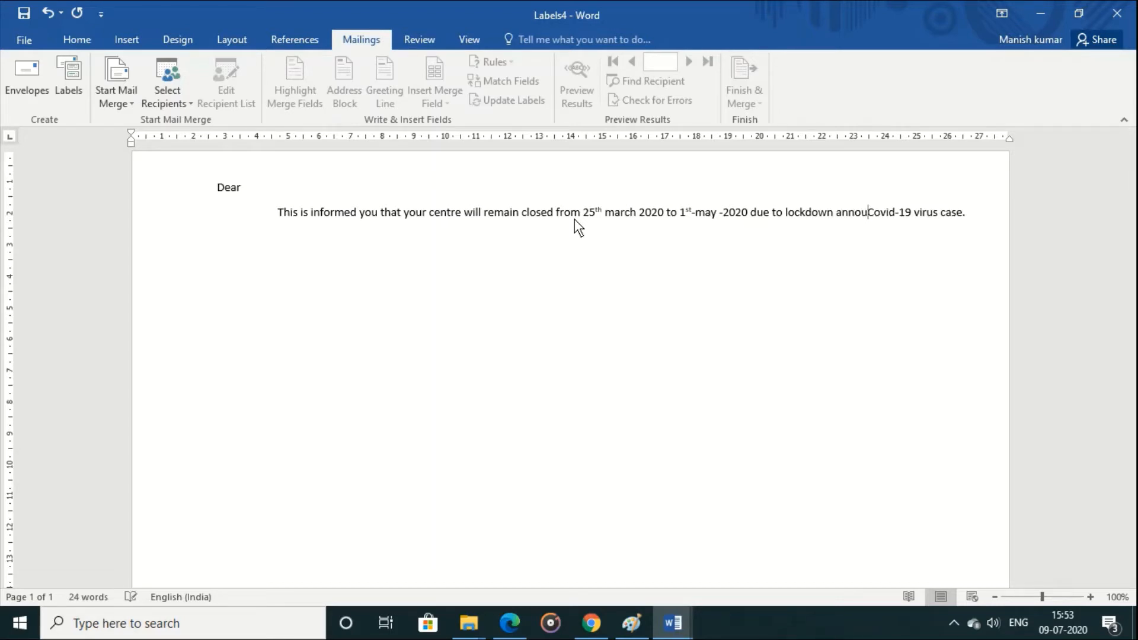
{"action": "type", "text": "nced by ce"}
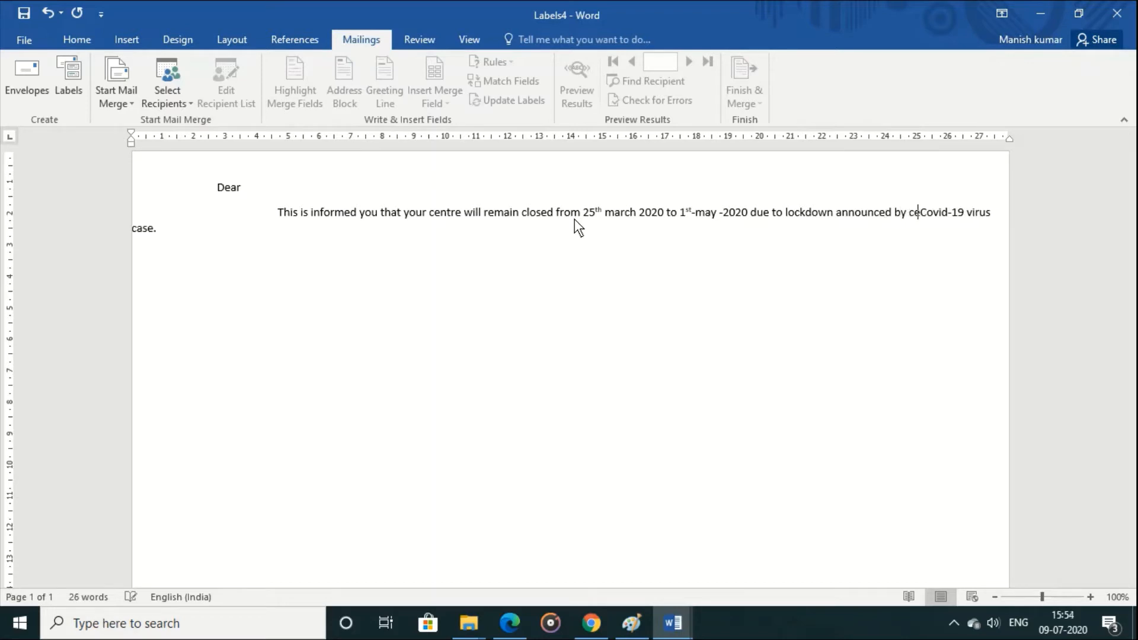
{"action": "type", "text": "ntral govt"}
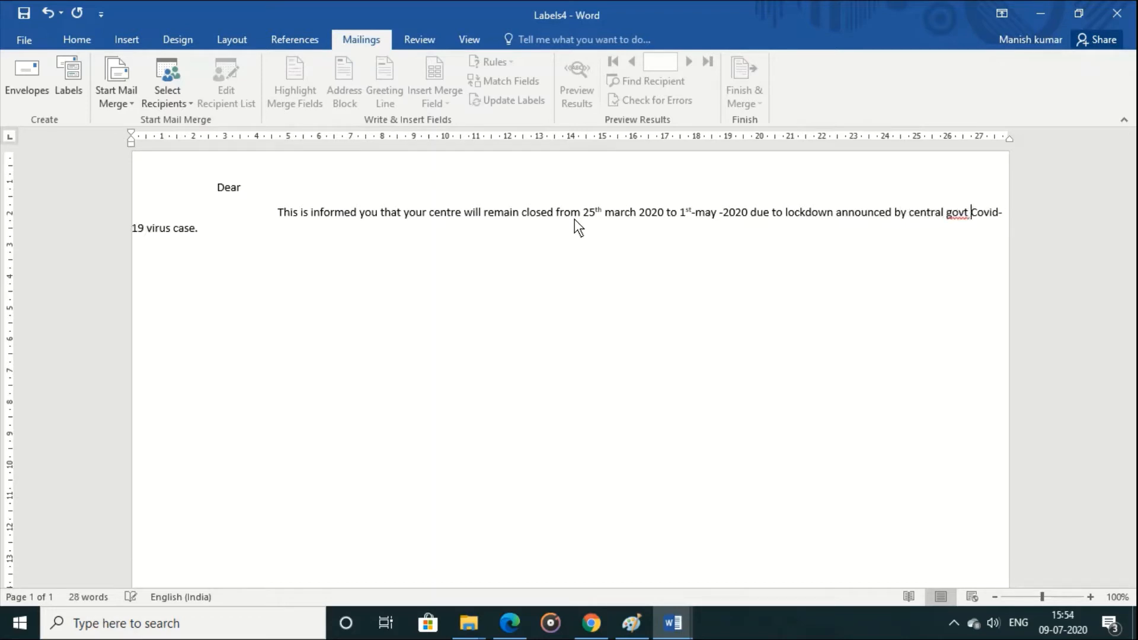
{"action": "key", "text": "Left"}
{"action": "type", "text": ". agains"}
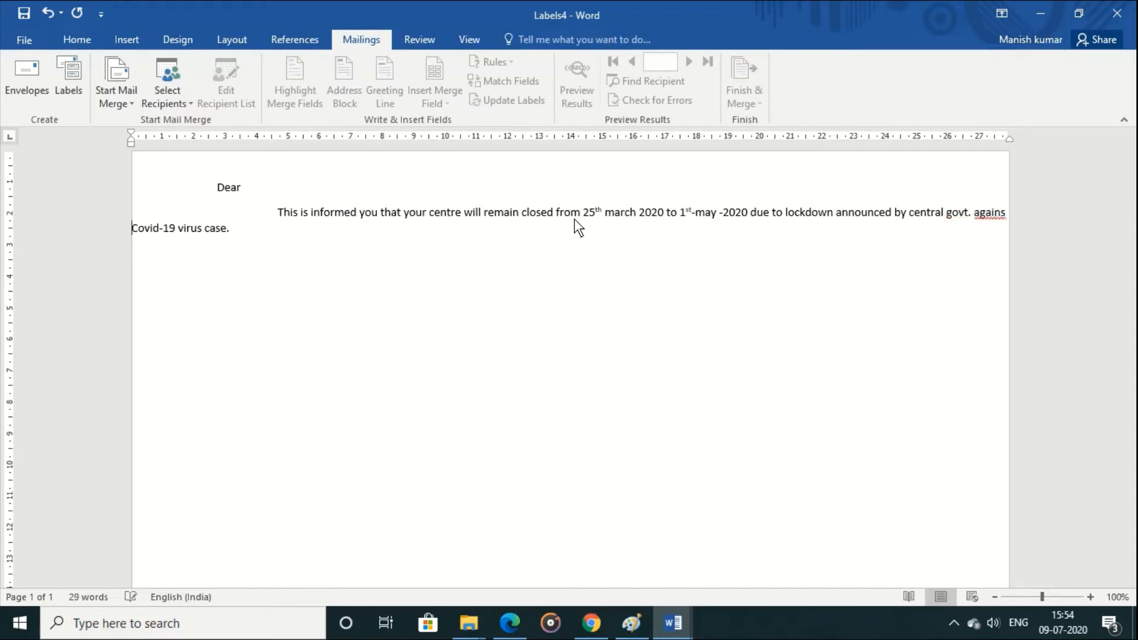
Step: Put "Covid-19 virus case." on its own line, indented to line up with the body text above
{"action": "key", "text": "Return"}
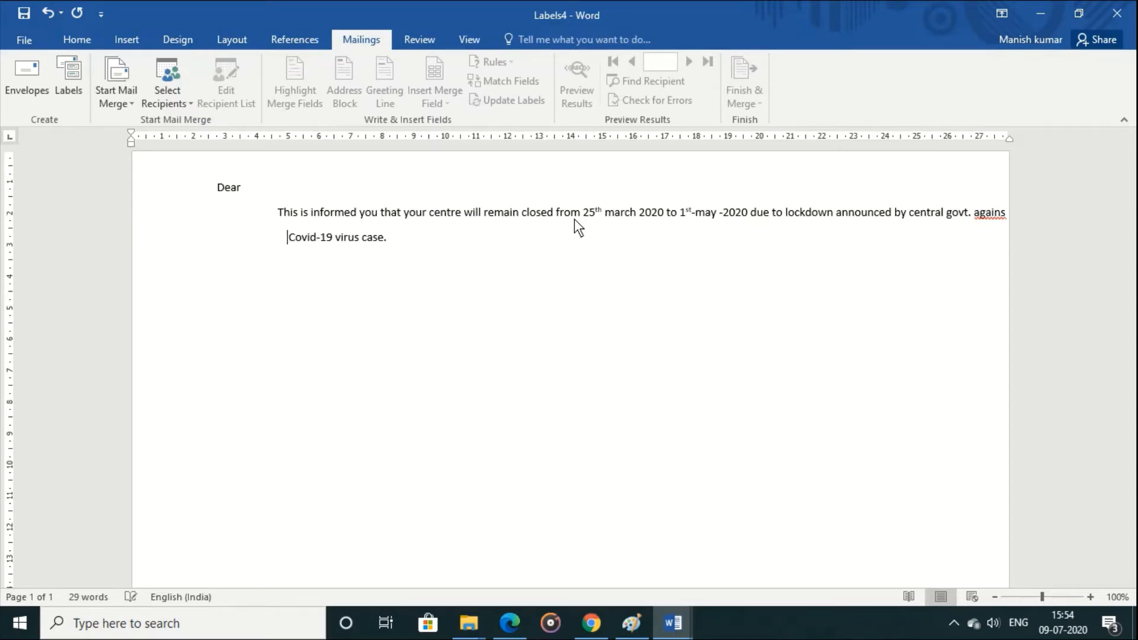
{"action": "key", "text": "BackSpace"}
{"action": "key", "text": "BackSpace"}
{"action": "key", "text": "BackSpace"}
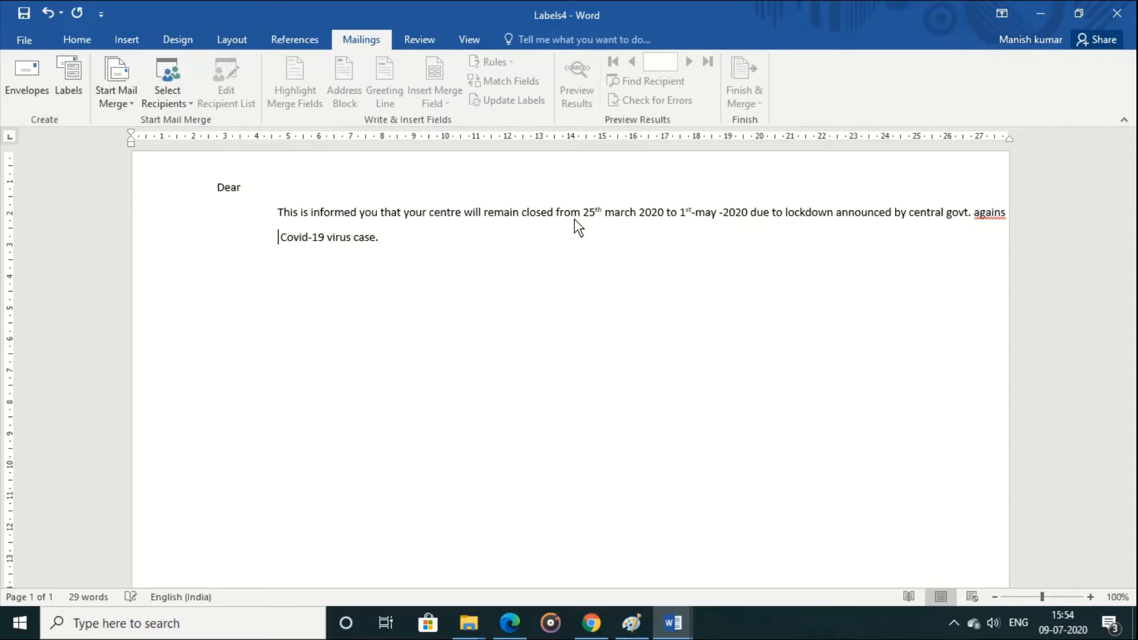
Step: Leave blank lines below the message and add the closing "Thank you", indented toward the page's right side
{"action": "key", "text": "Right"}
{"action": "key", "text": "Right"}
{"action": "key", "text": "End"}
{"action": "key", "text": "Return"}
{"action": "key", "text": "Return"}
{"action": "key", "text": "Return"}
{"action": "key", "text": "Tab"}
{"action": "key", "text": "Tab"}
{"action": "key", "text": "Tab"}
{"action": "key", "text": "Tab"}
{"action": "key", "text": "Tab"}
{"action": "key", "text": "Tab"}
{"action": "key", "text": "Tab"}
{"action": "key", "text": "Tab"}
{"action": "key", "text": "Tab"}
{"action": "key", "text": "Tab"}
{"action": "key", "text": "Tab"}
{"action": "key", "text": "Tab"}
{"action": "key", "text": "Tab"}
{"action": "key", "text": "Tab"}
{"action": "key", "text": "Tab"}
{"action": "key", "text": "Tab"}
{"action": "type", "text": "Thank you"}
Step: Sign the letter with the sender's full name, aligned beneath "Thank you"
{"action": "key", "text": "Return"}
{"action": "key", "text": "Return"}
{"action": "key", "text": "Tab"}
{"action": "key", "text": "Tab"}
{"action": "key", "text": "Tab"}
{"action": "key", "text": "Tab"}
{"action": "key", "text": "Tab"}
{"action": "key", "text": "Tab"}
{"action": "key", "text": "Tab"}
{"action": "key", "text": "Tab"}
{"action": "key", "text": "Tab"}
{"action": "key", "text": "Tab"}
{"action": "key", "text": "Tab"}
{"action": "key", "text": "Tab"}
{"action": "key", "text": "Tab"}
{"action": "key", "text": "Tab"}
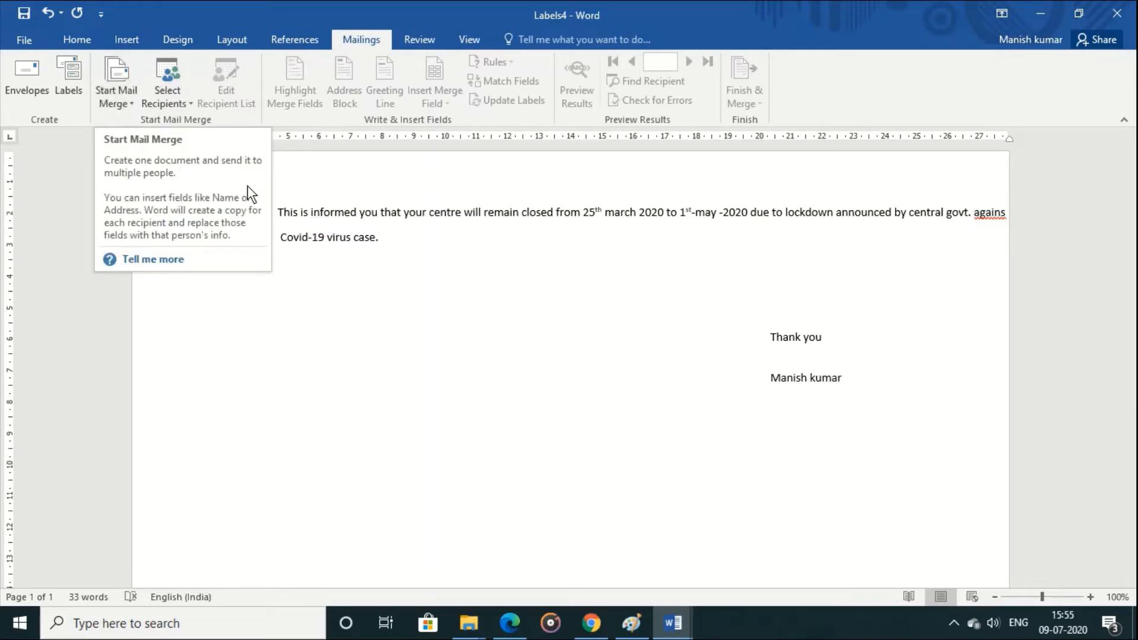
Step: Use the existing LIST database from My Data Sources as the letter's recipient list
{"action": "left_click", "coordinate": [169, 104]}
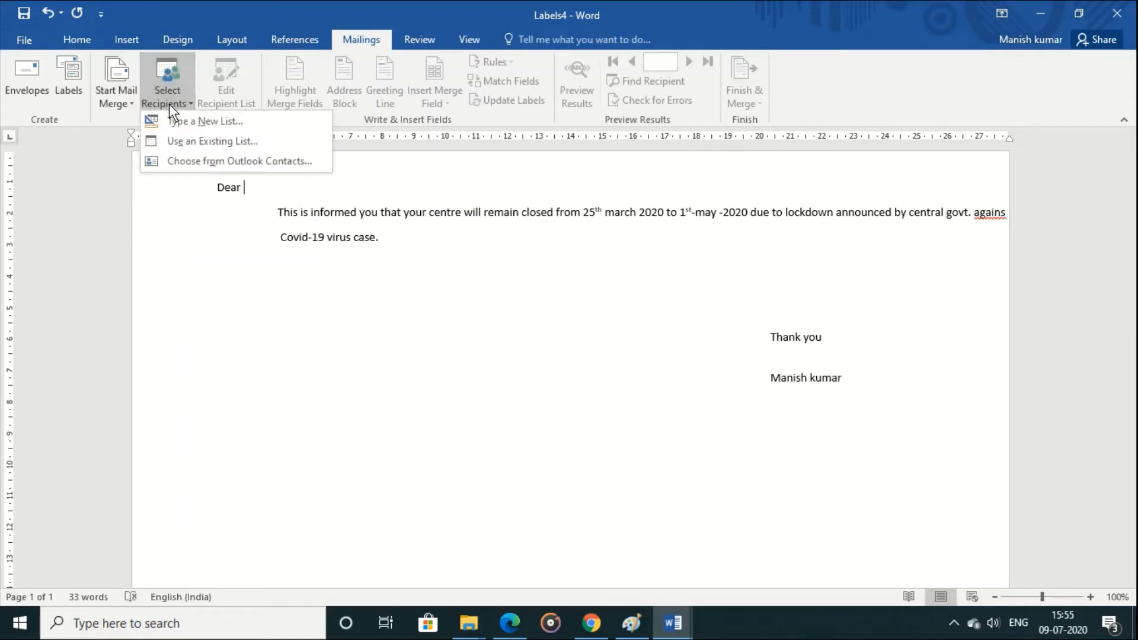
{"action": "left_click", "coordinate": [204, 138]}
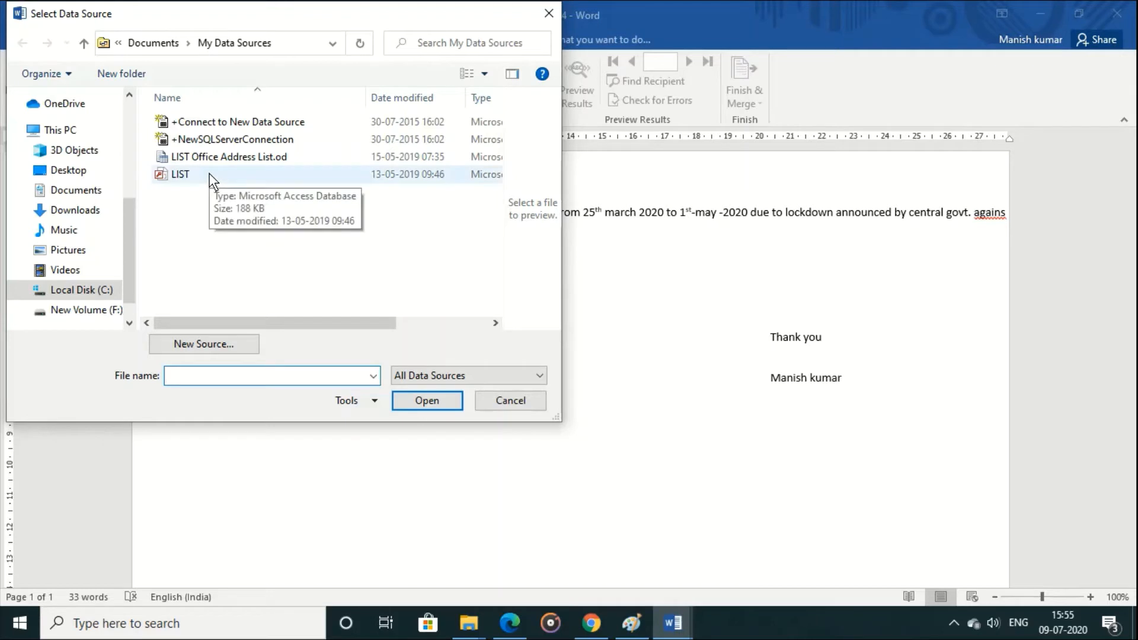
{"action": "left_click", "coordinate": [211, 178]}
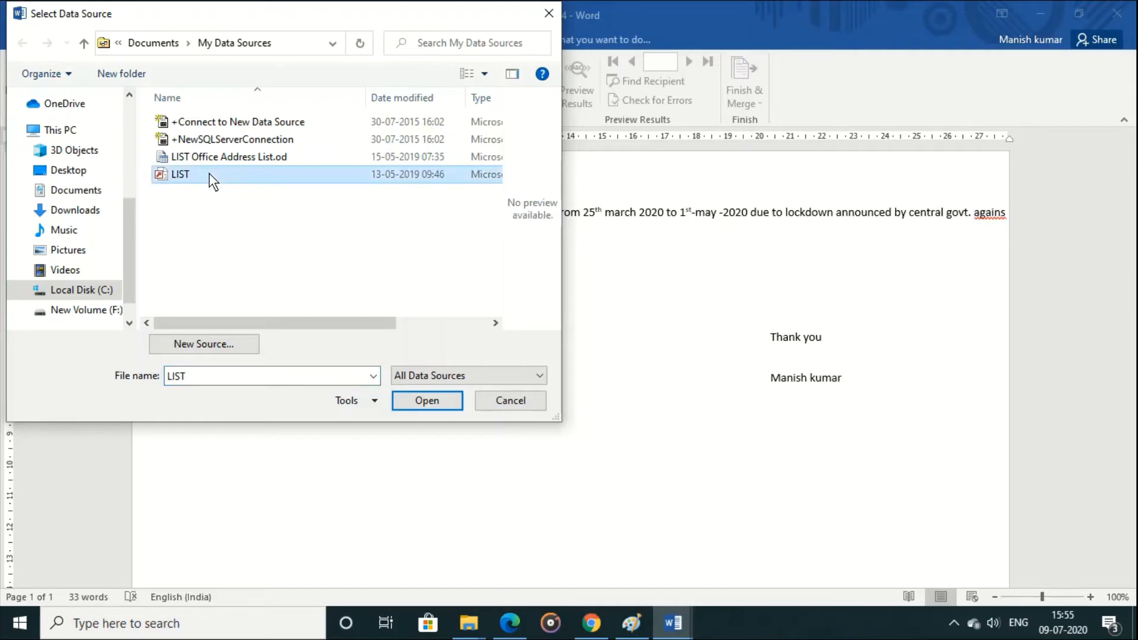
{"action": "left_click", "coordinate": [429, 399]}
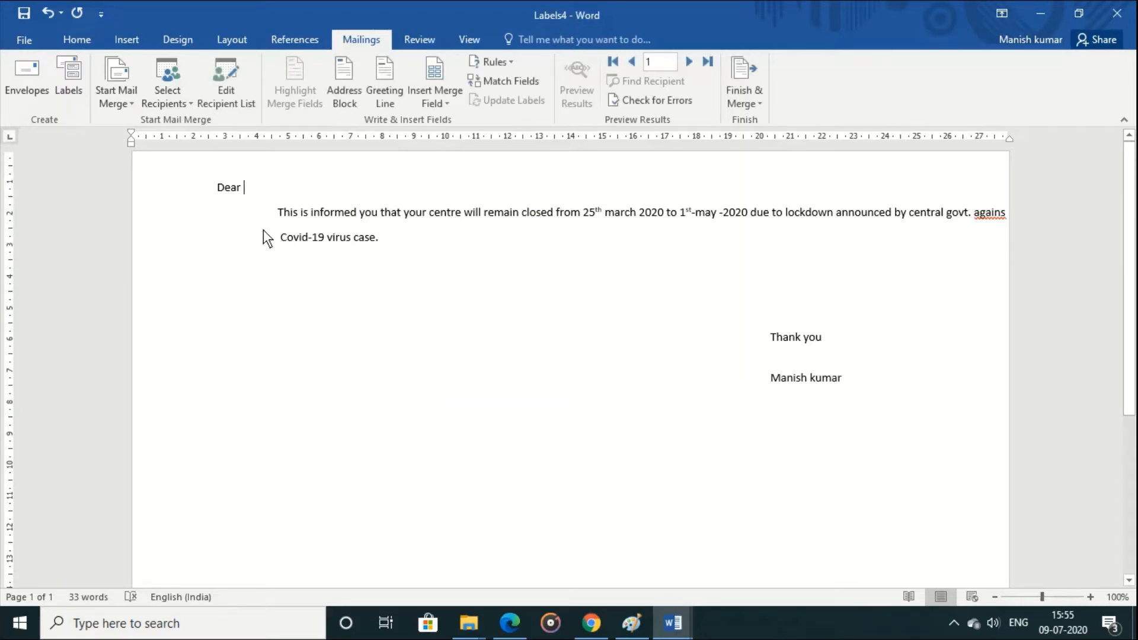
Step: Review the recipients in the letter's LIST database, keeping all of them included in the merge
{"action": "left_click", "coordinate": [219, 95]}
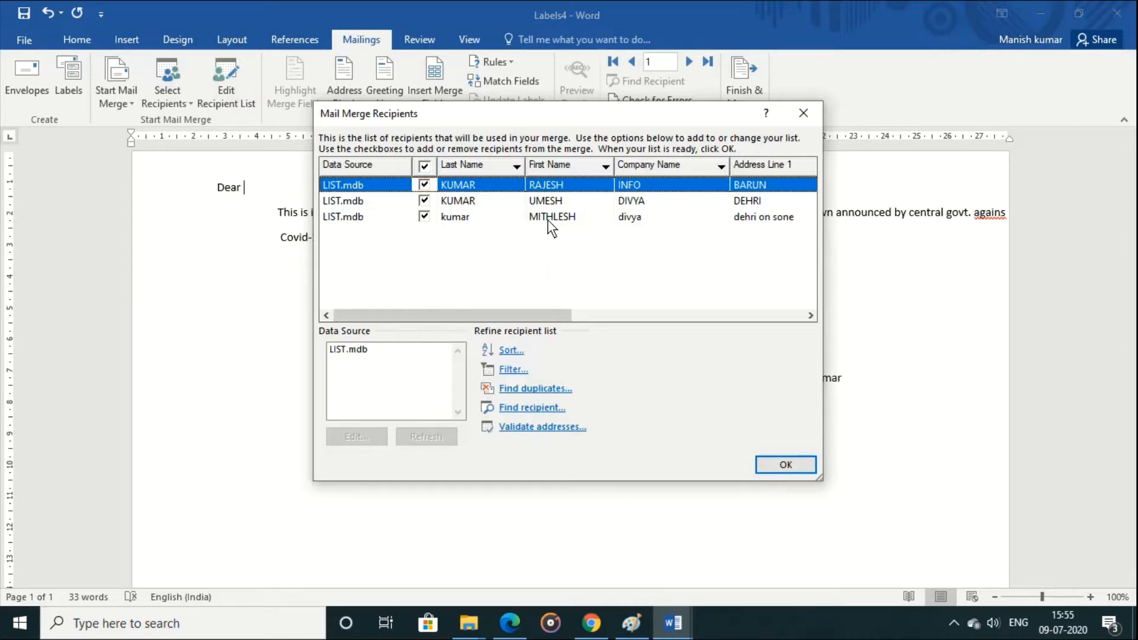
{"action": "left_click", "coordinate": [780, 465]}
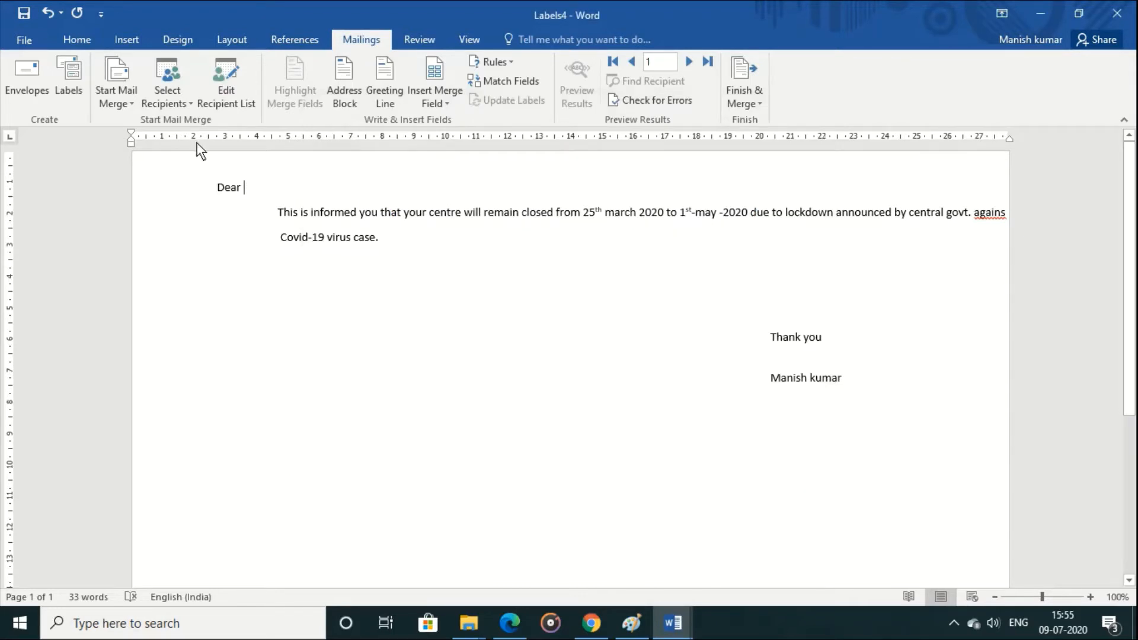
Step: Start a new recipient list and delete the Title field from its columns
{"action": "left_click", "coordinate": [163, 104]}
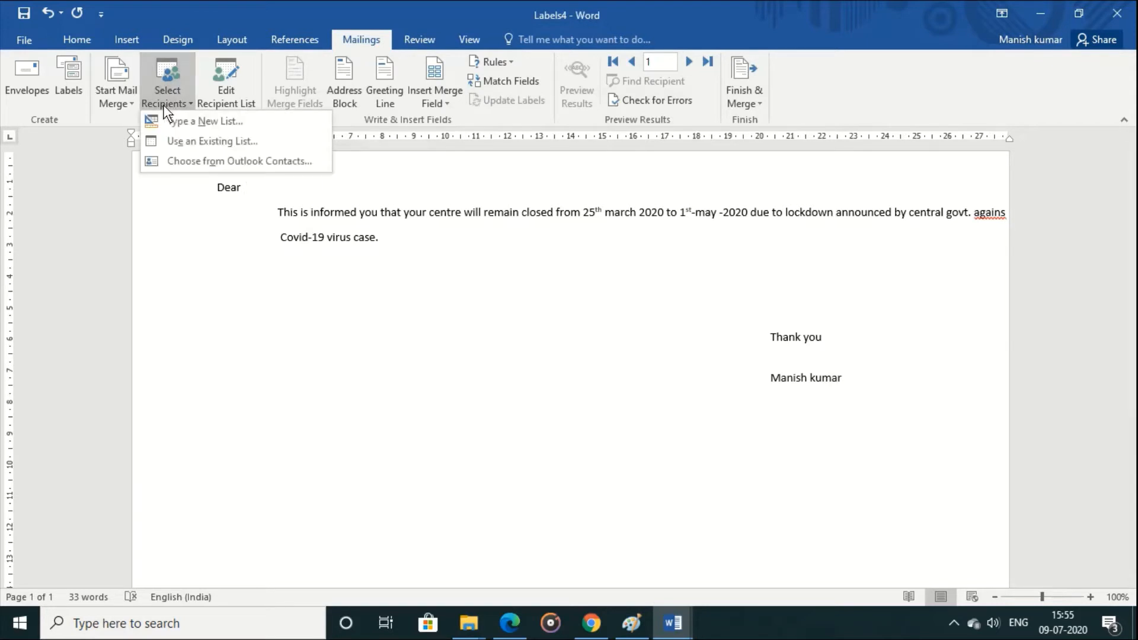
{"action": "left_click", "coordinate": [173, 120]}
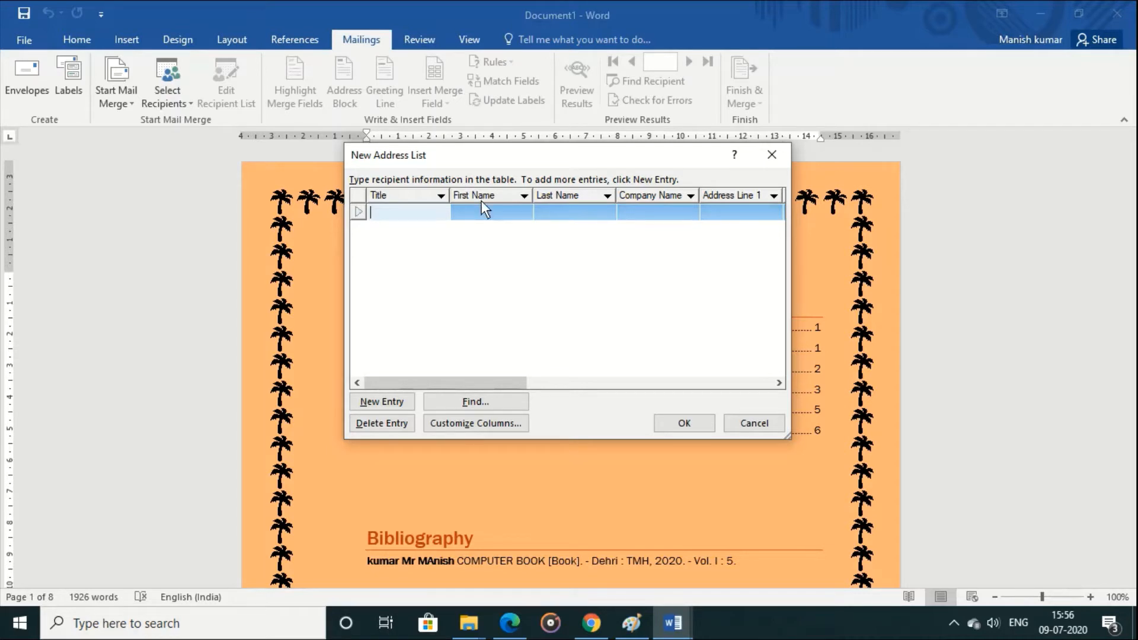
{"action": "left_click", "coordinate": [450, 424]}
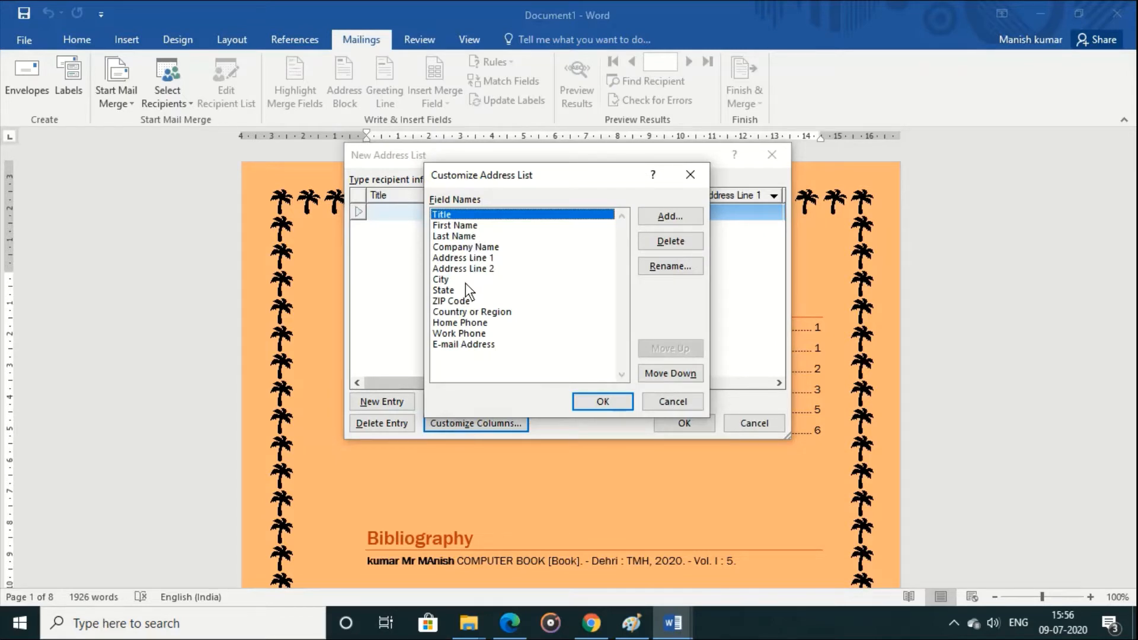
{"action": "left_click", "coordinate": [676, 244]}
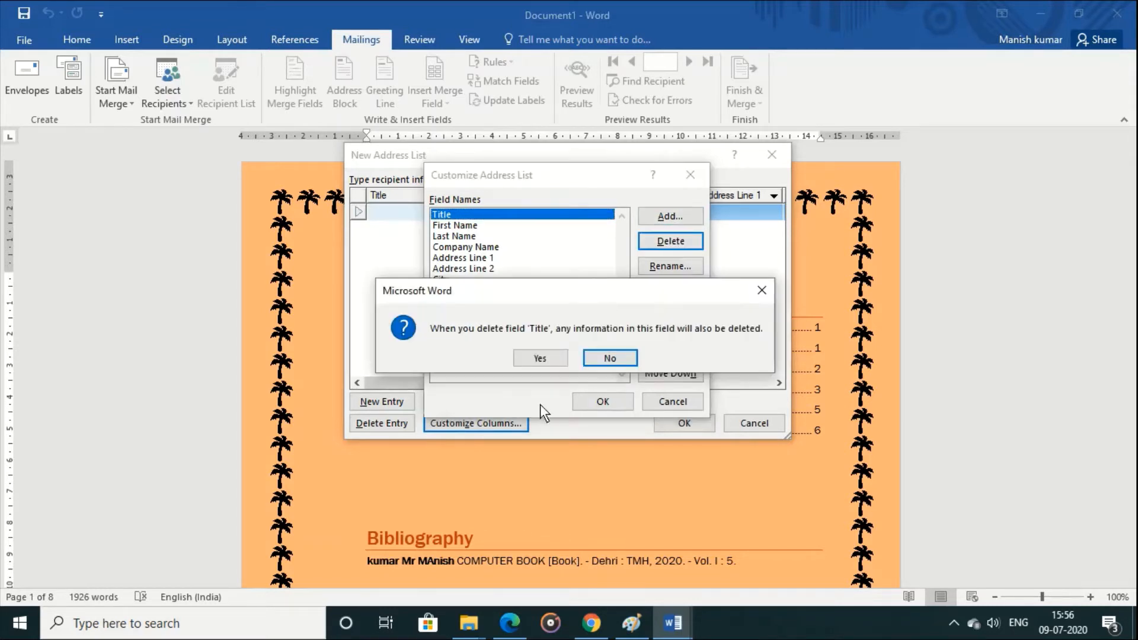
{"action": "left_click", "coordinate": [543, 358]}
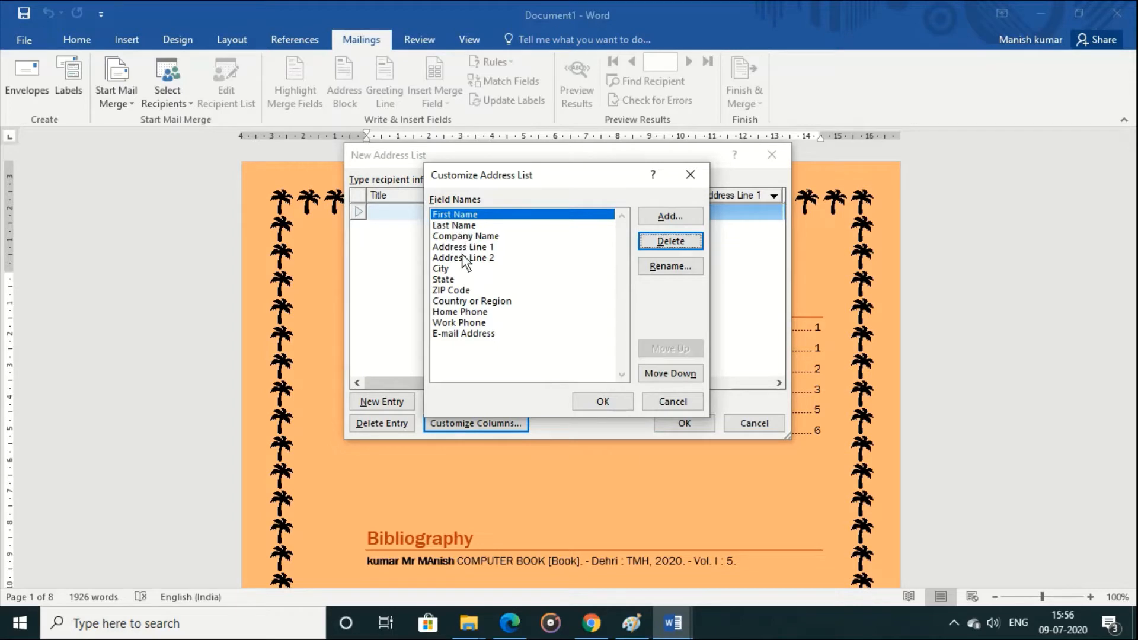
Step: Move the City field up so it sits directly below Last Name in the field order
{"action": "left_click", "coordinate": [444, 268]}
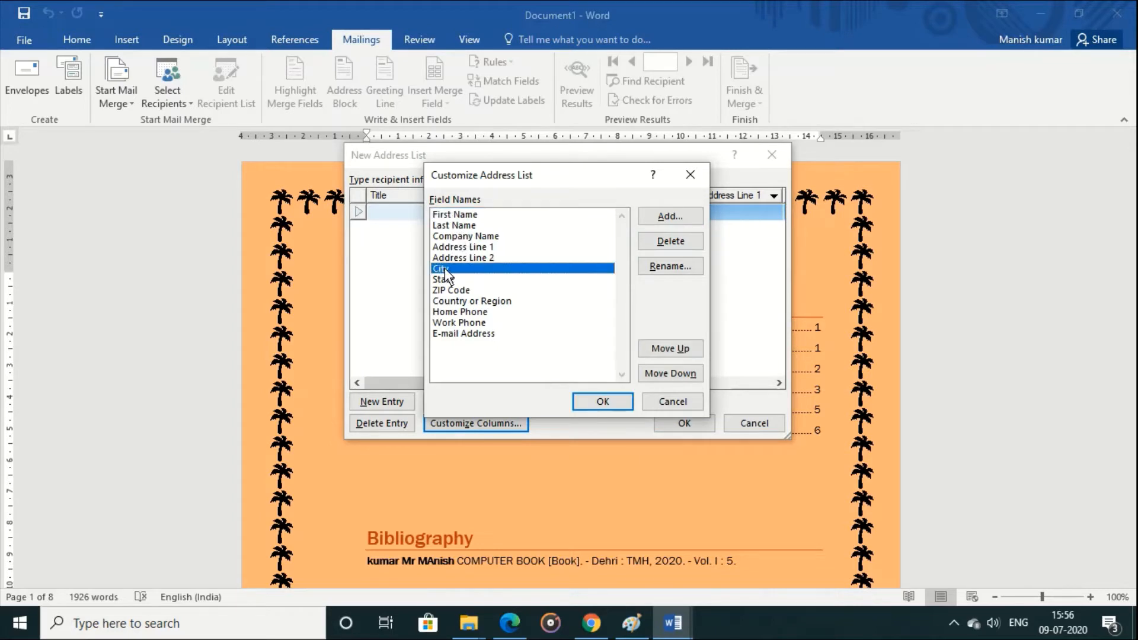
{"action": "left_click", "coordinate": [687, 351]}
{"action": "left_click", "coordinate": [687, 351]}
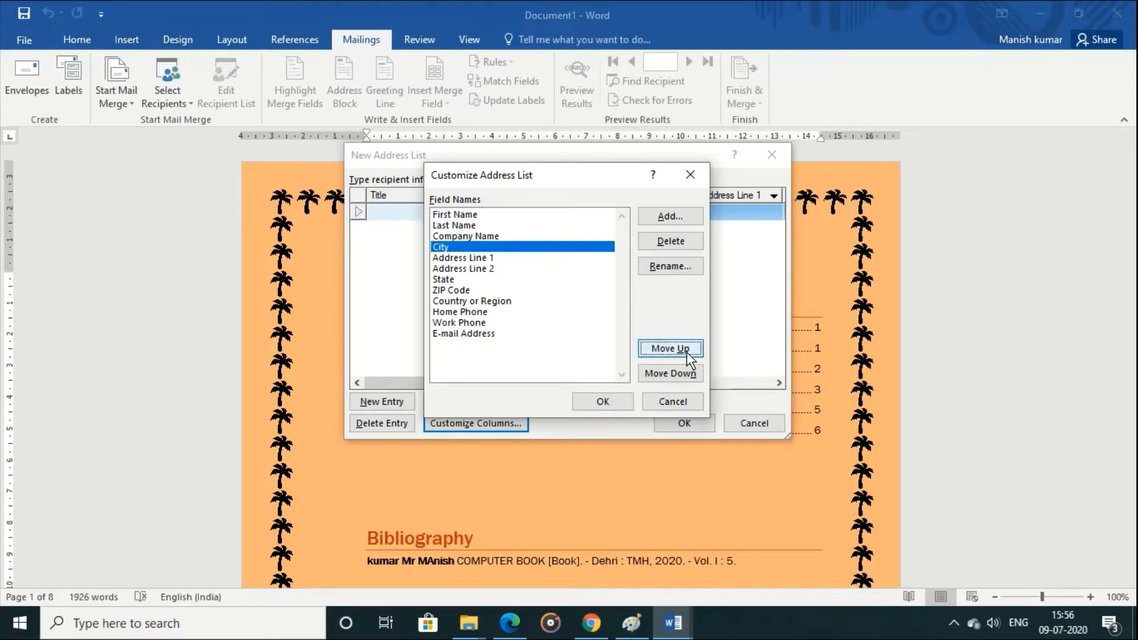
{"action": "left_click", "coordinate": [687, 351]}
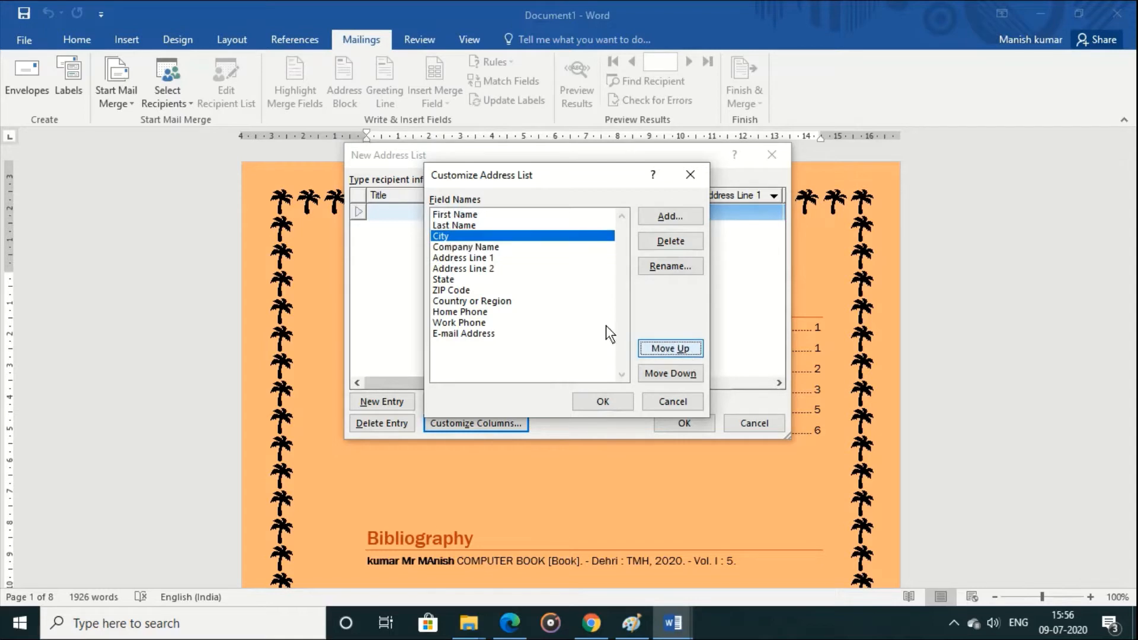
Step: Delete the Company Name field and apply the customized columns to the new address list
{"action": "left_click", "coordinate": [484, 247]}
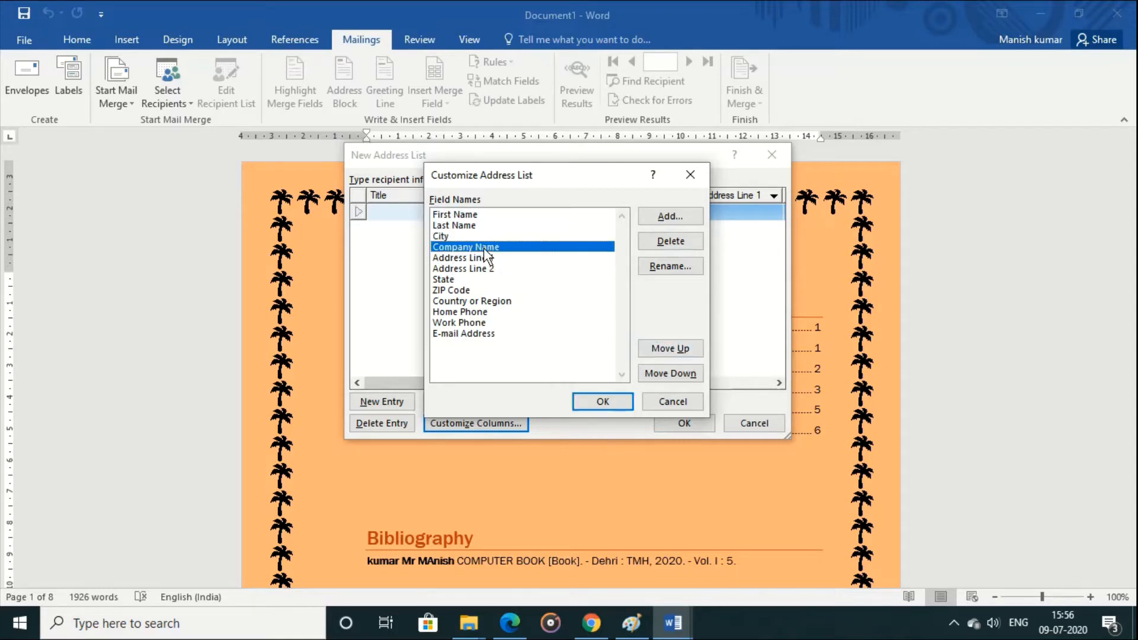
{"action": "left_click", "coordinate": [666, 244]}
{"action": "key", "text": "Left"}
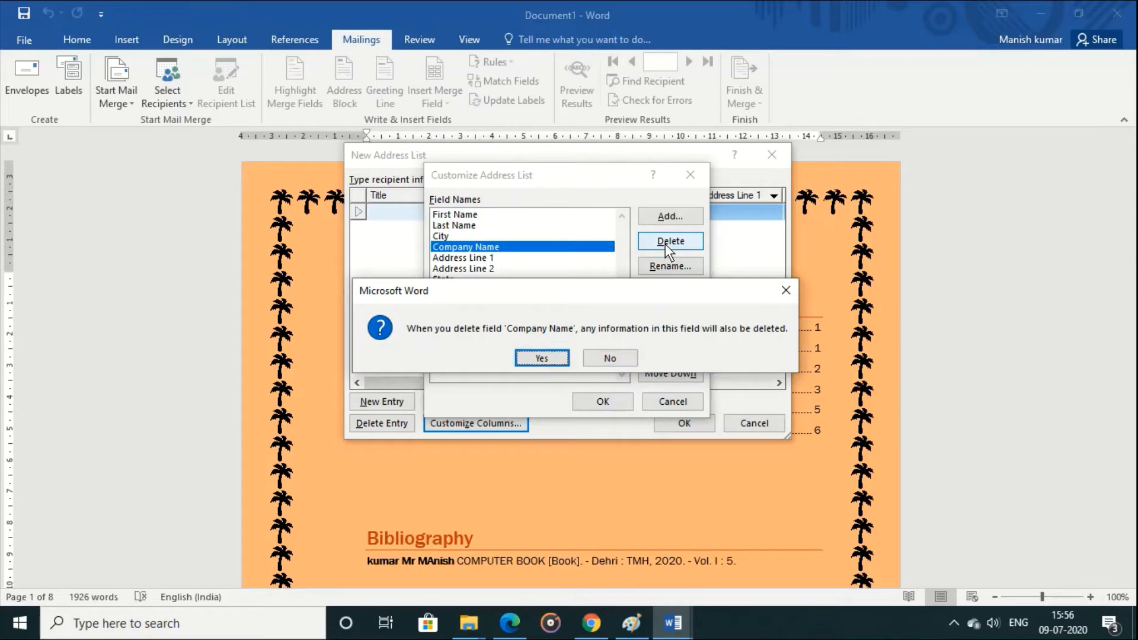
{"action": "key", "text": "Return"}
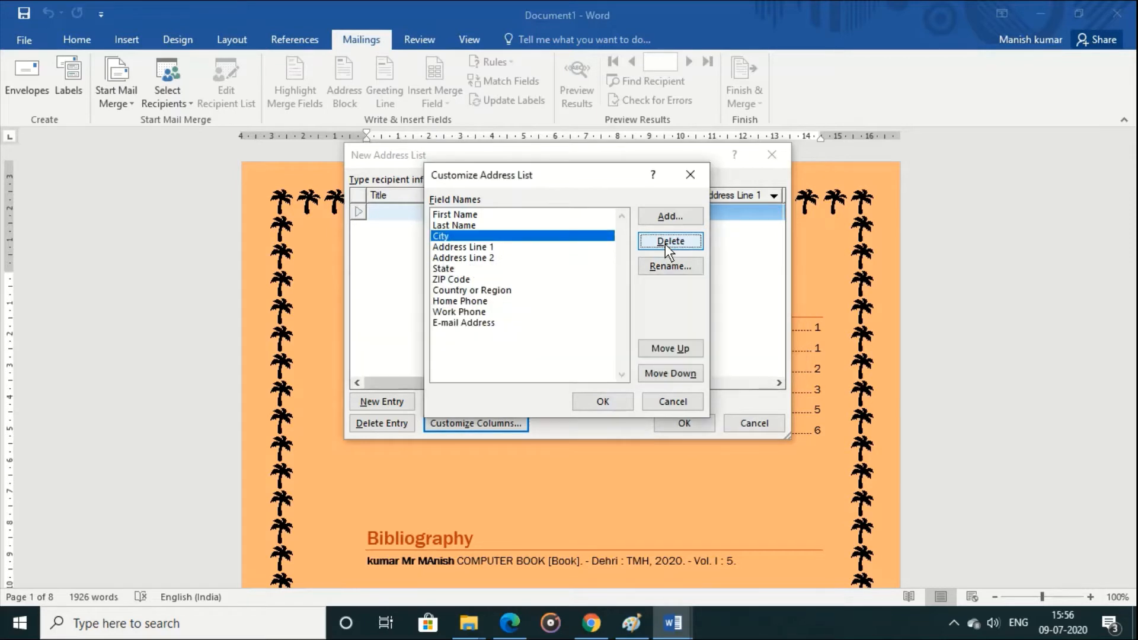
{"action": "left_click", "coordinate": [621, 400]}
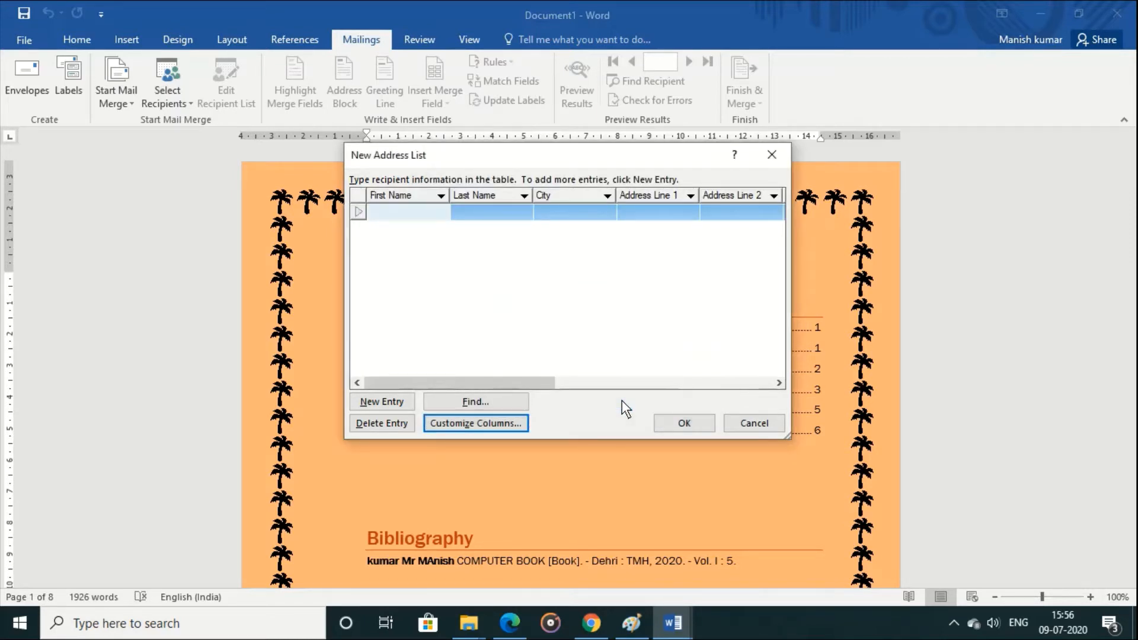
Step: Fill in the first entry with the recipient's first name, last name and the city "dehri"
{"action": "key", "text": "Tab"}
{"action": "key", "text": "Tab"}
{"action": "type", "text": "dehri"}
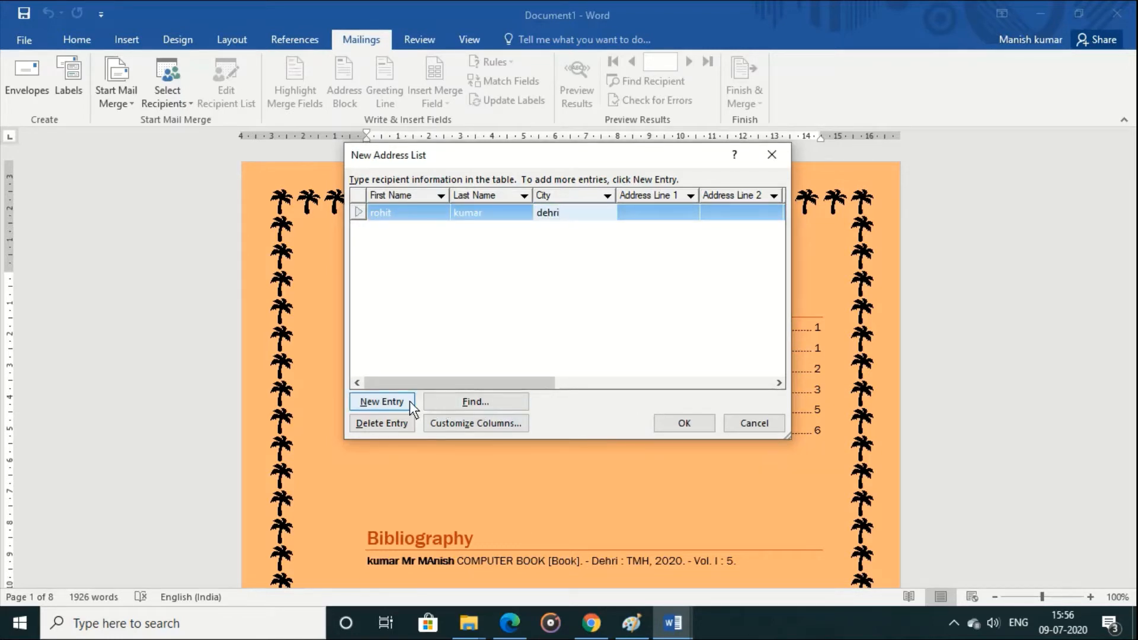
Step: Add a second entry with the recipient's first and last names in separate fields and the city "dlm"
{"action": "left_click", "coordinate": [383, 402]}
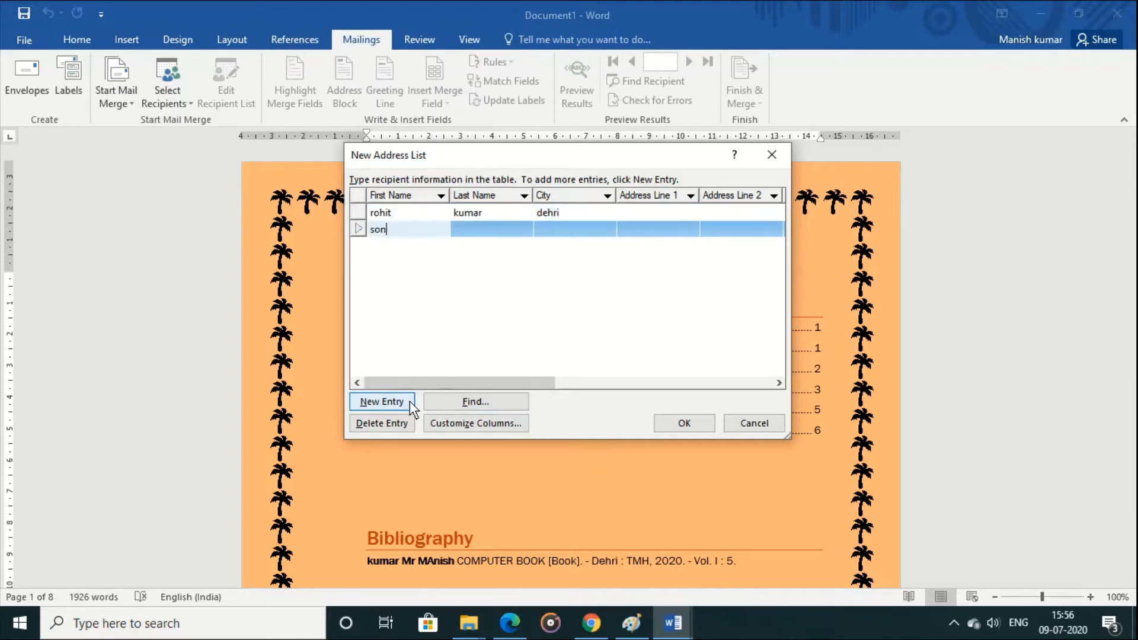
{"action": "key", "text": "Tab"}
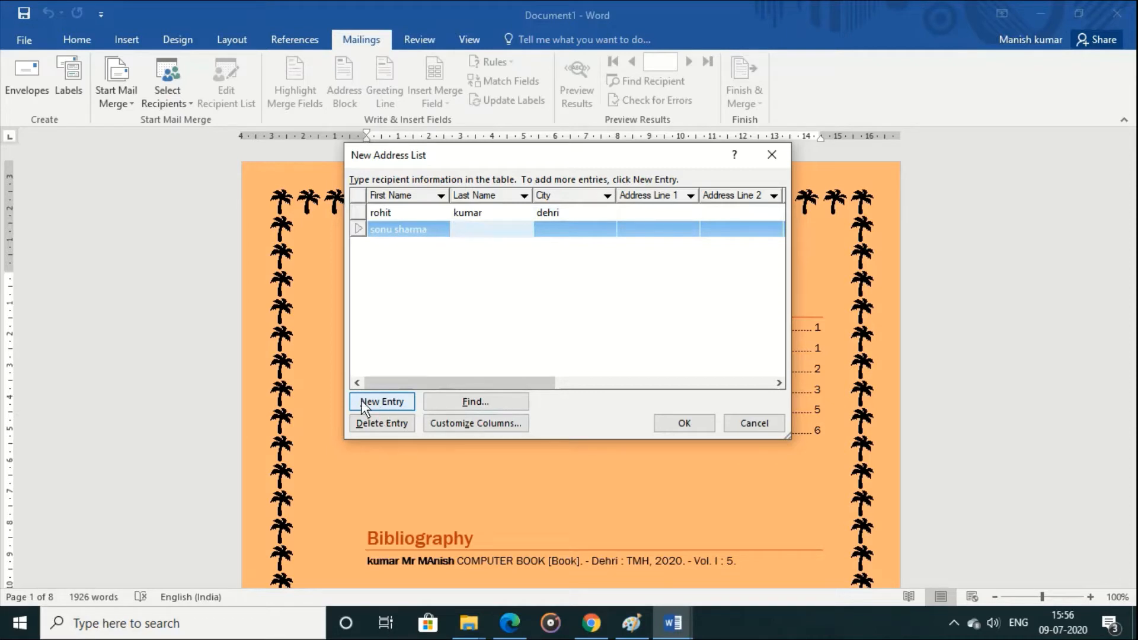
{"action": "left_click", "coordinate": [433, 229]}
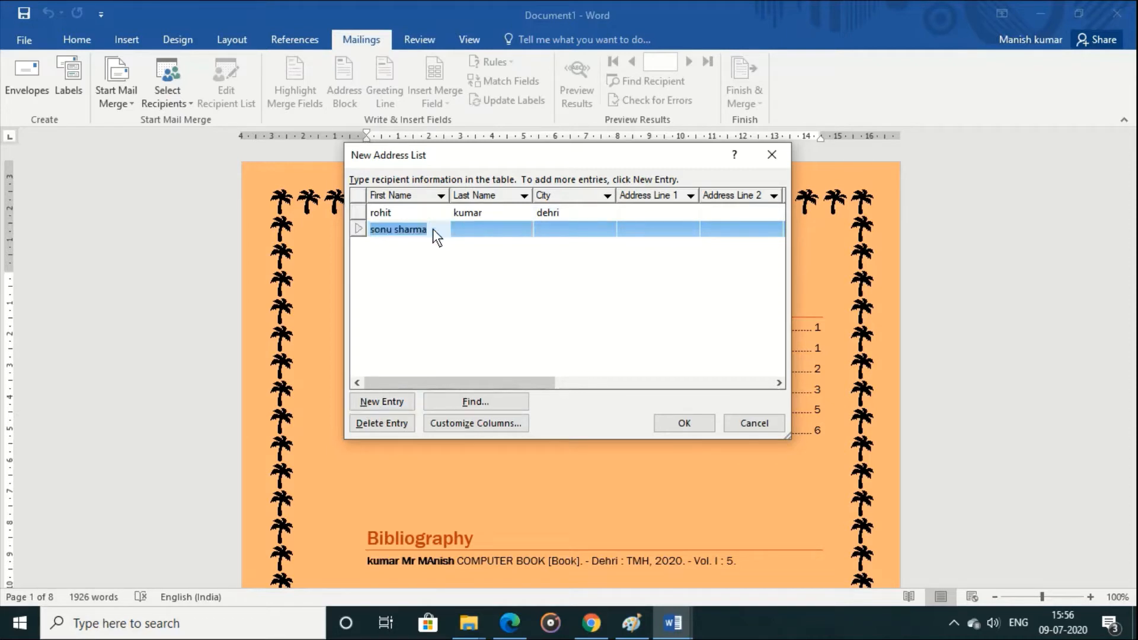
{"action": "key", "text": "BackSpace"}
{"action": "type", "text": "sonu"}
{"action": "key", "text": "Tab"}
{"action": "type", "text": "ma"}
{"action": "key", "text": "Tab"}
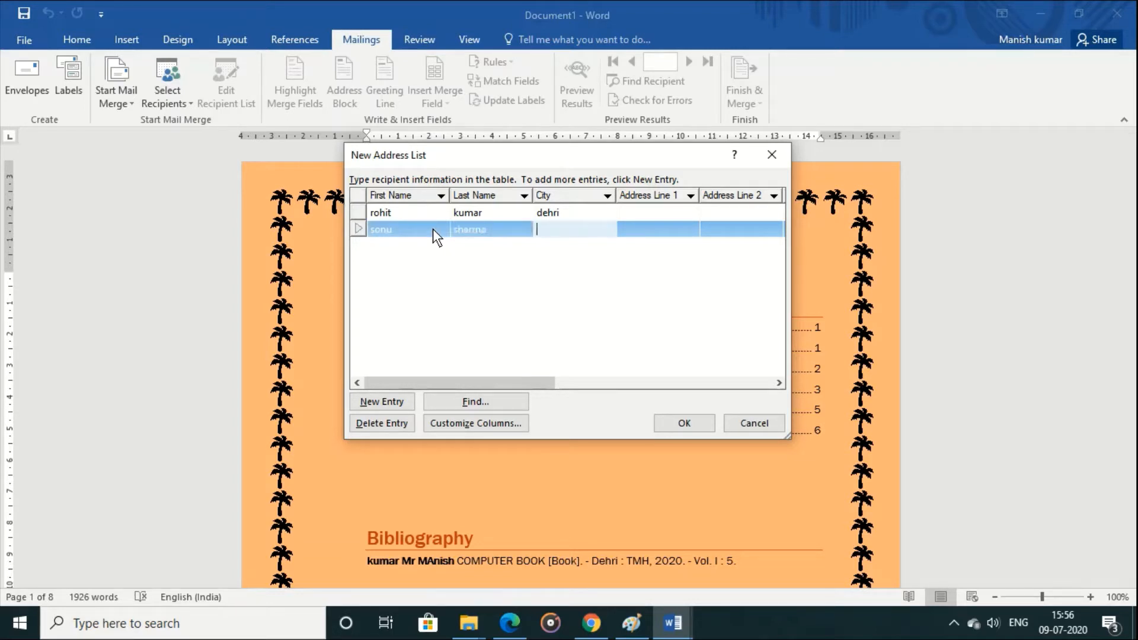
{"action": "type", "text": "dlm"}
{"action": "key", "text": "Tab"}
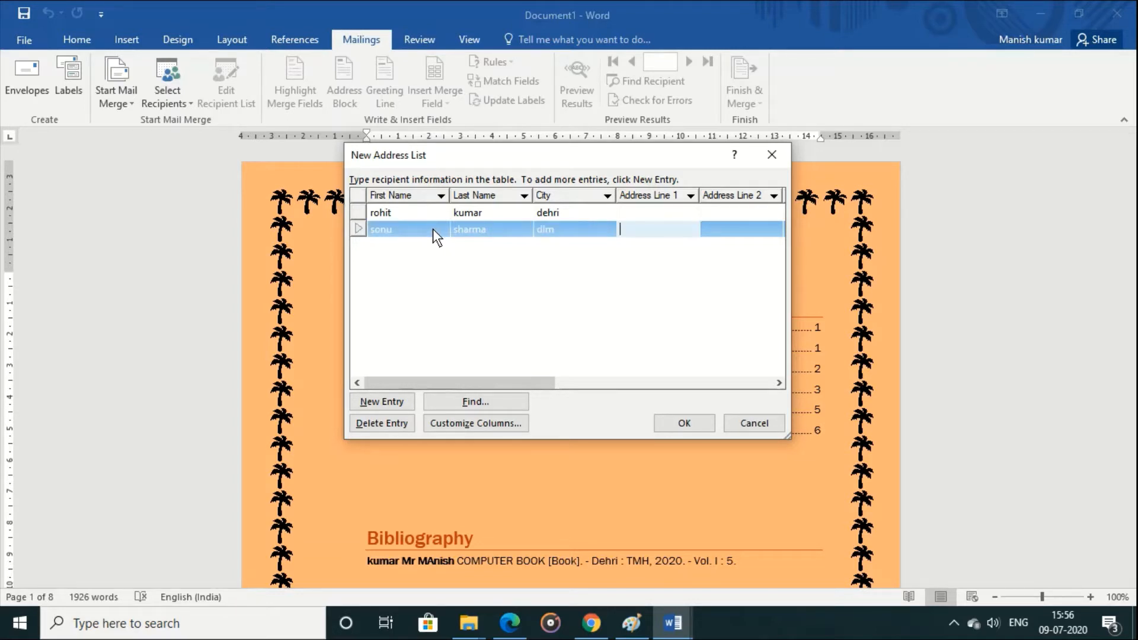
Step: Add a third entry with the recipient's first name, last name and the city "sasaram"
{"action": "left_click", "coordinate": [389, 400]}
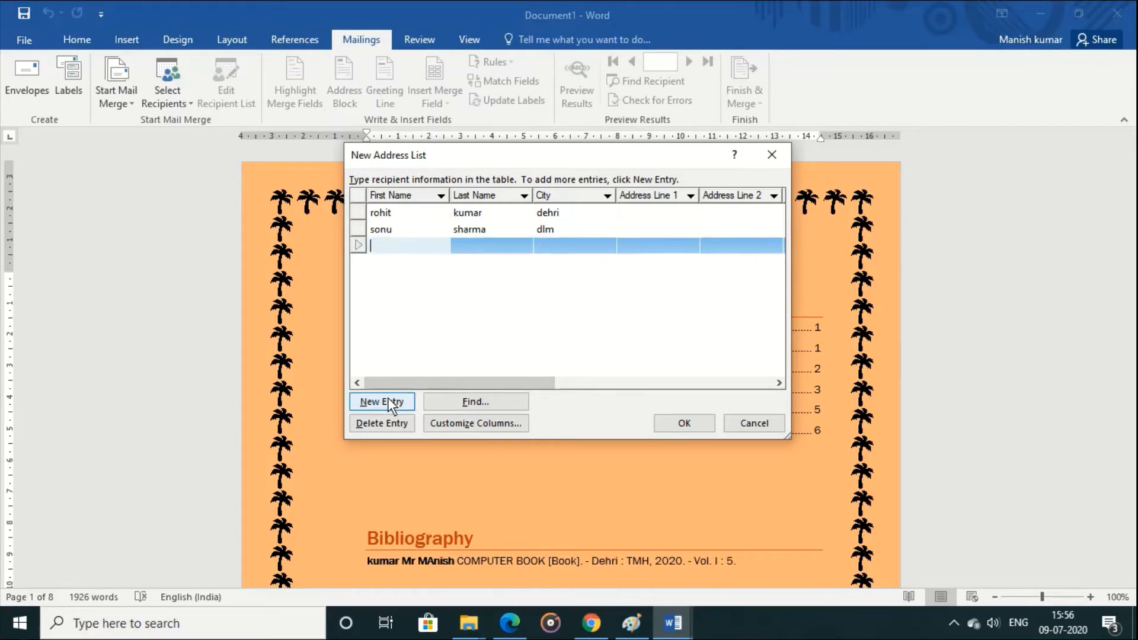
{"action": "key", "text": "Tab"}
{"action": "key", "text": "Tab"}
{"action": "type", "text": "sas"}
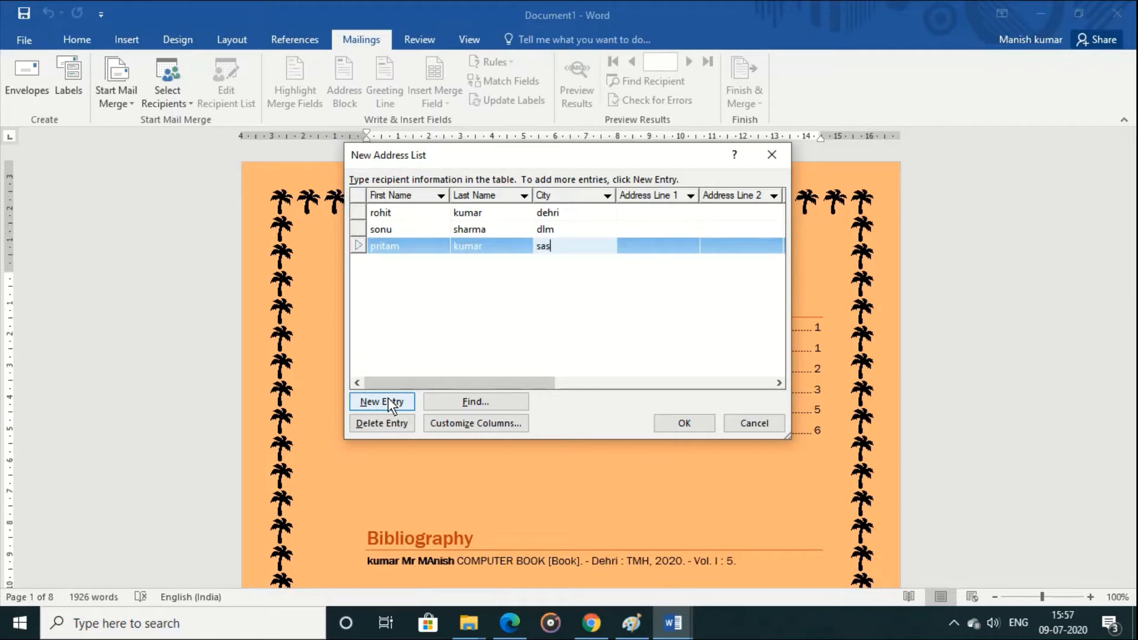
{"action": "type", "text": "aram"}
Step: Add a fourth entry with the recipient's first name, last name and the city "barun"
{"action": "left_click", "coordinate": [383, 402]}
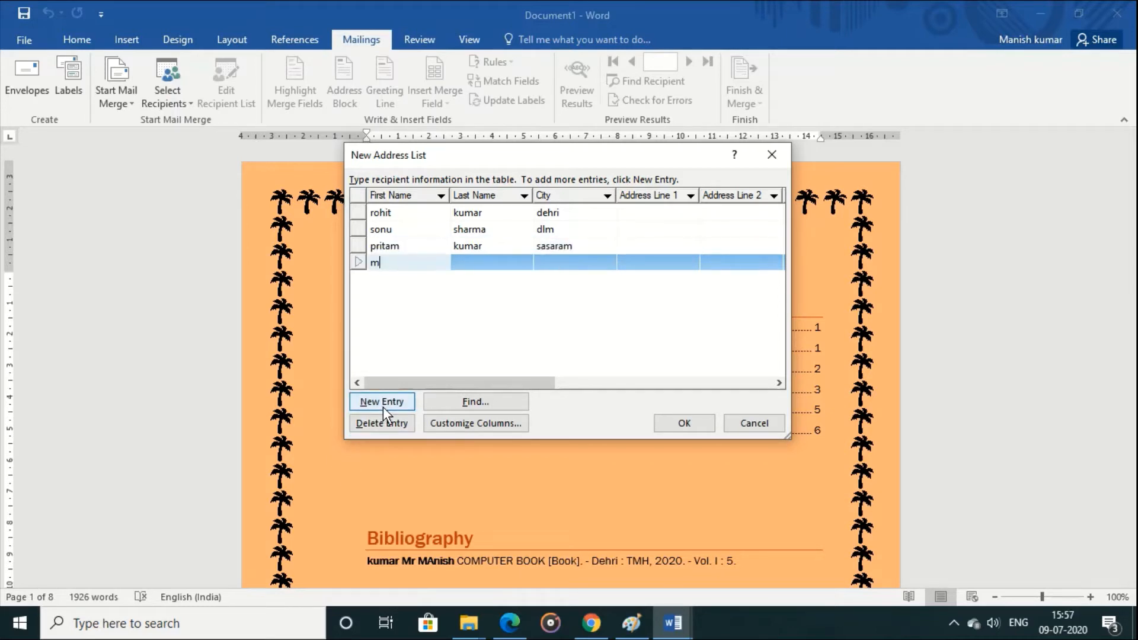
{"action": "key", "text": "Tab"}
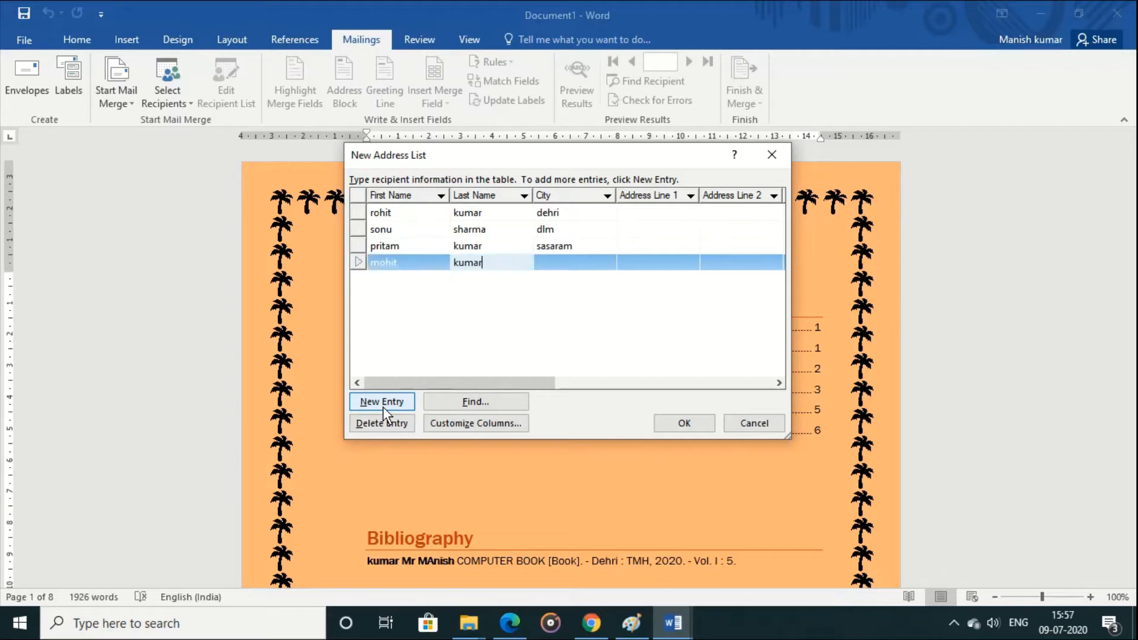
{"action": "key", "text": "Tab"}
{"action": "type", "text": "barun"}
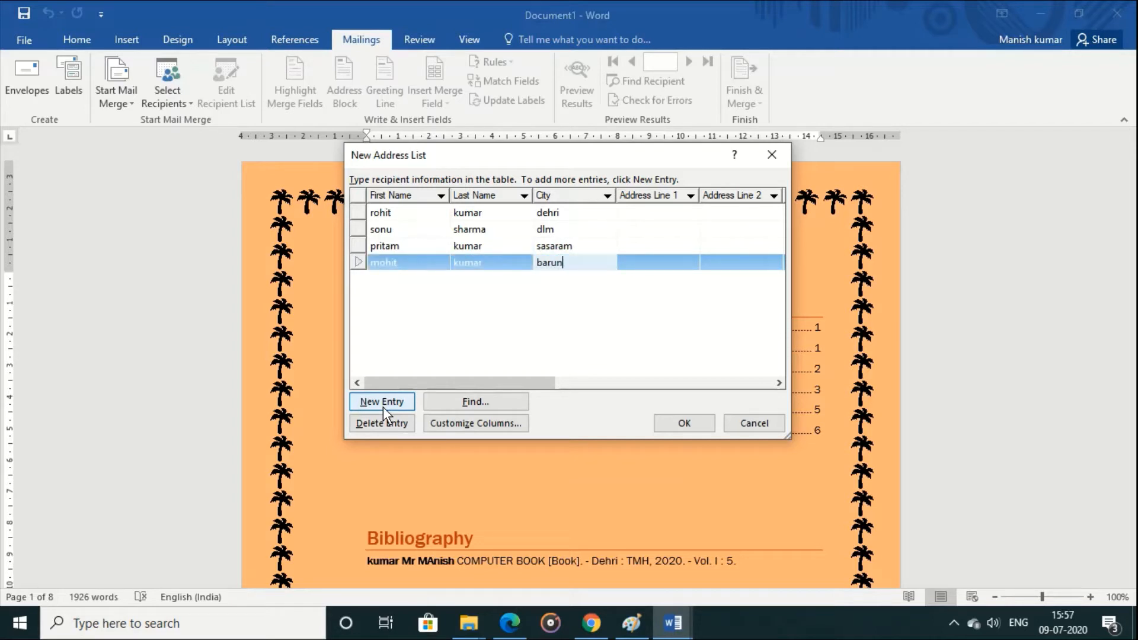
Step: Finish the address list and save it as "stu" in My Data Sources
{"action": "left_click", "coordinate": [694, 423]}
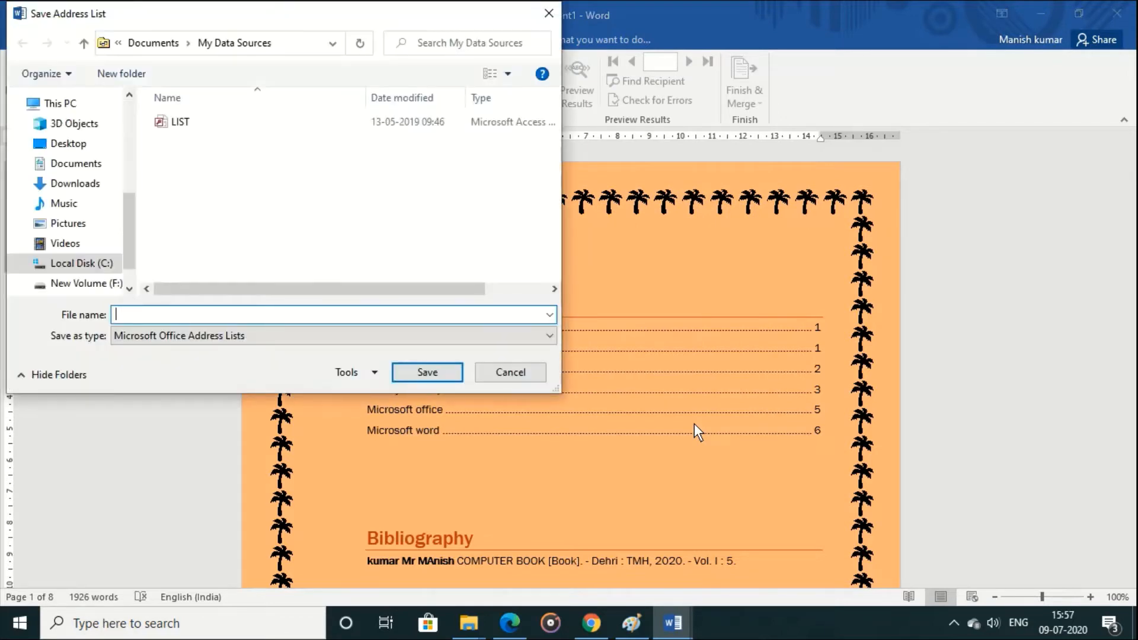
{"action": "type", "text": "s"}
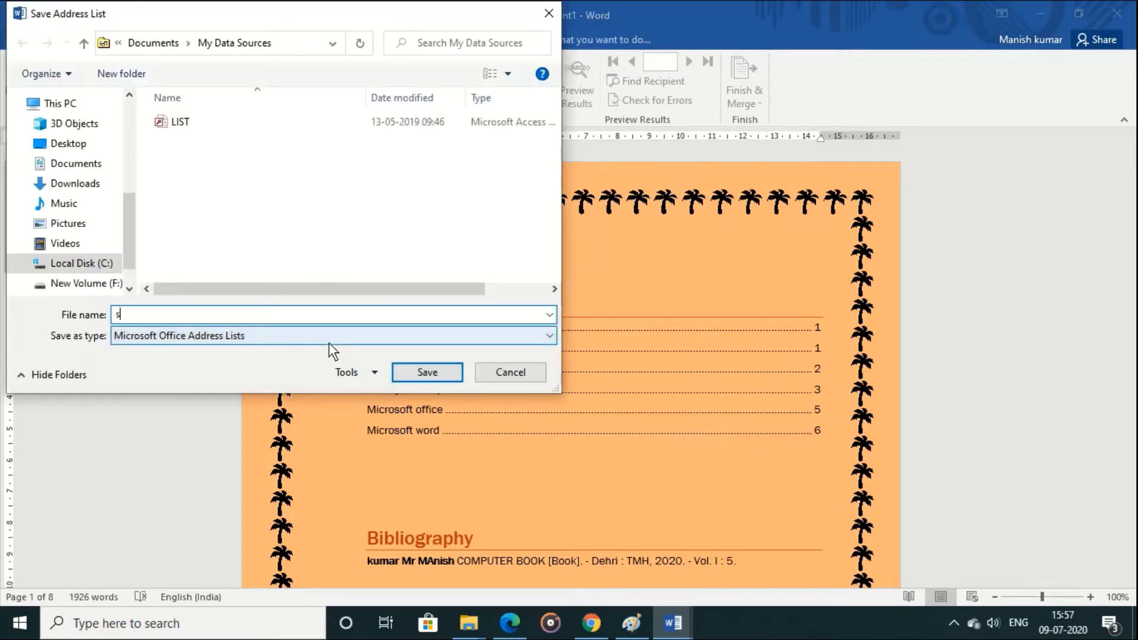
{"action": "type", "text": "t"}
{"action": "key", "text": "Return"}
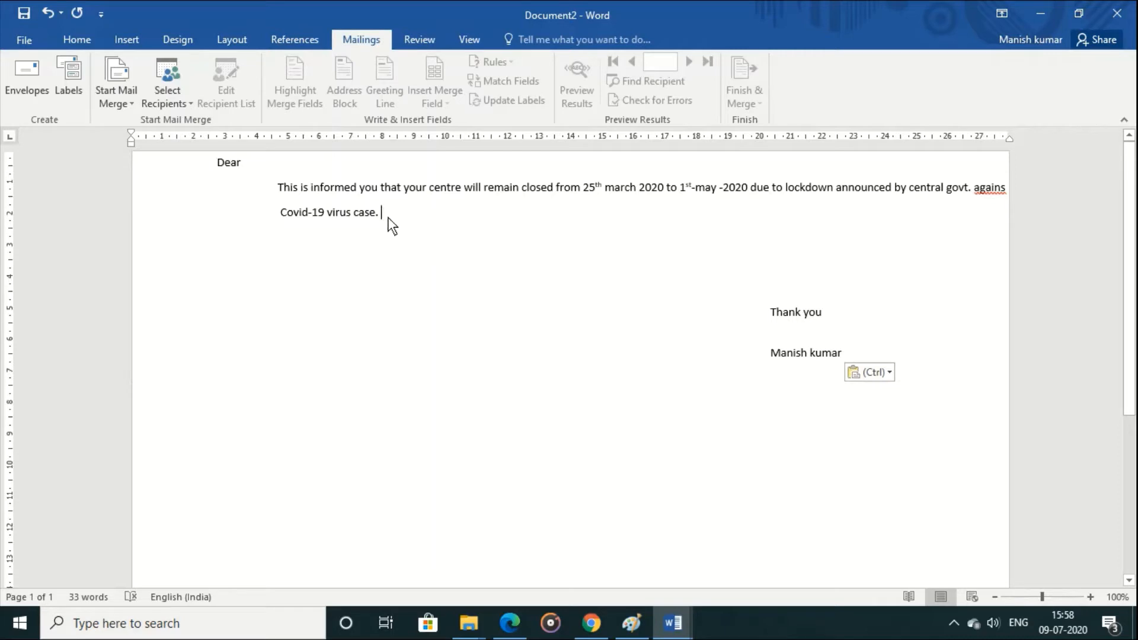
Step: Use the existing stu list from My Data Sources for the letter in Document2 and review its recipients
{"action": "left_click", "coordinate": [176, 106]}
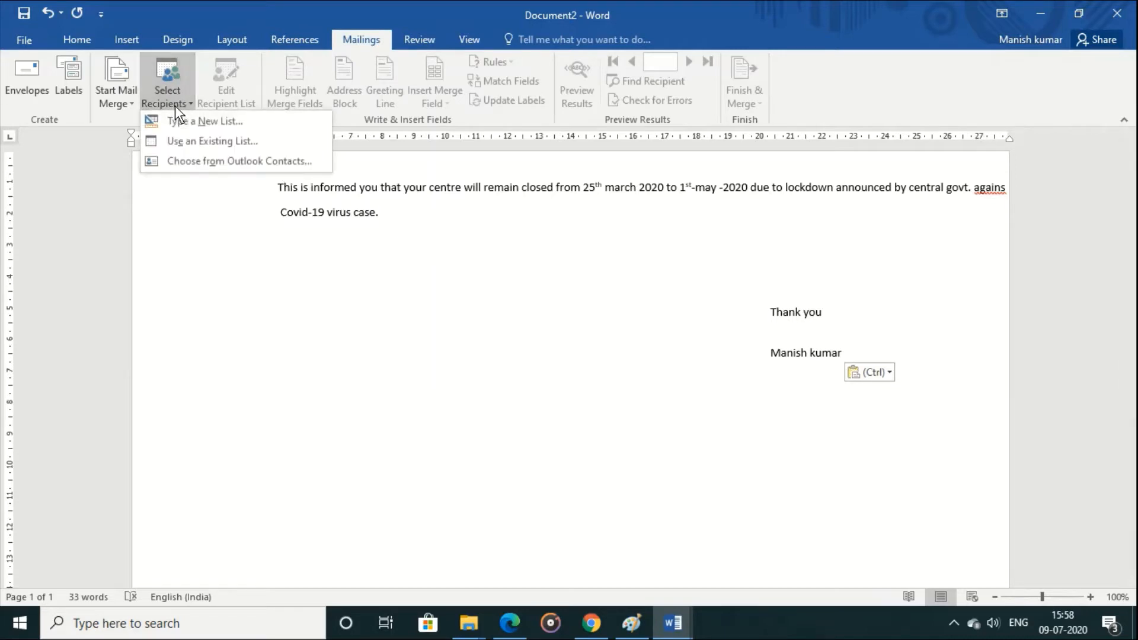
{"action": "left_click", "coordinate": [213, 144]}
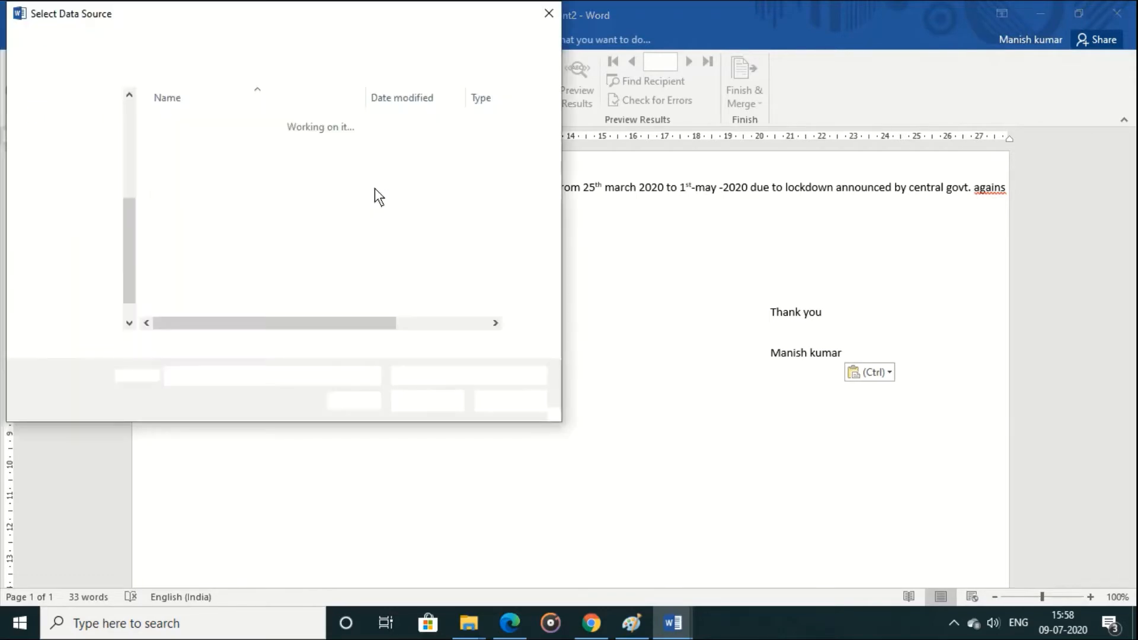
{"action": "left_click", "coordinate": [177, 191]}
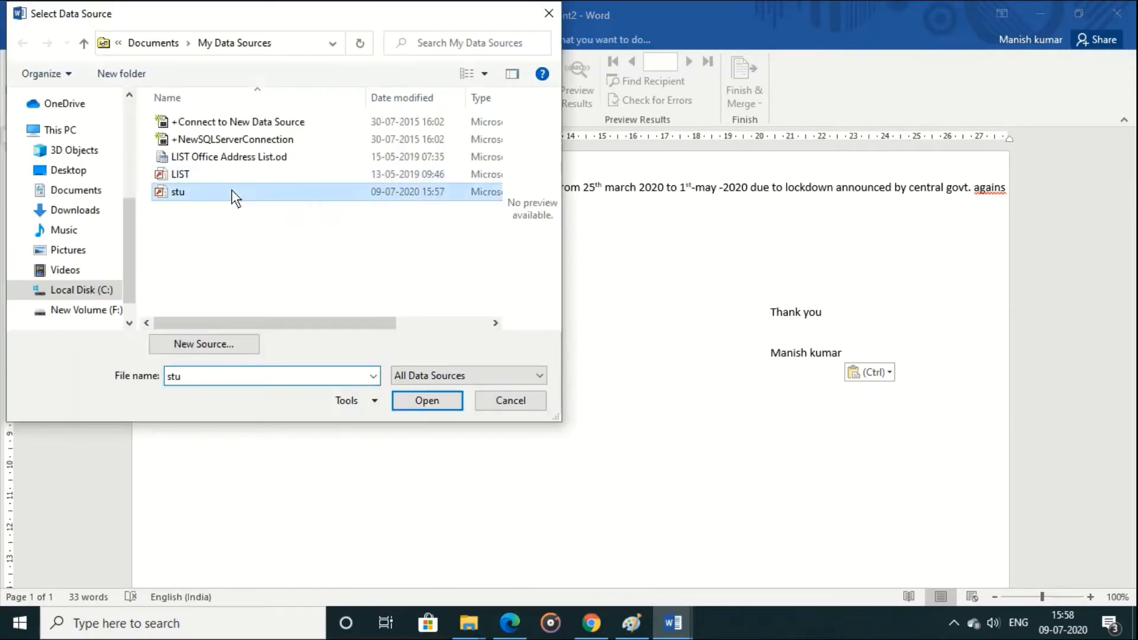
{"action": "left_click", "coordinate": [427, 401]}
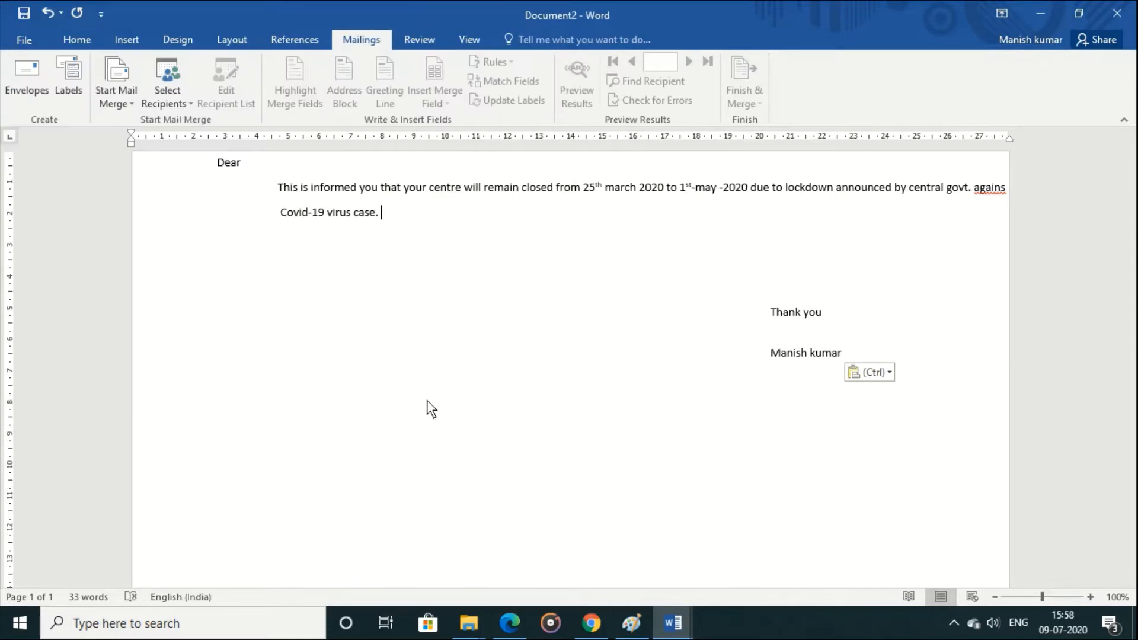
{"action": "left_click", "coordinate": [235, 98]}
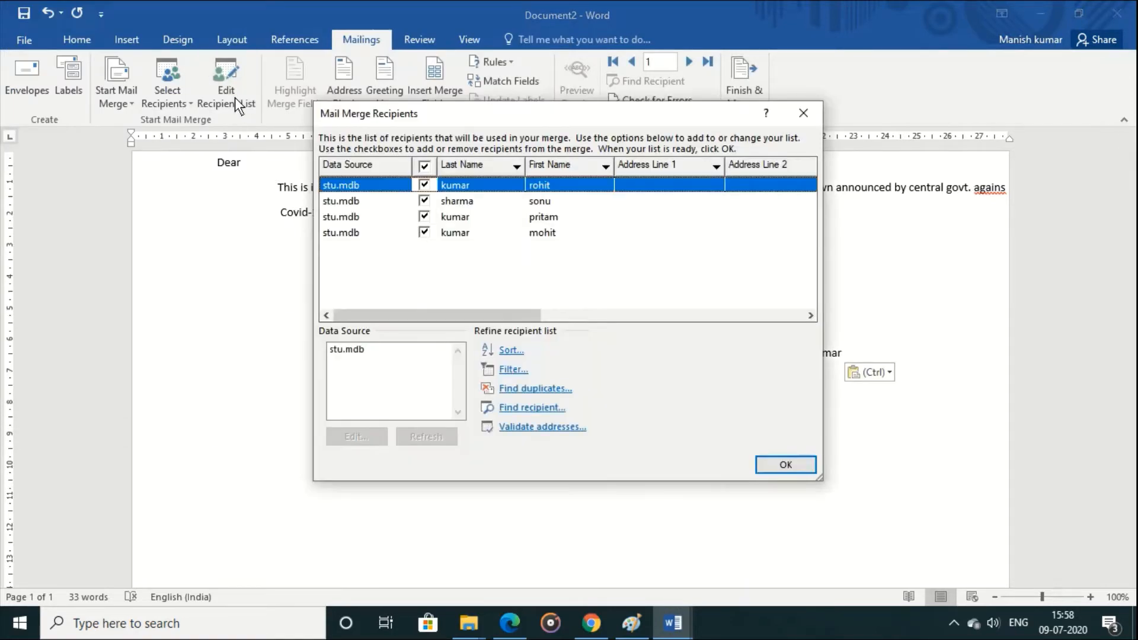
{"action": "left_click", "coordinate": [791, 462]}
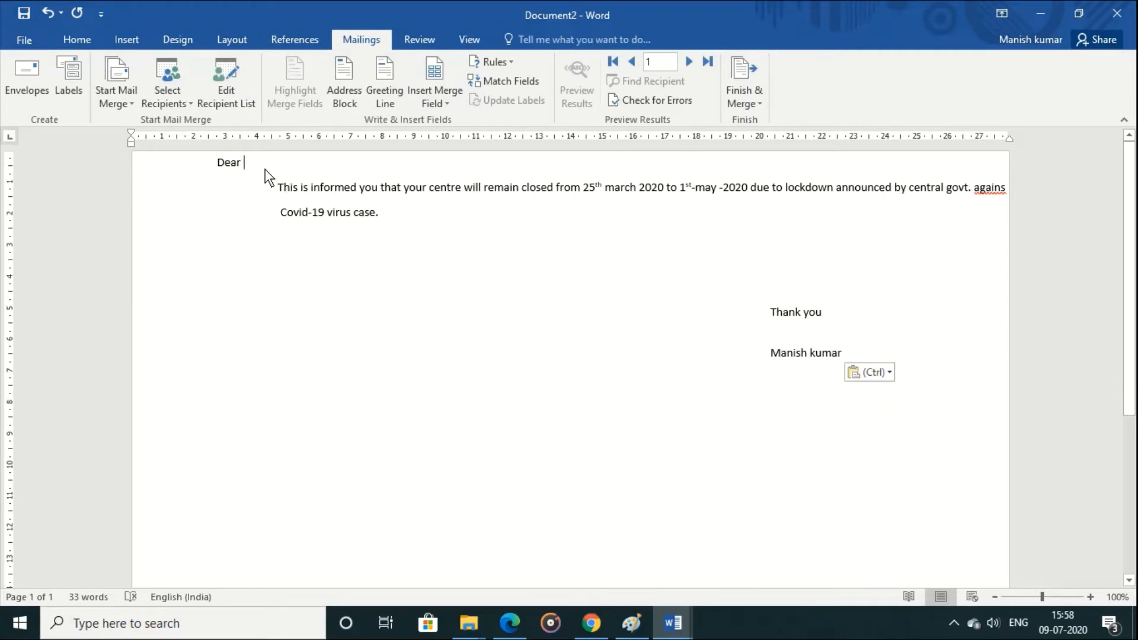
Step: Insert an address block after "Dear" and merge the letter for all records into a new document
{"action": "left_click", "coordinate": [342, 92]}
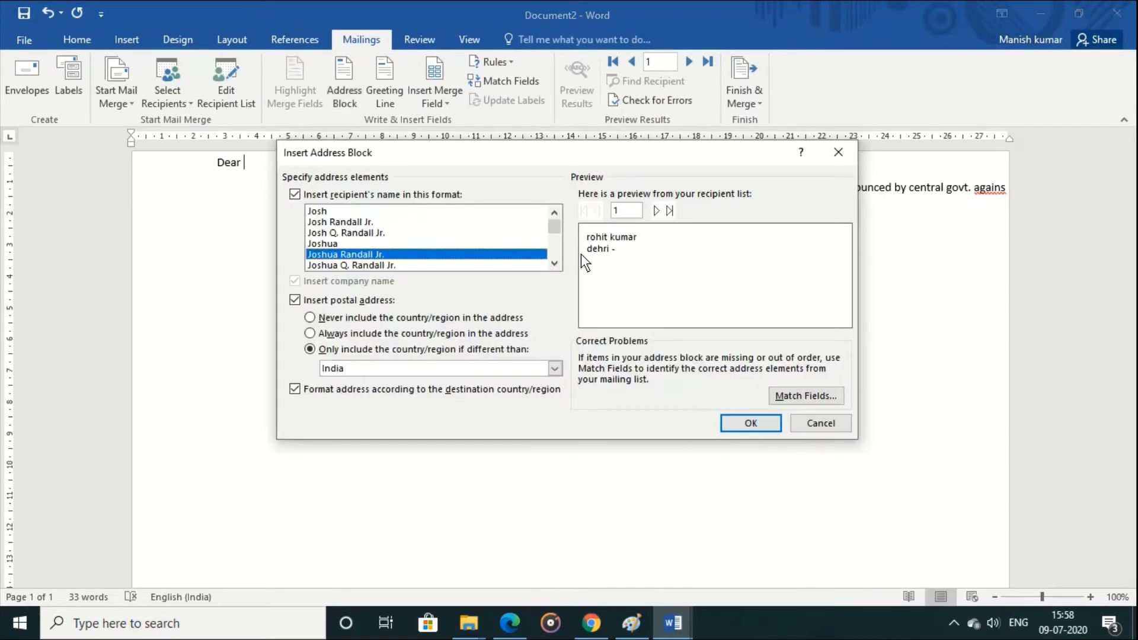
{"action": "left_click", "coordinate": [753, 423]}
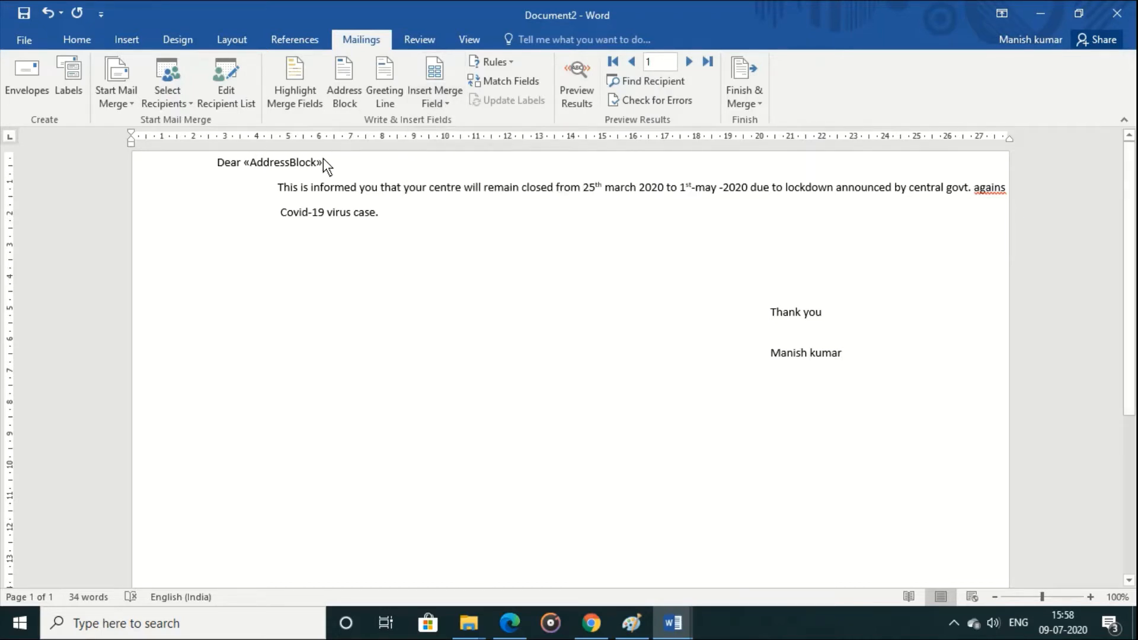
{"action": "left_click", "coordinate": [746, 106]}
{"action": "left_click", "coordinate": [760, 121]}
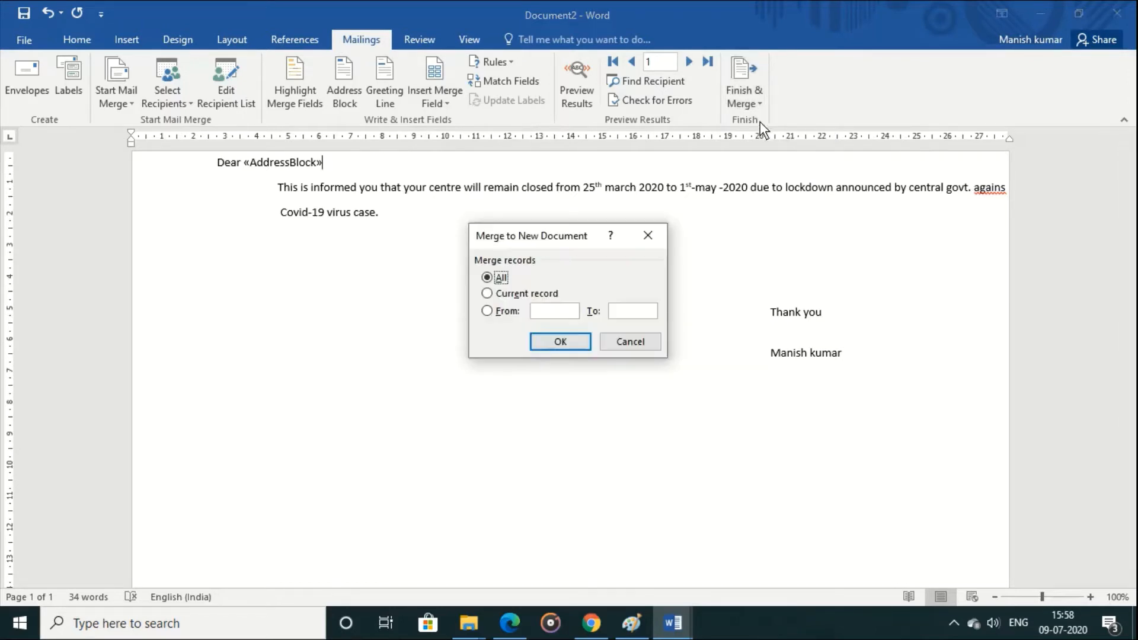
{"action": "left_click", "coordinate": [568, 342]}
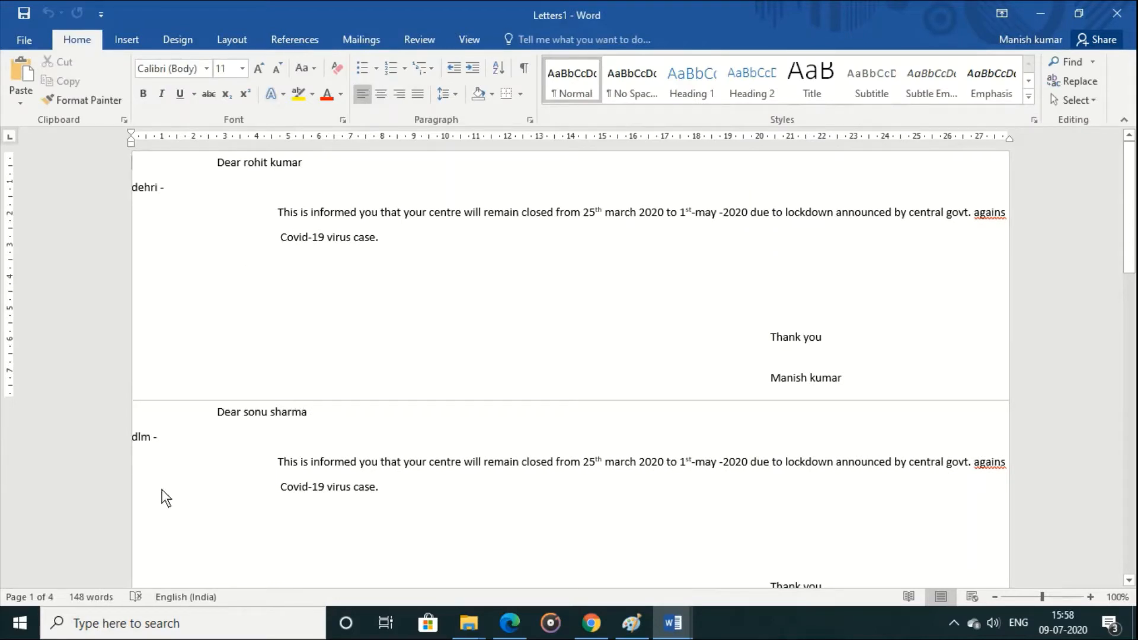
{"action": "left_click_drag", "start_coordinate": [1129, 261], "coordinate": [1127, 175]}
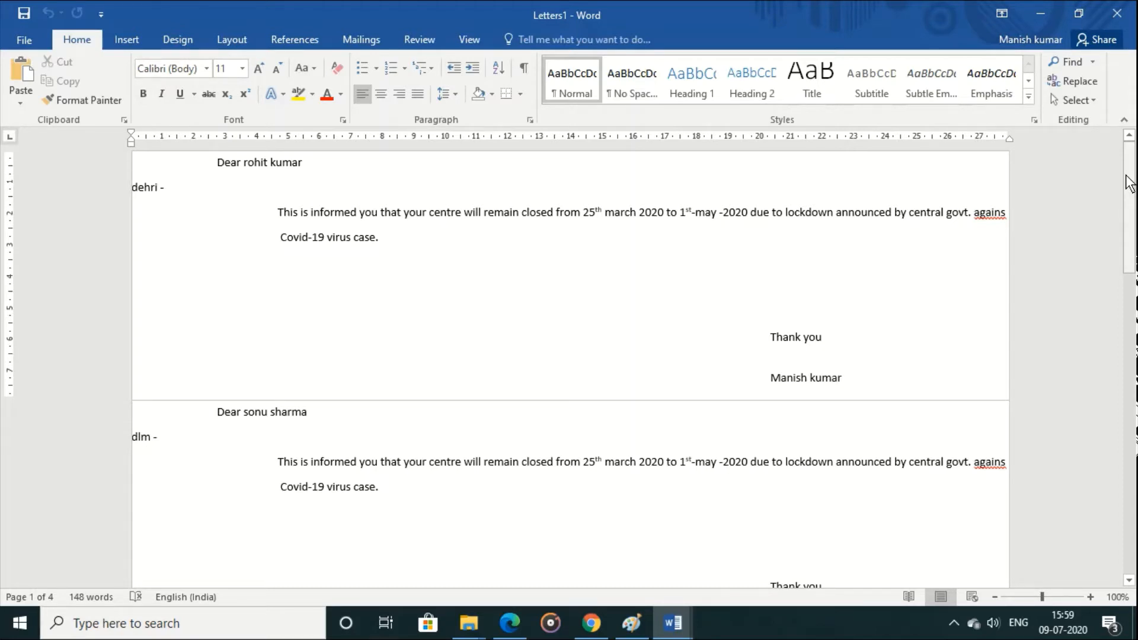
Step: Close Letters1, Document2 and Labels4 without saving their changes
{"action": "left_click", "coordinate": [29, 39]}
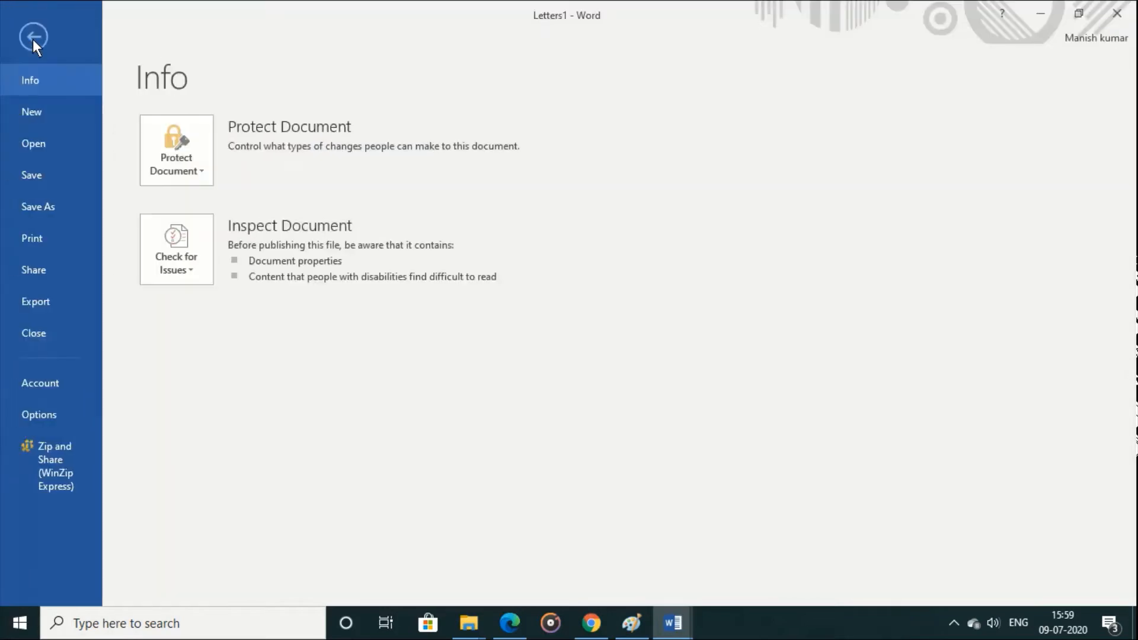
{"action": "left_click", "coordinate": [57, 325]}
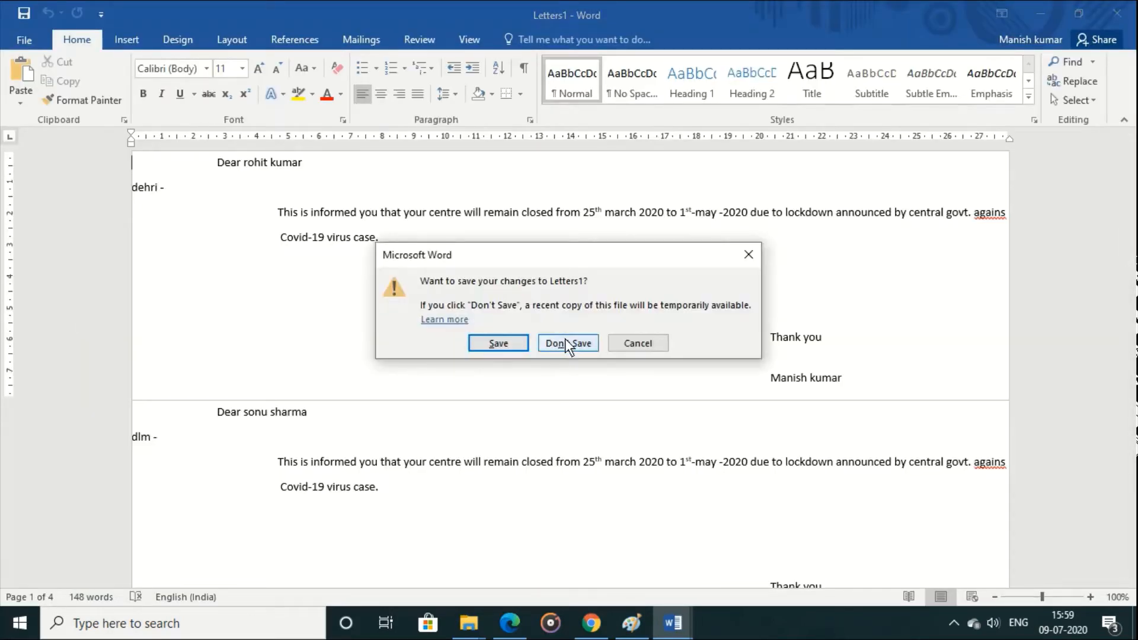
{"action": "left_click", "coordinate": [566, 342]}
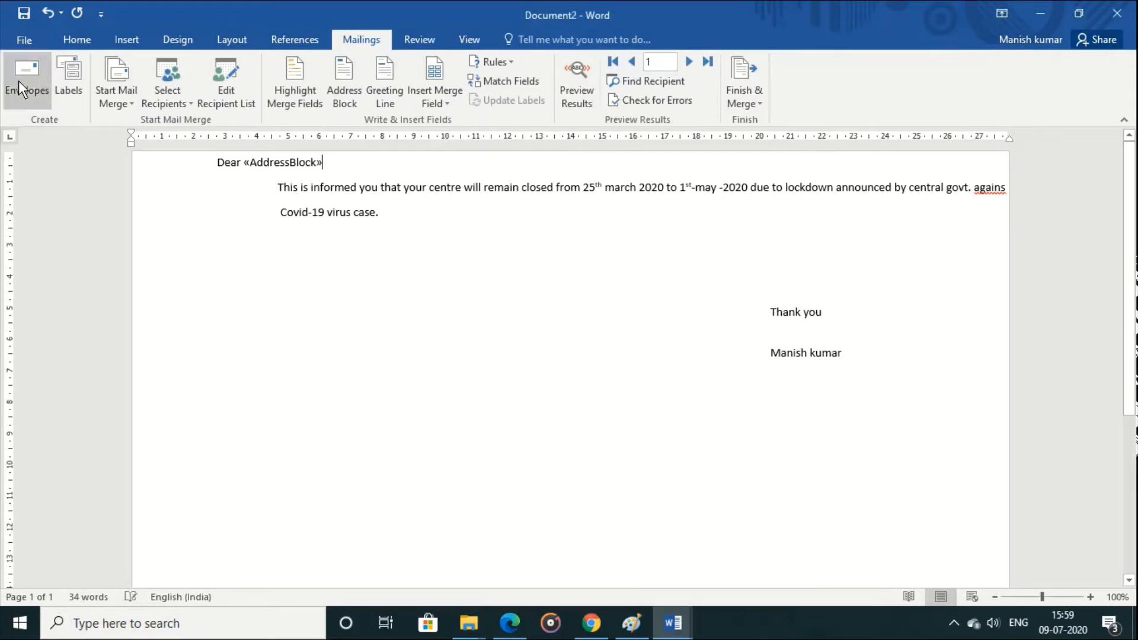
{"action": "left_click", "coordinate": [22, 40]}
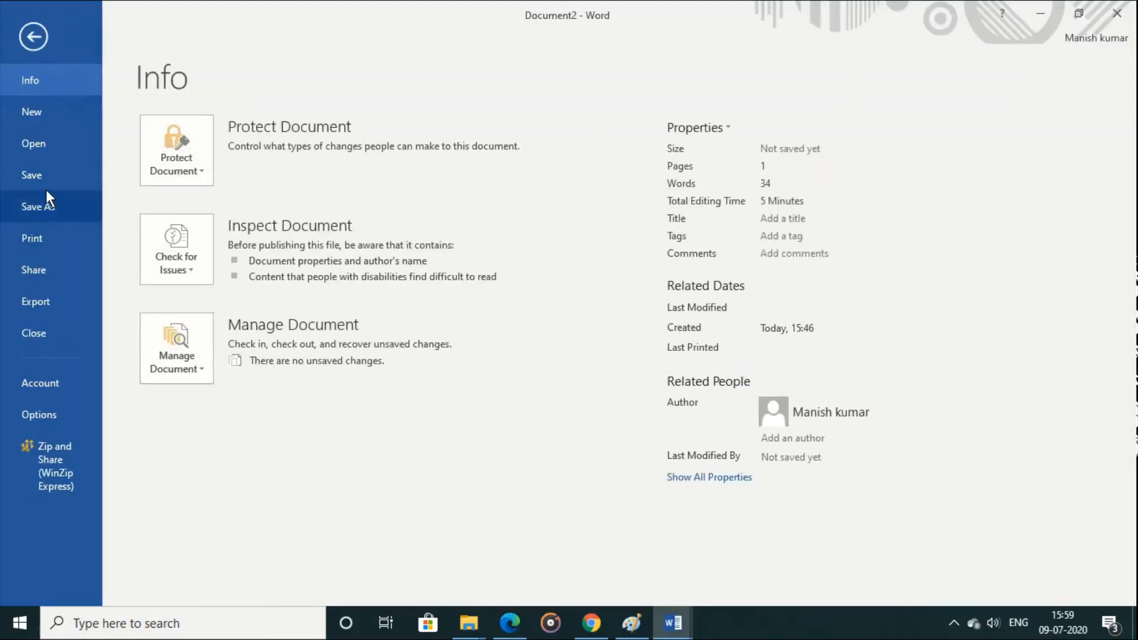
{"action": "left_click", "coordinate": [65, 328]}
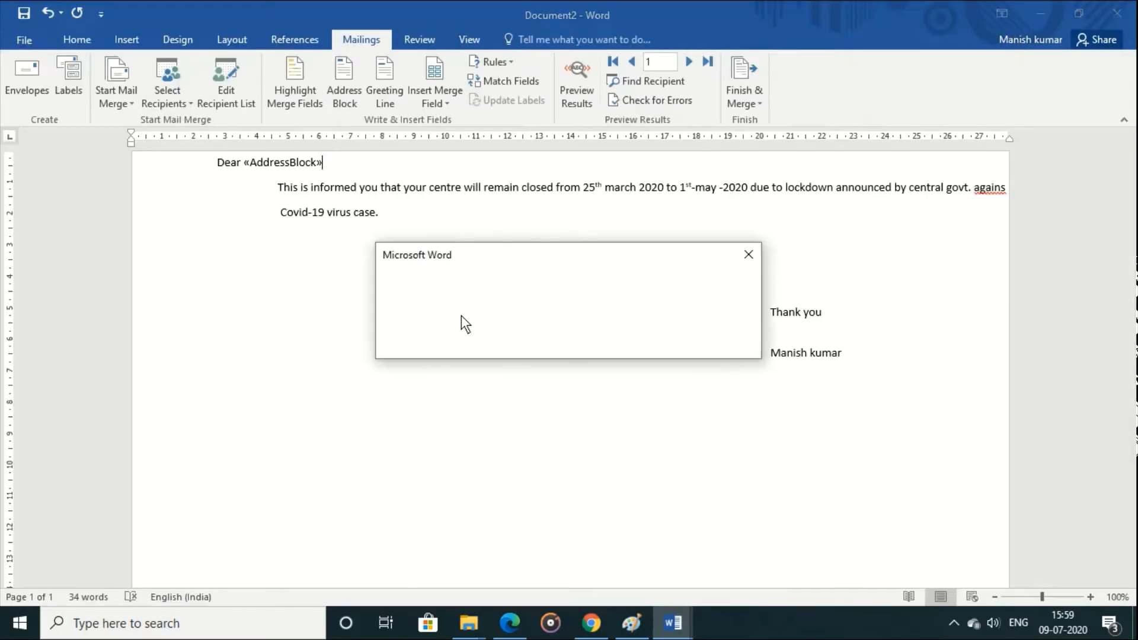
{"action": "left_click", "coordinate": [577, 340]}
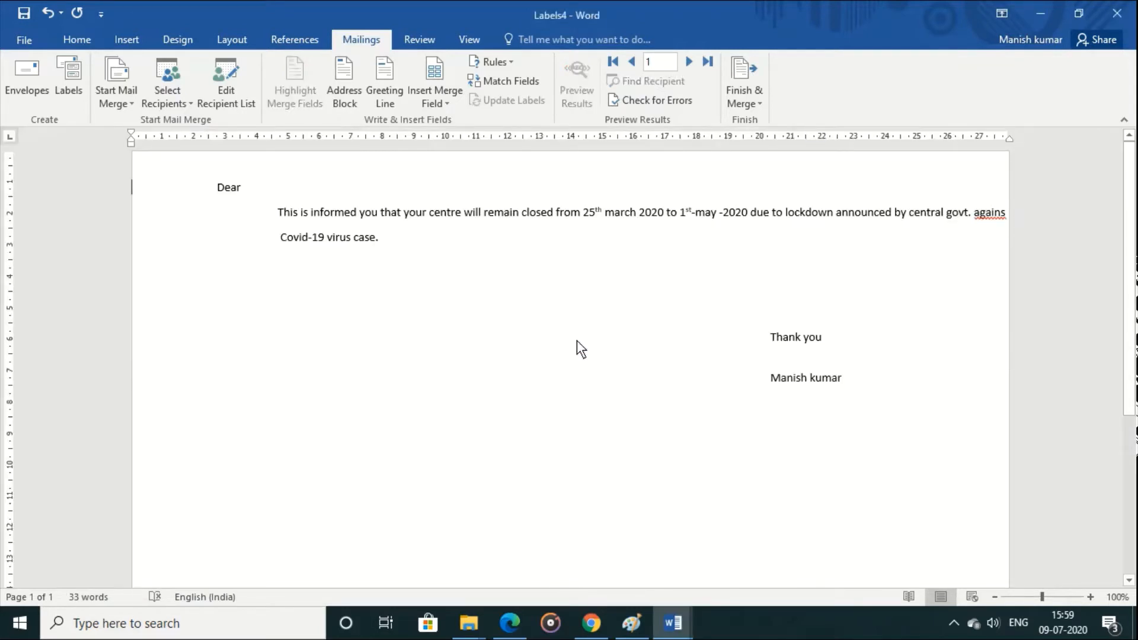
{"action": "left_click", "coordinate": [20, 66]}
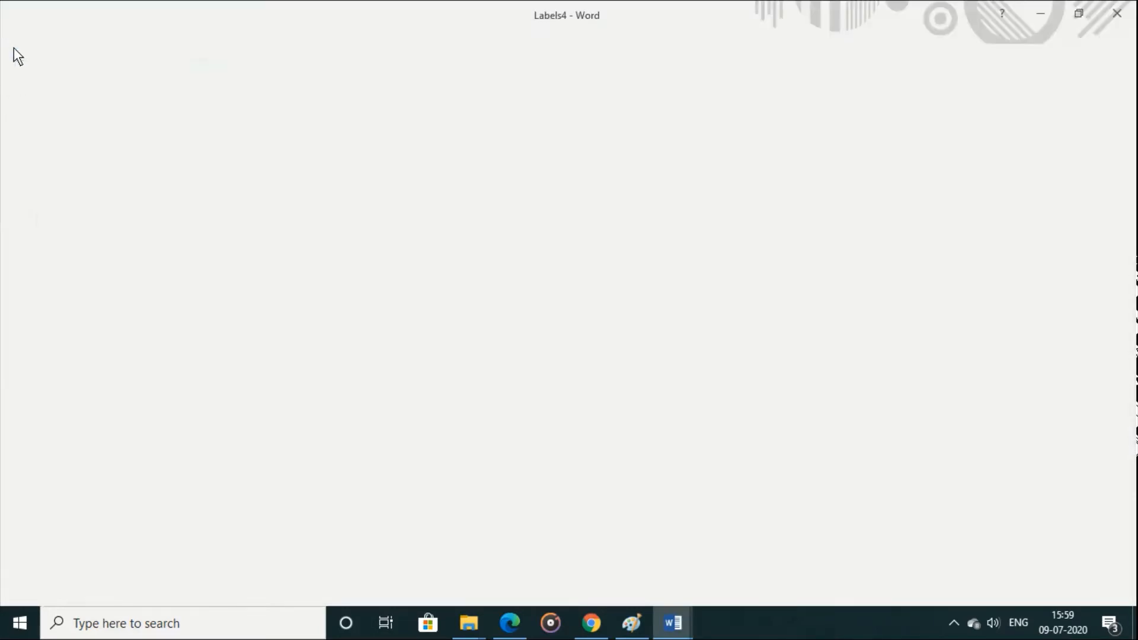
{"action": "left_click", "coordinate": [62, 323]}
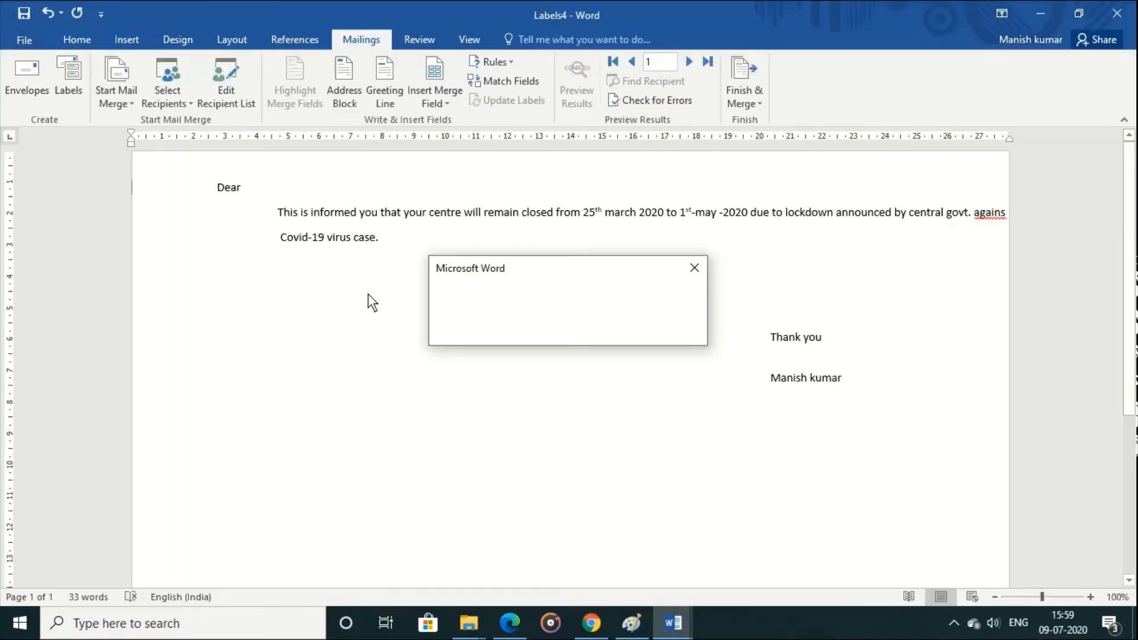
{"action": "left_click", "coordinate": [568, 330]}
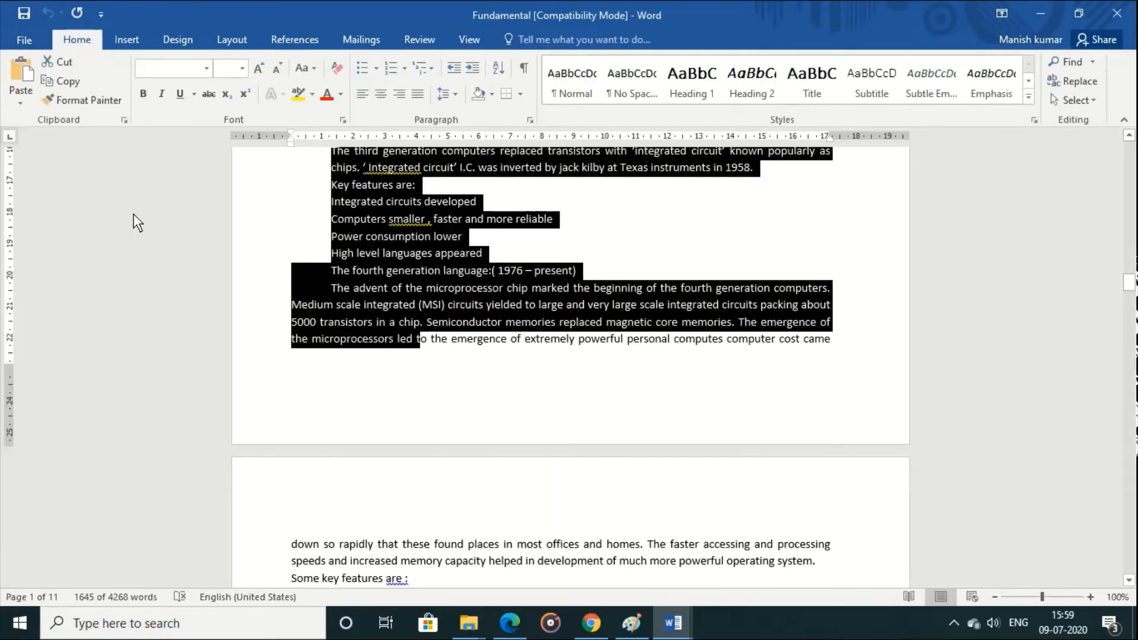
Step: Create a new blank document
{"action": "left_click", "coordinate": [23, 41]}
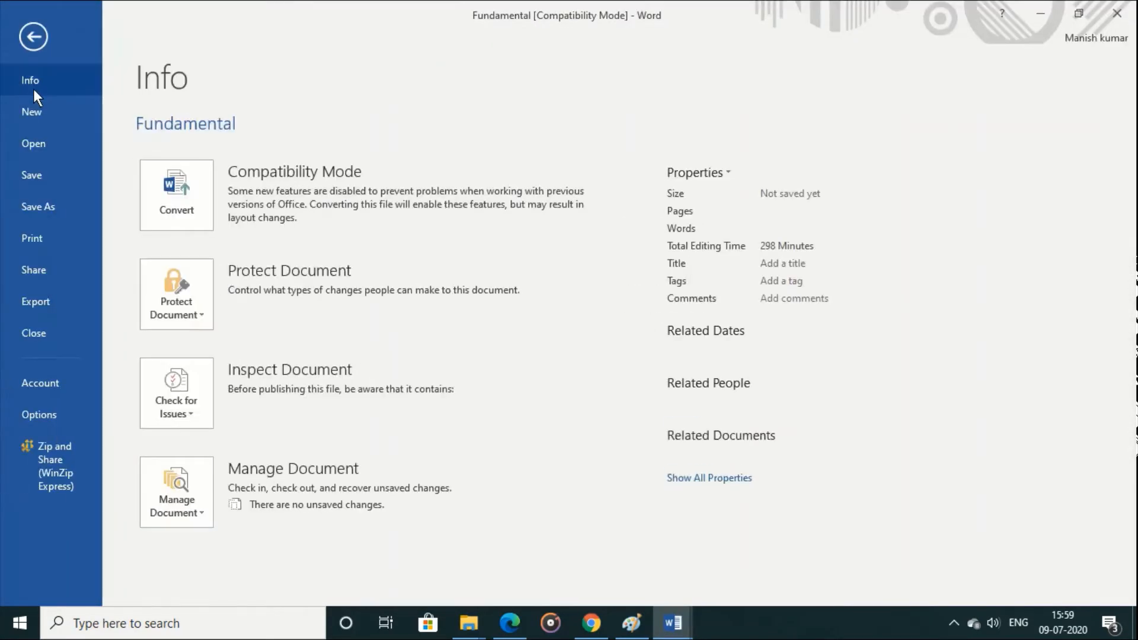
{"action": "left_click", "coordinate": [36, 111]}
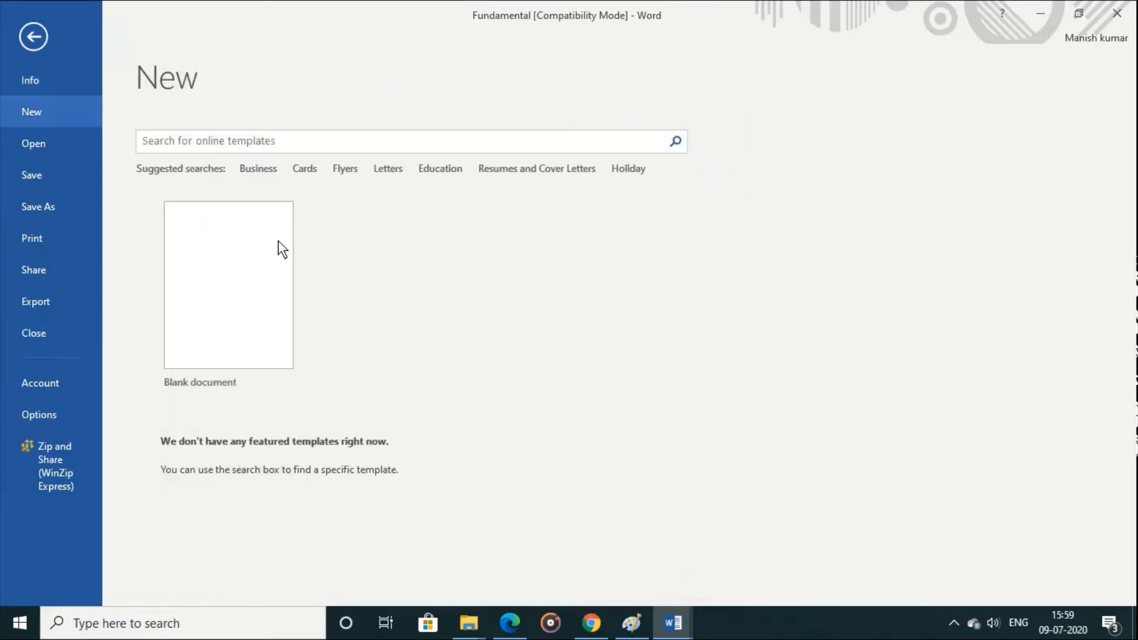
{"action": "left_click", "coordinate": [273, 265]}
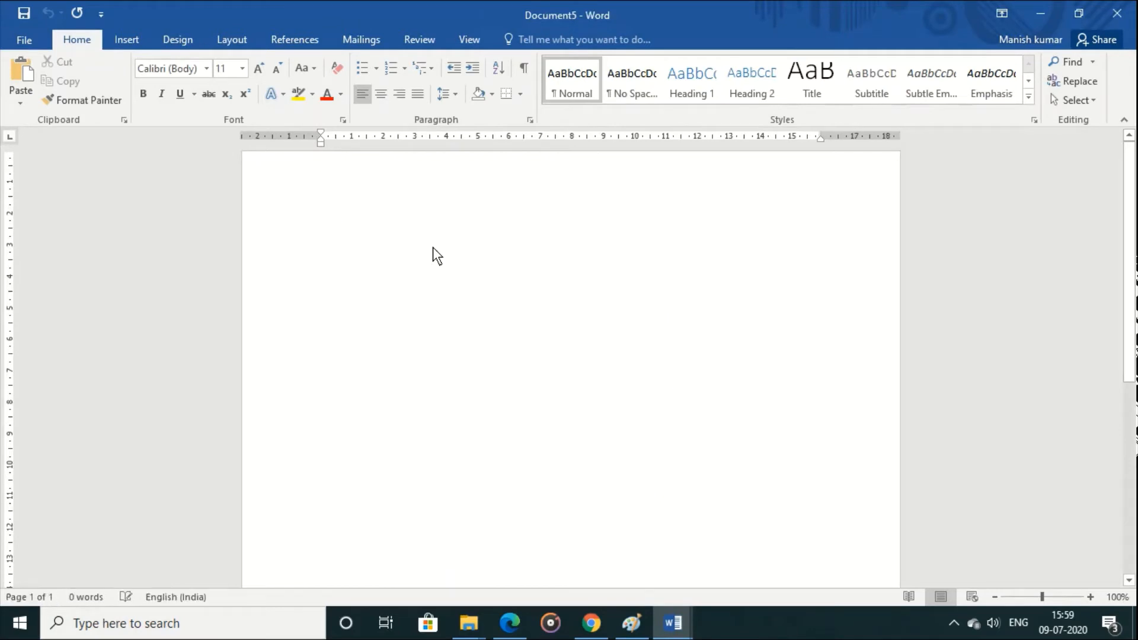
Step: Start an envelope mail merge with envelope Size 10, accepting the existing return address font and the Rear Paper Feed printing options
{"action": "left_click", "coordinate": [361, 40]}
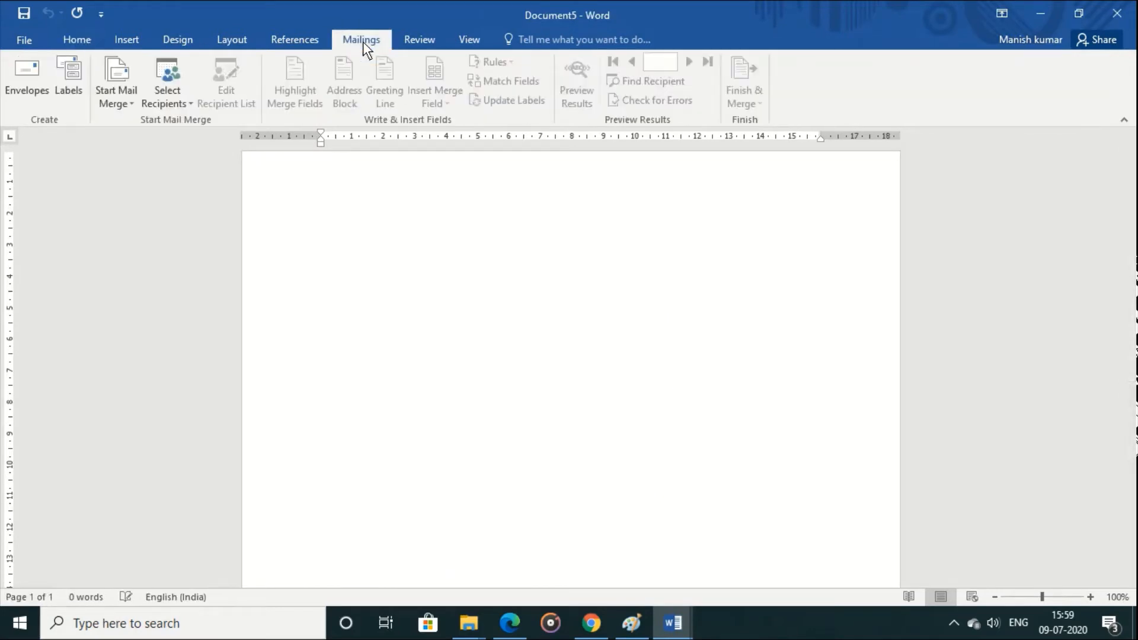
{"action": "left_click", "coordinate": [123, 102]}
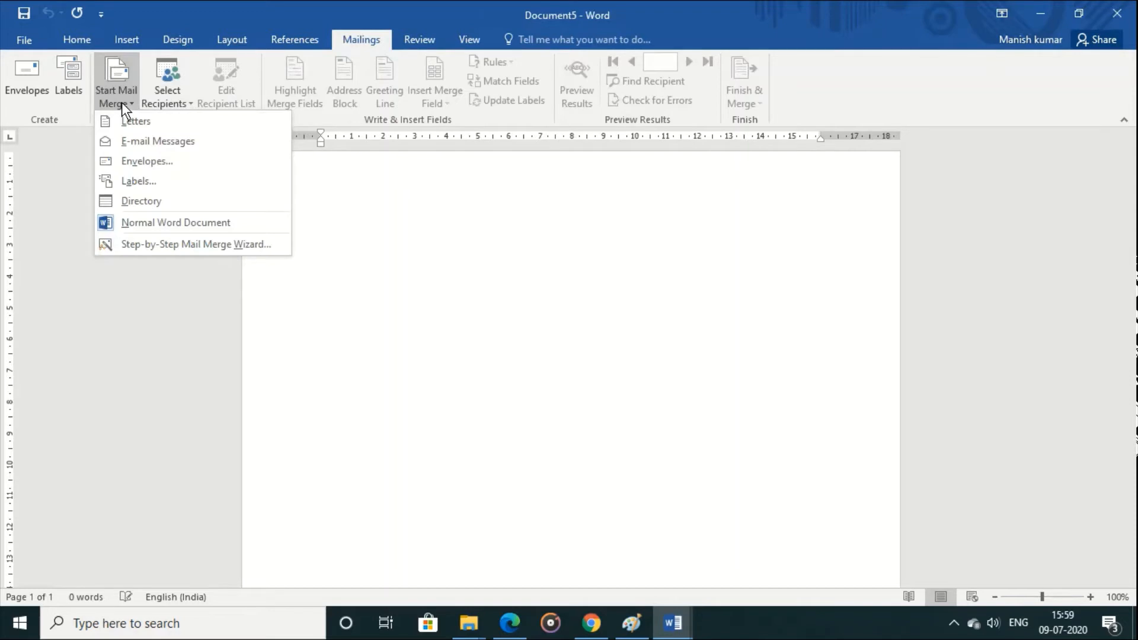
{"action": "left_click", "coordinate": [152, 169]}
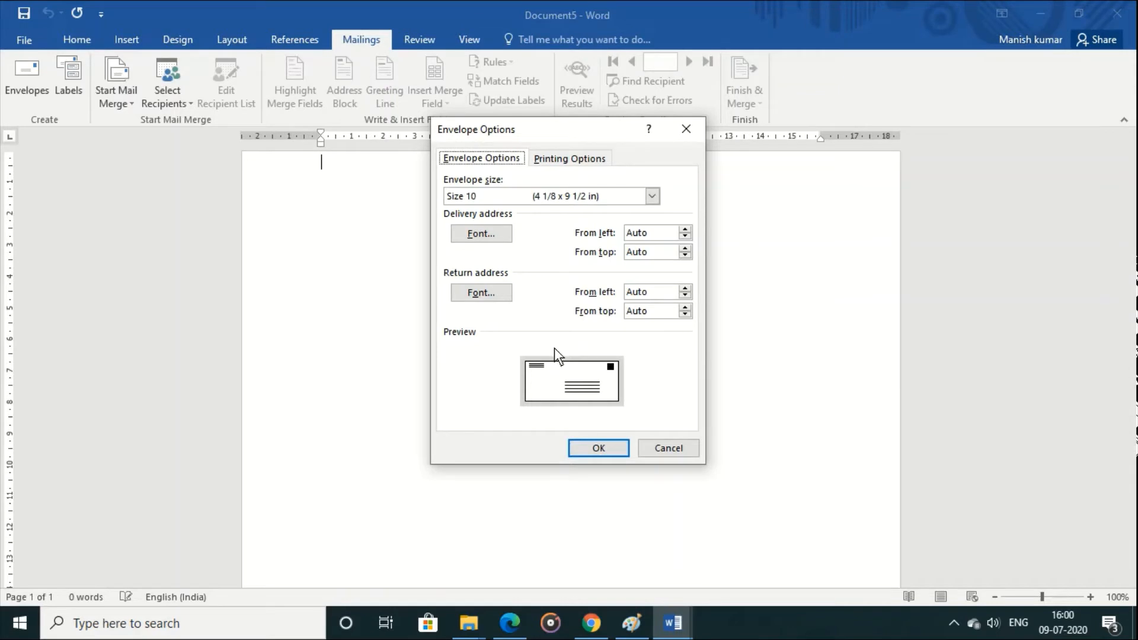
{"action": "left_click", "coordinate": [481, 293]}
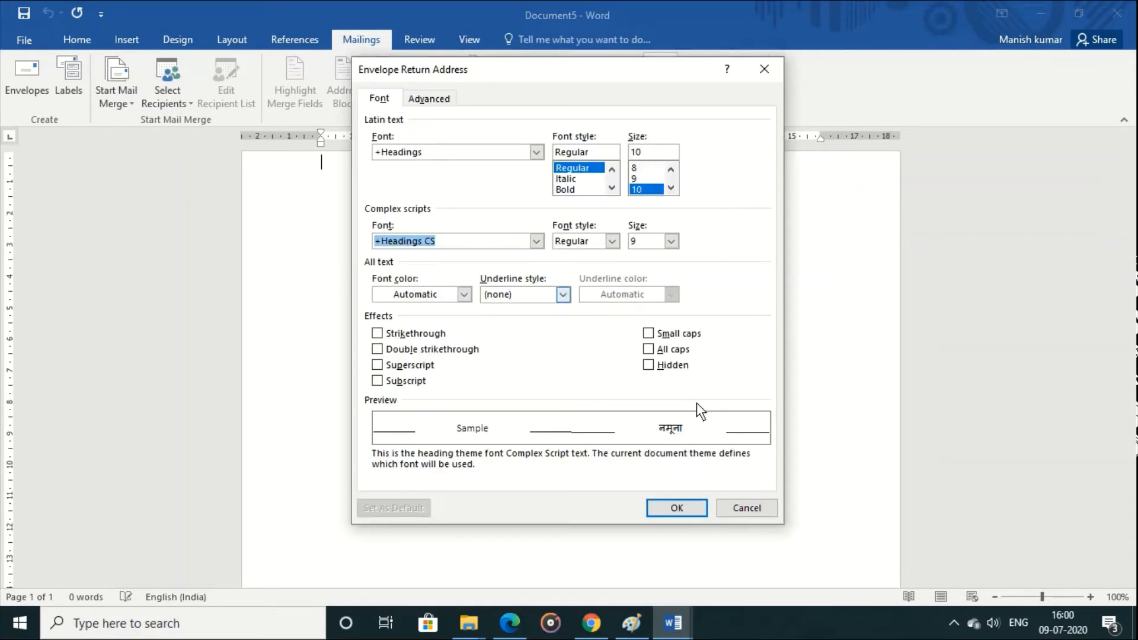
{"action": "left_click", "coordinate": [692, 507]}
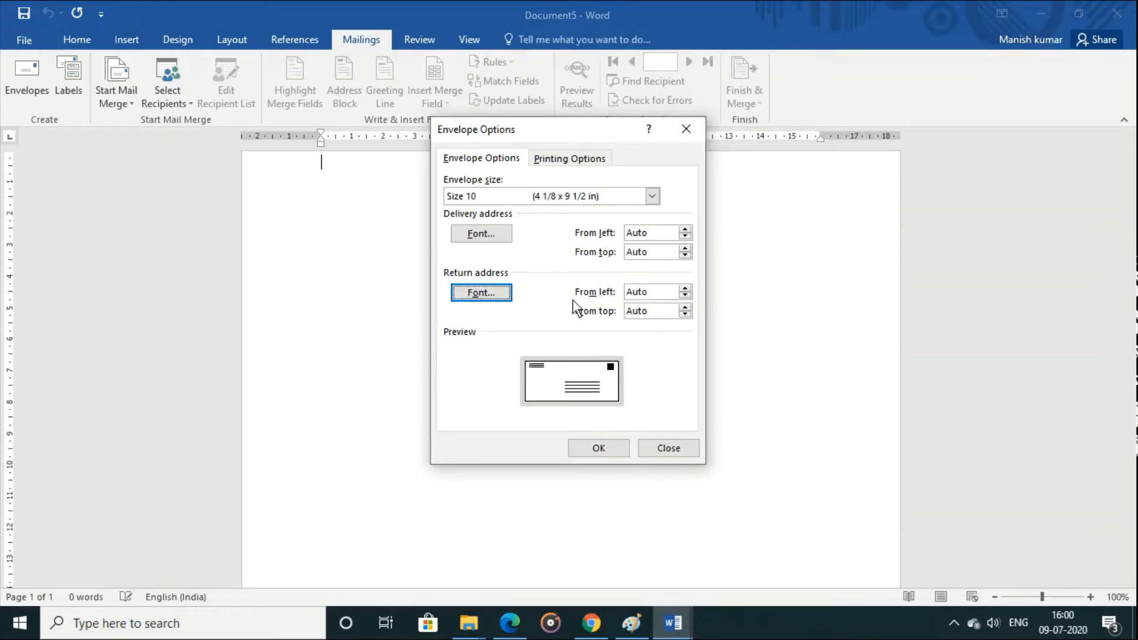
{"action": "left_click", "coordinate": [550, 162]}
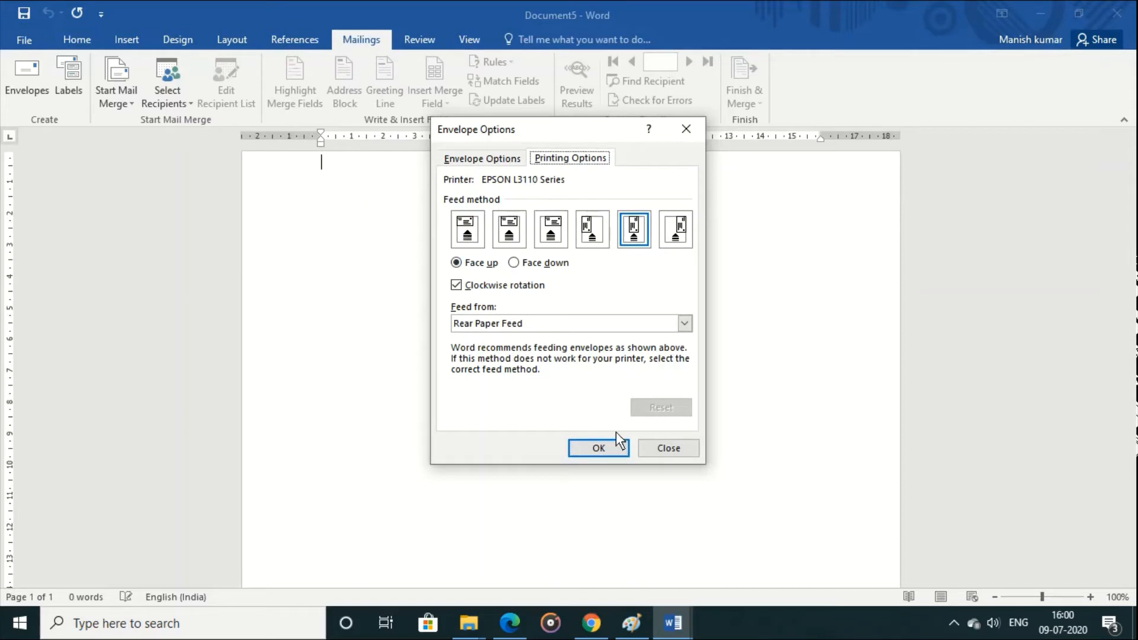
{"action": "left_click", "coordinate": [609, 446]}
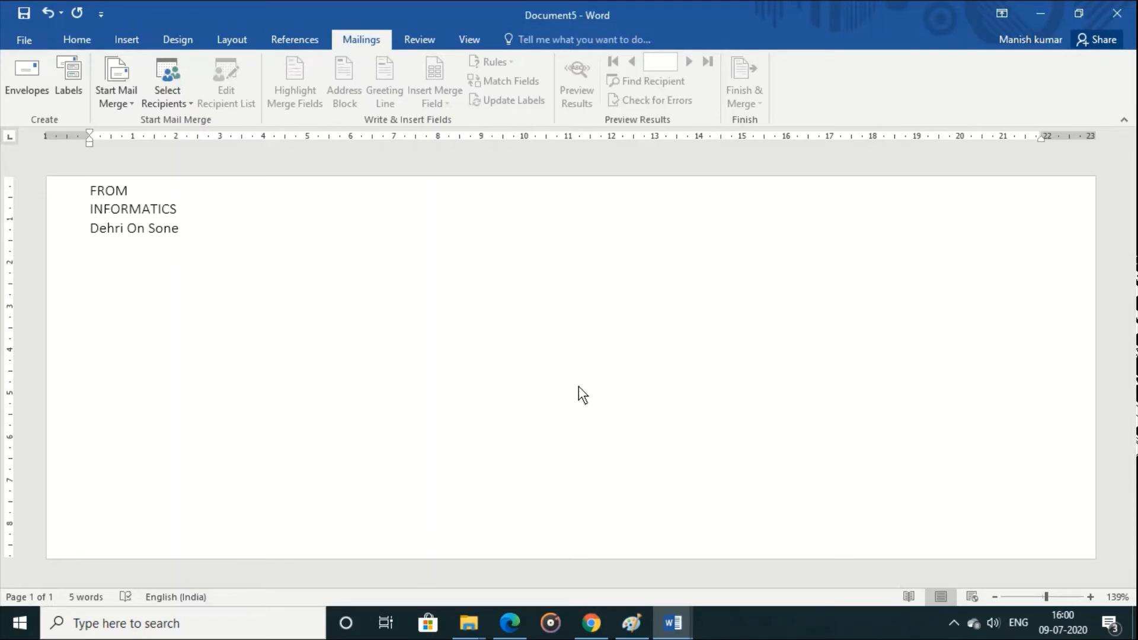
Step: Use the existing stu list from My Data Sources as the recipients for the envelope
{"action": "left_click", "coordinate": [166, 101]}
{"action": "left_click", "coordinate": [198, 141]}
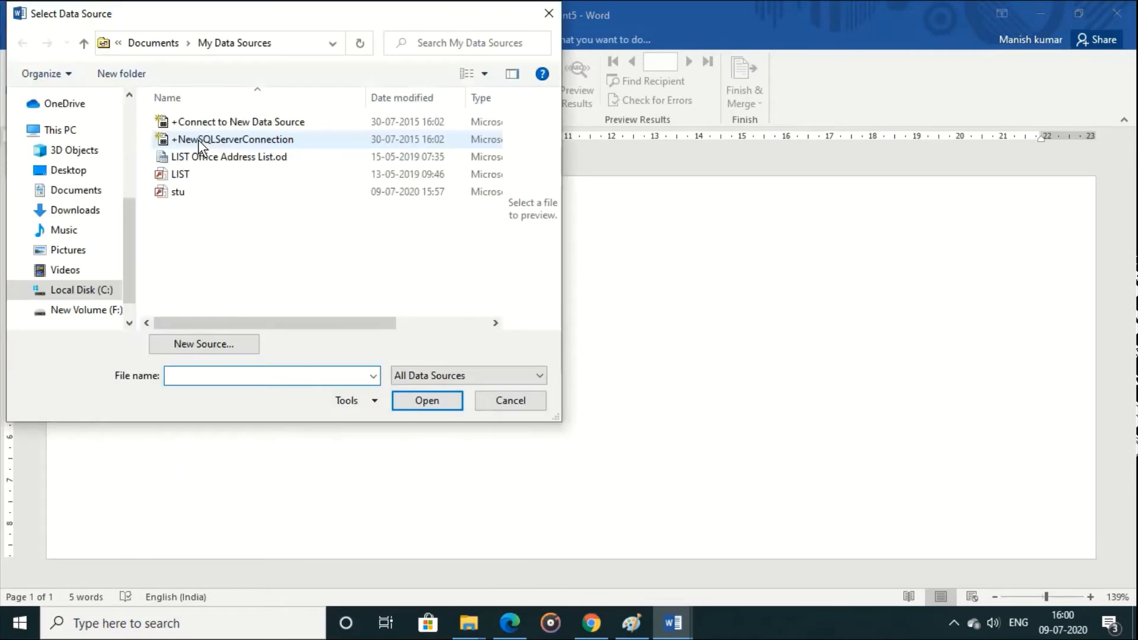
{"action": "left_click", "coordinate": [180, 191]}
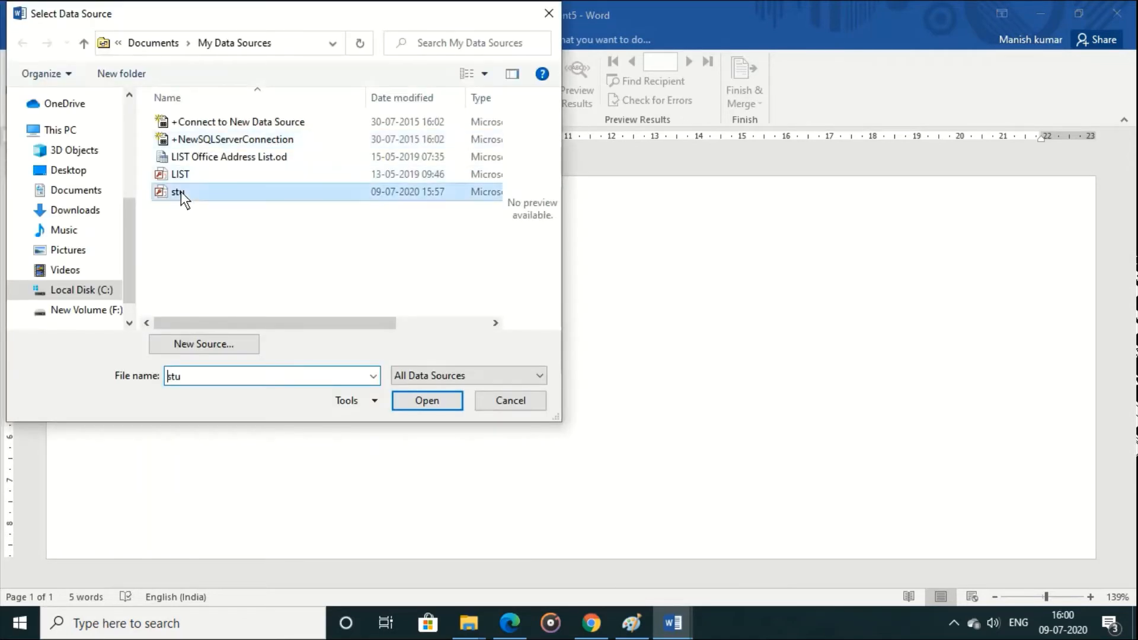
{"action": "left_click", "coordinate": [428, 398]}
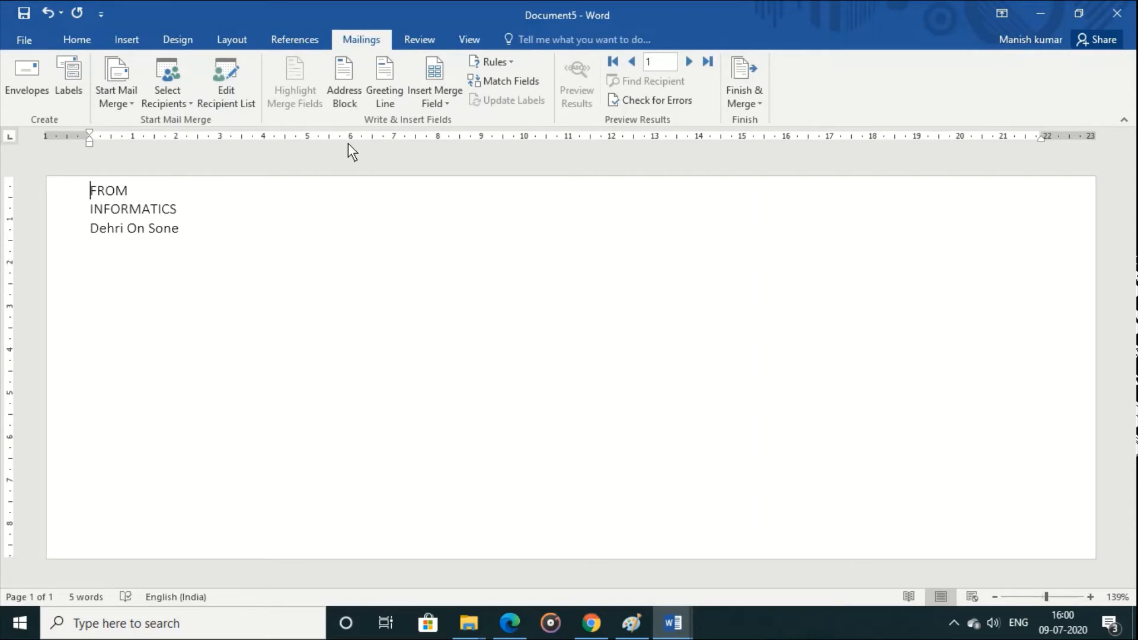
Step: Check the address block options and review the envelope's mail merge recipients
{"action": "left_click", "coordinate": [343, 85]}
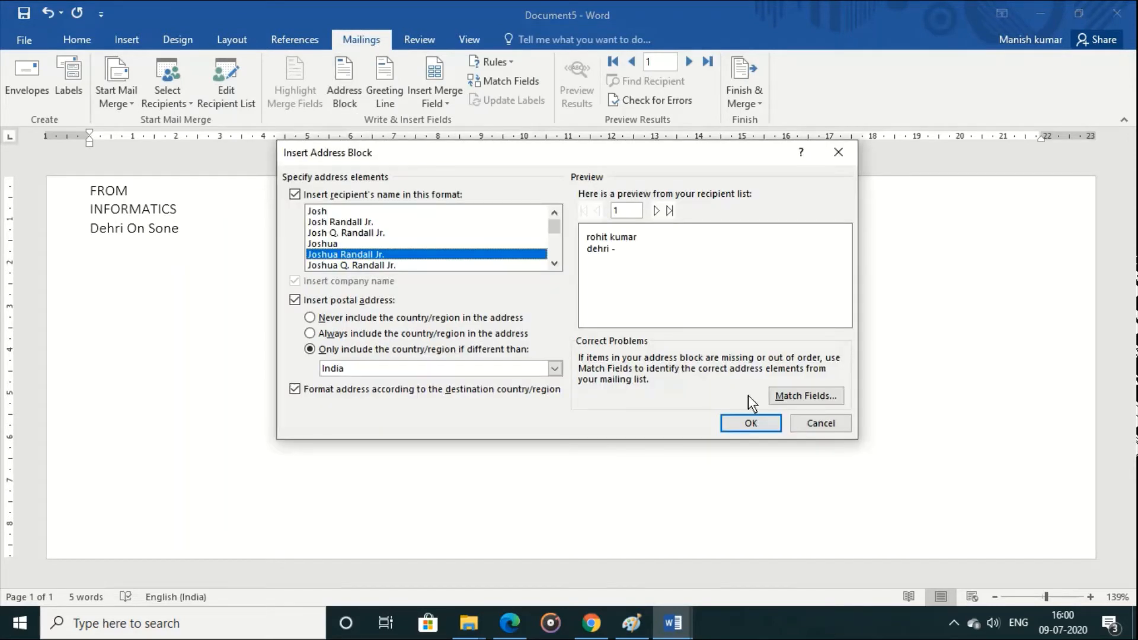
{"action": "left_click", "coordinate": [817, 425]}
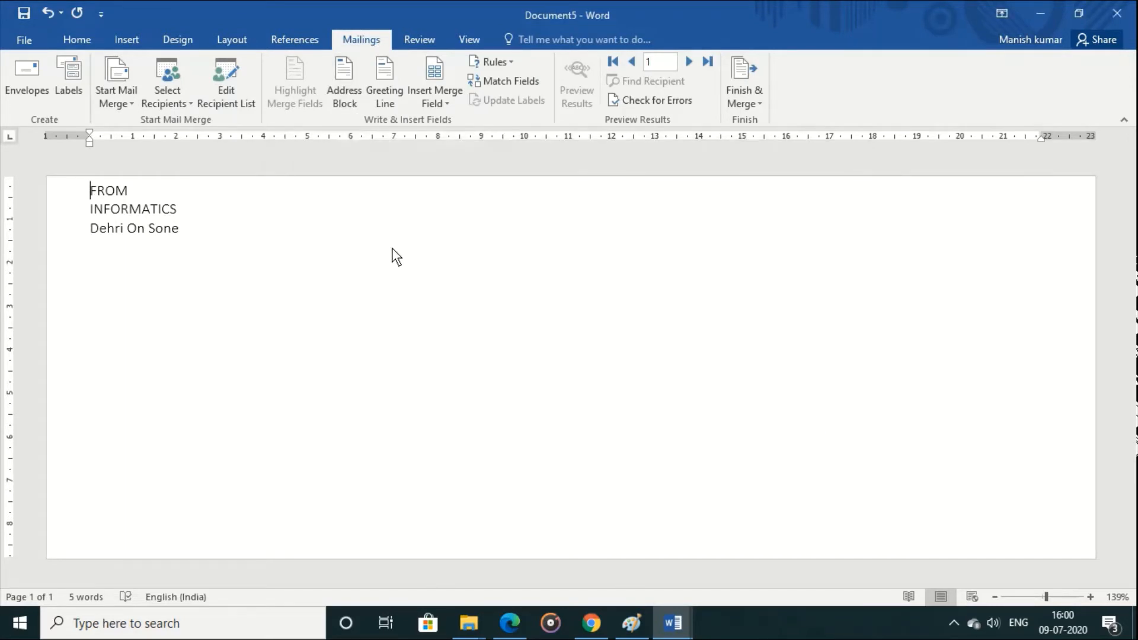
{"action": "left_click", "coordinate": [218, 79]}
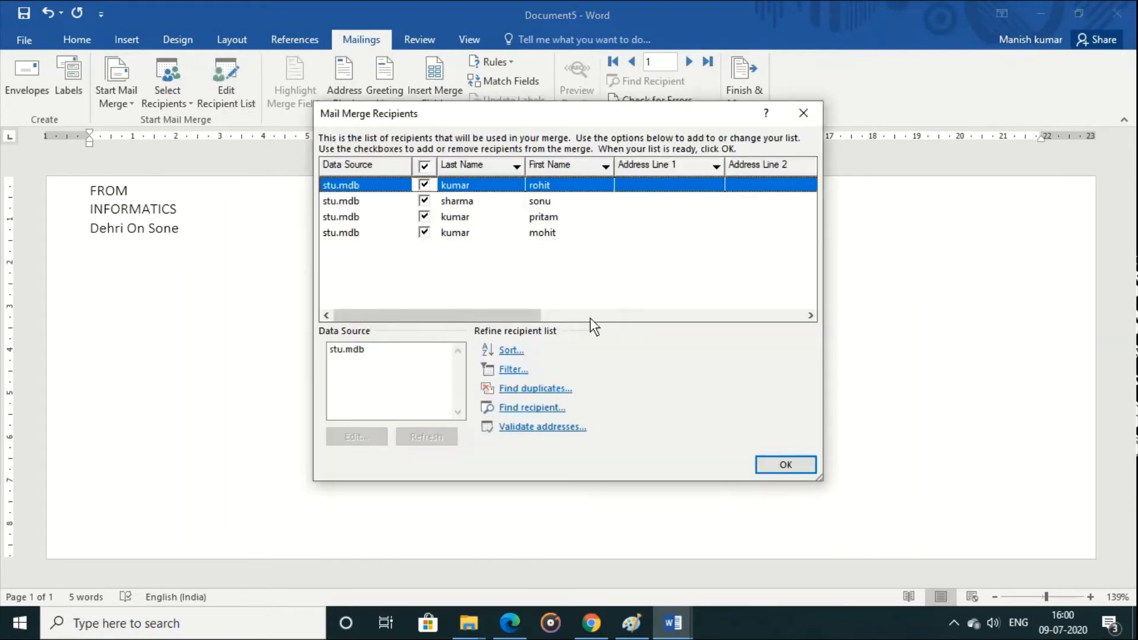
{"action": "left_click", "coordinate": [786, 464]}
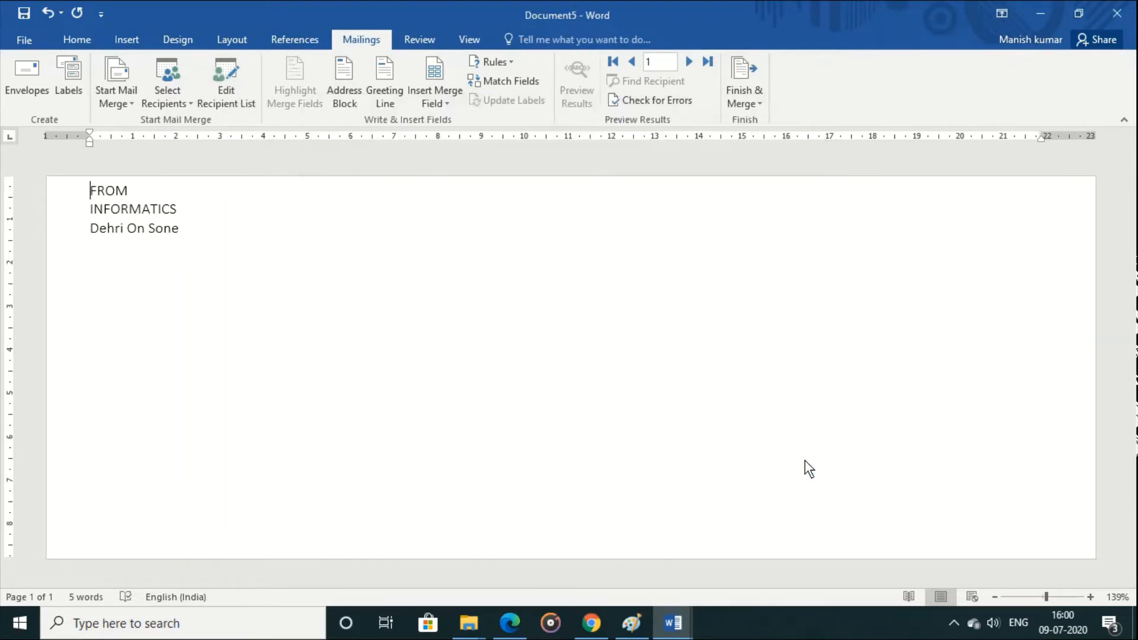
Step: Insert an address block using the Joshua Randall Jr. name format and the existing postal address options
{"action": "left_click", "coordinate": [334, 98]}
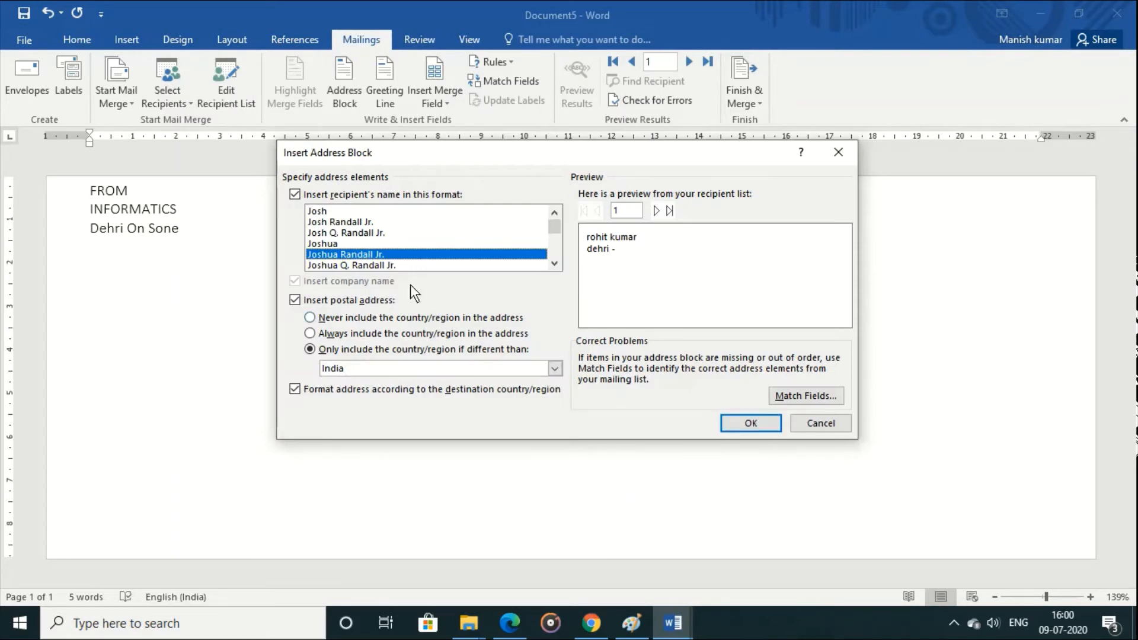
{"action": "left_click", "coordinate": [337, 227]}
{"action": "left_click", "coordinate": [316, 211]}
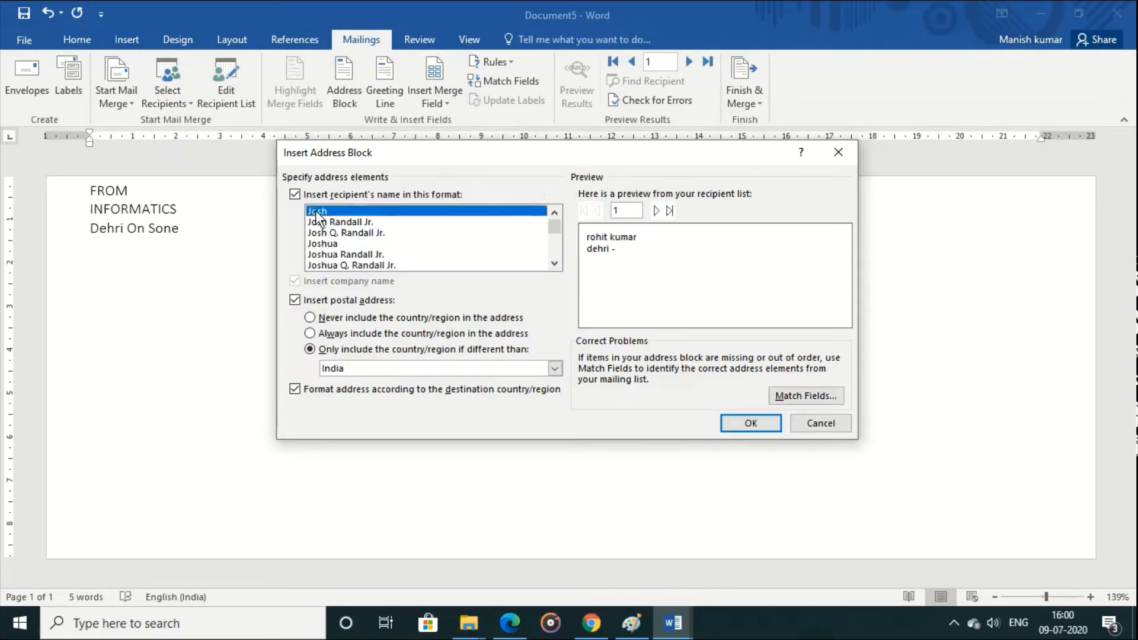
{"action": "left_click", "coordinate": [341, 242]}
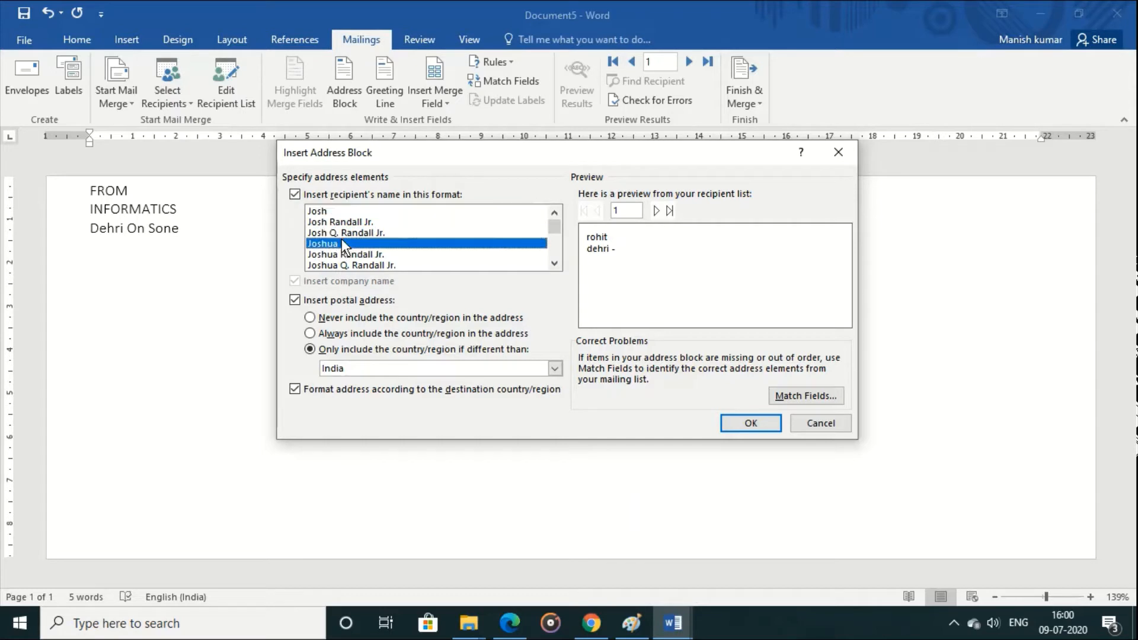
{"action": "left_click", "coordinate": [371, 255]}
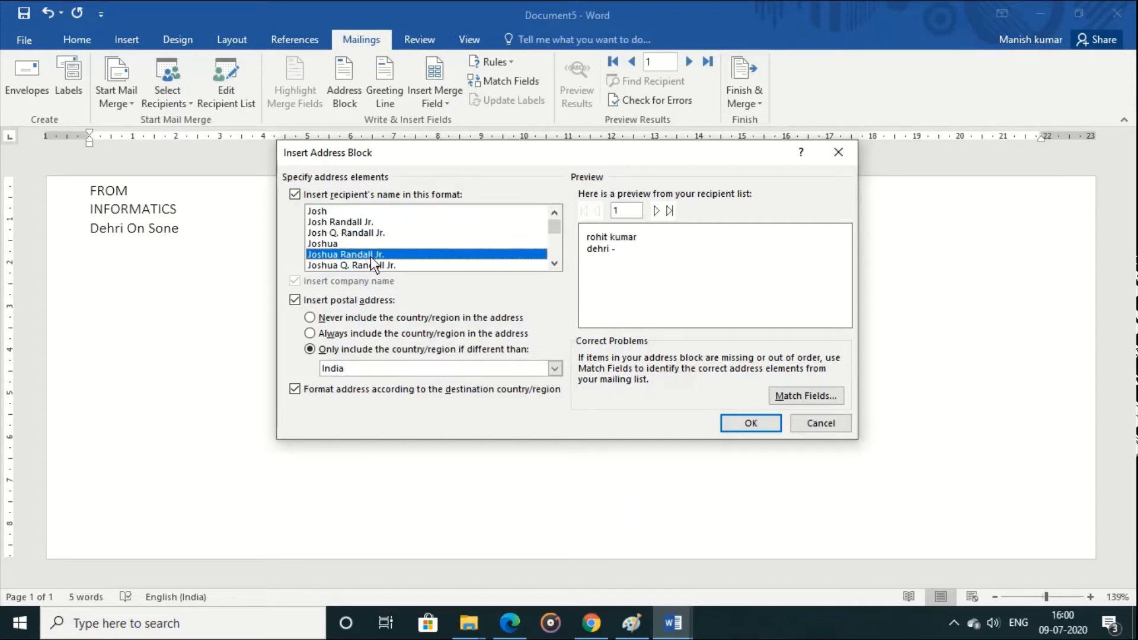
{"action": "left_click", "coordinate": [749, 423]}
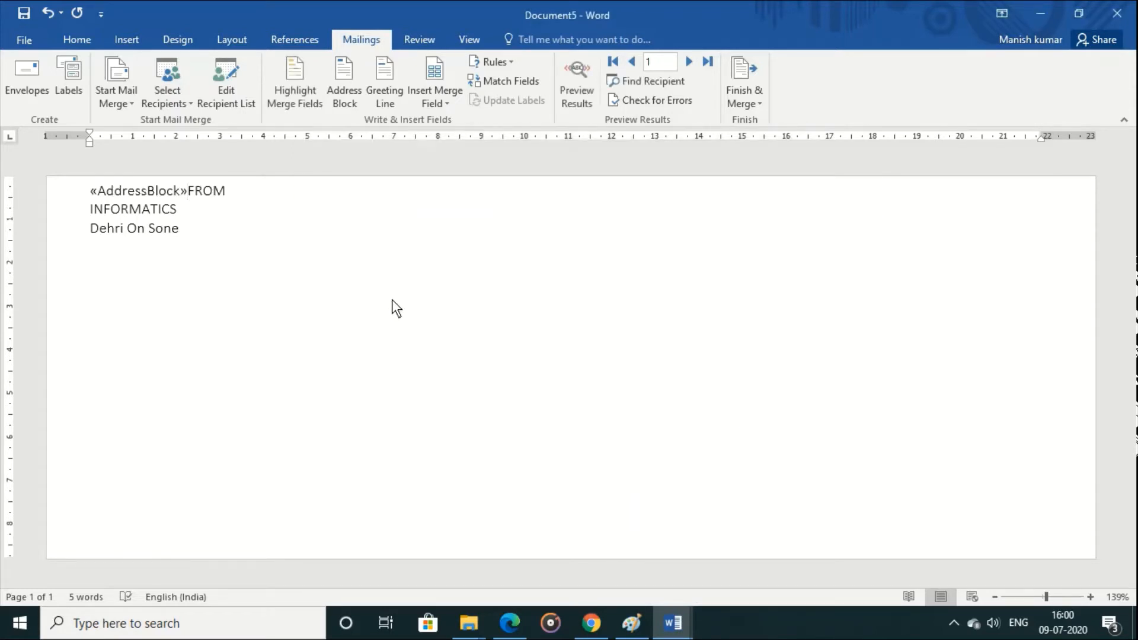
Step: Move the AddressBlock field from before FROM into the envelope's delivery address frame and indent it slightly
{"action": "left_click", "coordinate": [87, 198]}
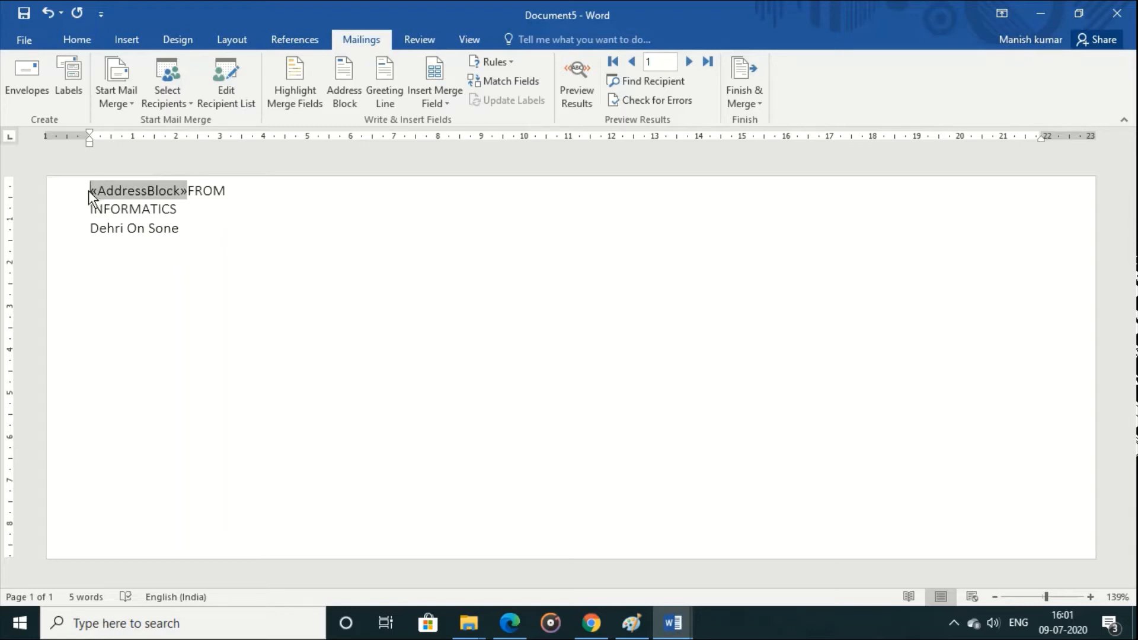
{"action": "left_click_drag", "start_coordinate": [89, 191], "coordinate": [191, 194]}
{"action": "key", "text": "ctrl+c"}
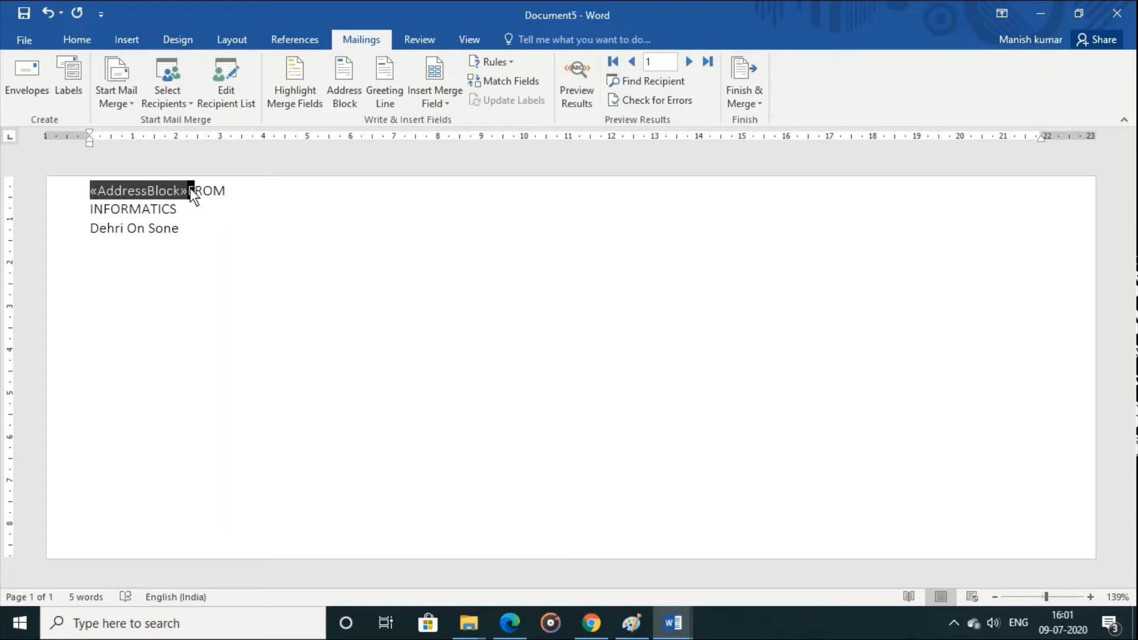
{"action": "key", "text": "Delete"}
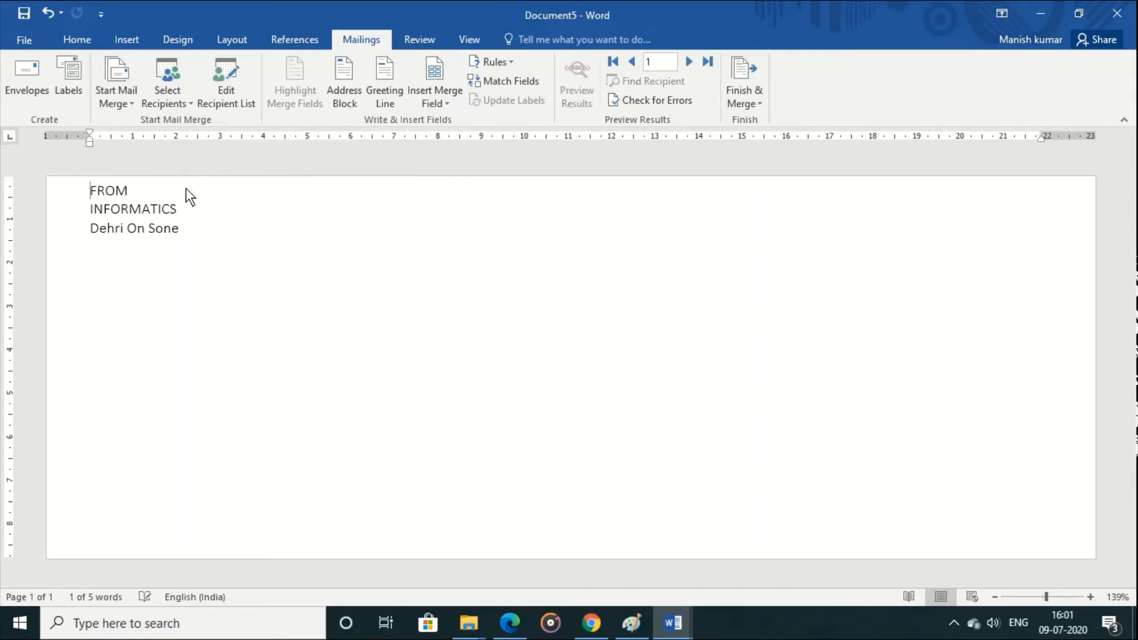
{"action": "left_click_drag", "start_coordinate": [186, 187], "coordinate": [574, 375]}
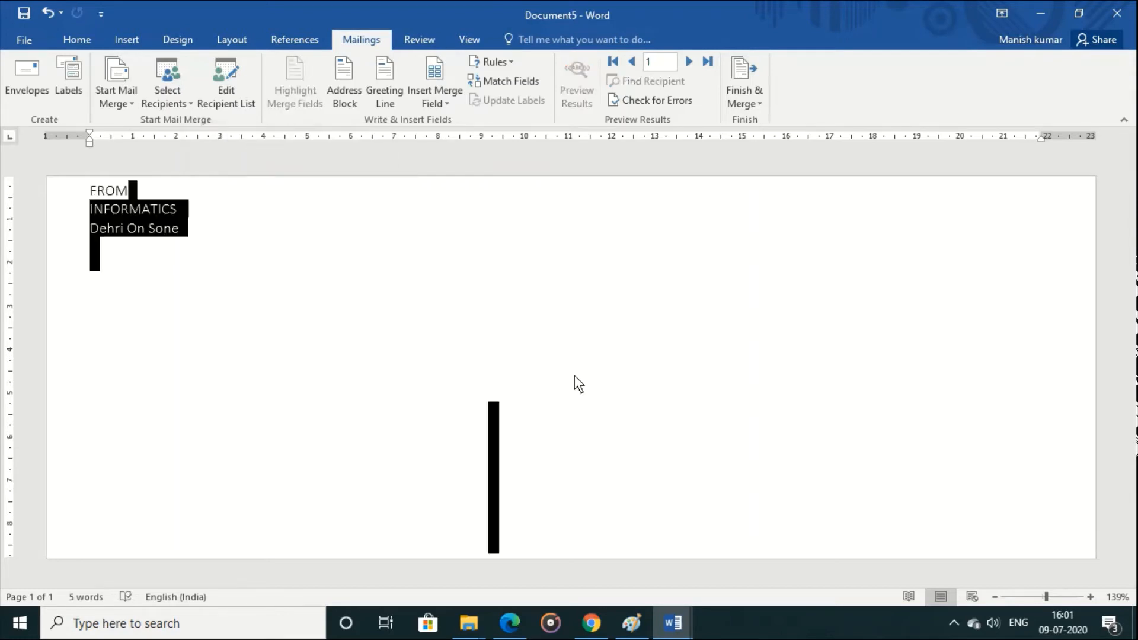
{"action": "left_click", "coordinate": [709, 474]}
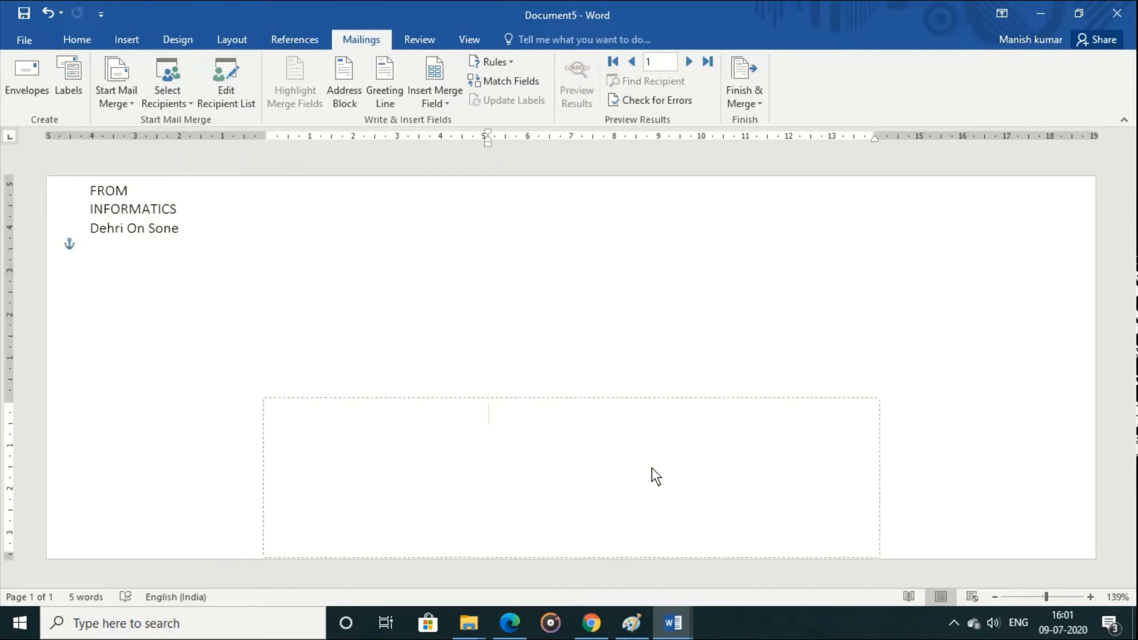
{"action": "key", "text": "ctrl+v"}
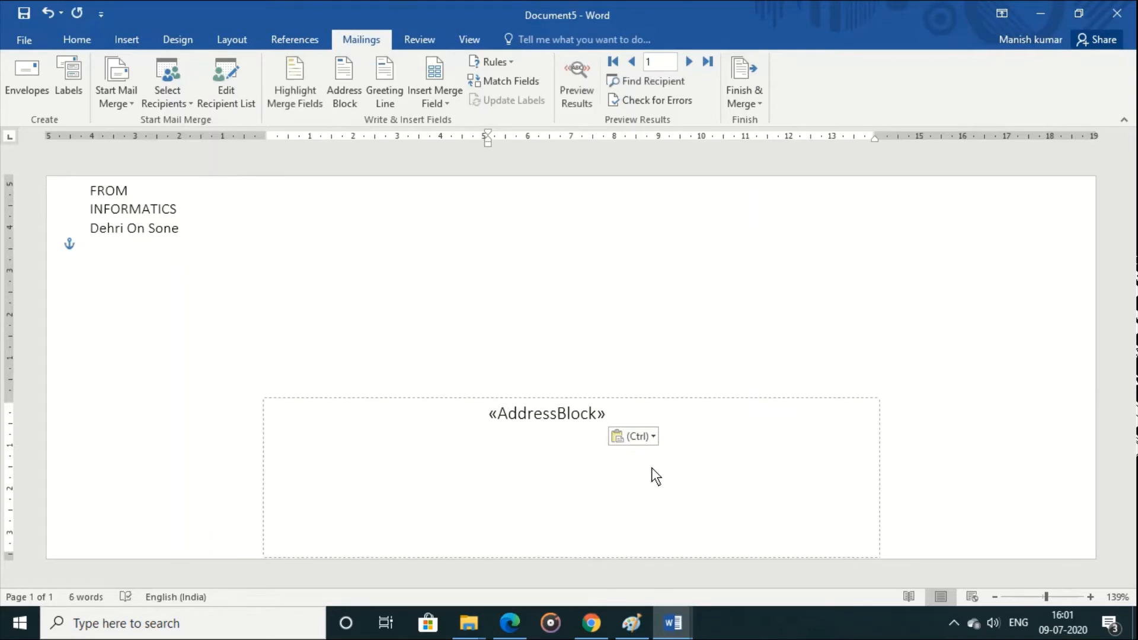
{"action": "left_click", "coordinate": [487, 421]}
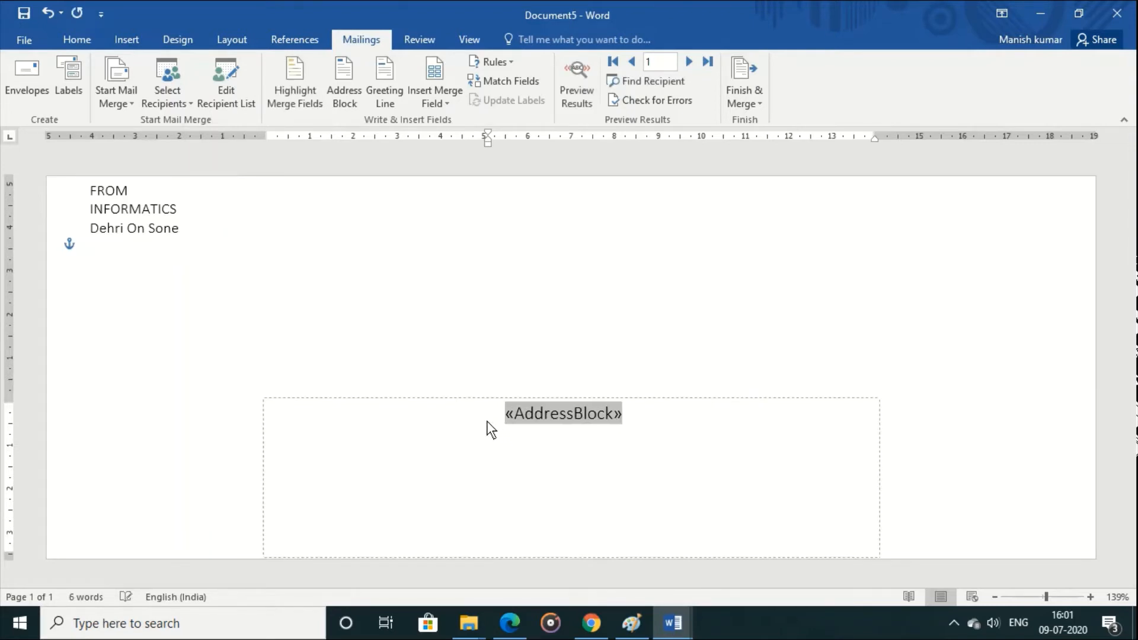
Step: Merge all recipient records into a new document of individual envelopes and look through the result
{"action": "left_click", "coordinate": [741, 96]}
{"action": "left_click", "coordinate": [752, 118]}
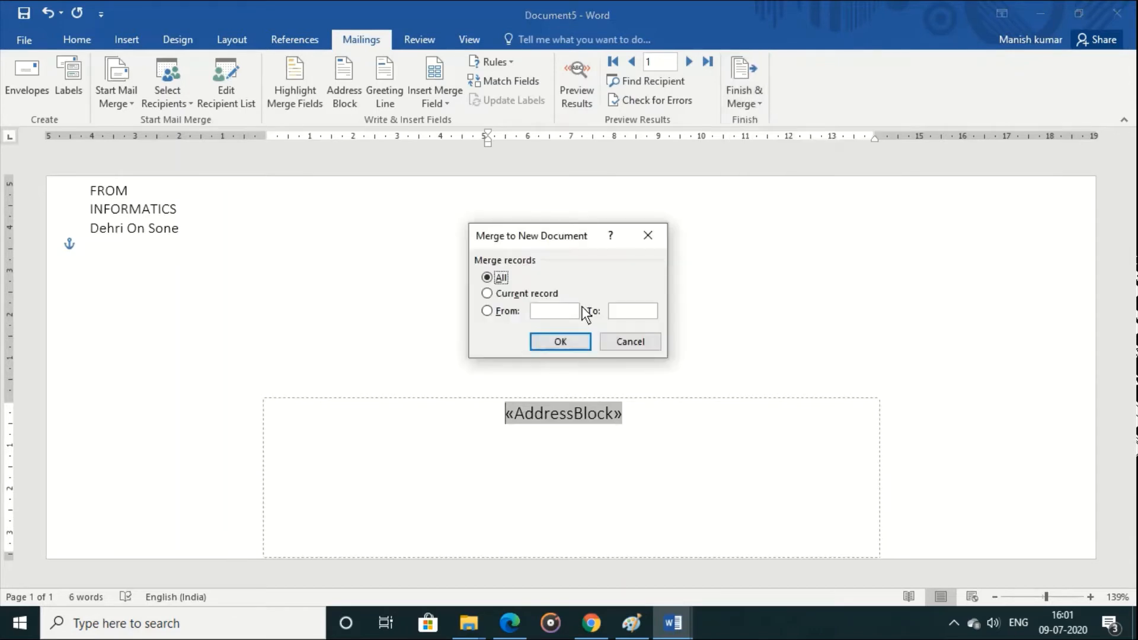
{"action": "left_click", "coordinate": [560, 341]}
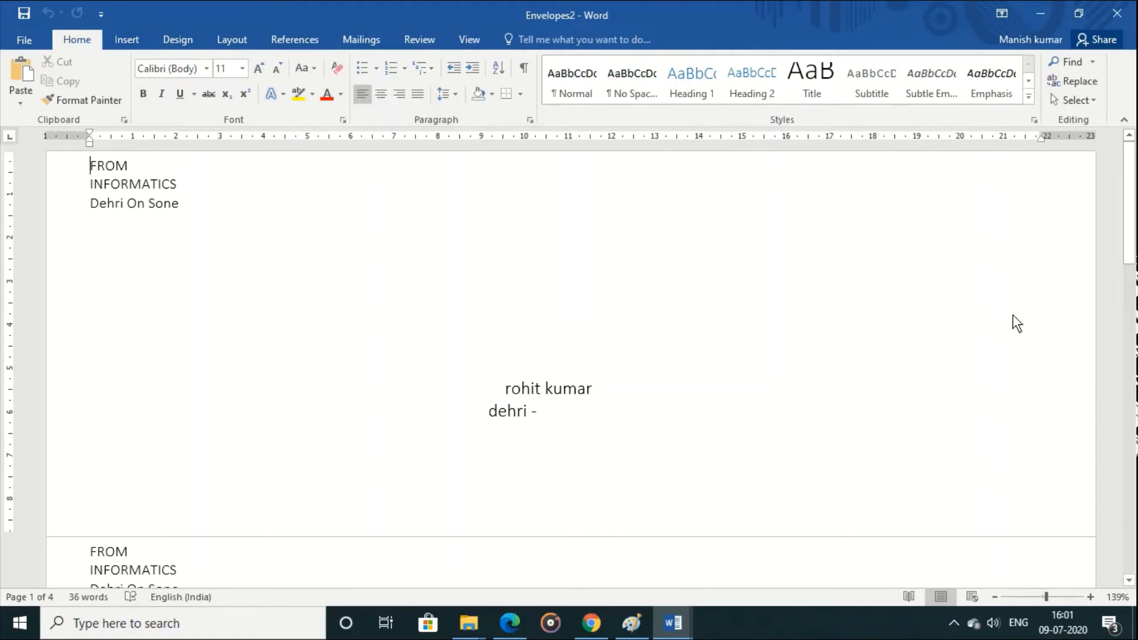
{"action": "left_click_drag", "start_coordinate": [1133, 258], "coordinate": [1132, 221]}
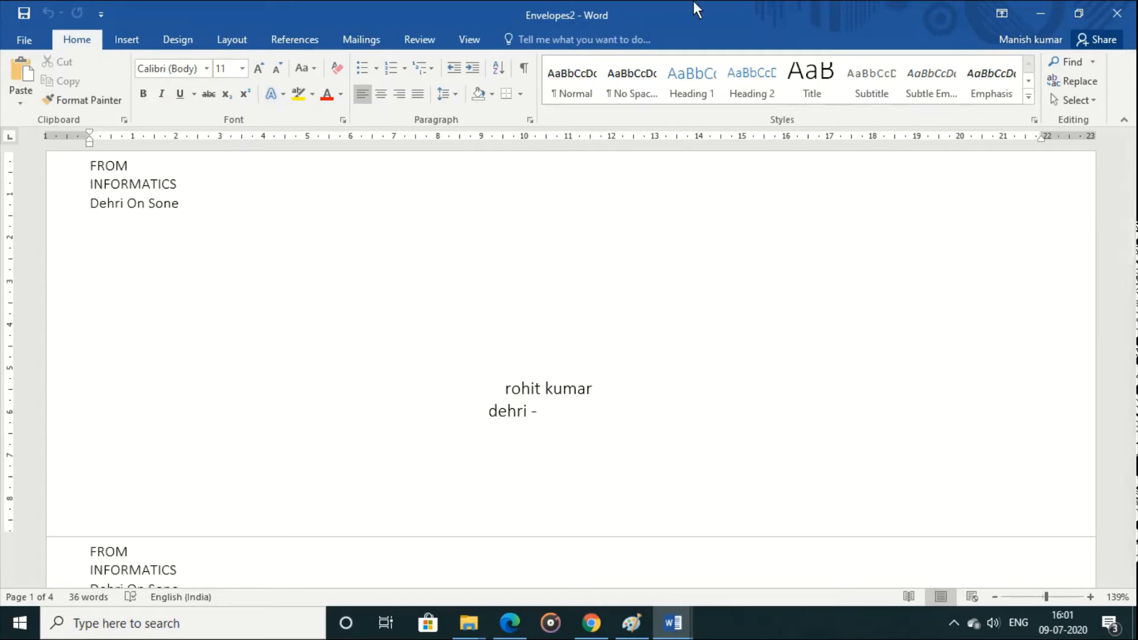
{"action": "left_click", "coordinate": [365, 40]}
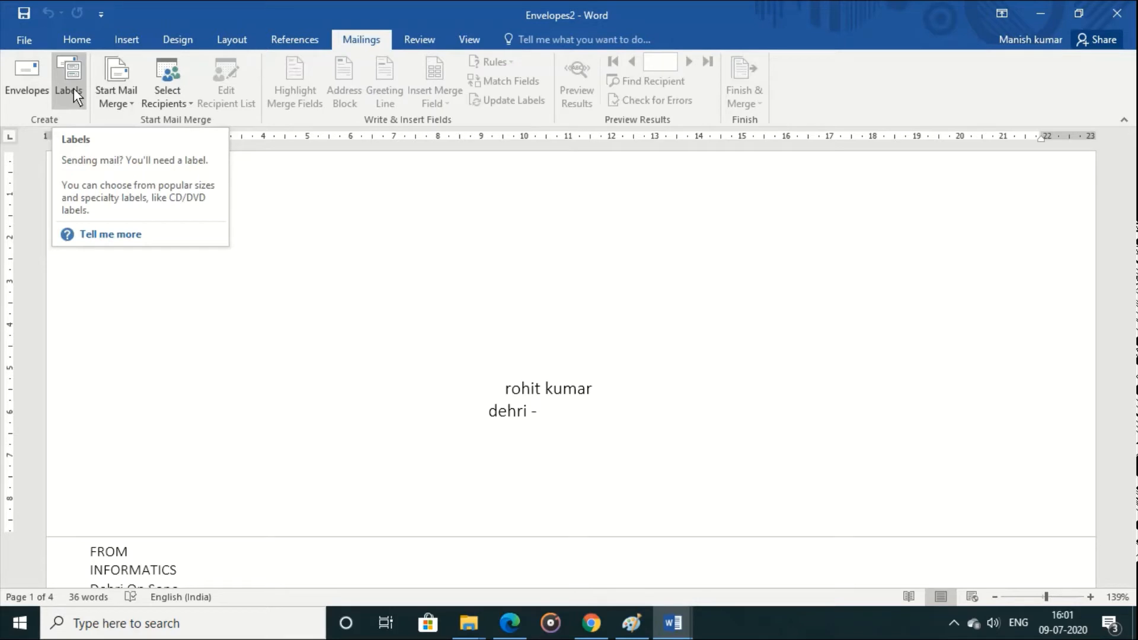
{"action": "left_click", "coordinate": [123, 105]}
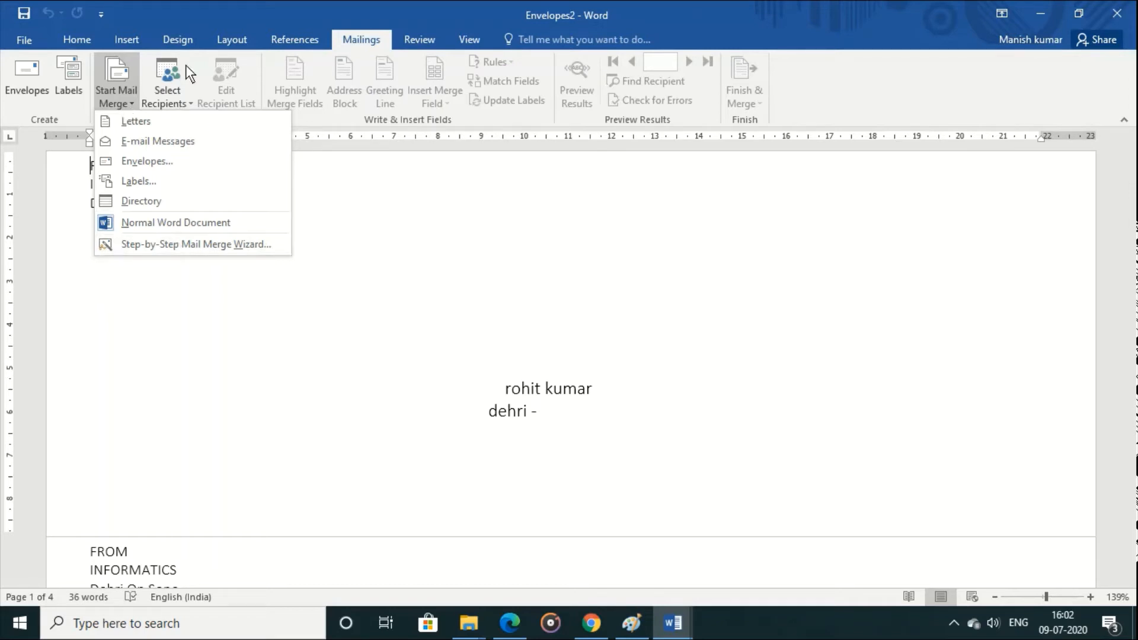
{"action": "left_click", "coordinate": [493, 226]}
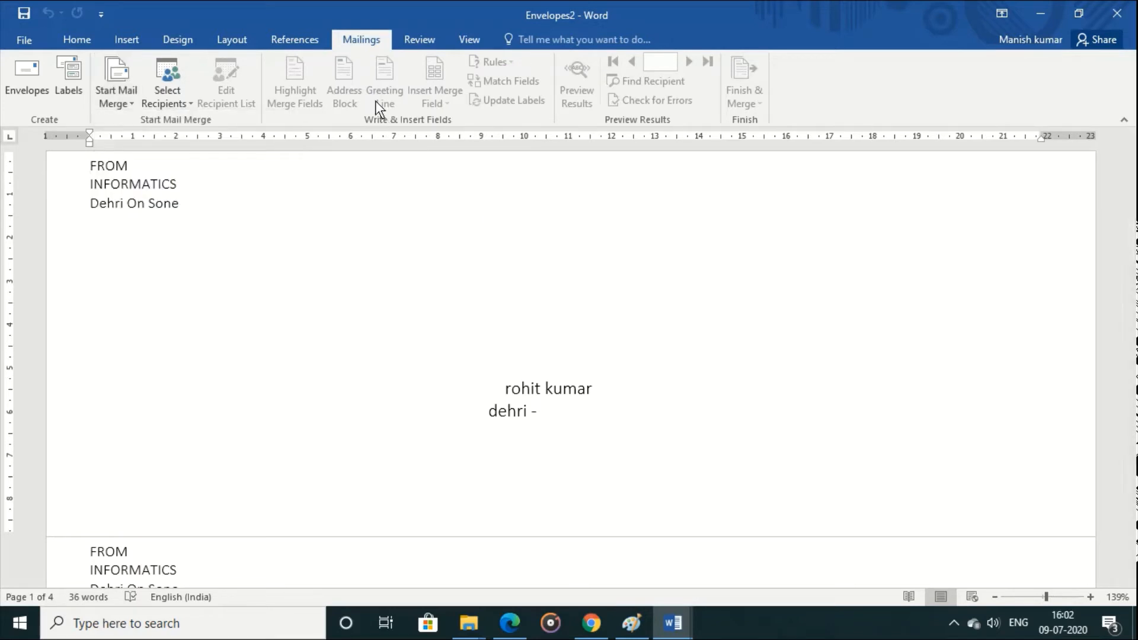
{"action": "left_click", "coordinate": [424, 40]}
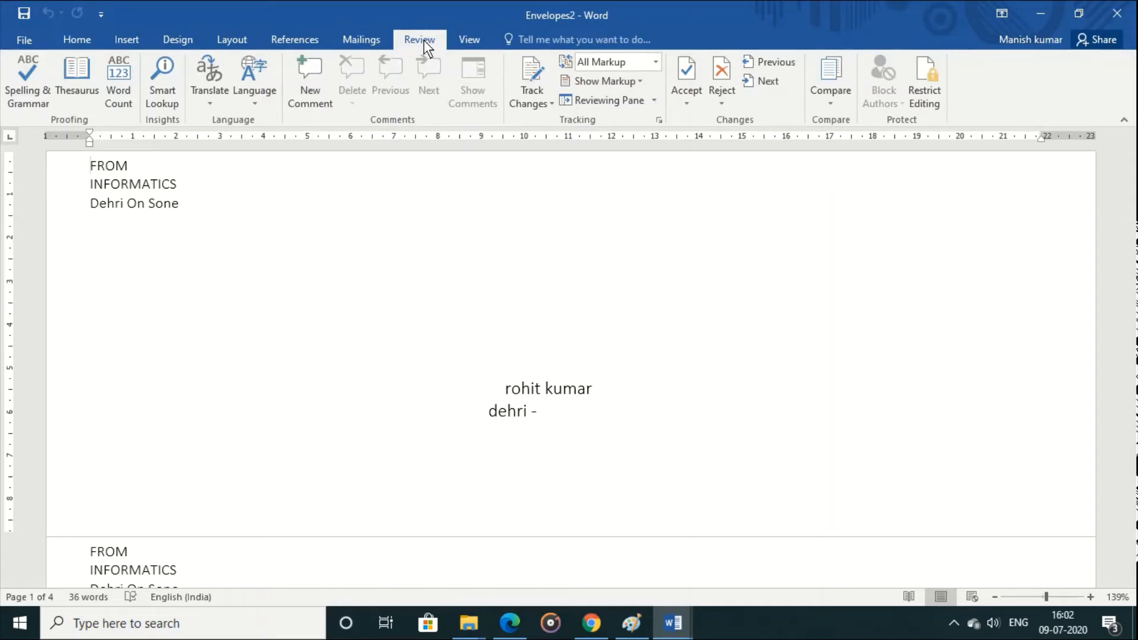
{"action": "left_click", "coordinate": [673, 622]}
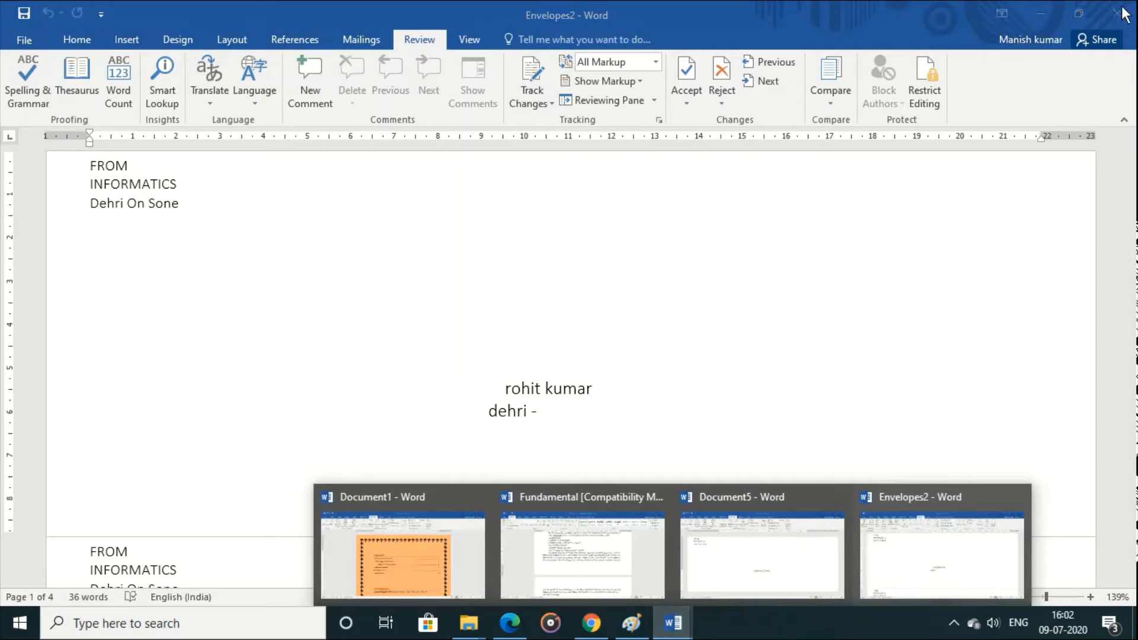
Step: Close the merged Envelopes2 document and the Document5 envelope document without saving either
{"action": "left_click", "coordinate": [24, 41]}
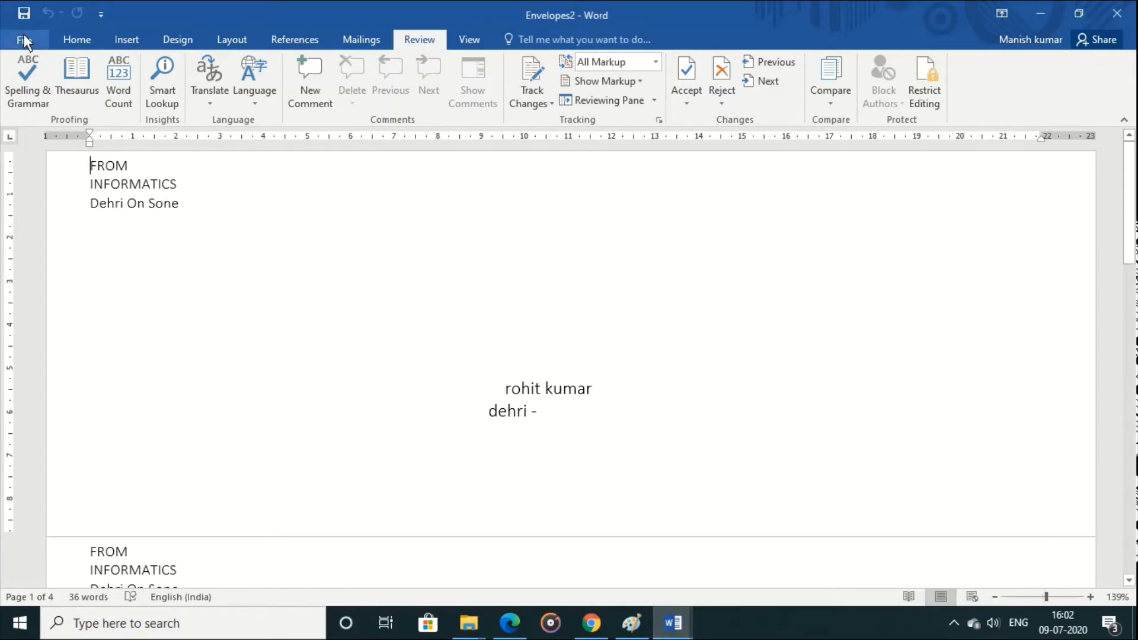
{"action": "left_click", "coordinate": [24, 40]}
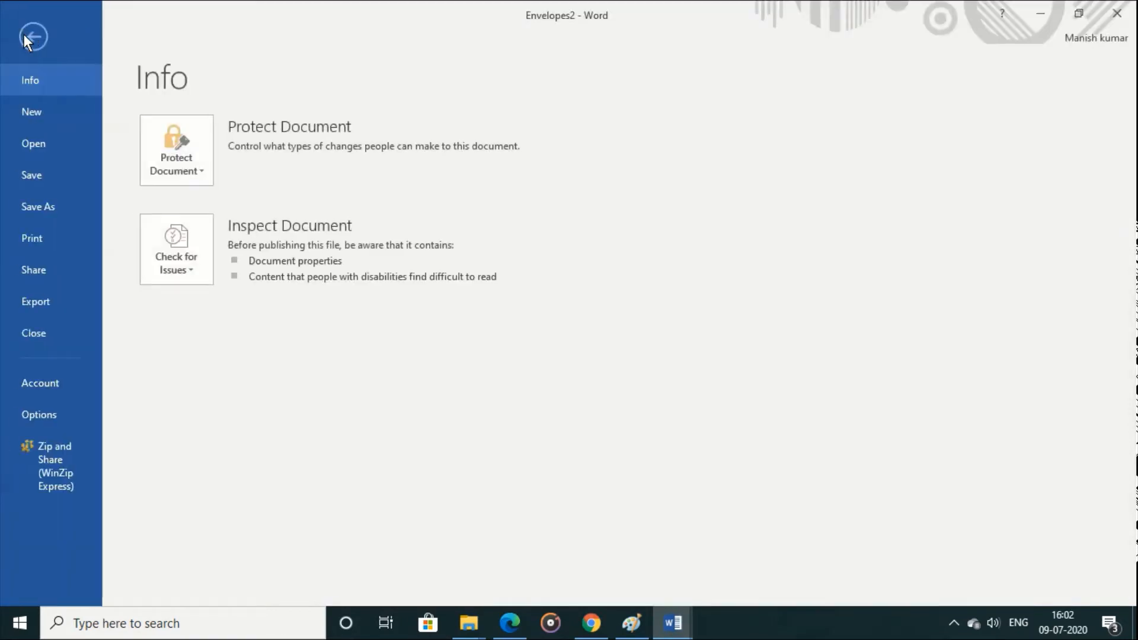
{"action": "left_click", "coordinate": [33, 326]}
{"action": "left_click", "coordinate": [568, 344]}
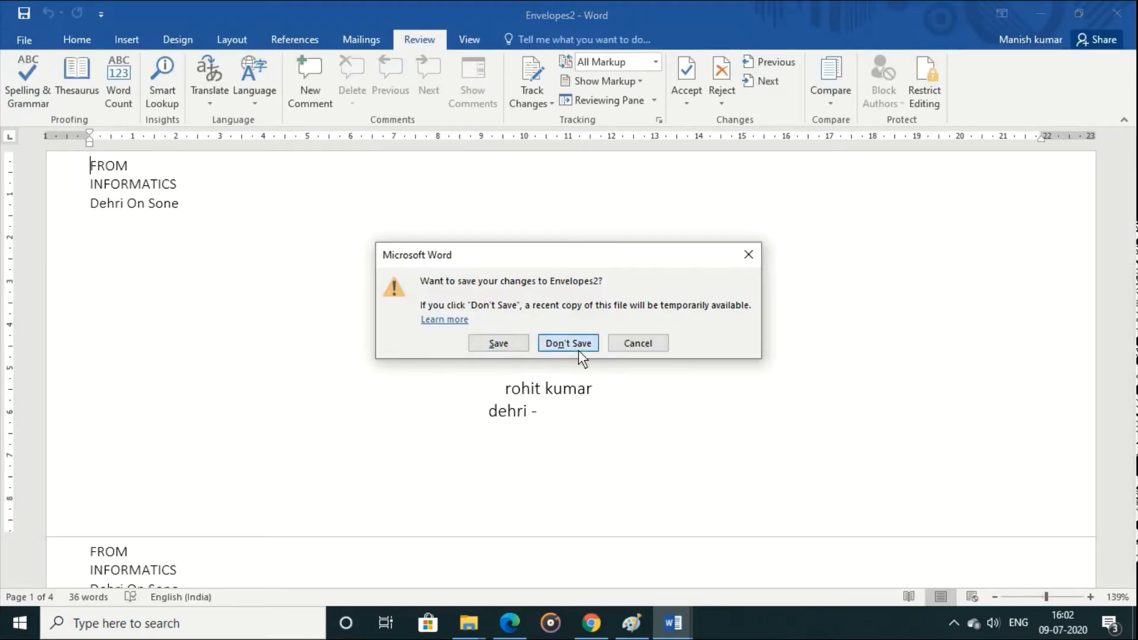
{"action": "left_click", "coordinate": [26, 39]}
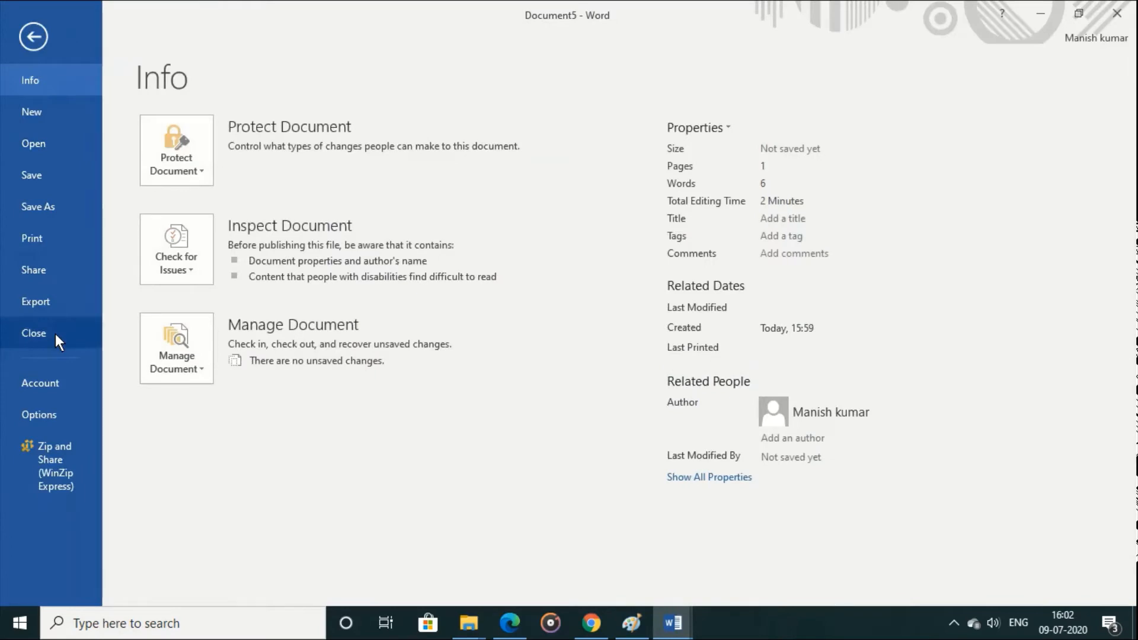
{"action": "left_click", "coordinate": [55, 333]}
{"action": "left_click", "coordinate": [567, 327]}
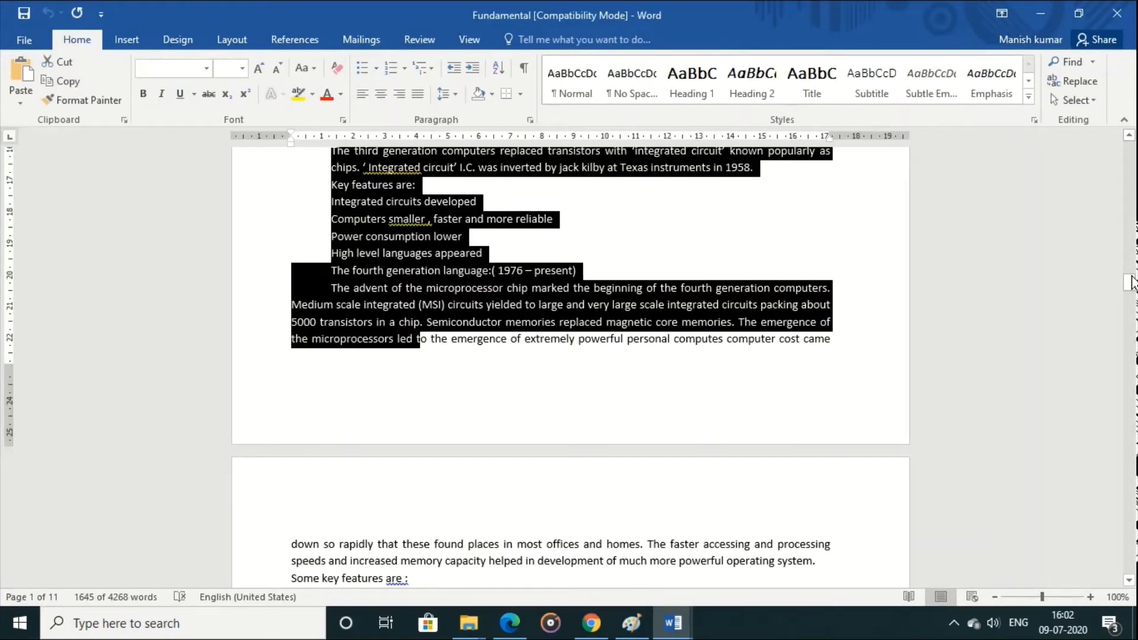
Step: Clear the text selection at the beginning of the Fundamental document and start a spelling and grammar check
{"action": "left_click_drag", "start_coordinate": [1129, 282], "coordinate": [1131, 145]}
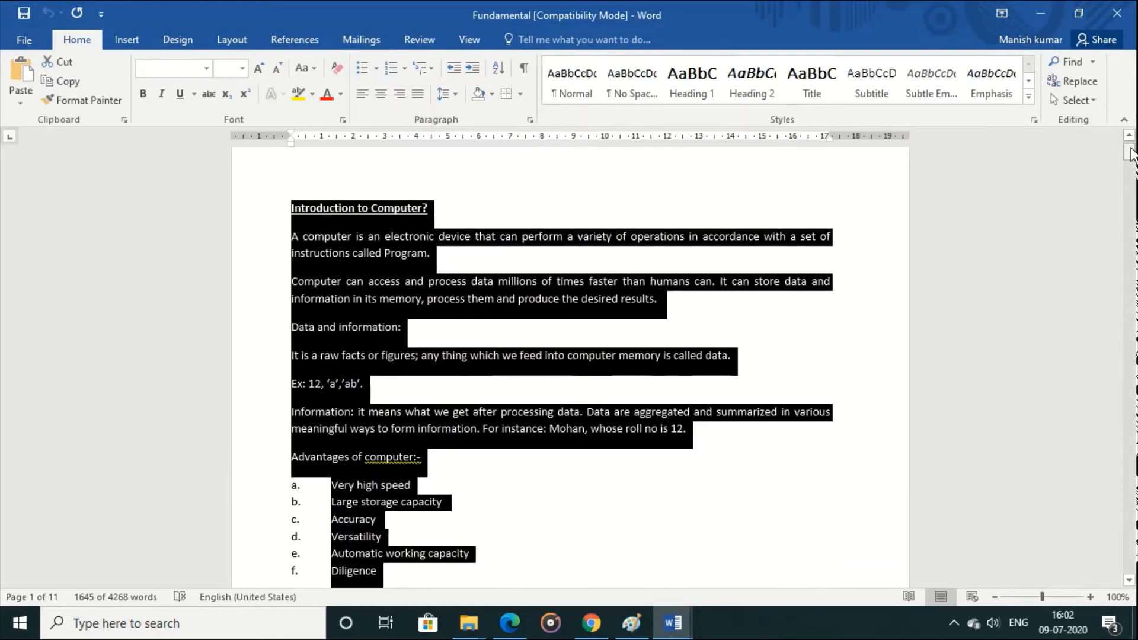
{"action": "left_click", "coordinate": [607, 344]}
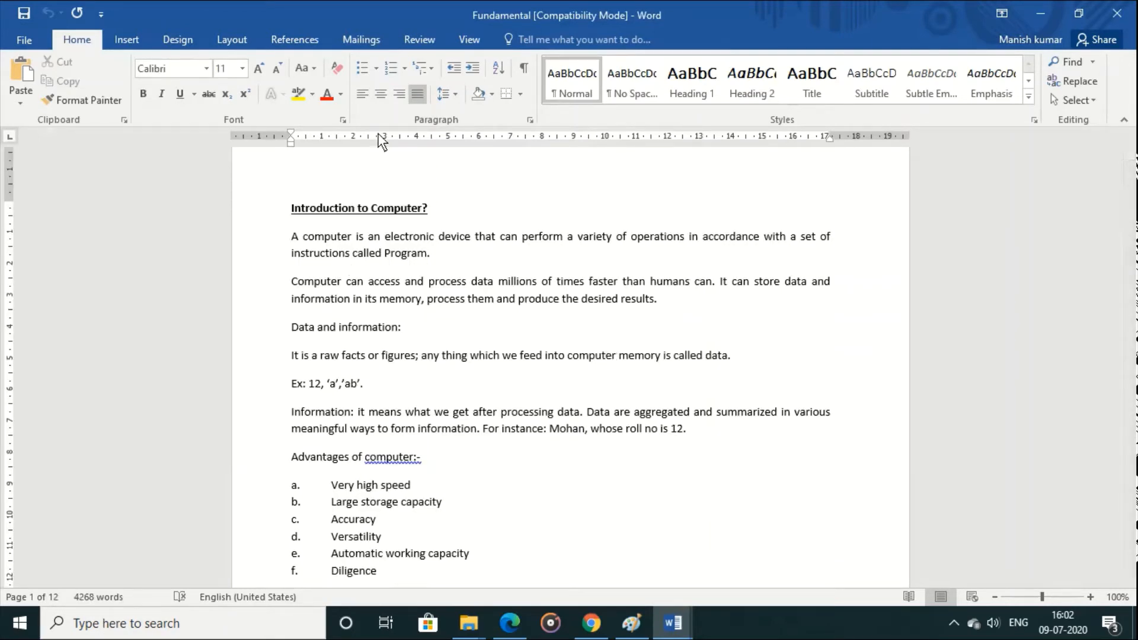
{"action": "left_click", "coordinate": [406, 41]}
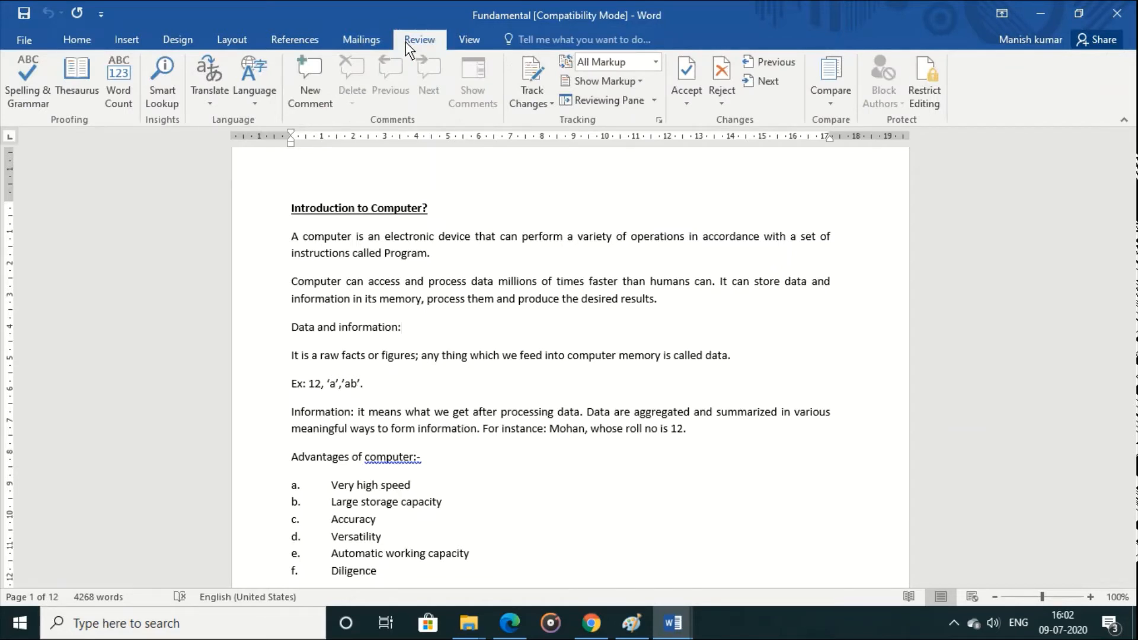
{"action": "left_click", "coordinate": [45, 89]}
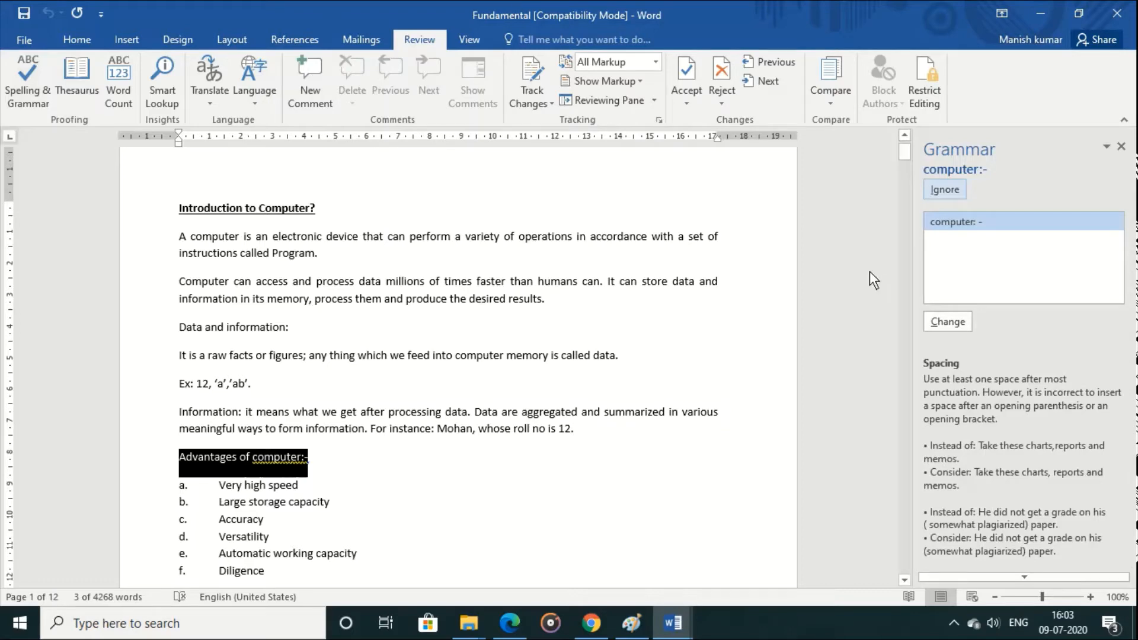
Step: Accept the suggested grammar corrections on page 1, from the "Advantages of computer:-" heading through the first spacing fix after "special purpose computer"
{"action": "left_click", "coordinate": [948, 314]}
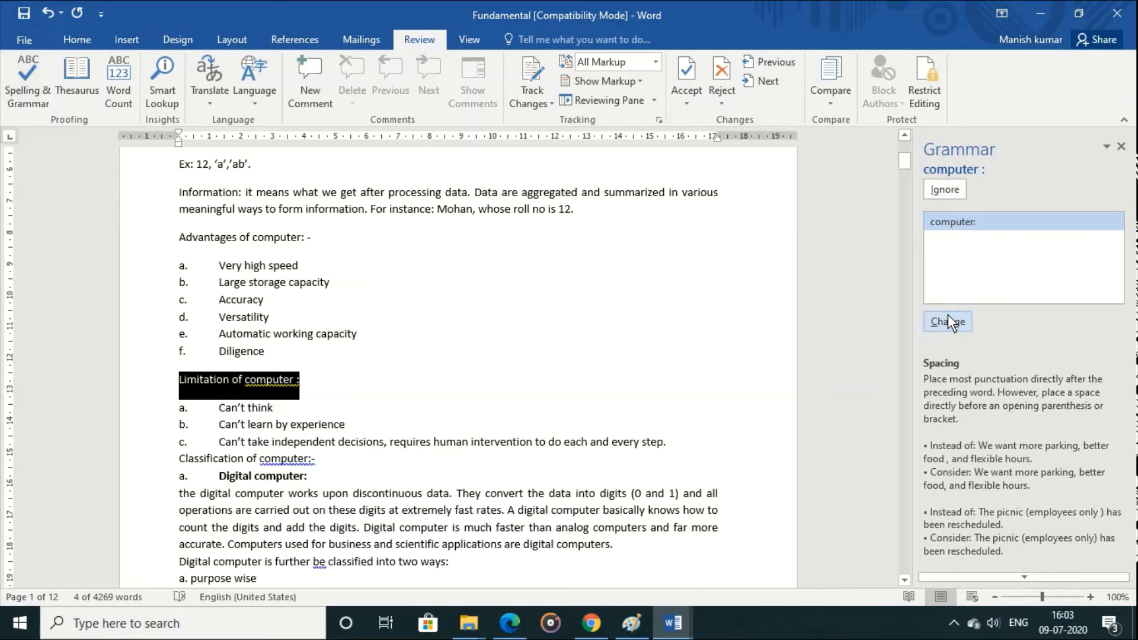
{"action": "left_click", "coordinate": [949, 316]}
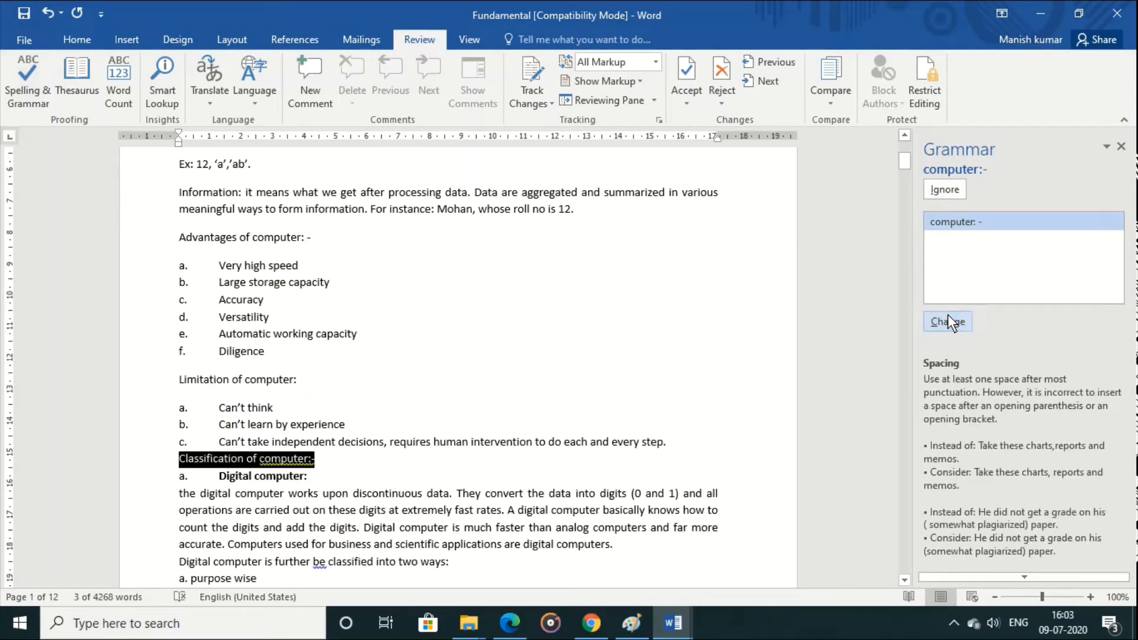
{"action": "left_click", "coordinate": [948, 315]}
{"action": "left_click", "coordinate": [948, 315]}
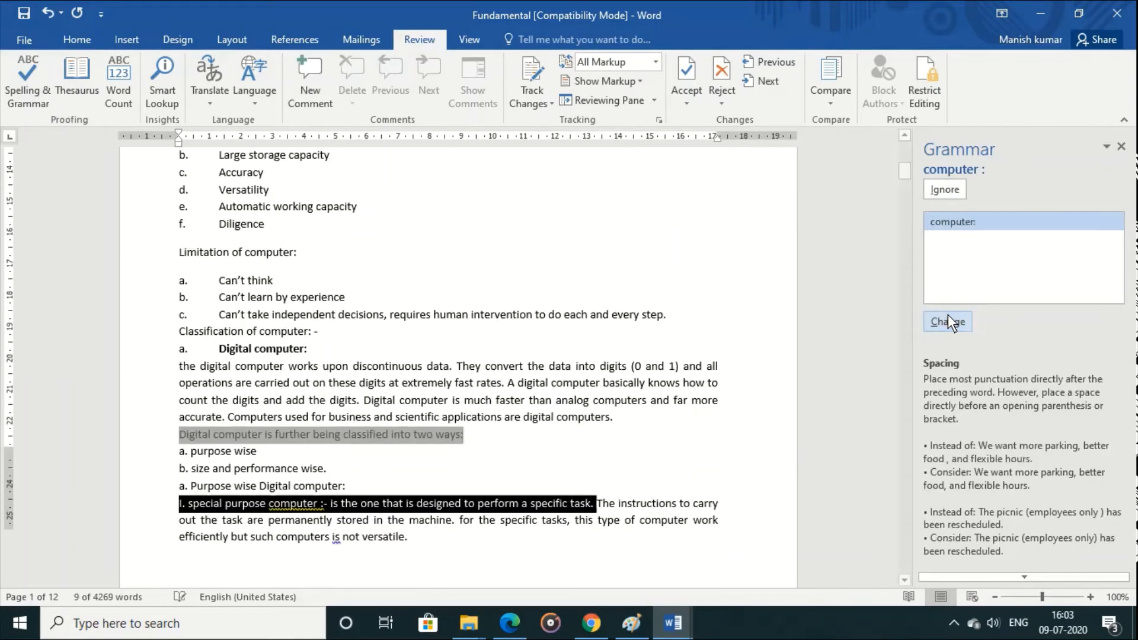
{"action": "left_click", "coordinate": [948, 320]}
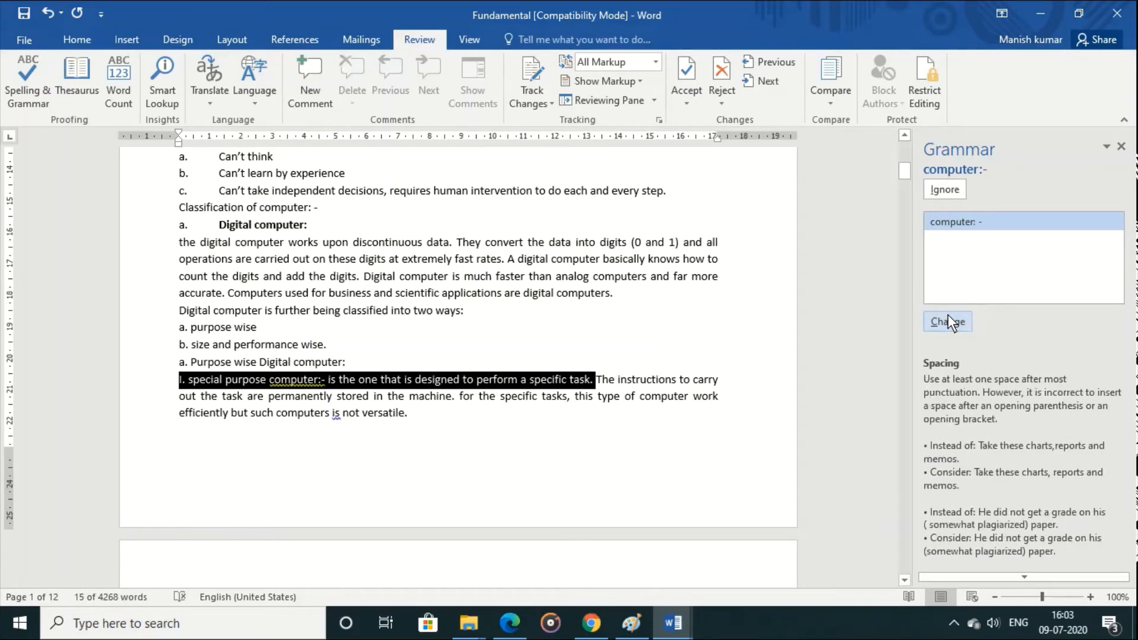
Step: Ignore the "computer:-" spacing flag in the special purpose paragraph and resolve the following flags, changing "patients" to "patient's" in the hybrid computer paragraph
{"action": "left_click", "coordinate": [942, 190]}
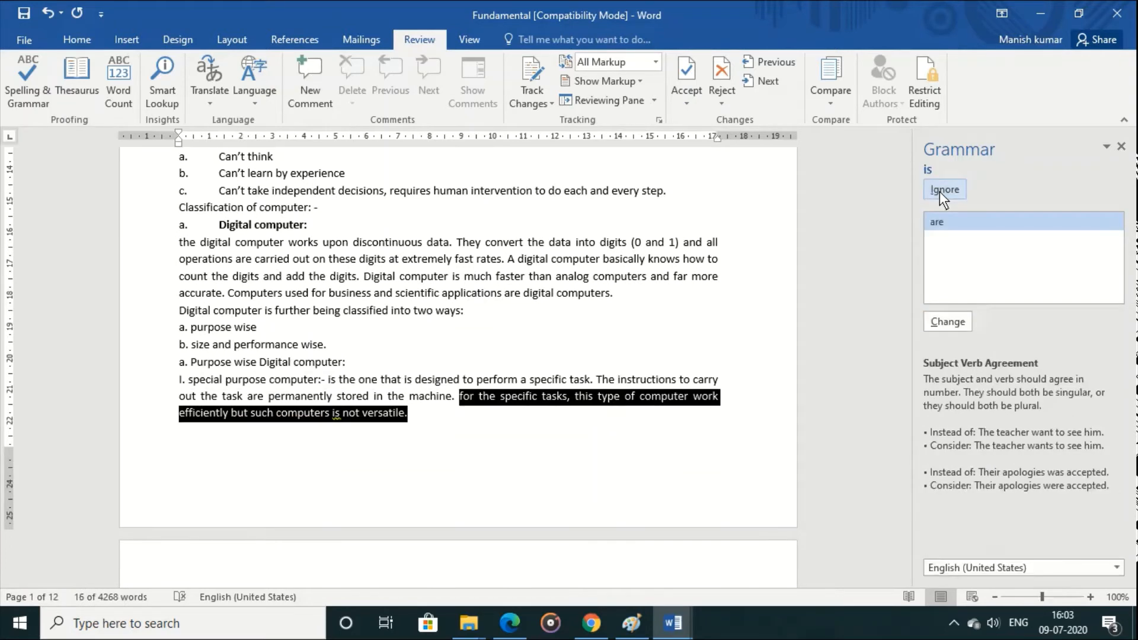
{"action": "left_click", "coordinate": [959, 324]}
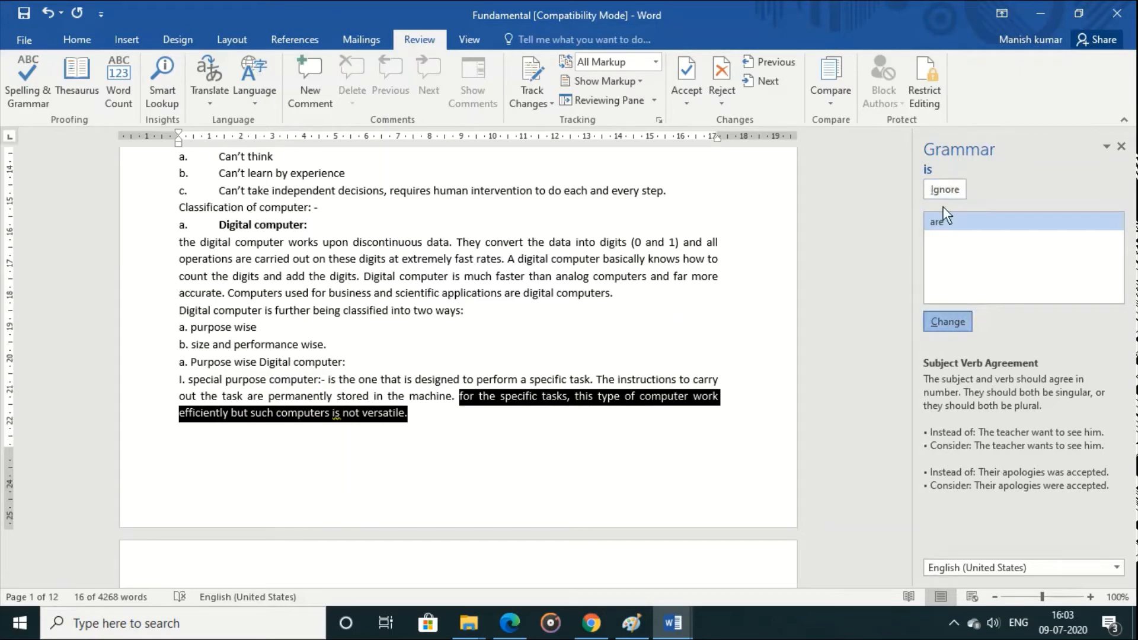
{"action": "left_click", "coordinate": [942, 189]}
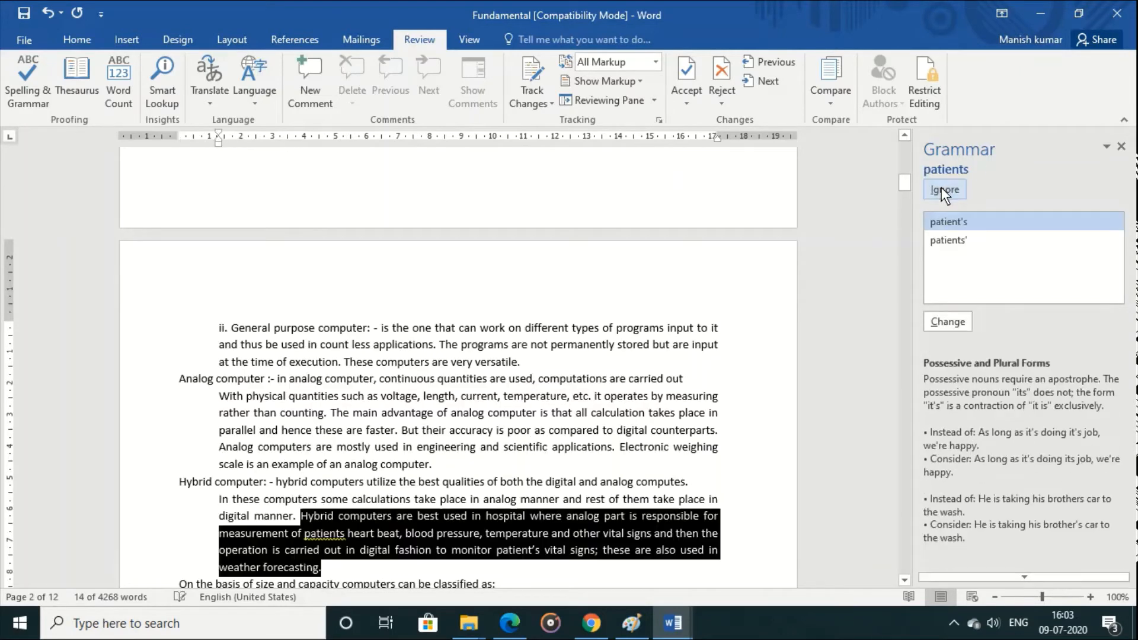
{"action": "left_click", "coordinate": [955, 320]}
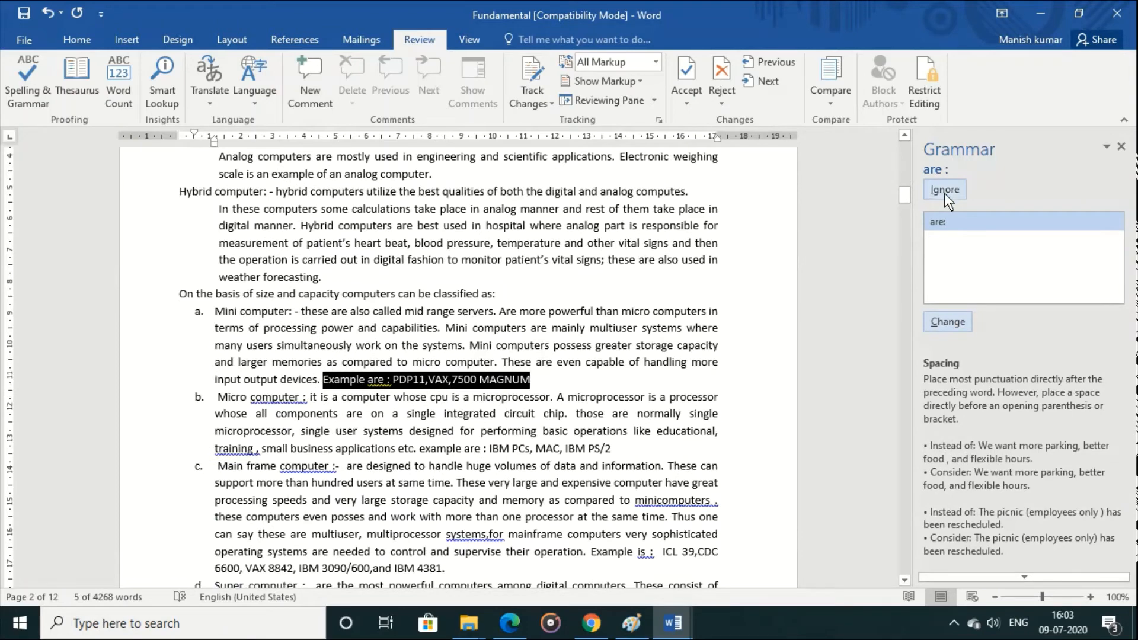
Step: Correct the spacing to "PDP11, VAX", "Example are:" and "training," in the mini and micro computer items, ignoring the micro item's two colon flags
{"action": "left_click", "coordinate": [956, 319]}
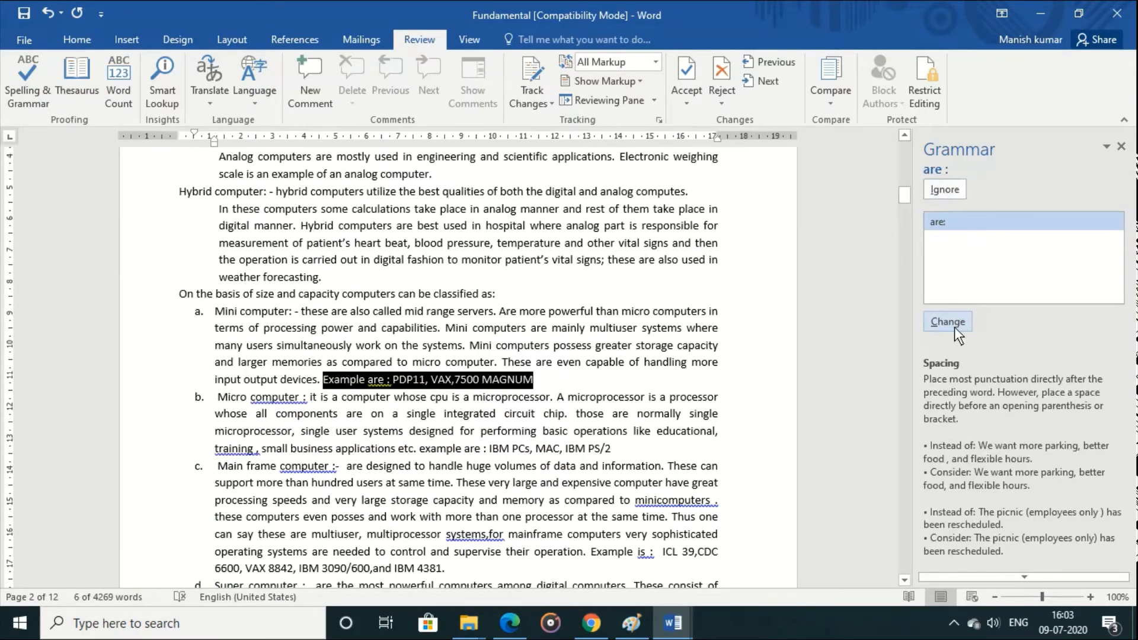
{"action": "left_click", "coordinate": [951, 324]}
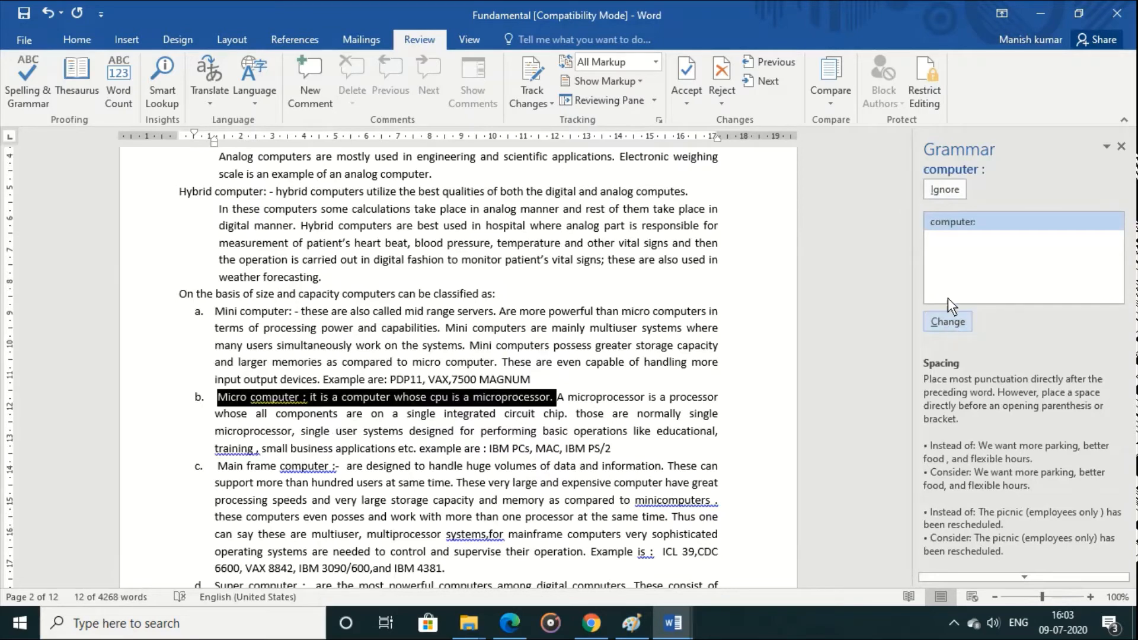
{"action": "left_click", "coordinate": [937, 193]}
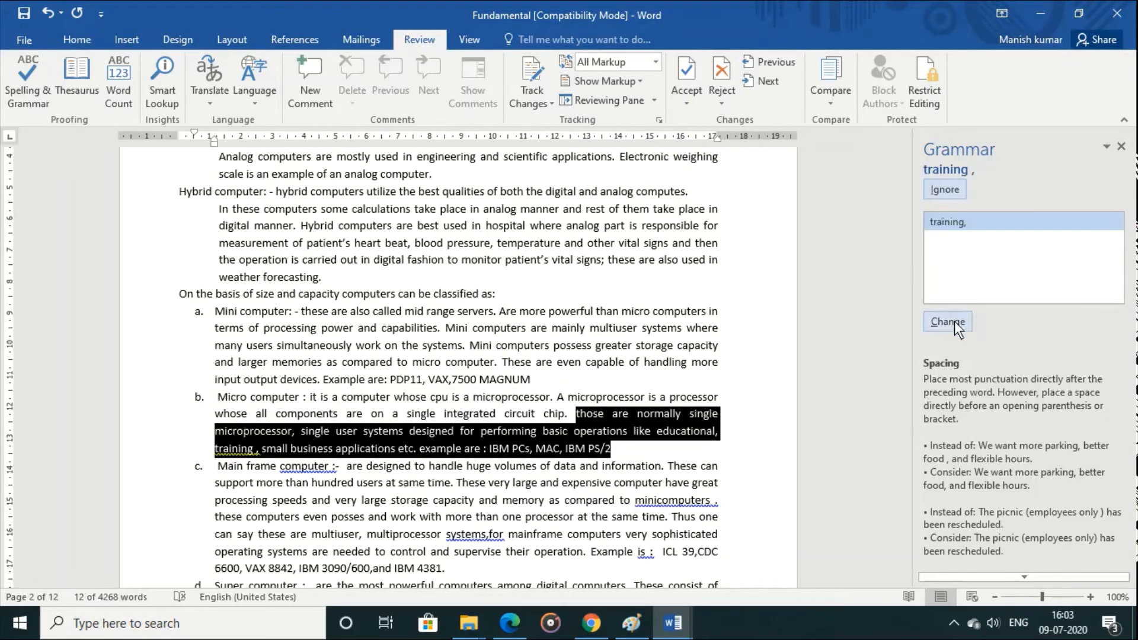
{"action": "left_click", "coordinate": [954, 322]}
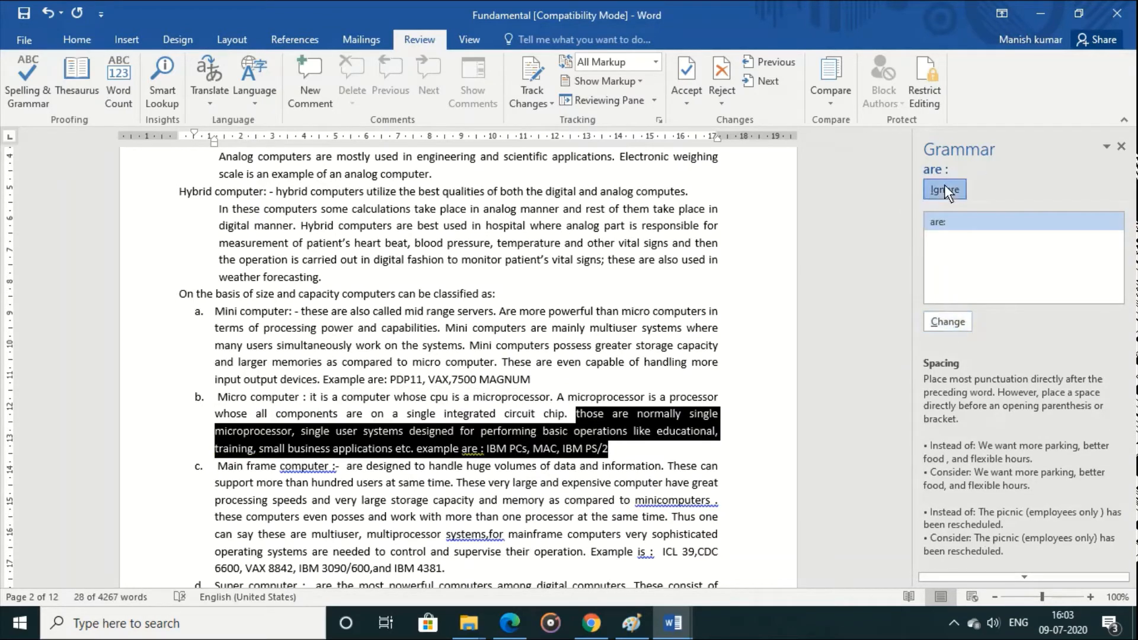
{"action": "left_click", "coordinate": [945, 190]}
Step: Accept the main frame item's spacing fixes and "These very large and expensive computers", but ignore the suggested space in "computer:-"
{"action": "left_click", "coordinate": [951, 325]}
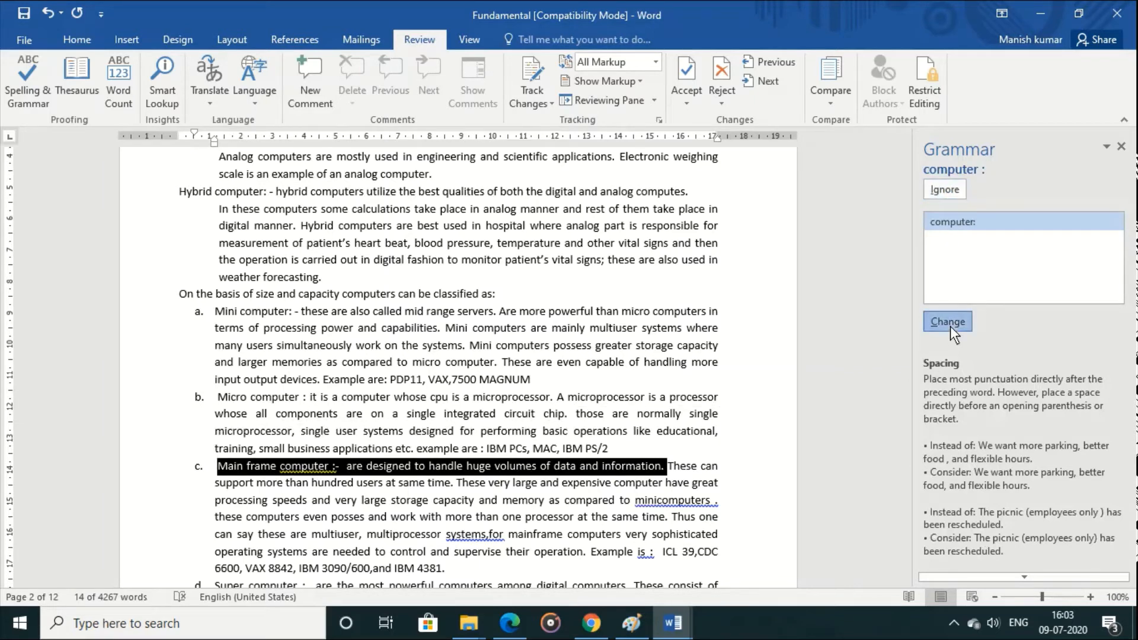
{"action": "left_click", "coordinate": [934, 191]}
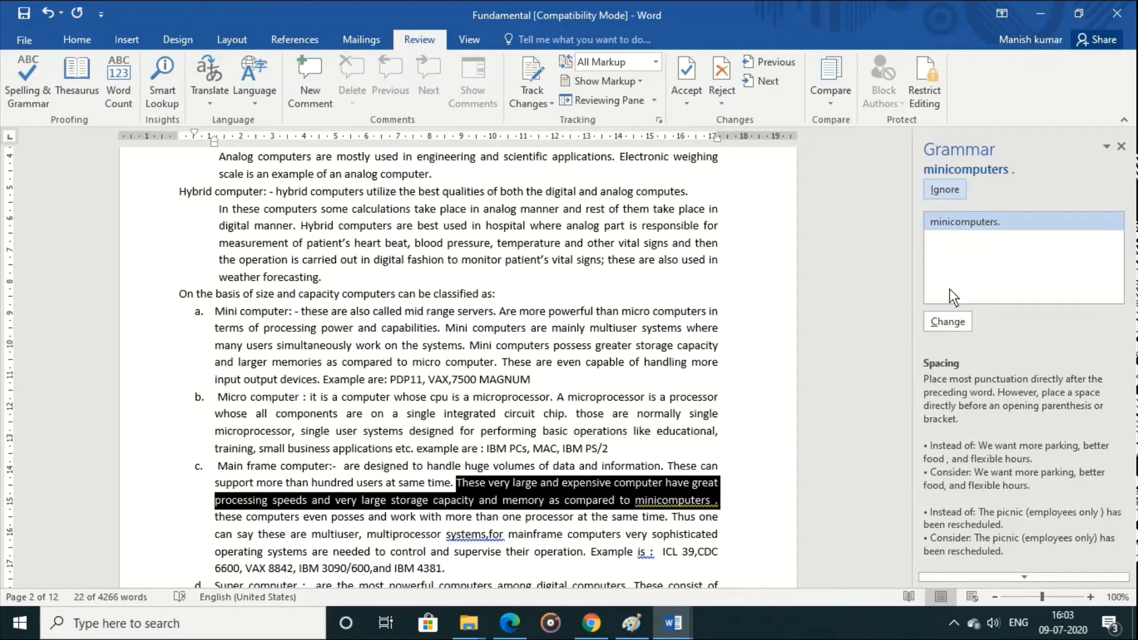
{"action": "left_click", "coordinate": [952, 325]}
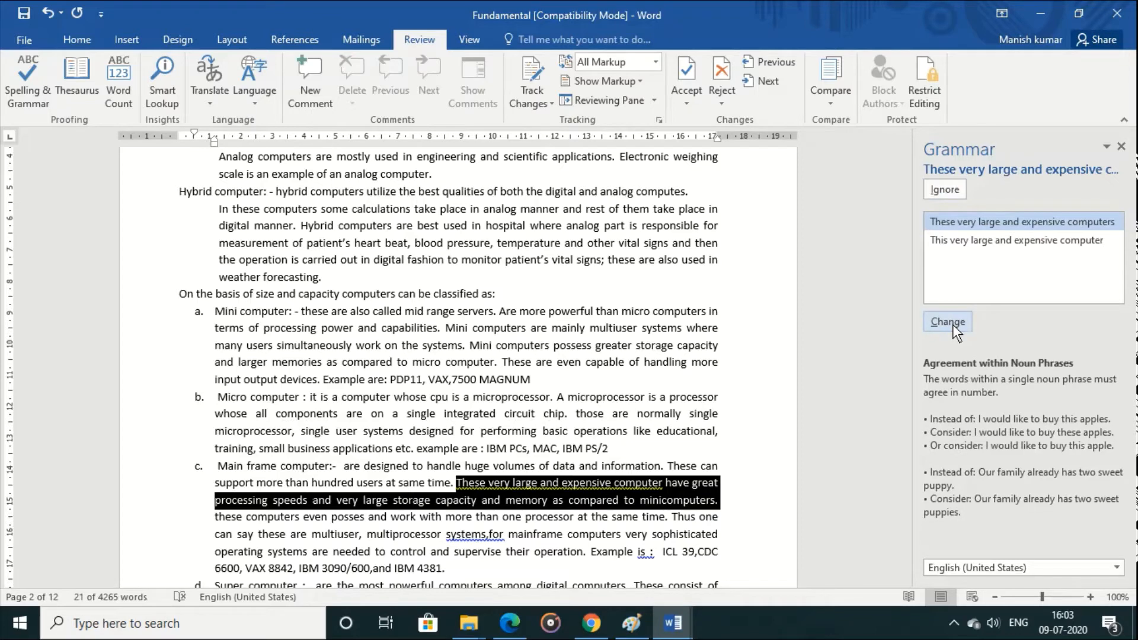
{"action": "left_click", "coordinate": [952, 325]}
{"action": "left_click", "coordinate": [952, 325]}
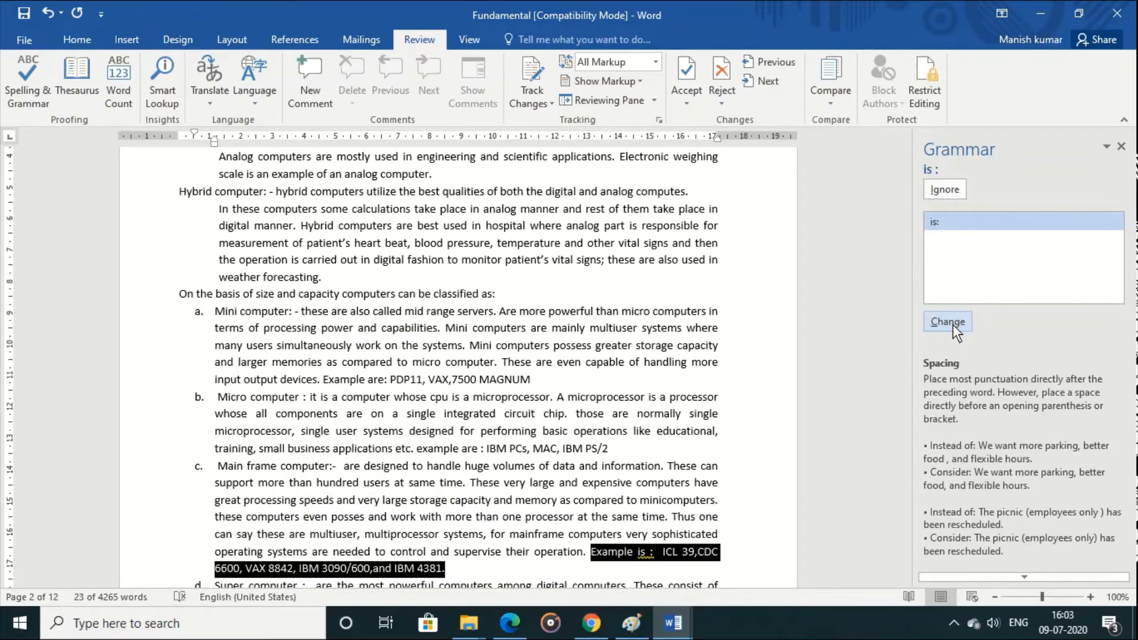
{"action": "left_click", "coordinate": [952, 325]}
{"action": "left_click", "coordinate": [952, 325]}
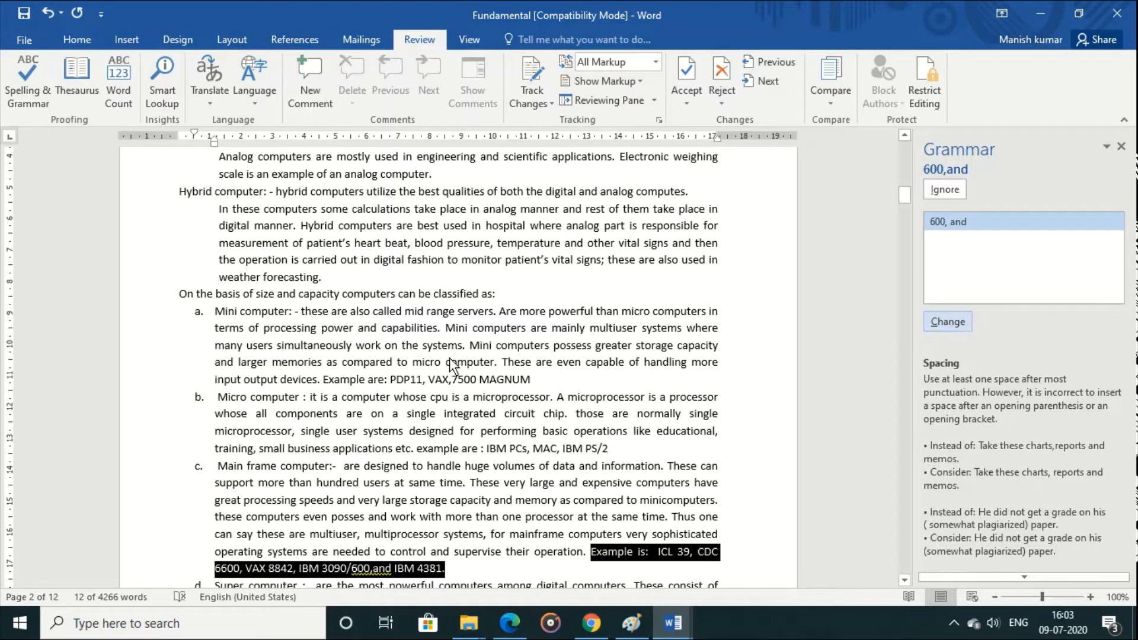
Step: Look up synonyms for "capacity" in the size and capacity sentence with the Thesaurus and end the grammar check
{"action": "left_click", "coordinate": [301, 294]}
{"action": "left_click_drag", "start_coordinate": [322, 302], "coordinate": [340, 301]}
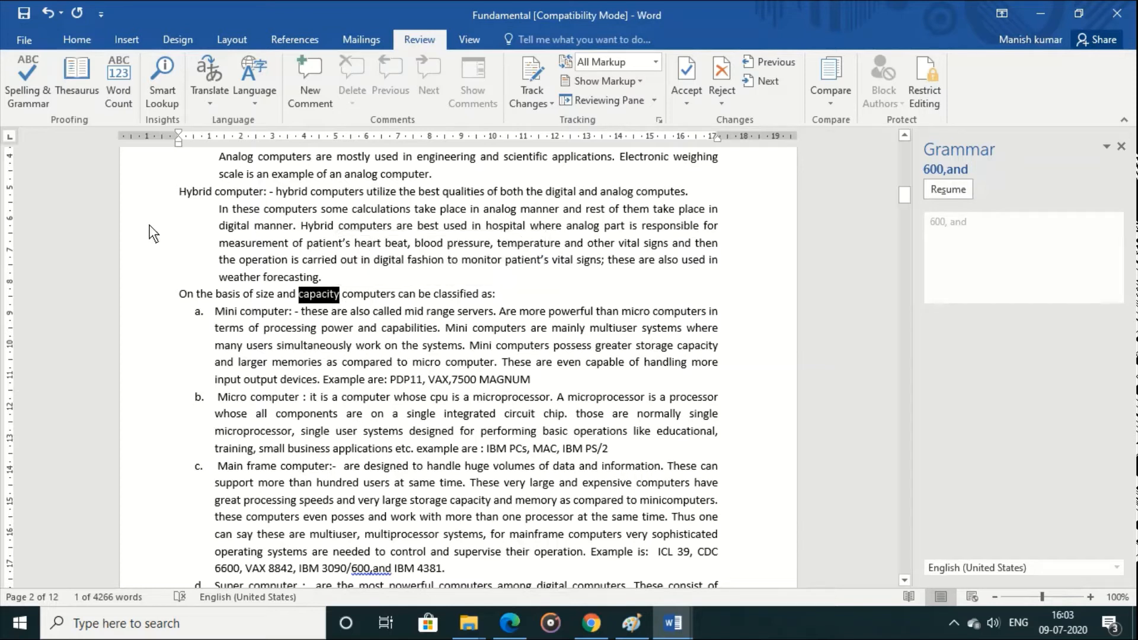
{"action": "left_click", "coordinate": [80, 77]}
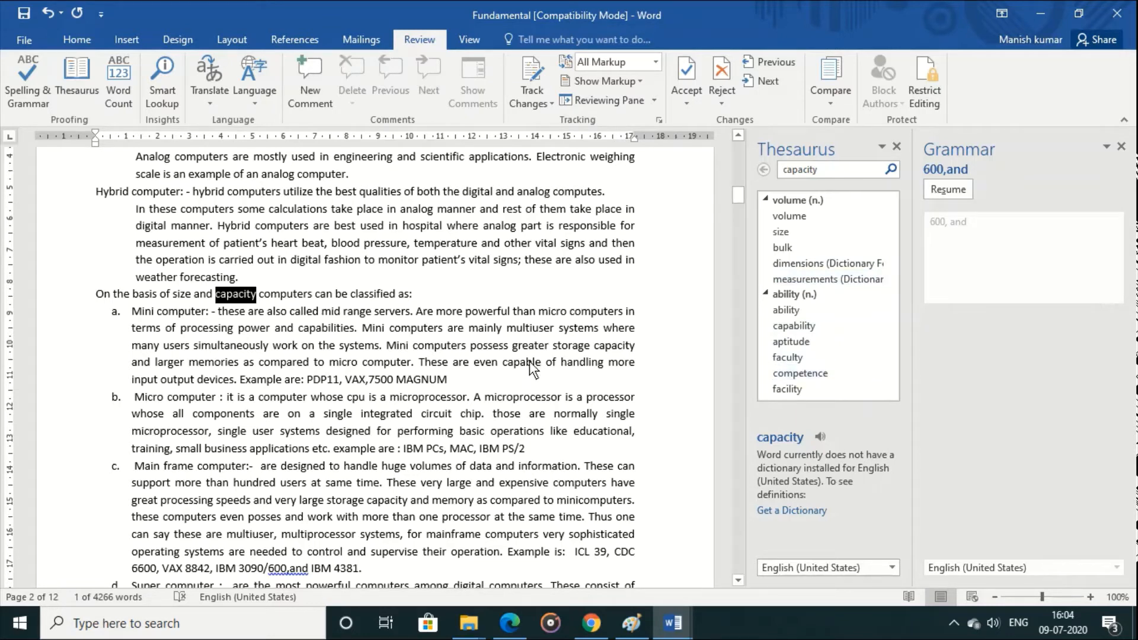
{"action": "left_click", "coordinate": [277, 282]}
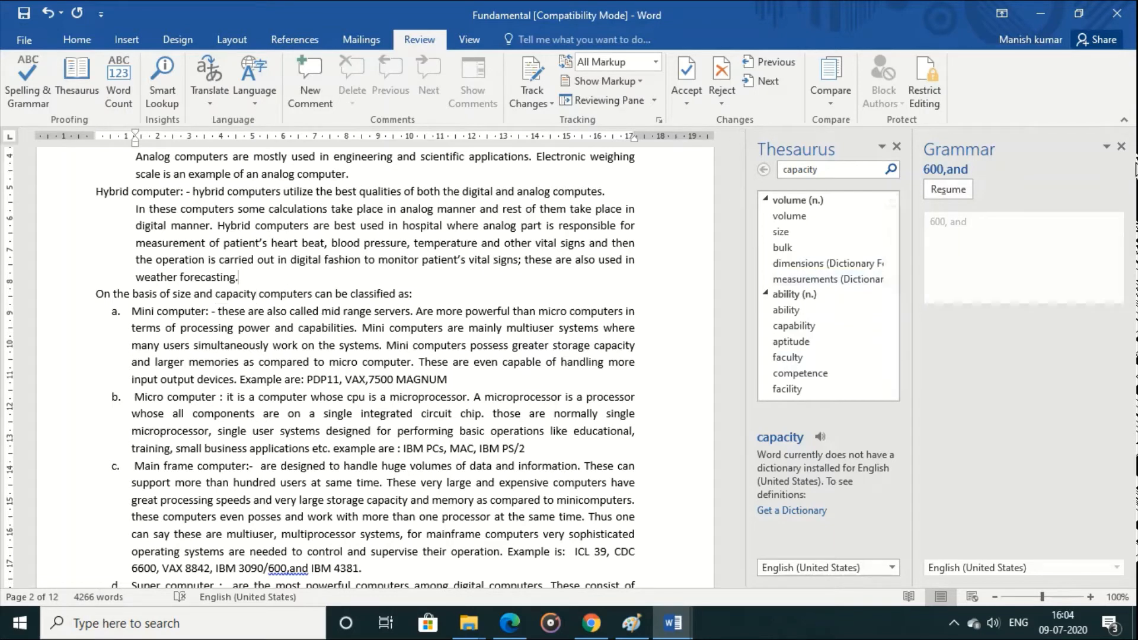
{"action": "left_click", "coordinate": [1121, 146]}
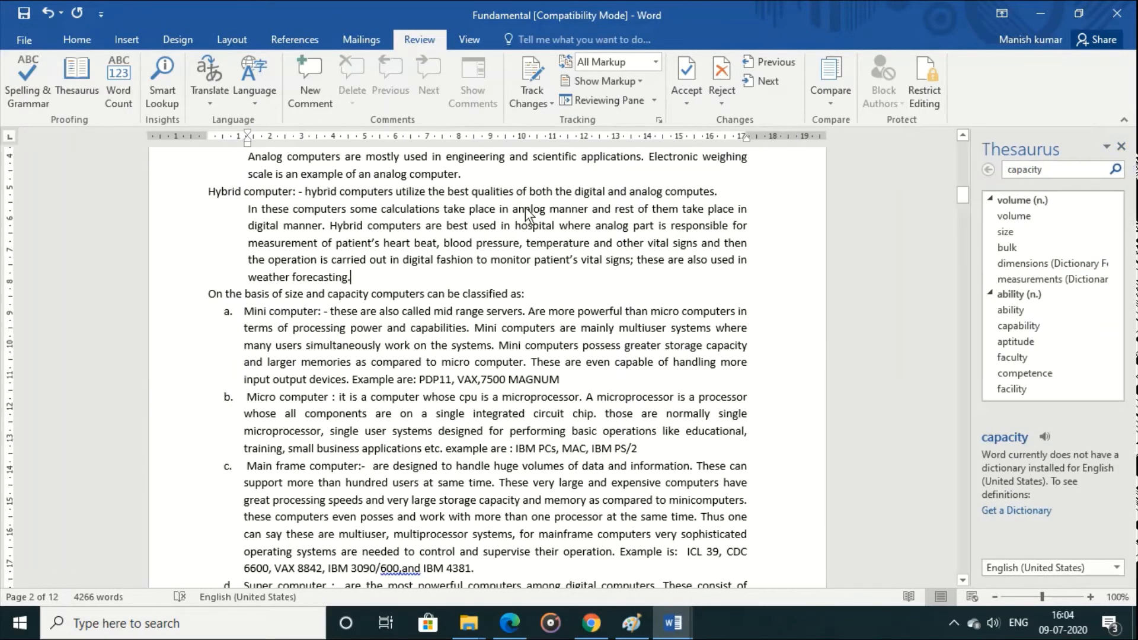
Step: View the document's word count statistics and dismiss them
{"action": "left_click", "coordinate": [122, 97]}
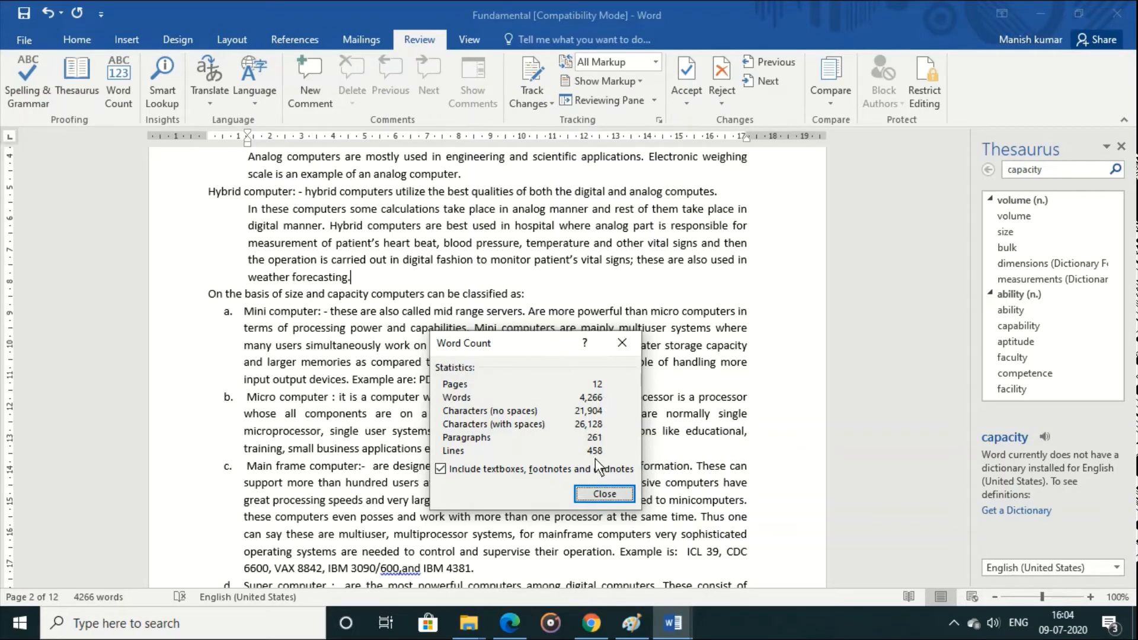
{"action": "left_click", "coordinate": [603, 493]}
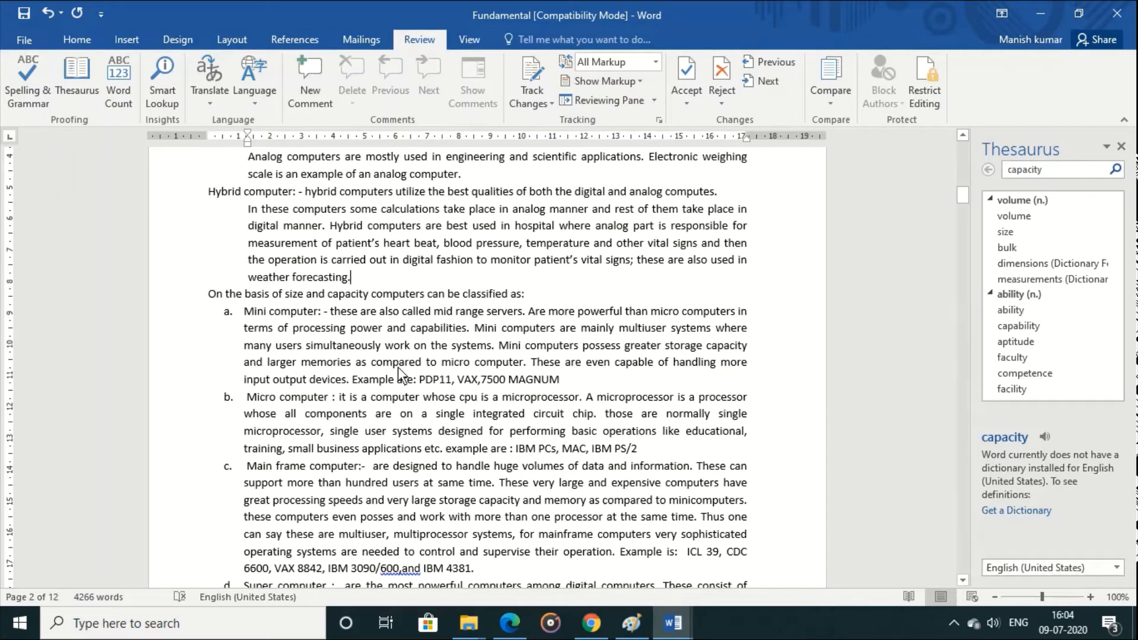
Step: Research "mid range servers" from the mini computer item with Smart Lookup, accepting its privacy notice, and close the Insights and Thesaurus results
{"action": "left_click", "coordinate": [163, 104]}
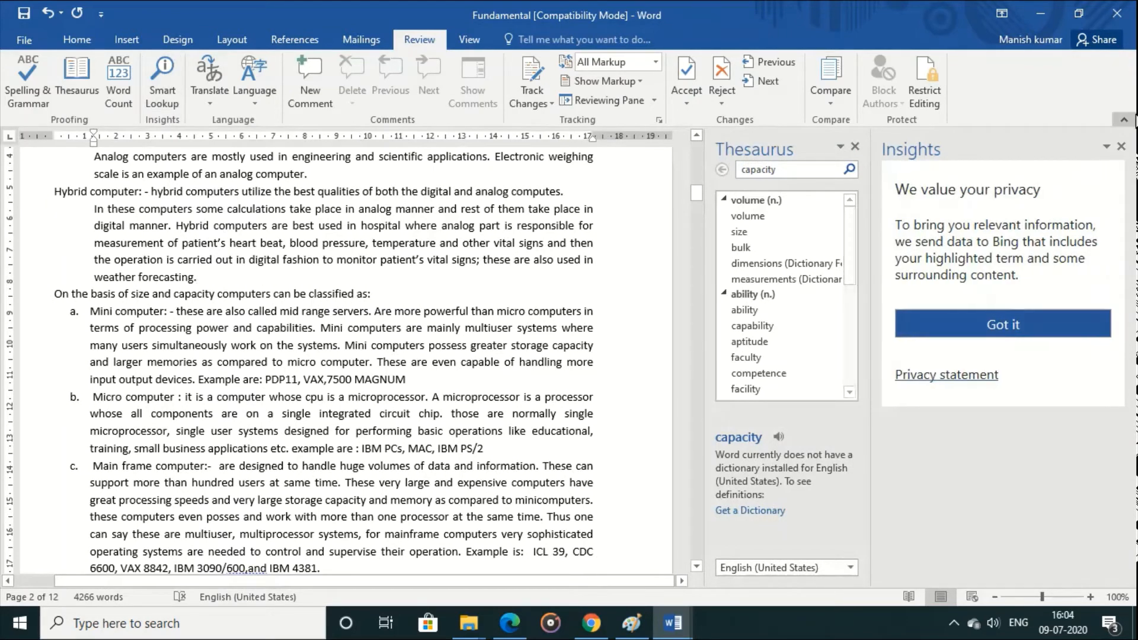
{"action": "left_click", "coordinate": [1122, 146]}
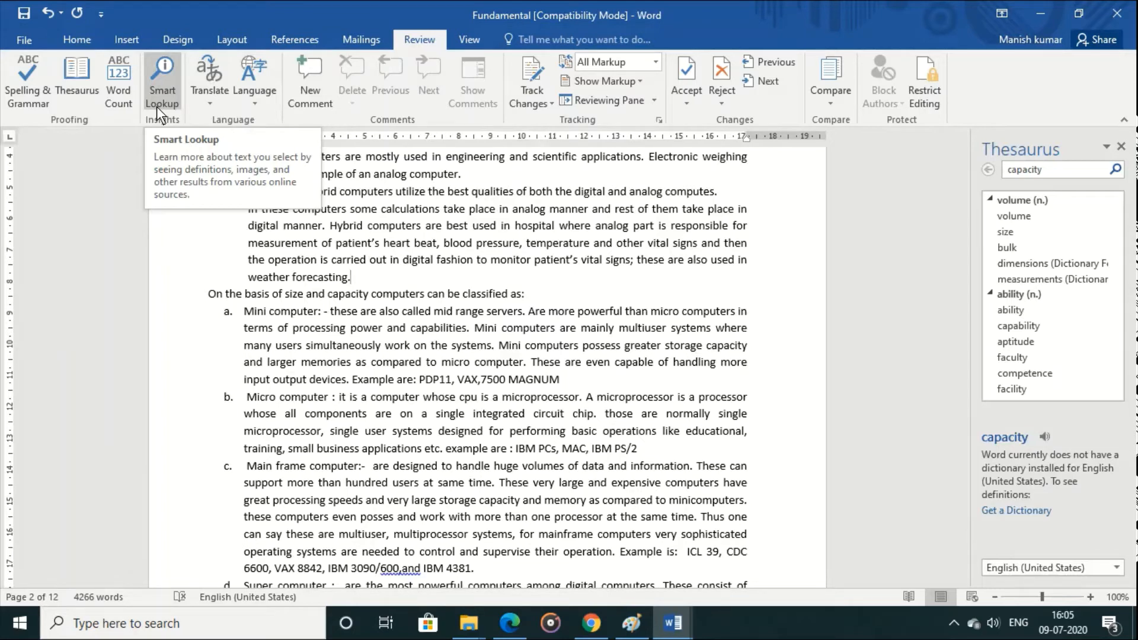
{"action": "left_click", "coordinate": [475, 362]}
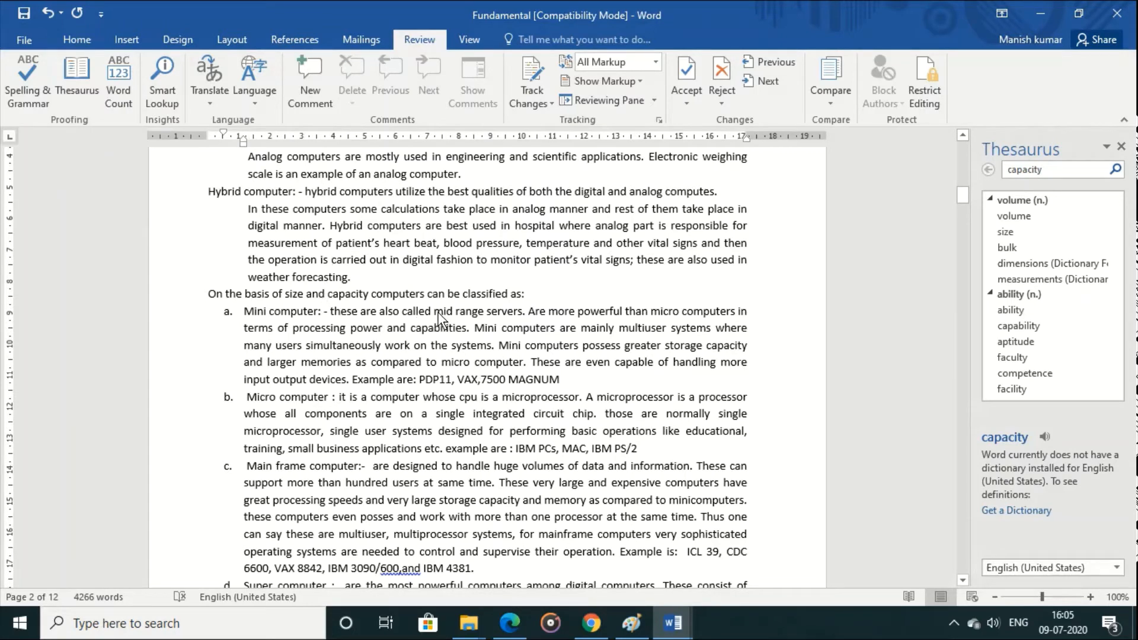
{"action": "left_click_drag", "start_coordinate": [434, 312], "coordinate": [513, 311]}
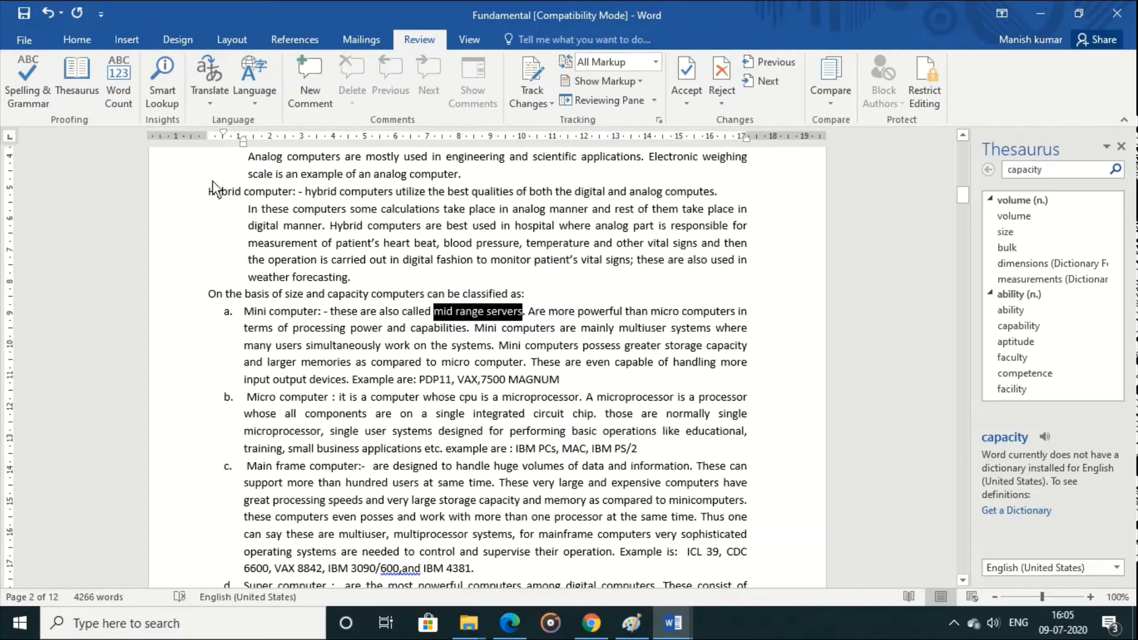
{"action": "left_click", "coordinate": [155, 92]}
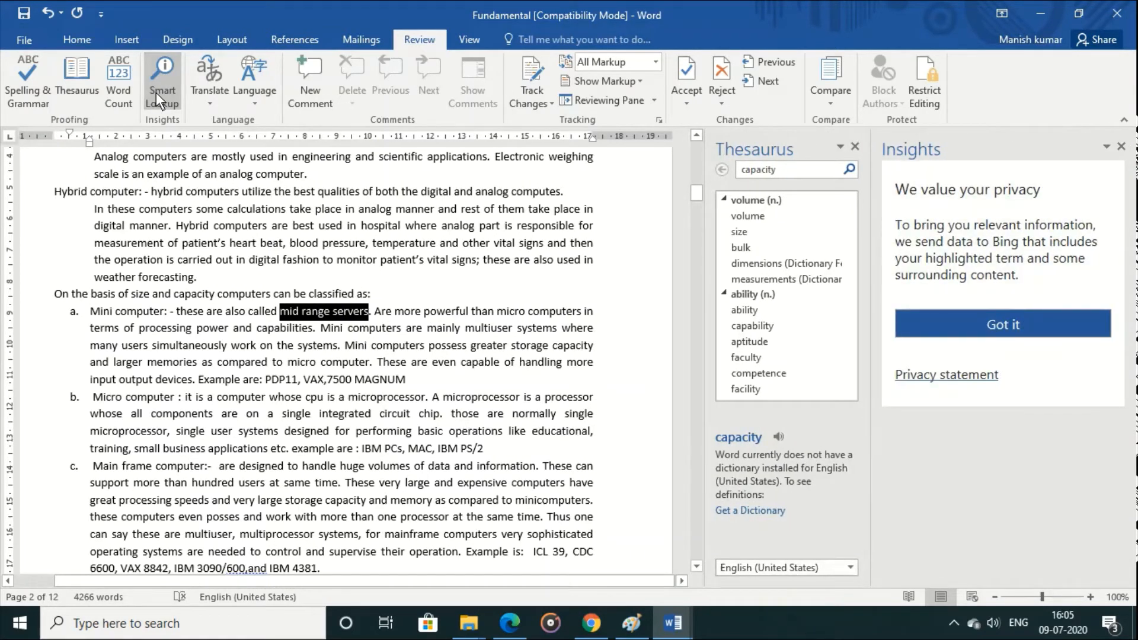
{"action": "left_click", "coordinate": [1008, 331]}
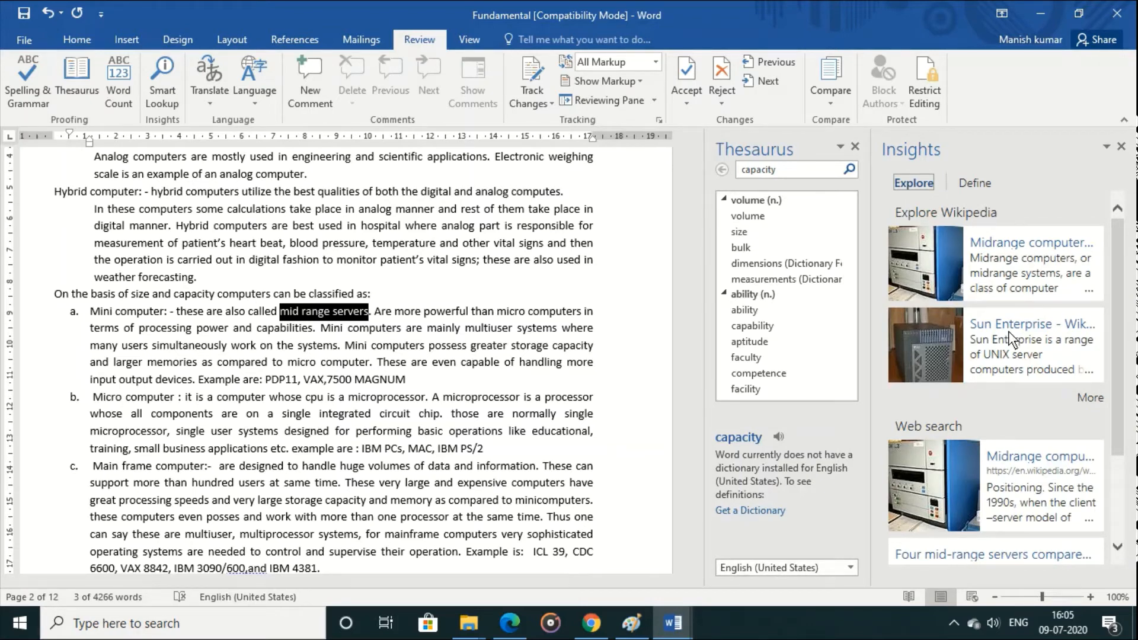
{"action": "mouse_move", "coordinate": [1118, 387]}
{"action": "left_mouse_down"}
{"action": "mouse_move", "coordinate": [1124, 456]}
{"action": "mouse_move", "coordinate": [1125, 393]}
{"action": "left_mouse_up"}
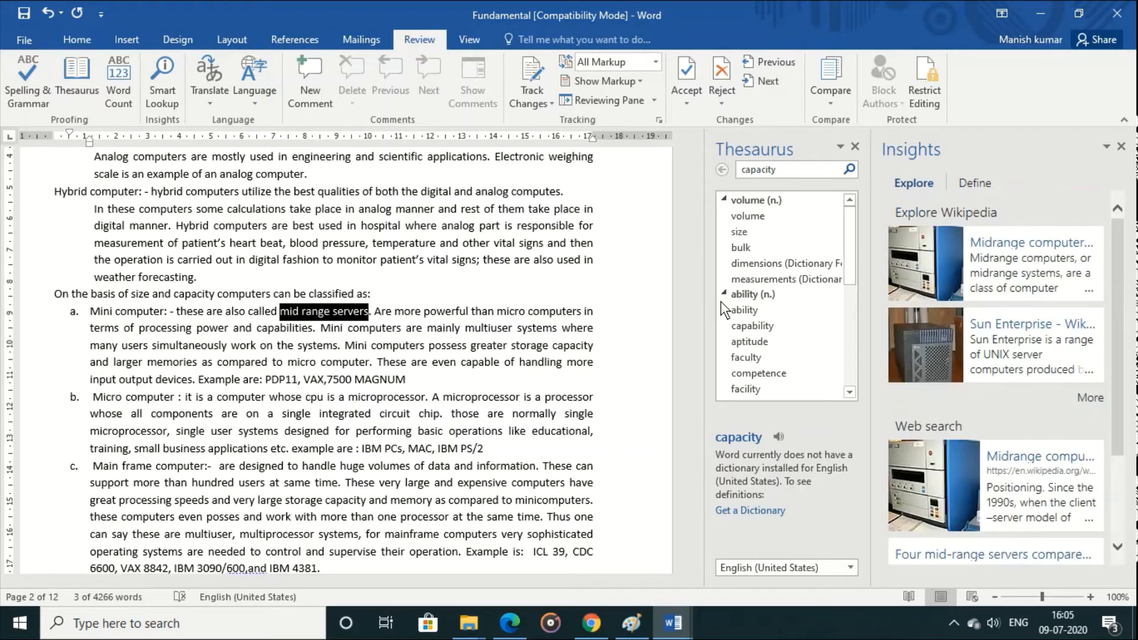
{"action": "left_click", "coordinate": [1121, 147]}
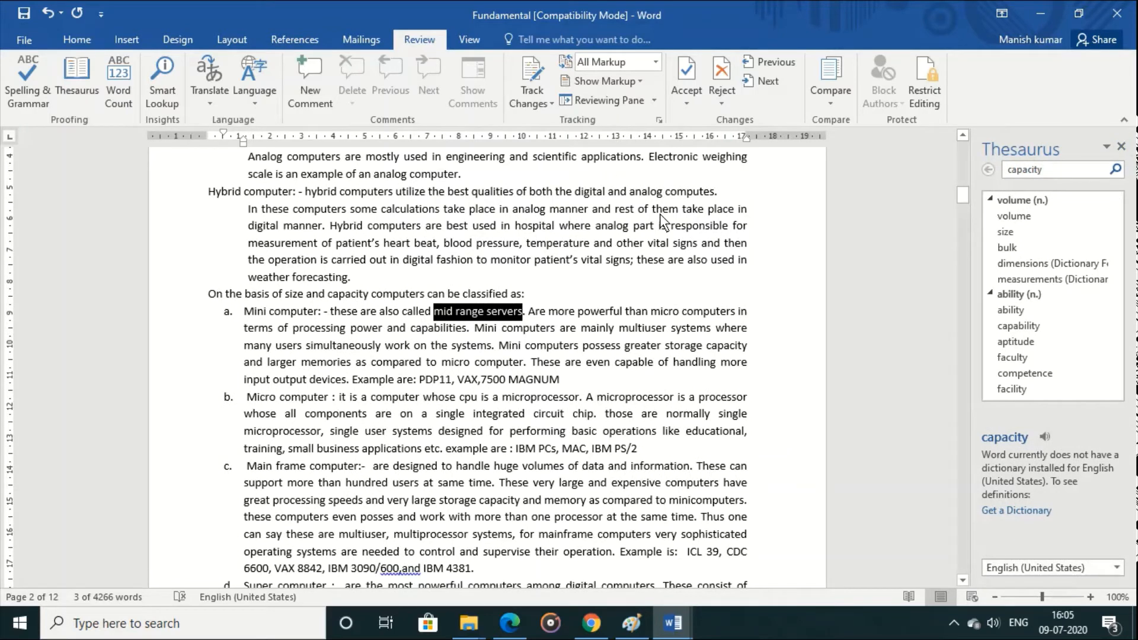
{"action": "left_click", "coordinate": [1121, 147]}
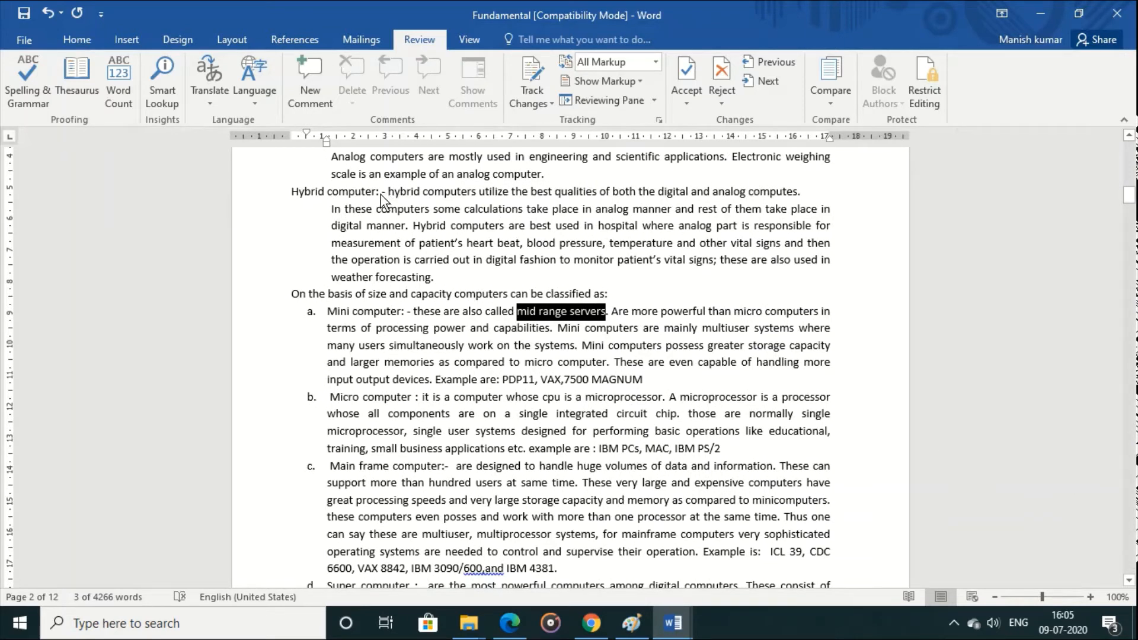
Step: Translate the sentence "hybrid computers utilize the best qualities..." from English (United States) to Hindi and insert the translation into the mini computer item
{"action": "left_click_drag", "start_coordinate": [386, 192], "coordinate": [795, 194]}
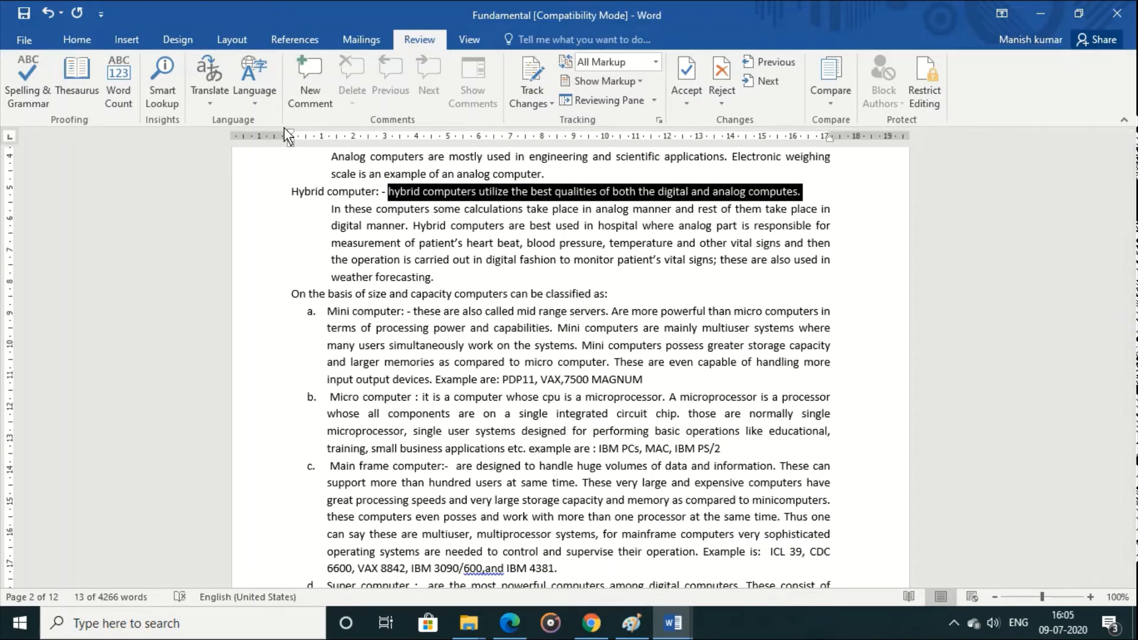
{"action": "left_click", "coordinate": [205, 89]}
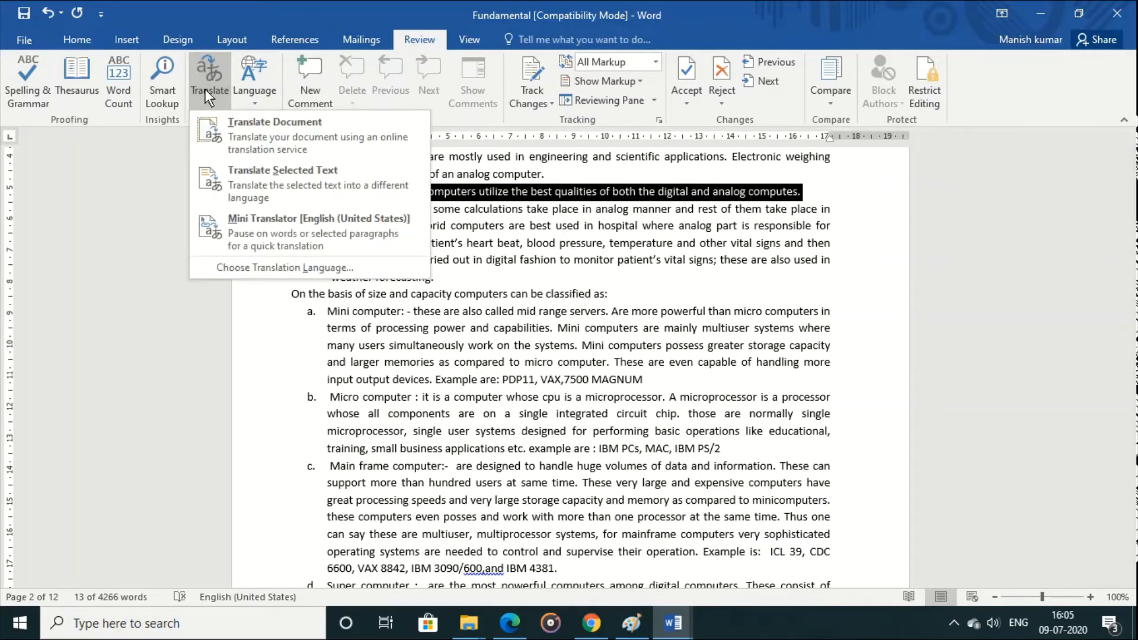
{"action": "left_click", "coordinate": [289, 163]}
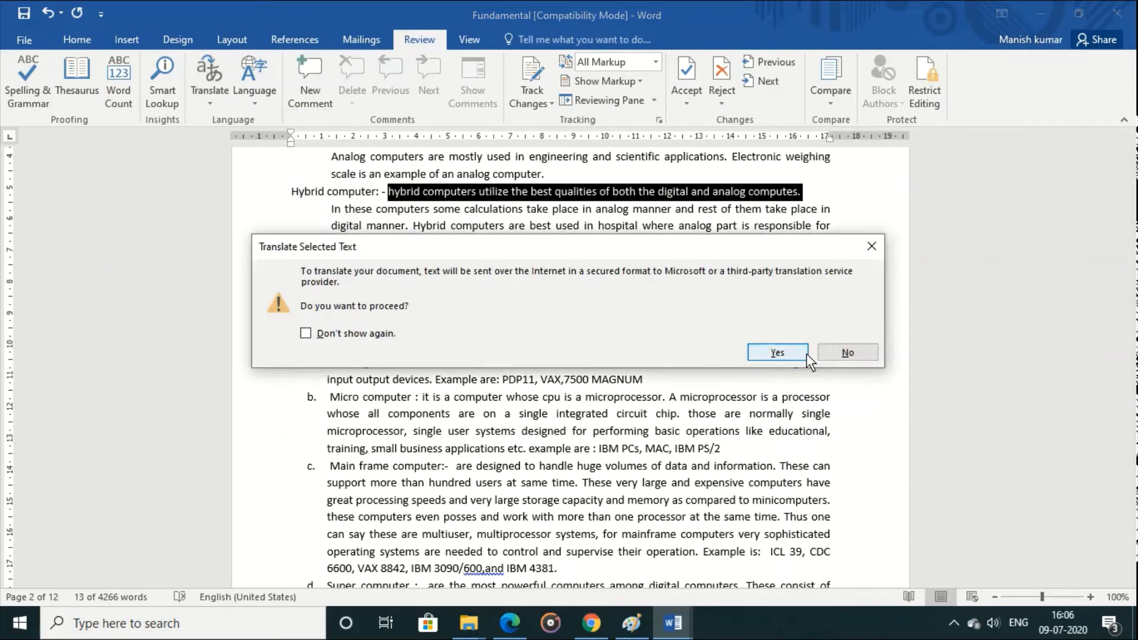
{"action": "left_click", "coordinate": [791, 354]}
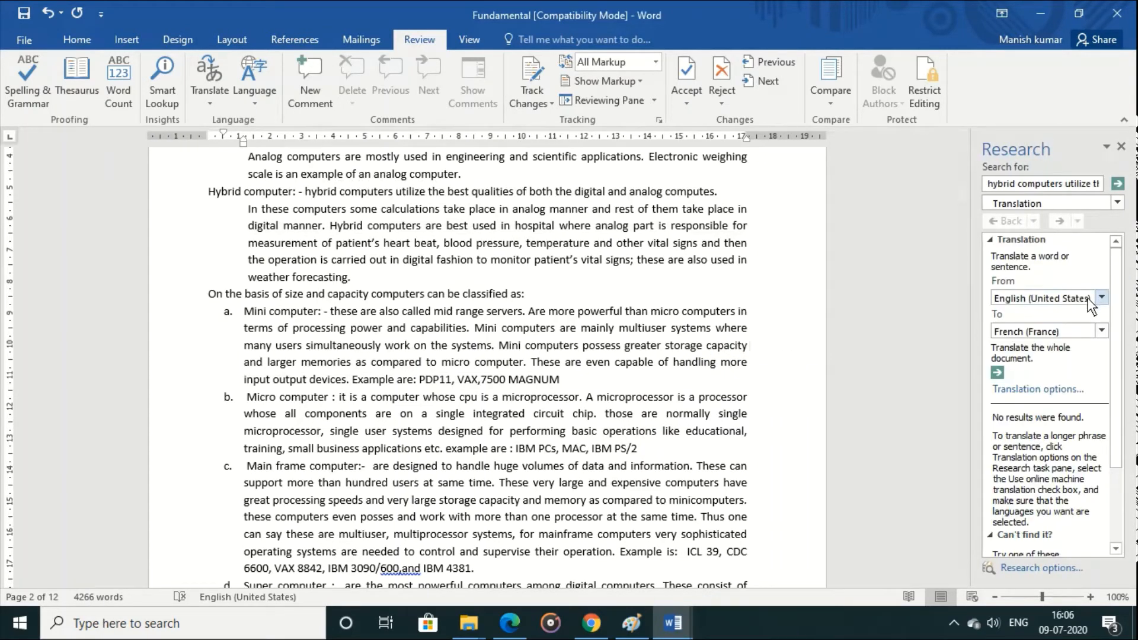
{"action": "left_click", "coordinate": [1098, 331]}
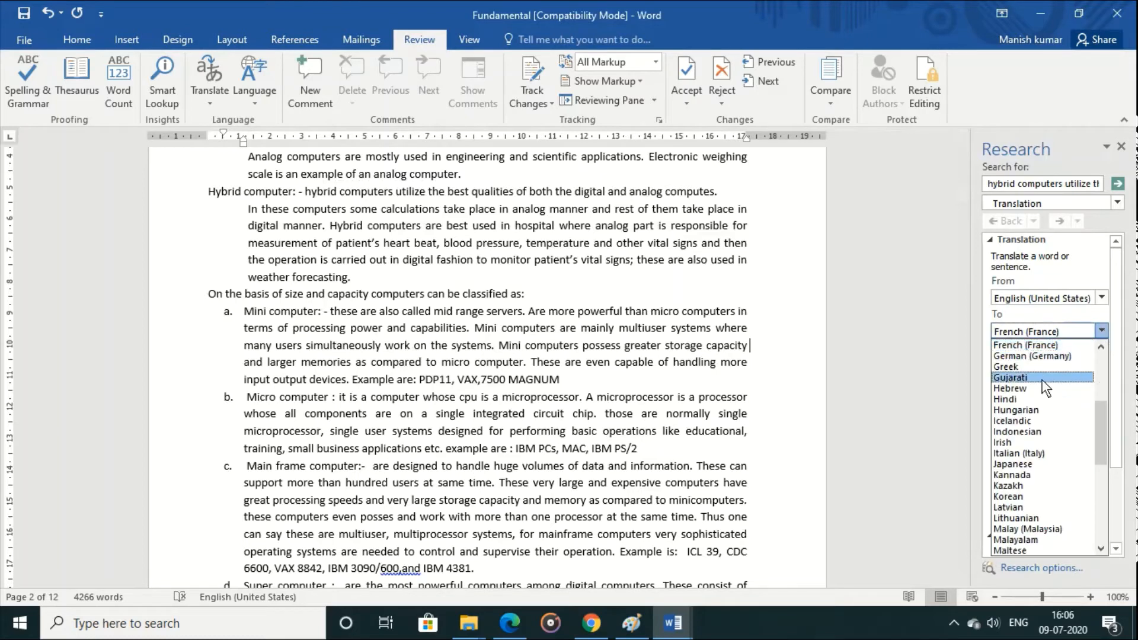
{"action": "left_click", "coordinate": [1030, 398]}
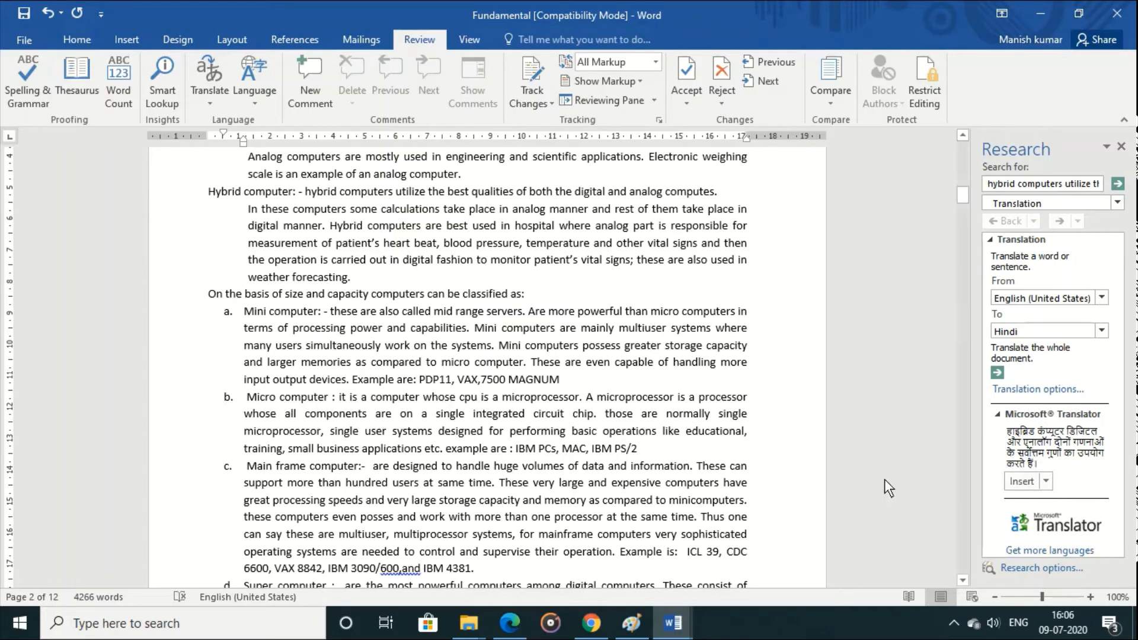
{"action": "left_click", "coordinate": [1019, 483]}
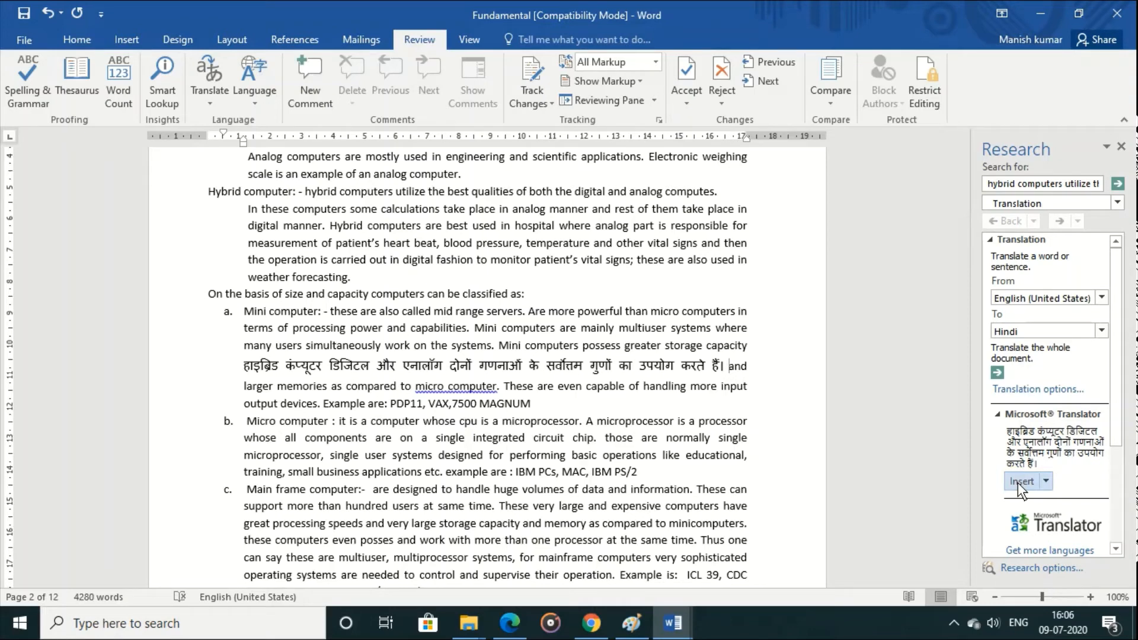
Step: Confirm English (United States) as the proofing language at the inserted translation and close the Research results
{"action": "left_click", "coordinate": [251, 103]}
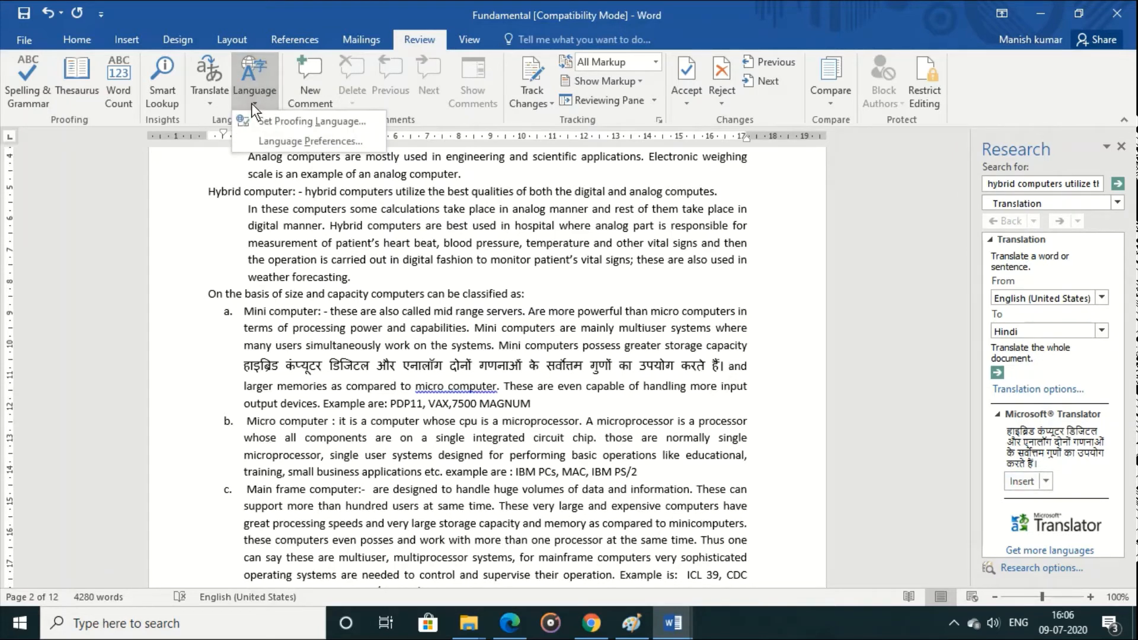
{"action": "left_click", "coordinate": [279, 120]}
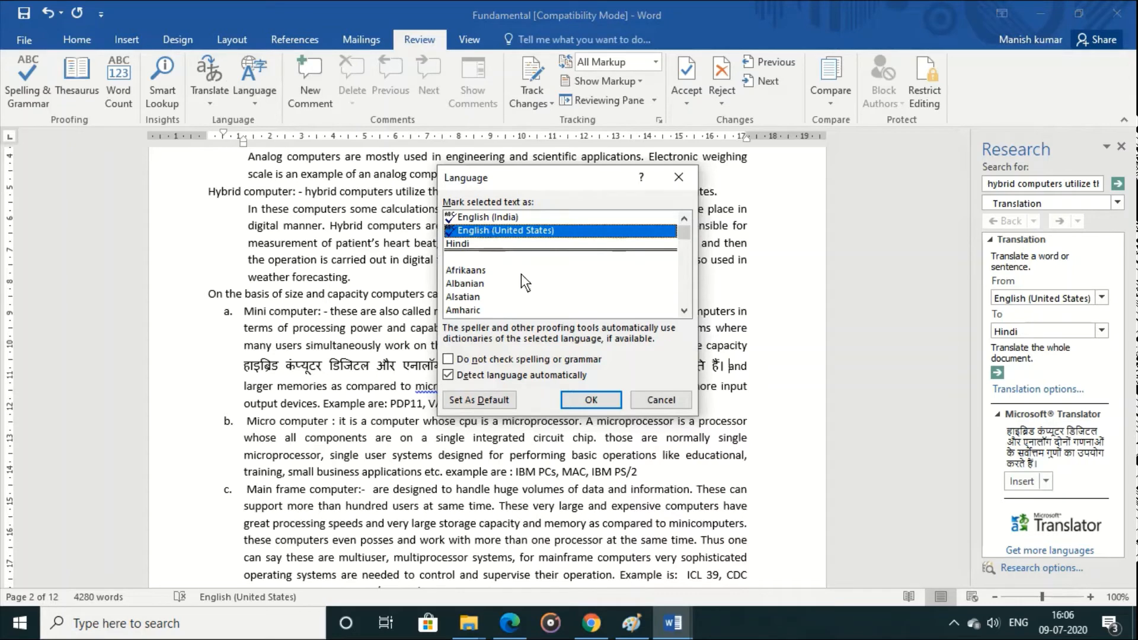
{"action": "left_click", "coordinate": [608, 406]}
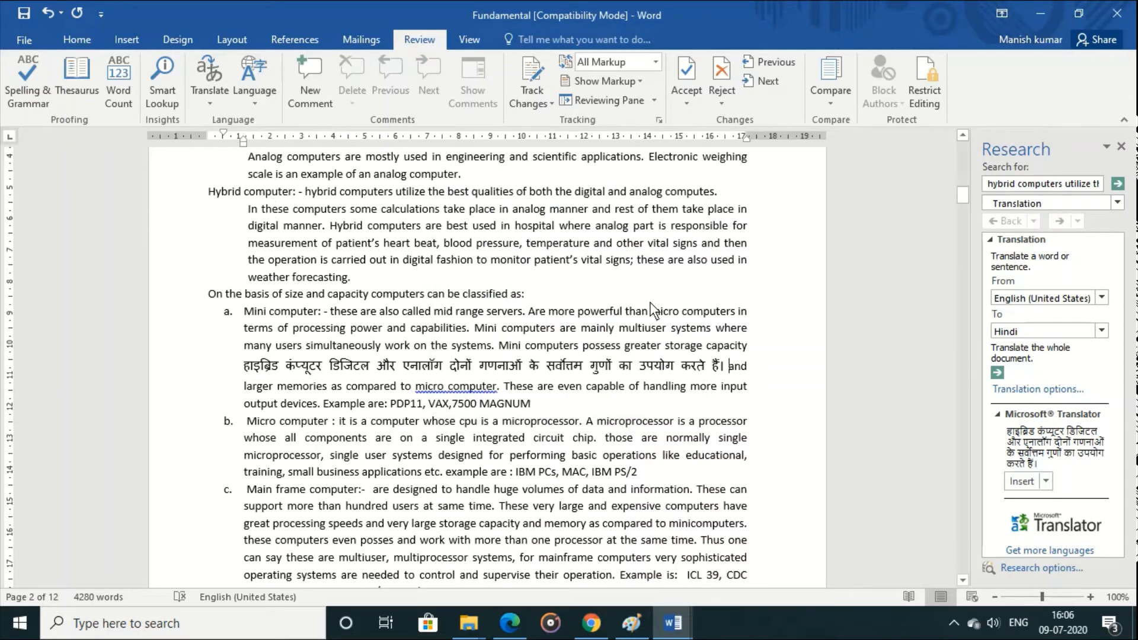
{"action": "left_click", "coordinate": [1122, 146]}
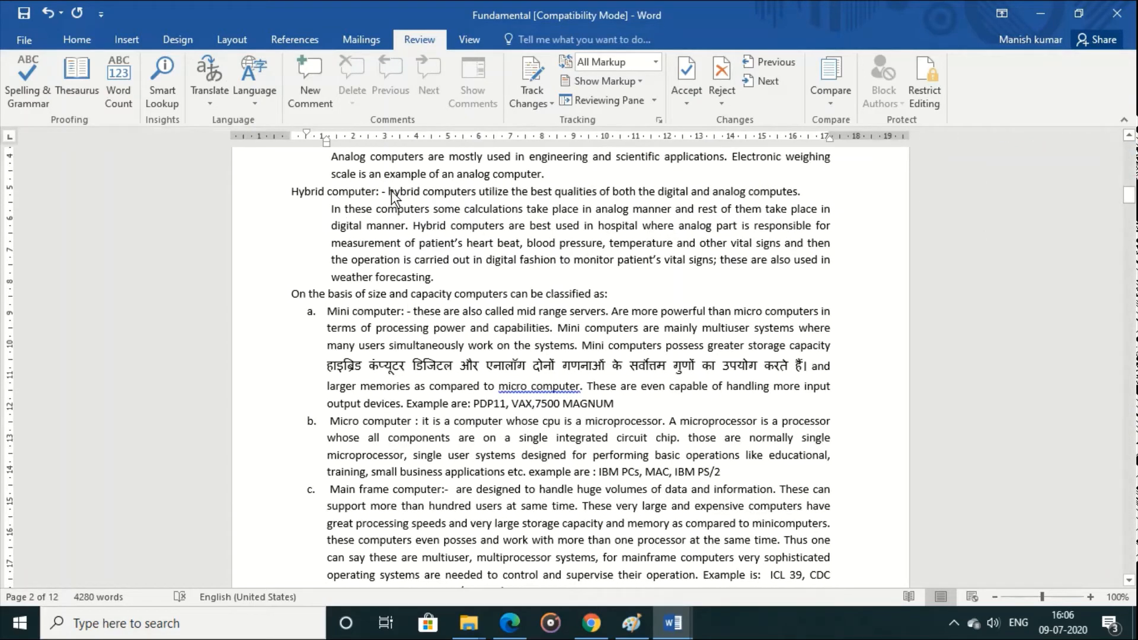
Step: Add the comment "H kjhkjlh" to "hybrid computers" in the hybrid computer sentence
{"action": "left_click_drag", "start_coordinate": [388, 191], "coordinate": [439, 191]}
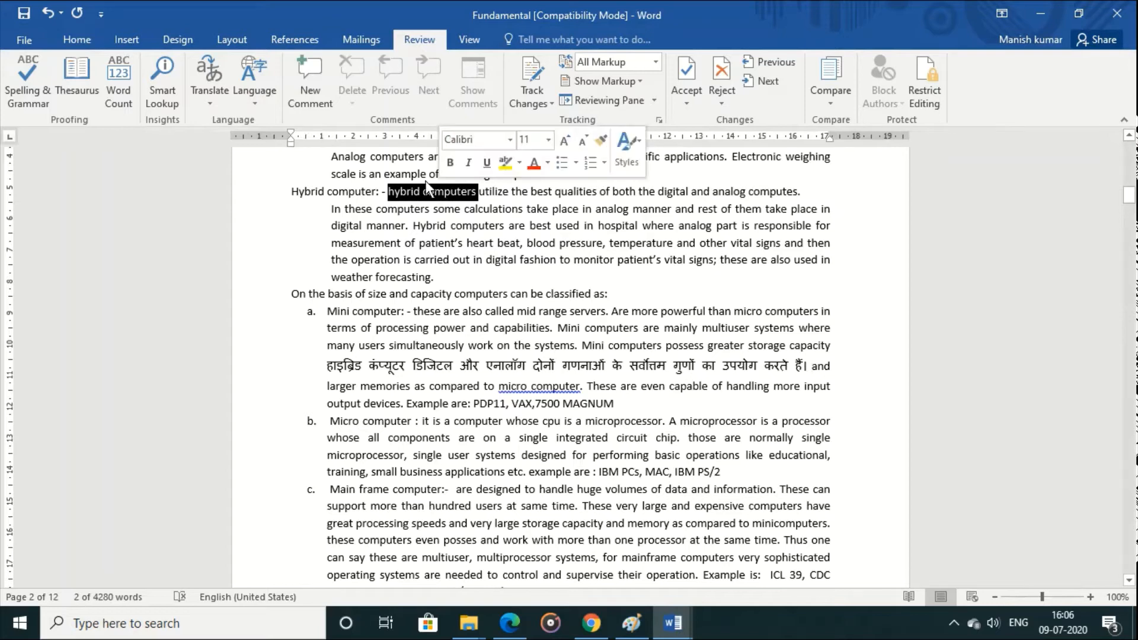
{"action": "left_click", "coordinate": [304, 88]}
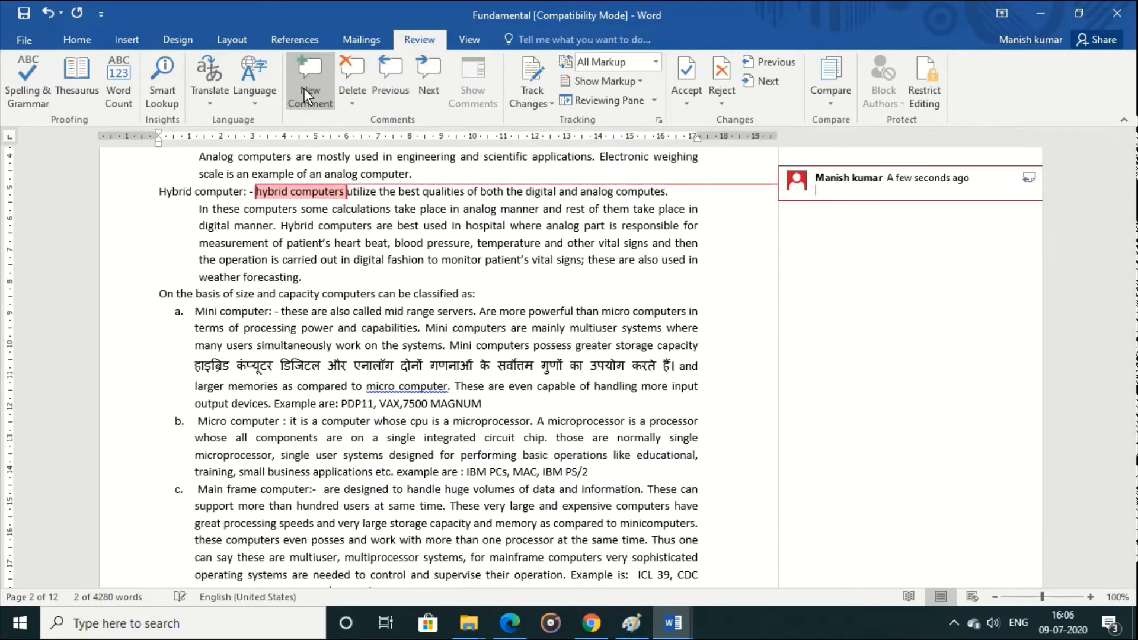
{"action": "type", "text": "H kjhkjh"}
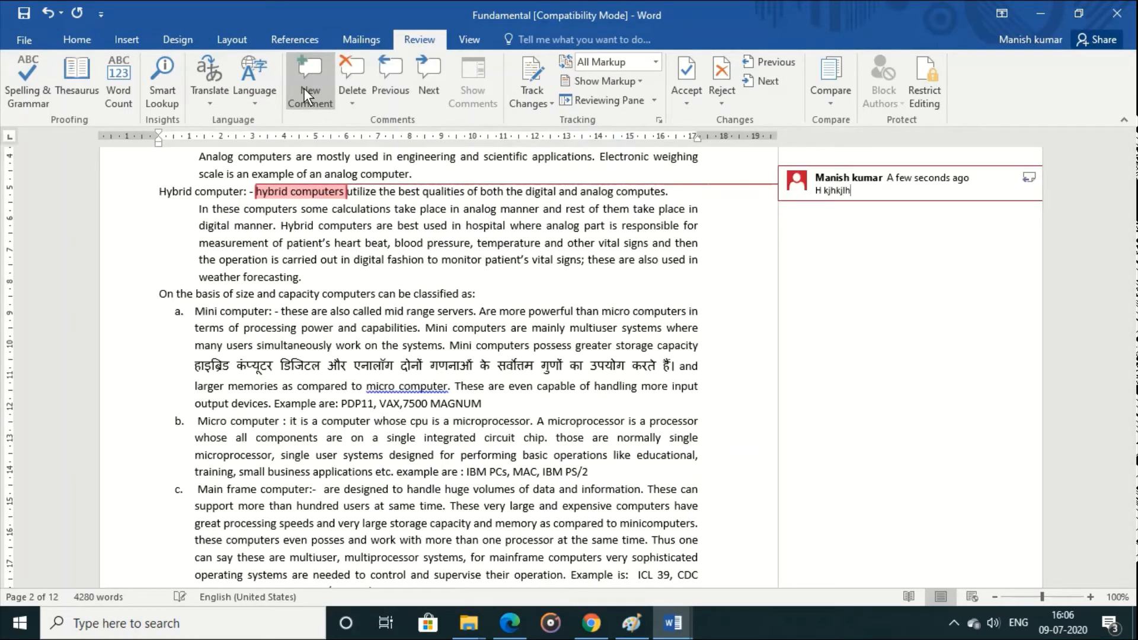
Step: Add the comment "A type of computer" to "micro computer" in the mini computer item
{"action": "left_click", "coordinate": [371, 392]}
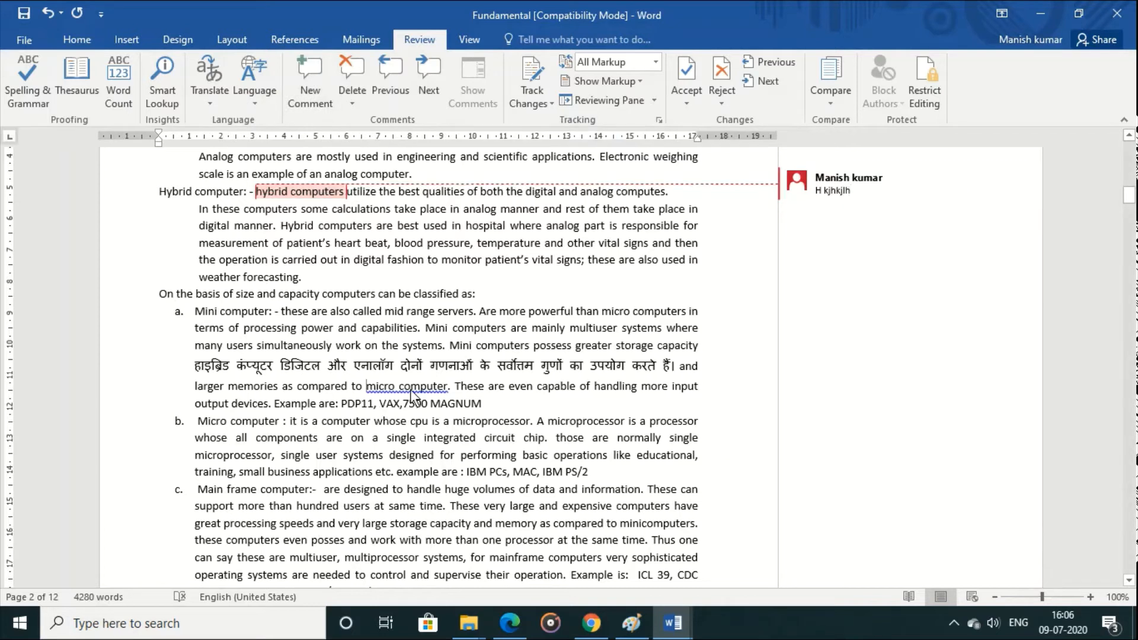
{"action": "left_click_drag", "start_coordinate": [411, 390], "coordinate": [431, 389]}
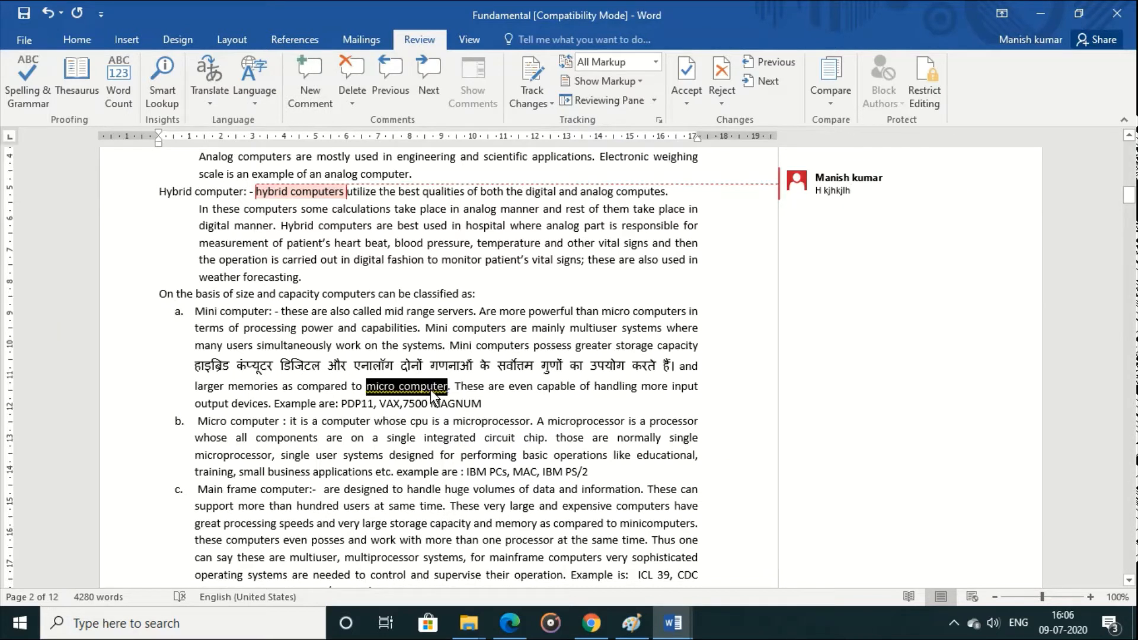
{"action": "left_click", "coordinate": [308, 103]}
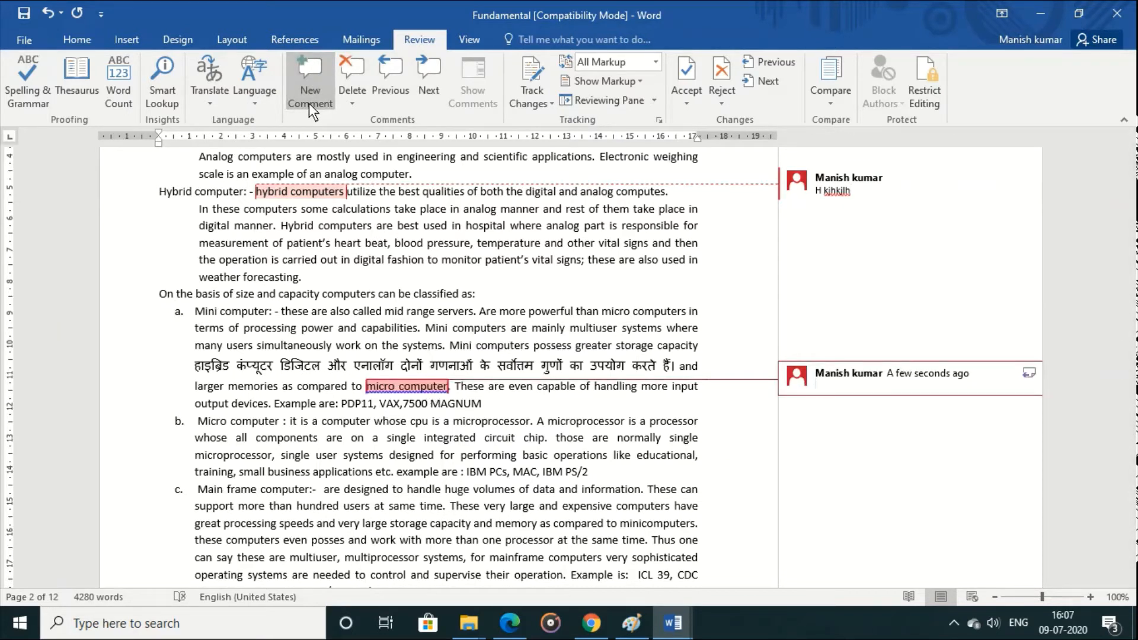
{"action": "type", "text": "A type of computer"}
{"action": "left_click", "coordinate": [498, 272]}
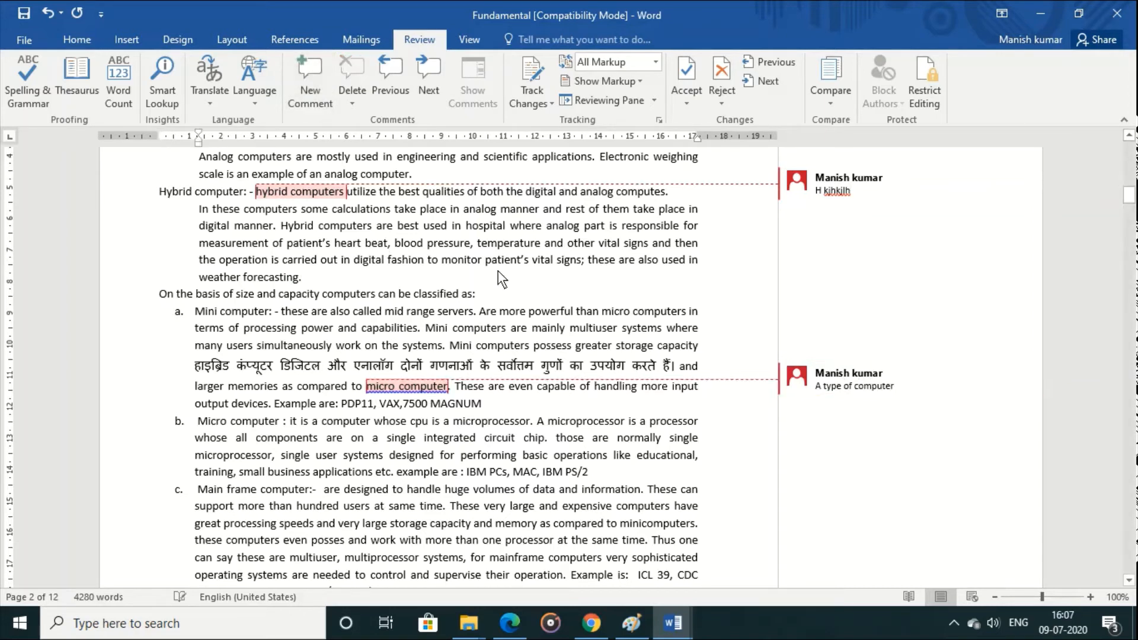
Step: Navigate back and forth between the comments, and hide and redisplay comments in the markup
{"action": "left_click", "coordinate": [387, 91]}
{"action": "left_click", "coordinate": [420, 88]}
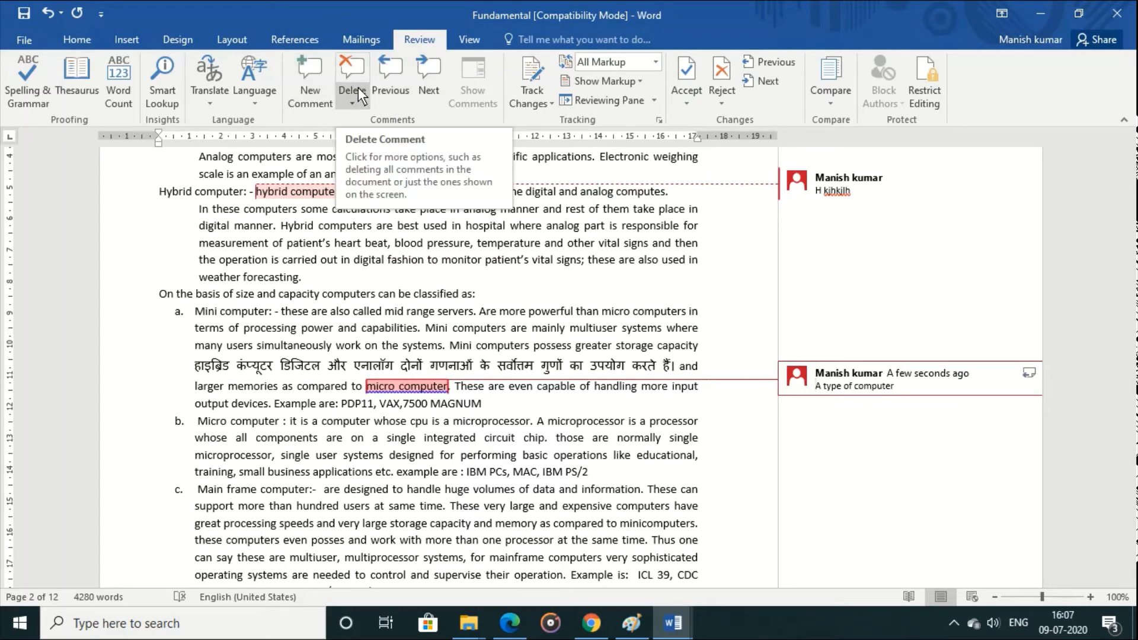
{"action": "left_click", "coordinate": [639, 80]}
{"action": "left_click", "coordinate": [635, 98]}
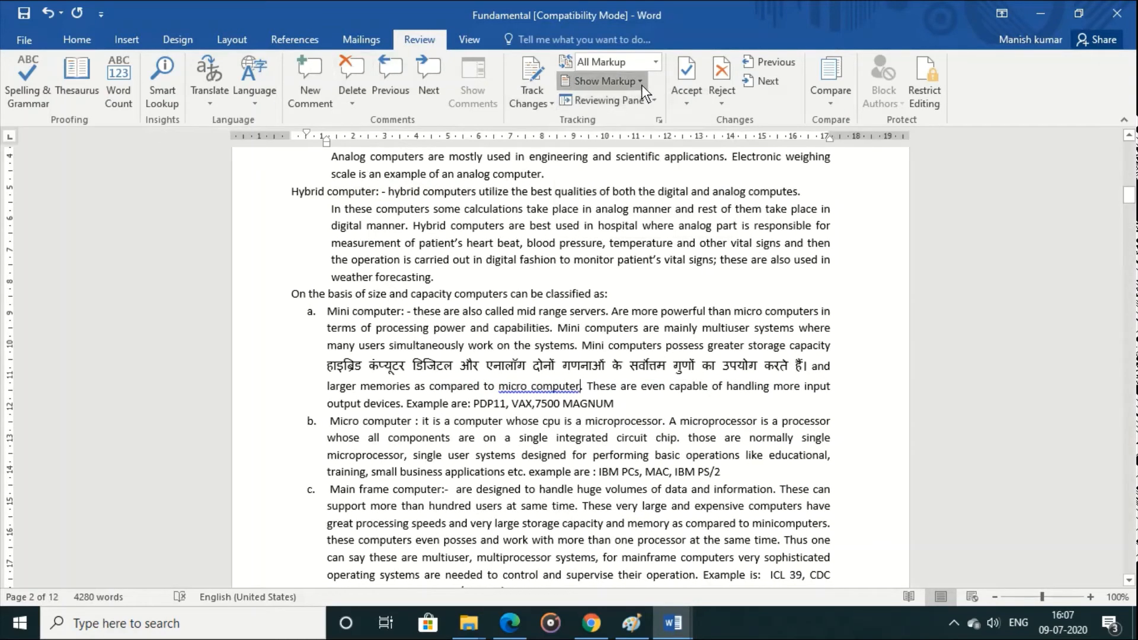
{"action": "left_click", "coordinate": [640, 81]}
{"action": "left_click", "coordinate": [639, 104]}
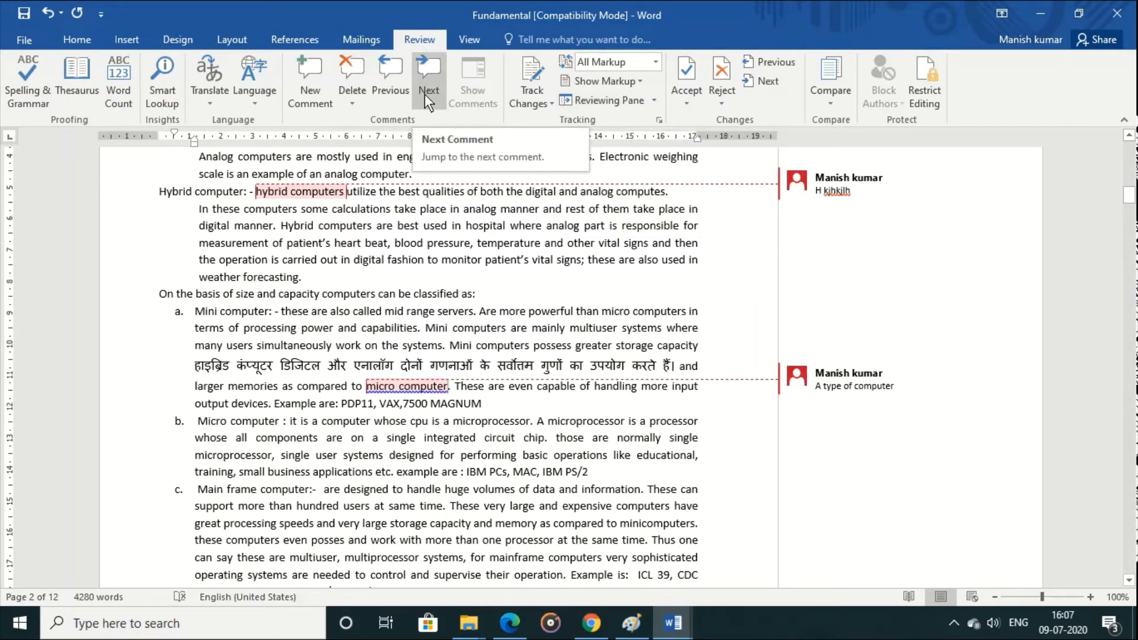
Step: Delete all comments in the document
{"action": "left_click", "coordinate": [351, 95]}
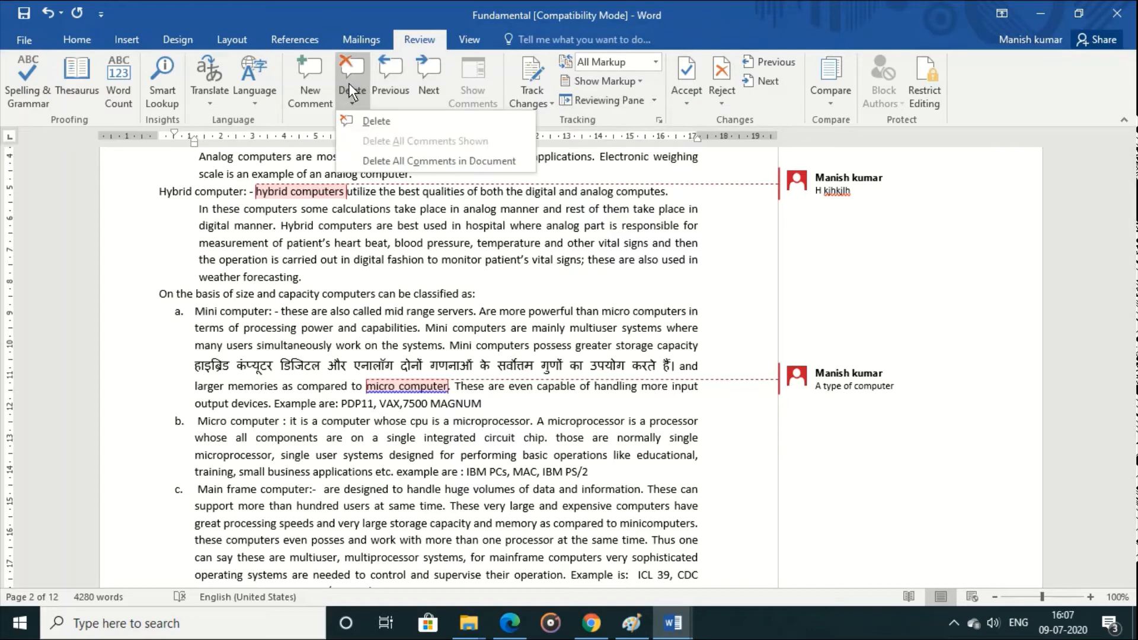
{"action": "left_click", "coordinate": [416, 157]}
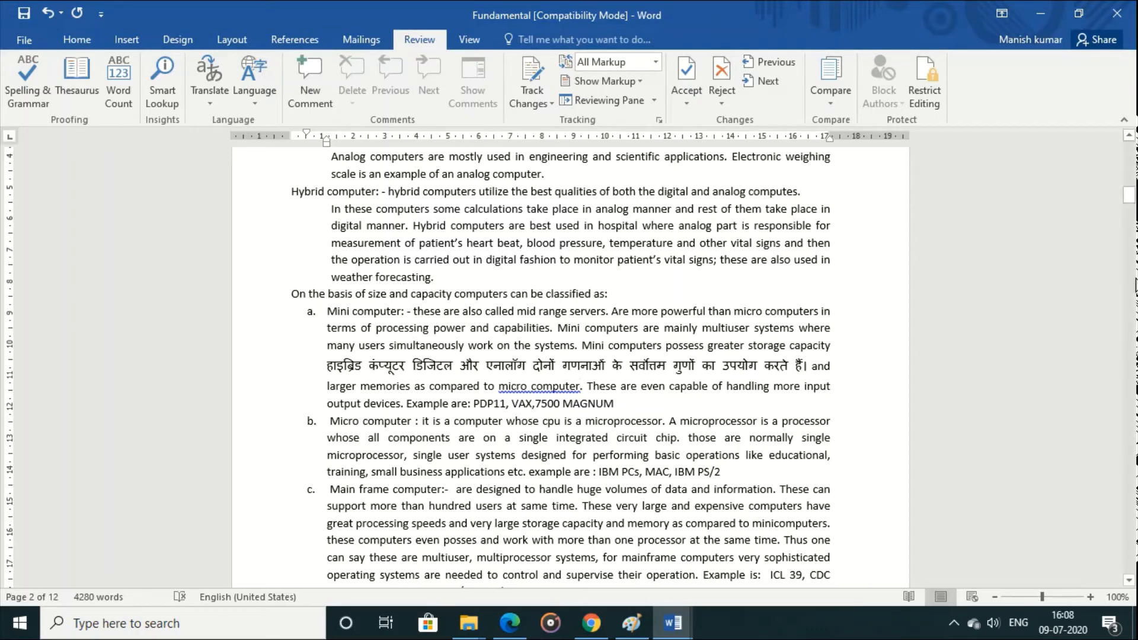
Step: Turn on change tracking and replace "numbers" with "jhjk hk" in the Leibnitz's Calculator paragraph
{"action": "left_click_drag", "start_coordinate": [1130, 195], "coordinate": [1136, 237]}
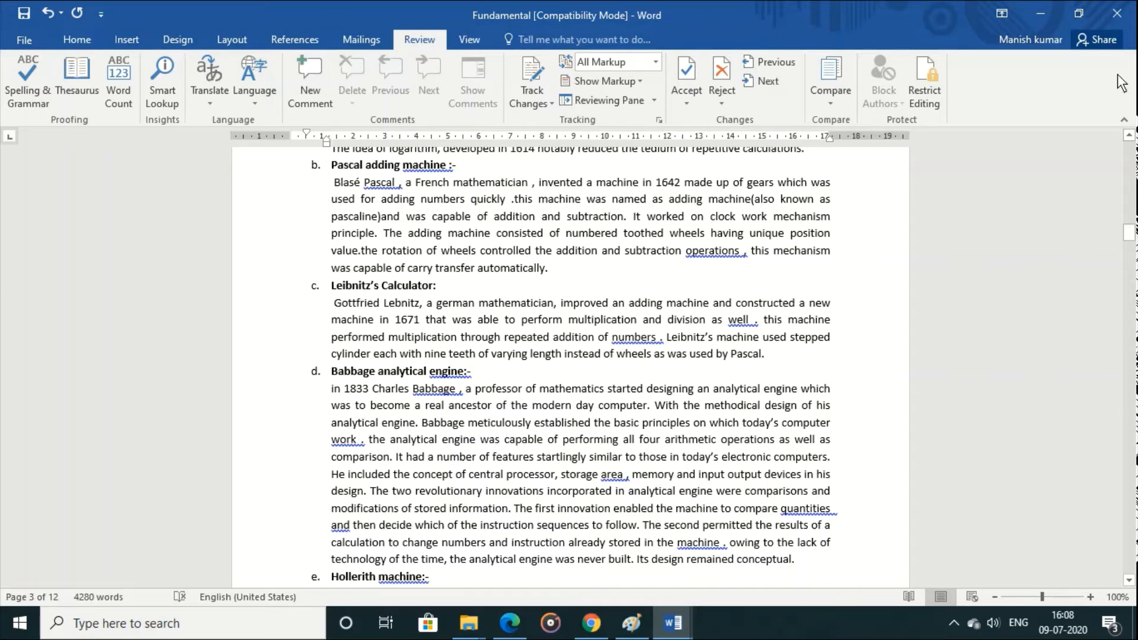
{"action": "left_click", "coordinate": [549, 93]}
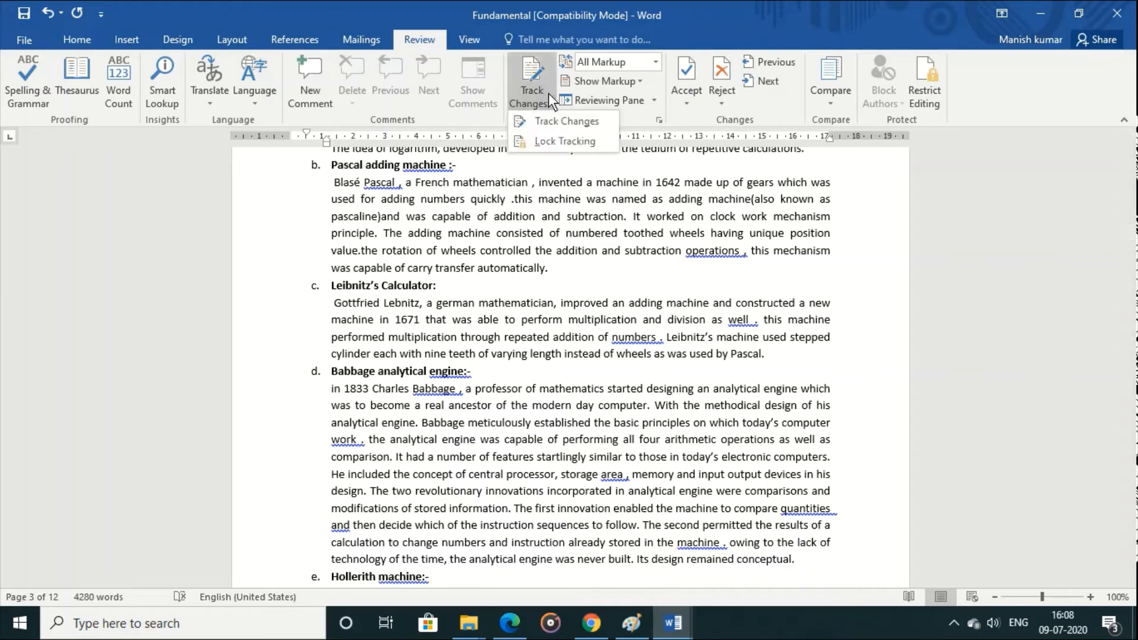
{"action": "left_click", "coordinate": [560, 122]}
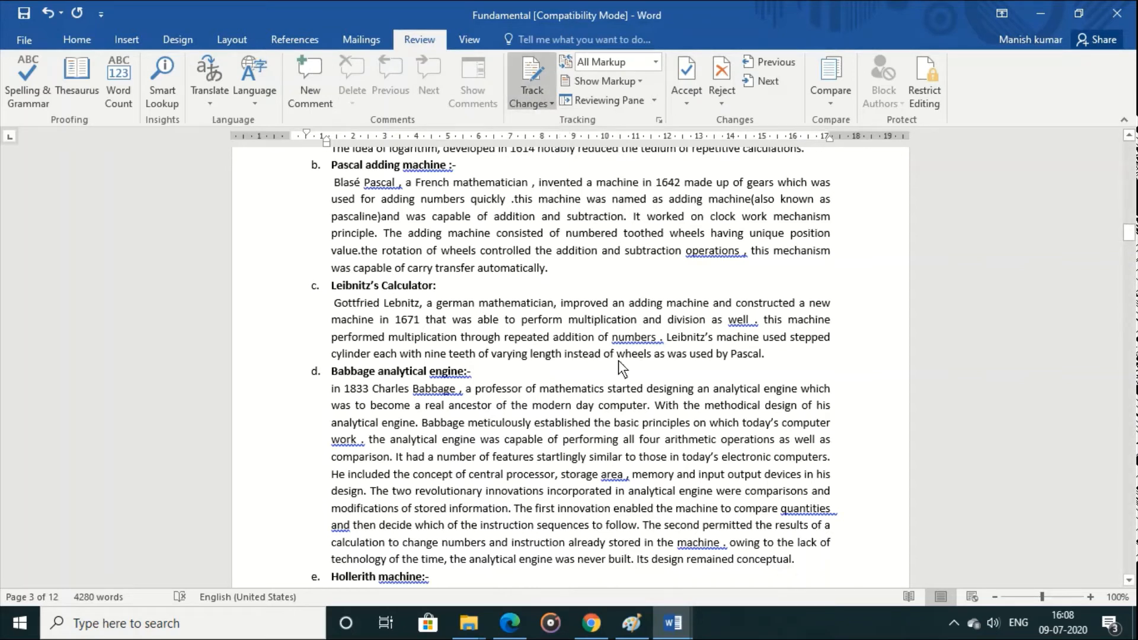
{"action": "left_click_drag", "start_coordinate": [612, 338], "coordinate": [656, 339]}
{"action": "type", "text": "jhjk hk"}
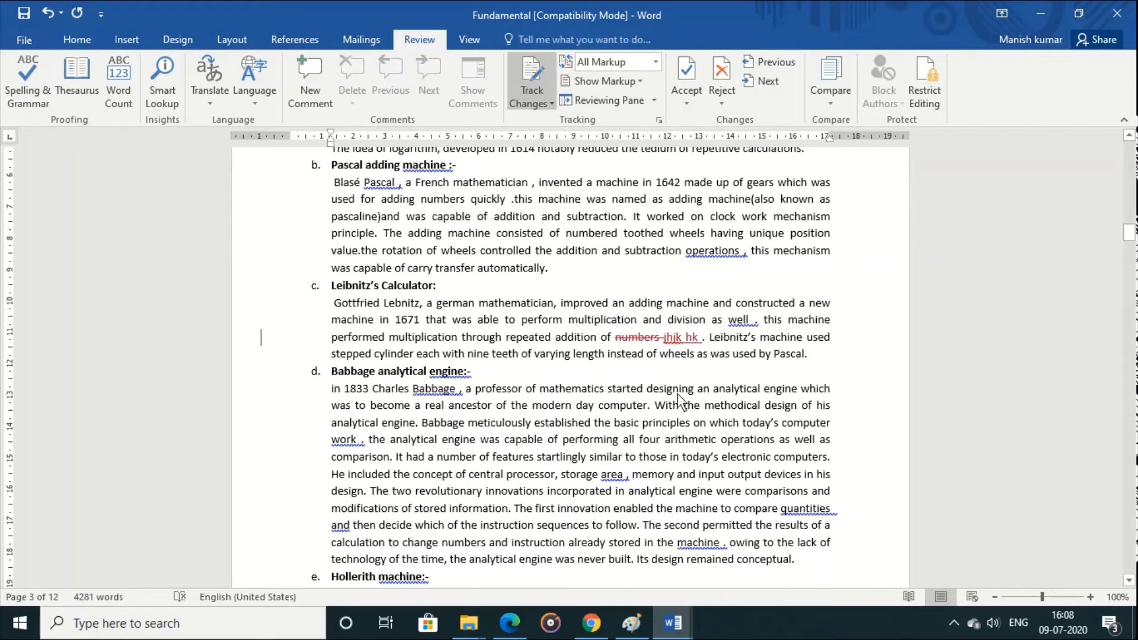
Step: In the Babbage analytical engine paragraph, replace "principles" with "rules" and add "this is our computer" at the end
{"action": "left_click_drag", "start_coordinate": [643, 427], "coordinate": [693, 431]}
{"action": "type", "text": "rul"}
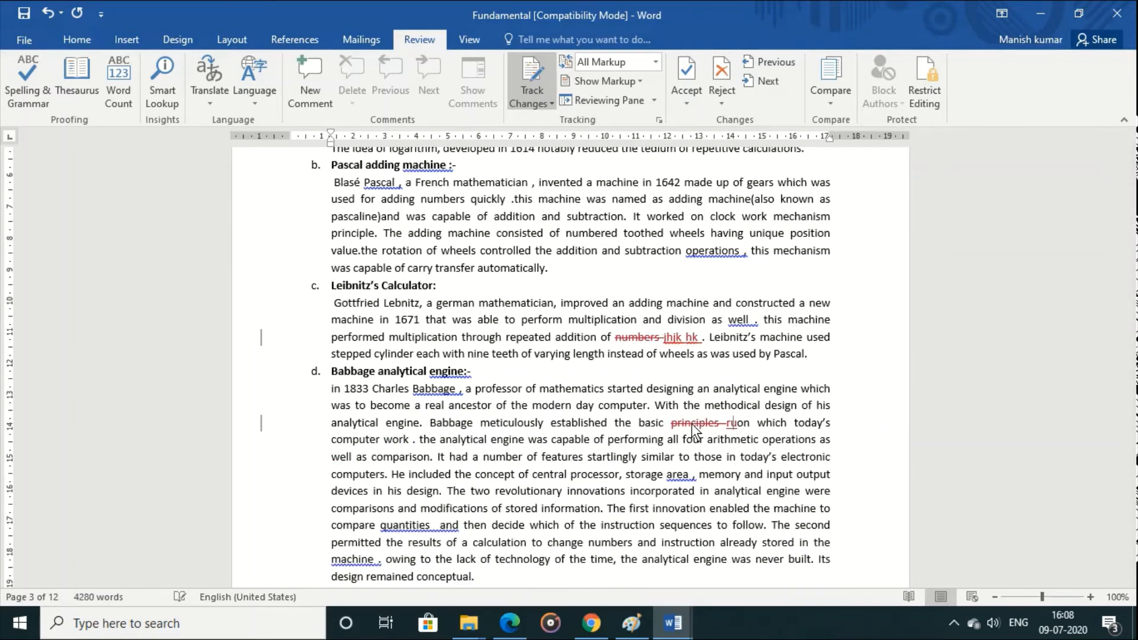
{"action": "type", "text": "es"}
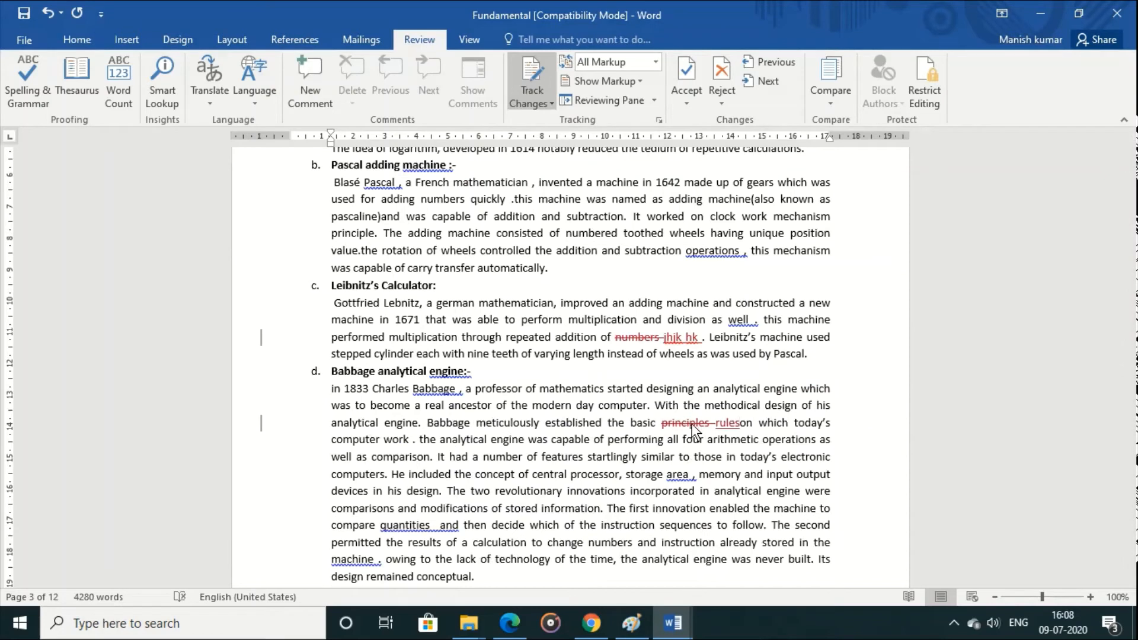
{"action": "left_click", "coordinate": [543, 579]}
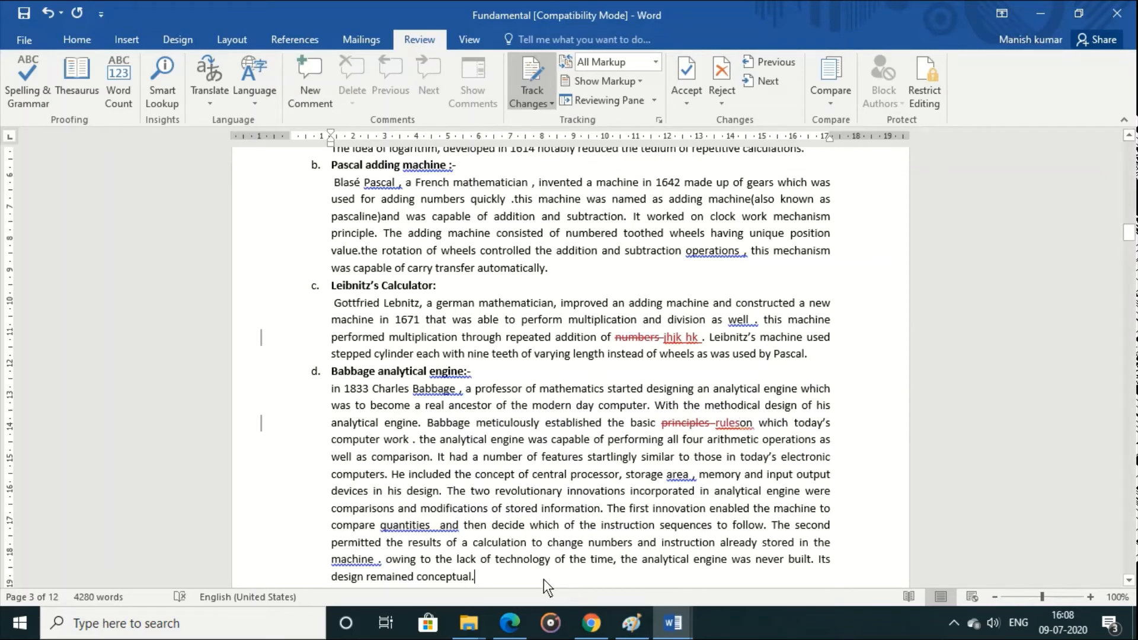
{"action": "type", "text": "this is our"}
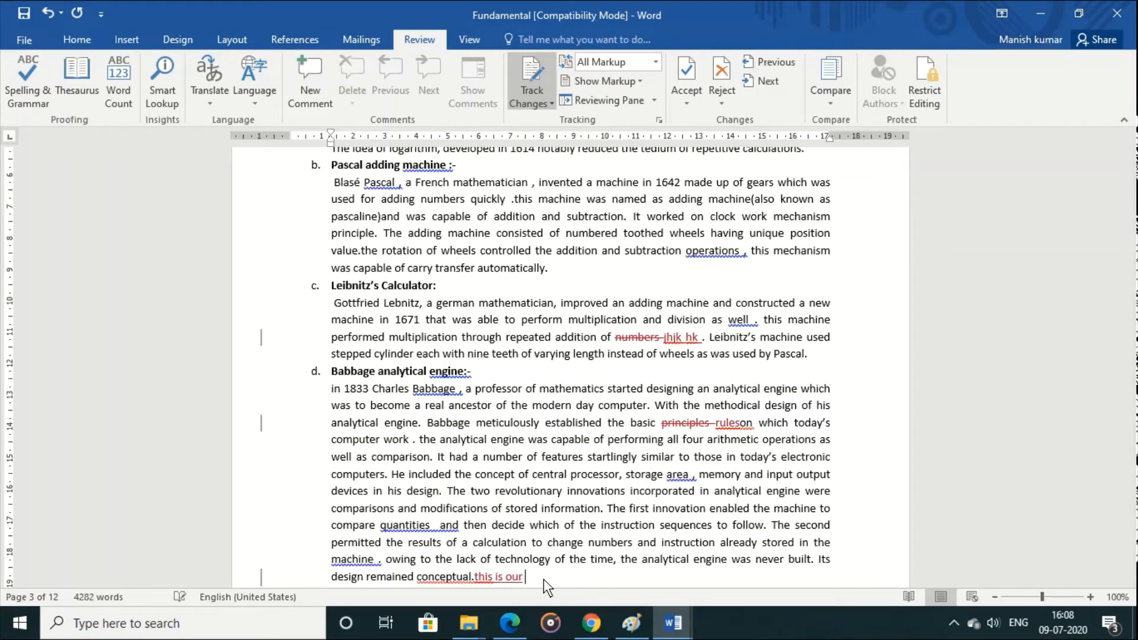
{"action": "type", "text": " computer"}
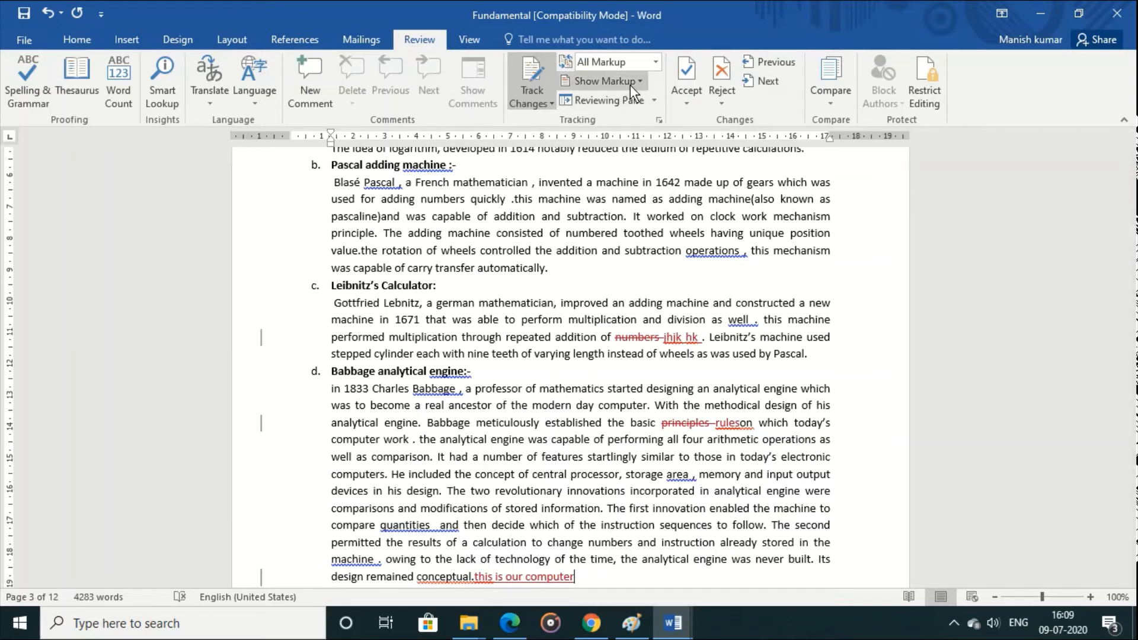
{"action": "left_click", "coordinate": [653, 104]}
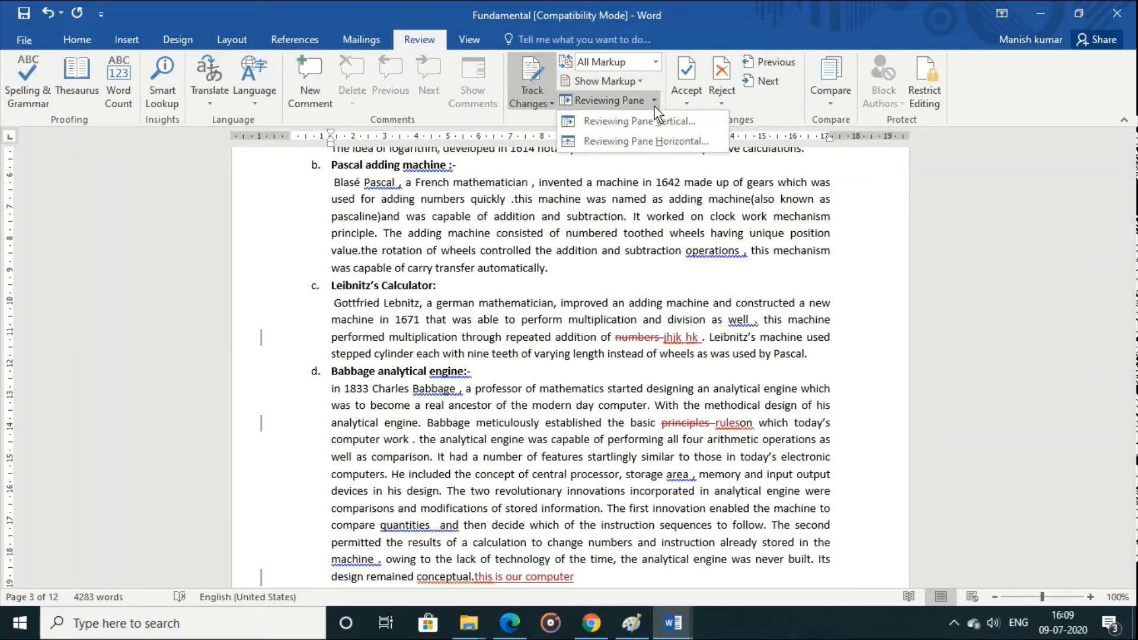
{"action": "left_click", "coordinate": [654, 106]}
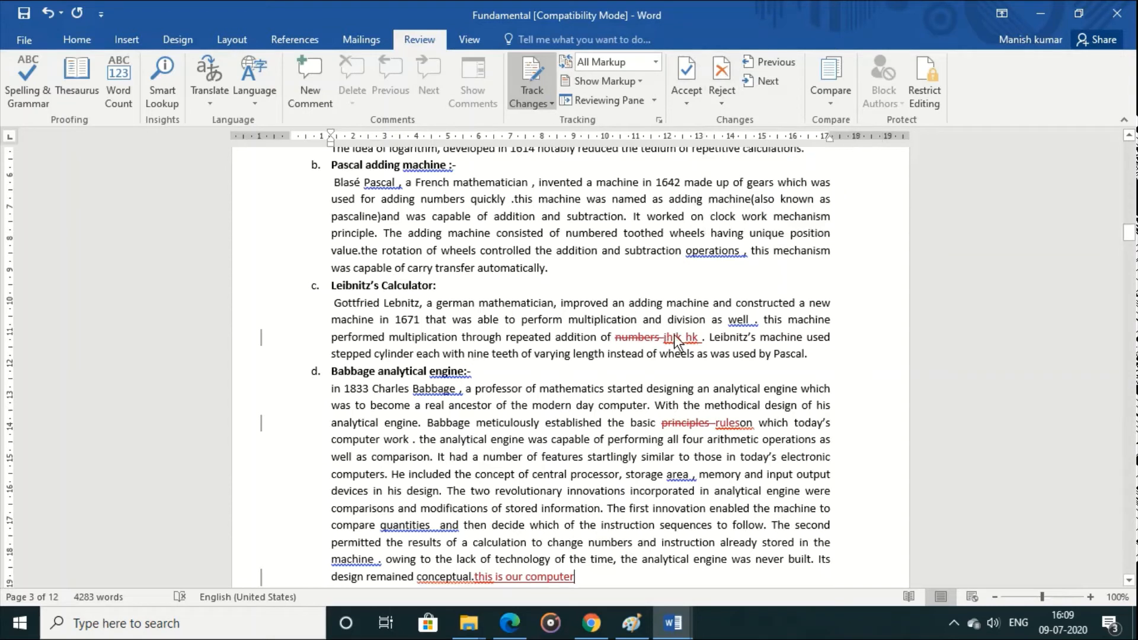
Step: Reject the tracked deletion of "numbers" and the tracked insertion "jhjk hk" in the Leibnitz's Calculator paragraph
{"action": "mouse_move", "coordinate": [675, 335]}
{"action": "left_click", "coordinate": [681, 104]}
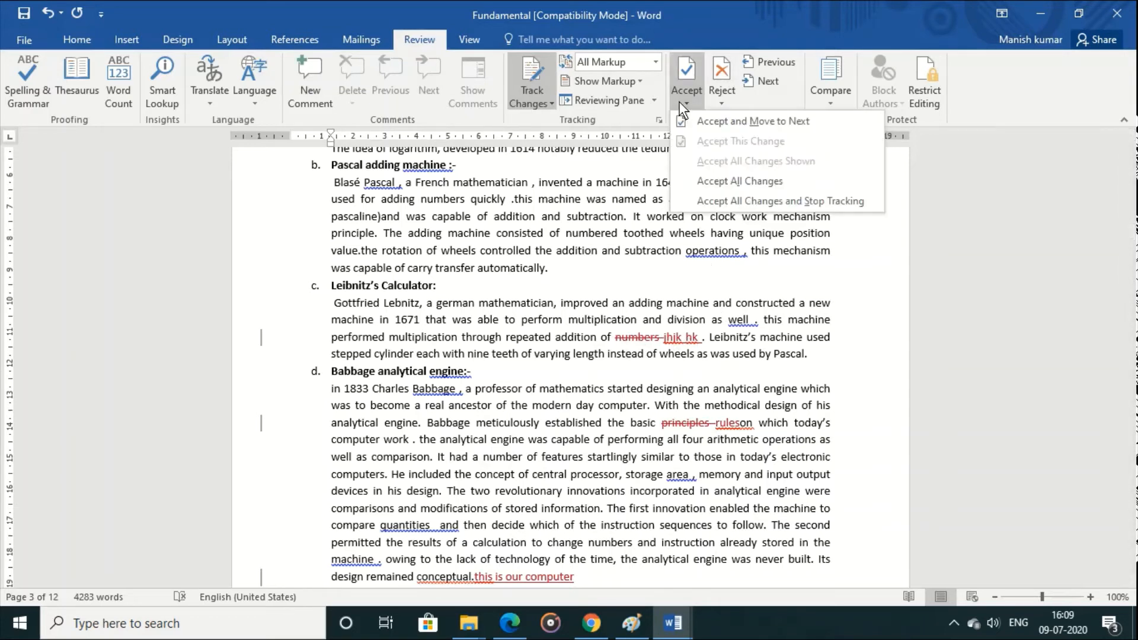
{"action": "left_click", "coordinate": [721, 121]}
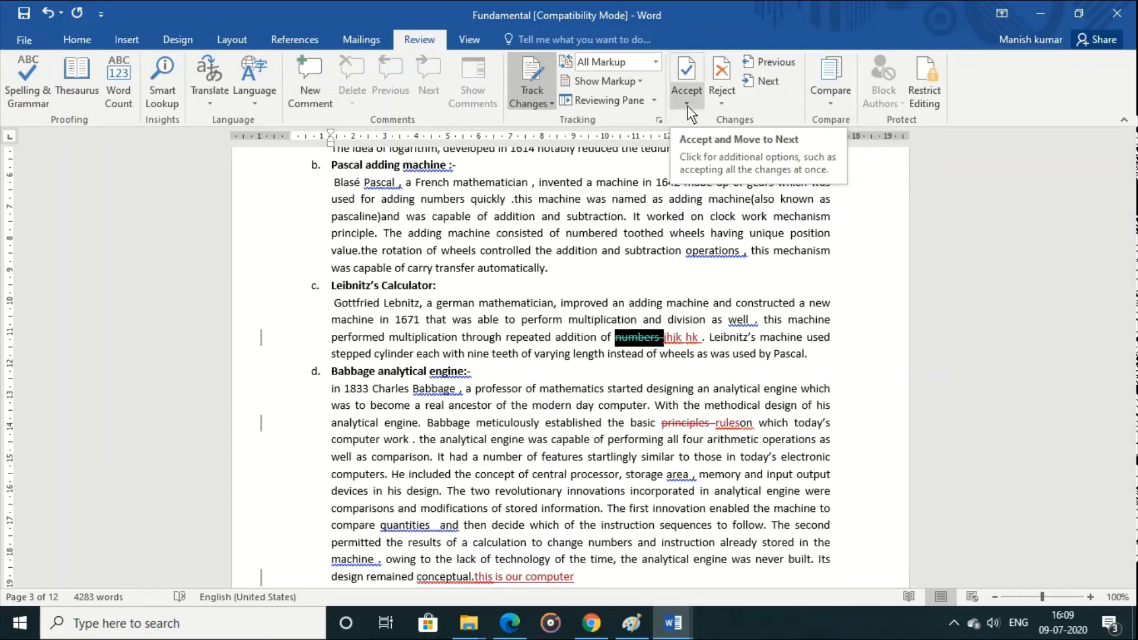
{"action": "left_click", "coordinate": [720, 103]}
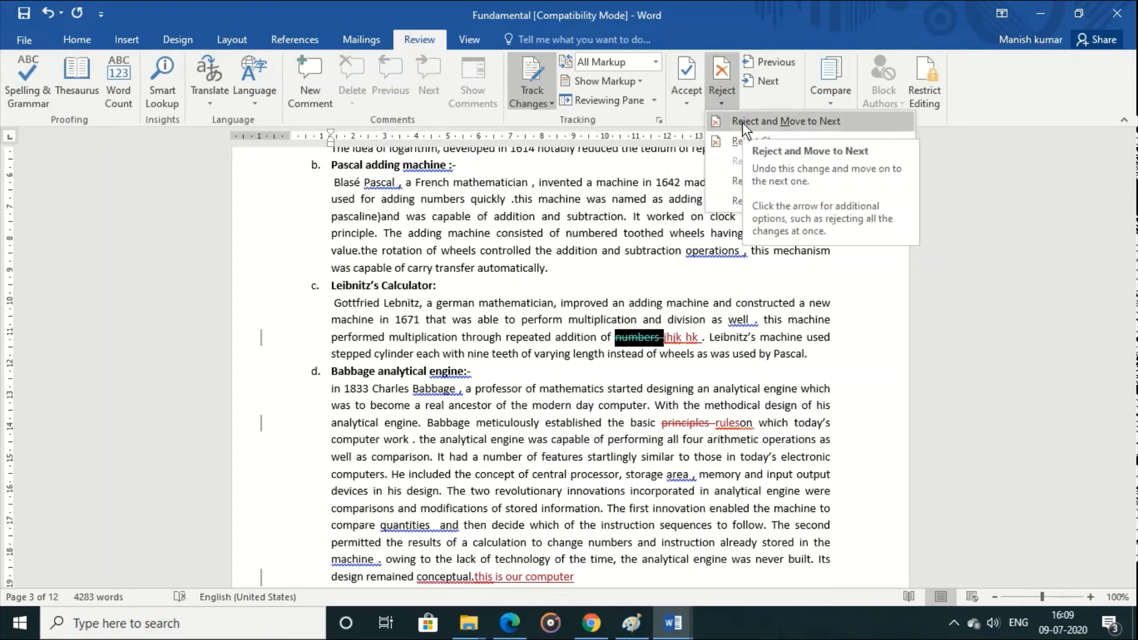
{"action": "left_click", "coordinate": [742, 122]}
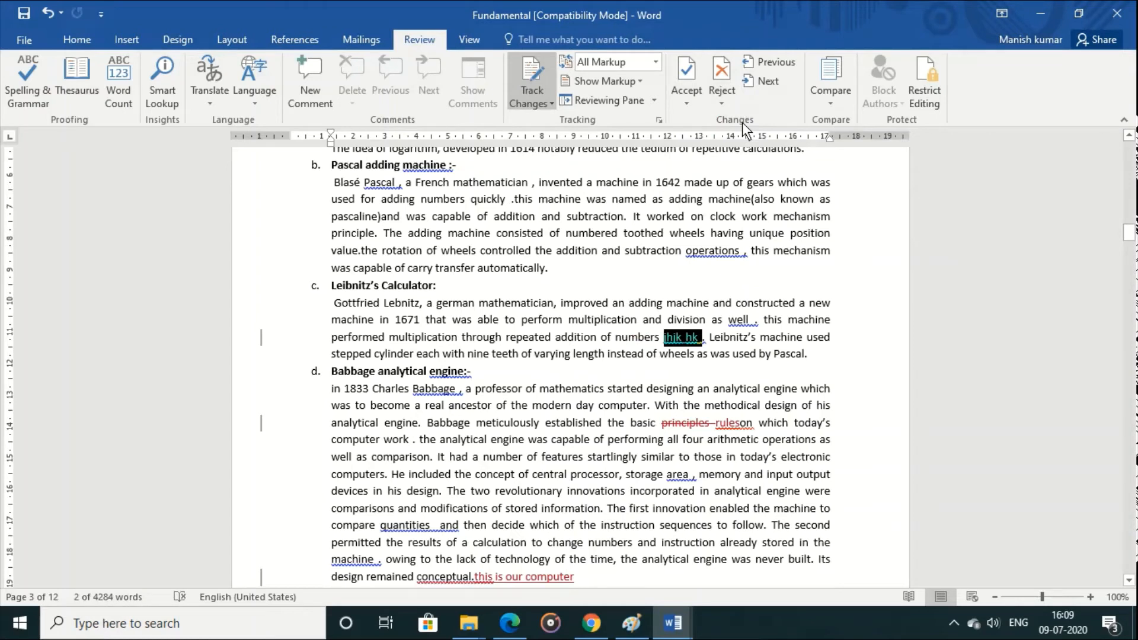
{"action": "left_click", "coordinate": [726, 105]}
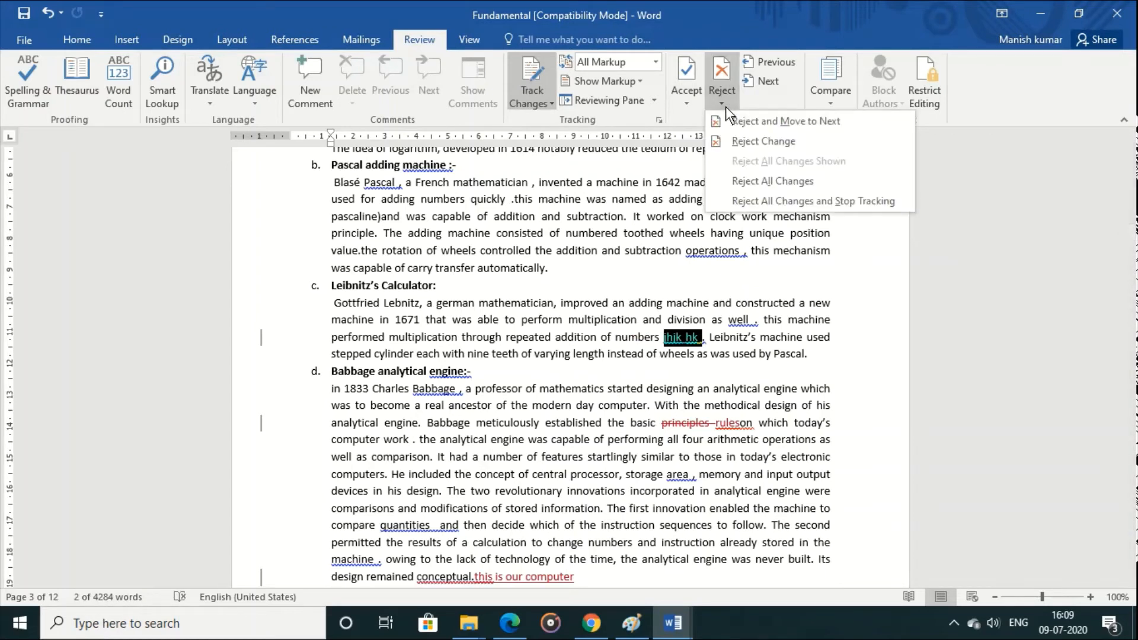
{"action": "left_click", "coordinate": [744, 121]}
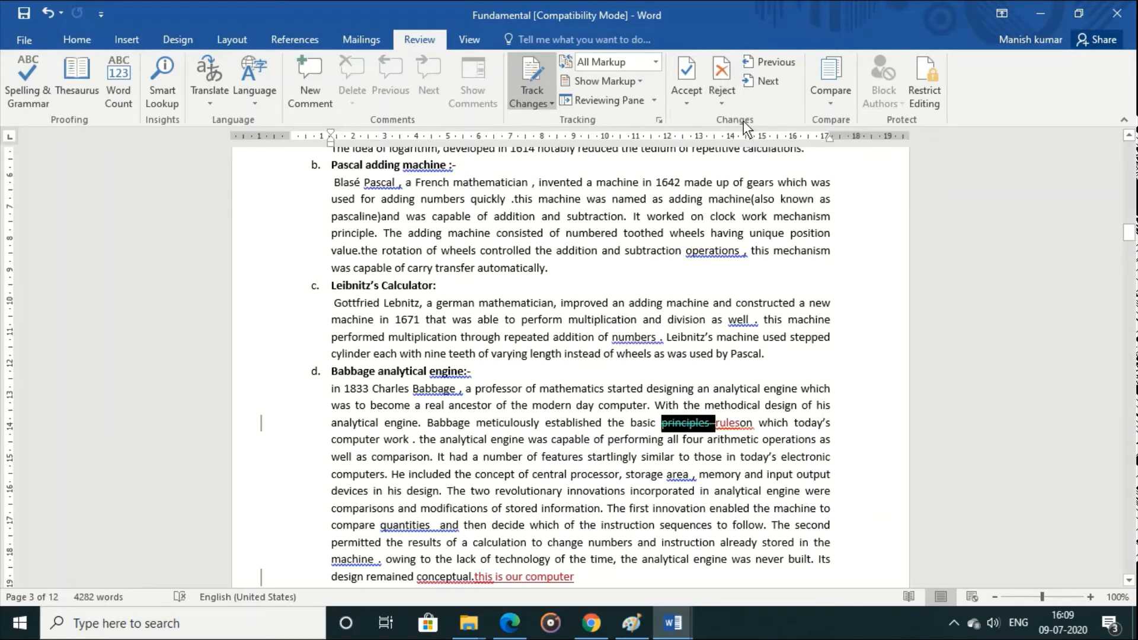
Step: Accept the tracked replacement of "principles" with "rules", and reject the inserted text "this is our computer"
{"action": "left_click", "coordinate": [689, 102]}
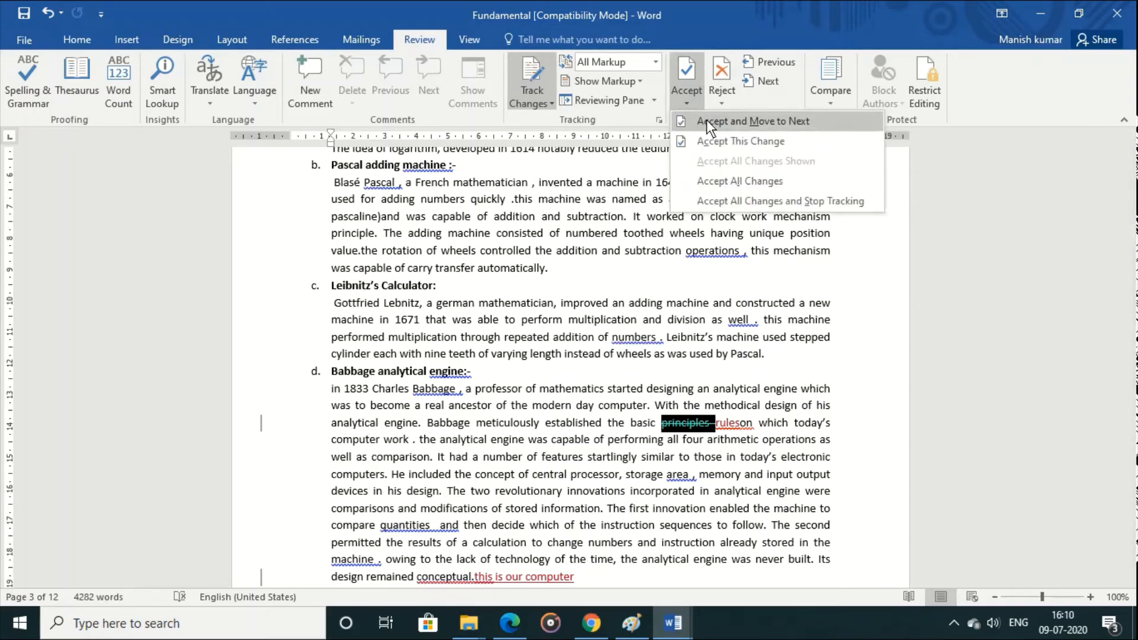
{"action": "left_click", "coordinate": [707, 120]}
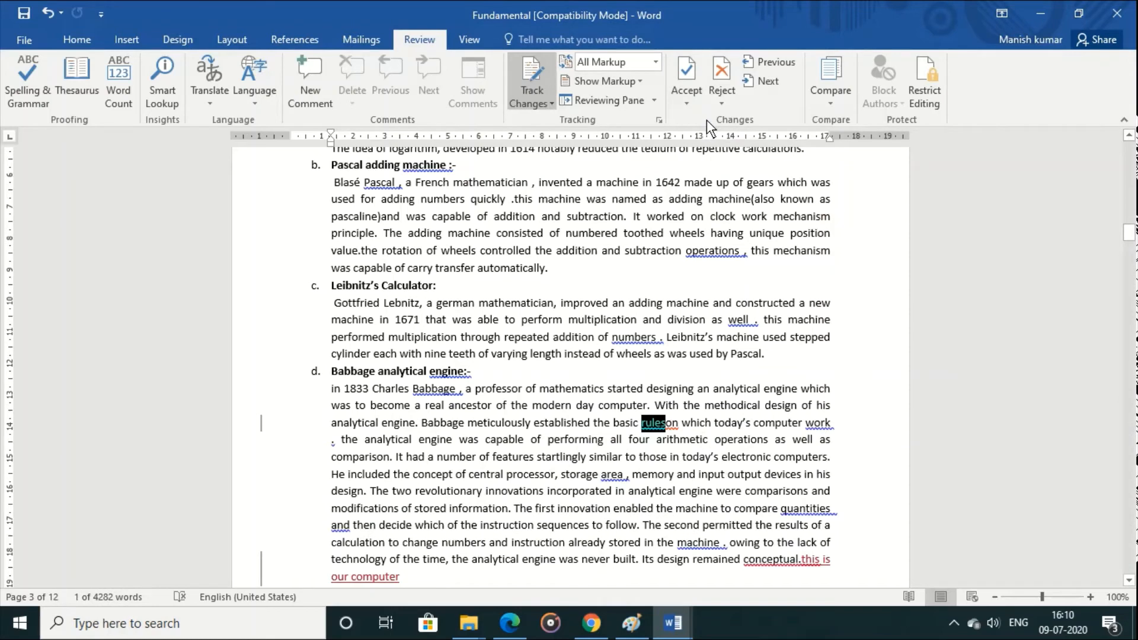
{"action": "left_click", "coordinate": [692, 103]}
{"action": "left_click", "coordinate": [700, 121]}
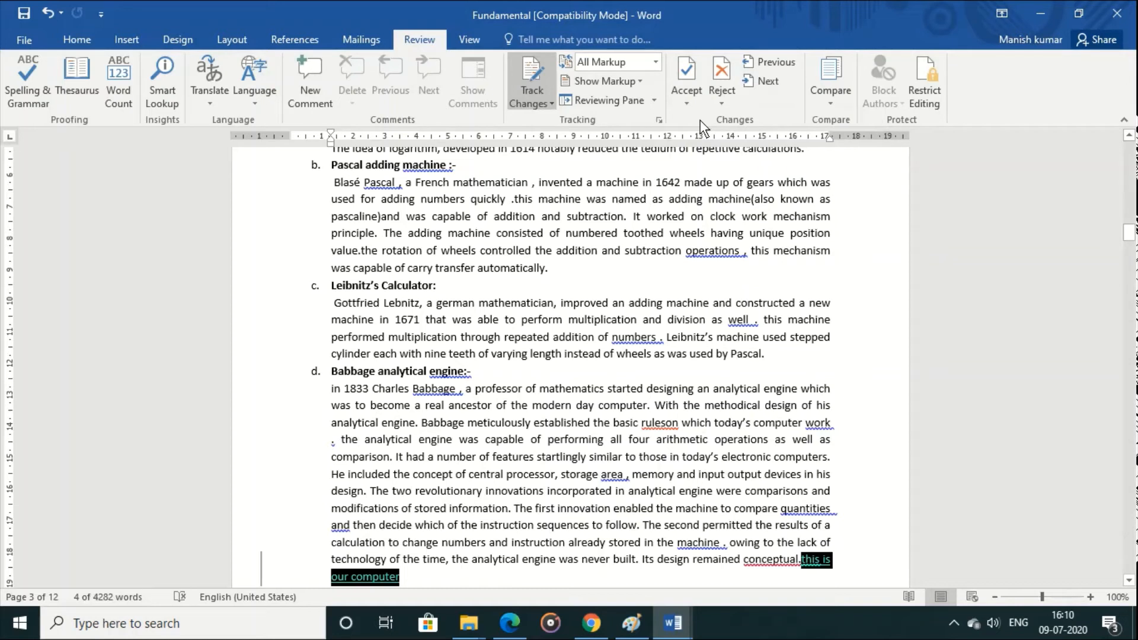
{"action": "left_click", "coordinate": [714, 74]}
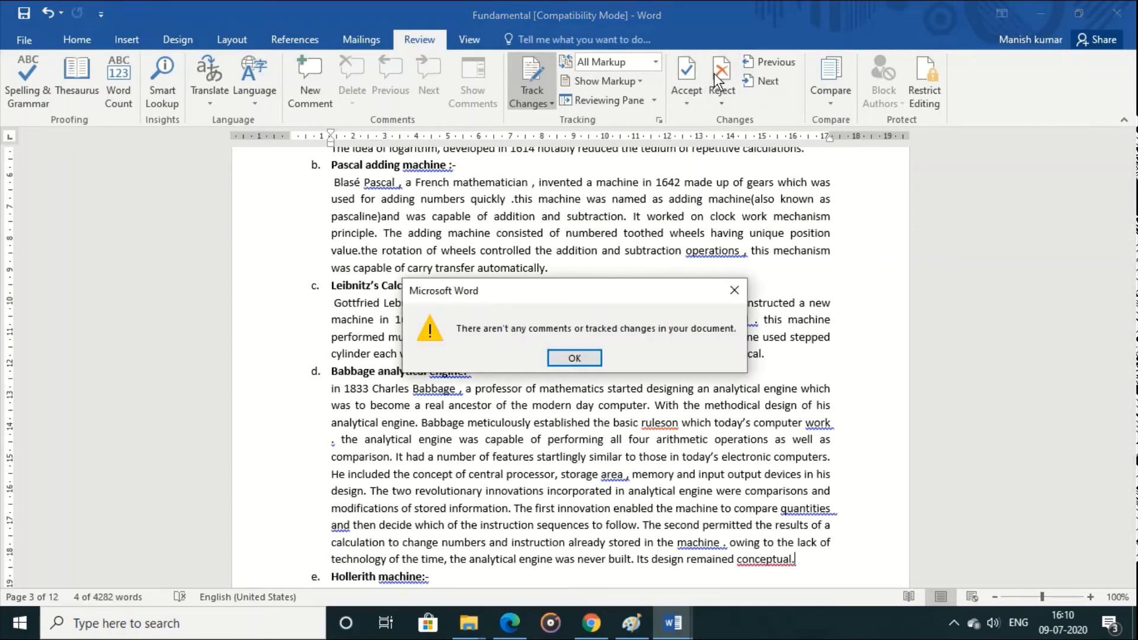
{"action": "left_click", "coordinate": [585, 357]}
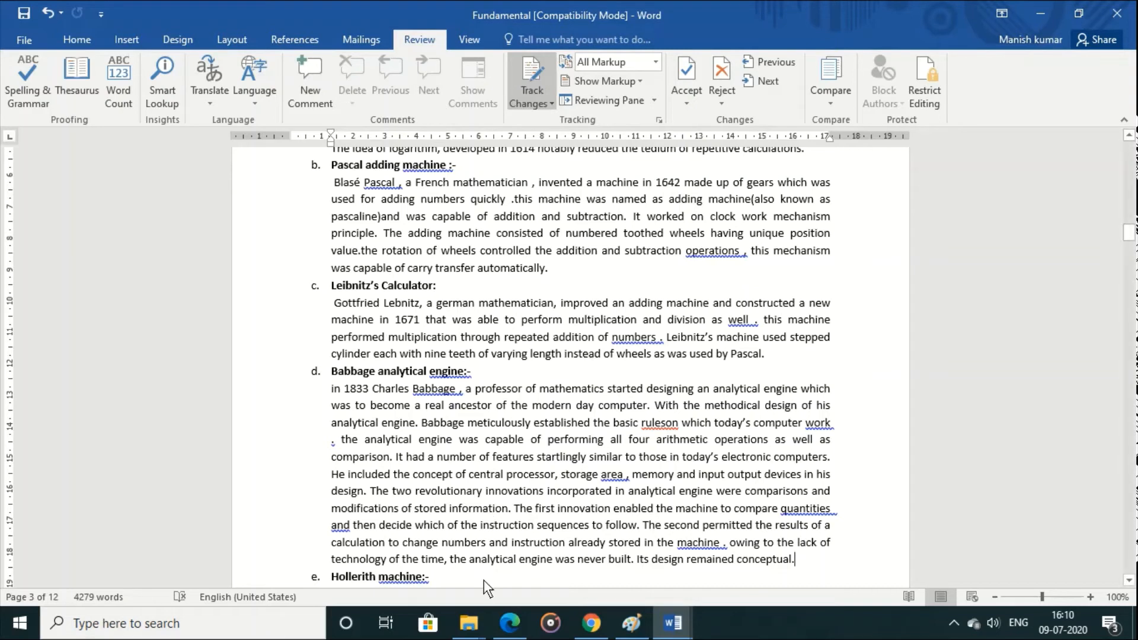
Step: Try a tracked insertion of "hj hk" after the Hollerith machine heading and erase it
{"action": "key", "text": "Down"}
{"action": "type", "text": "hj hk"}
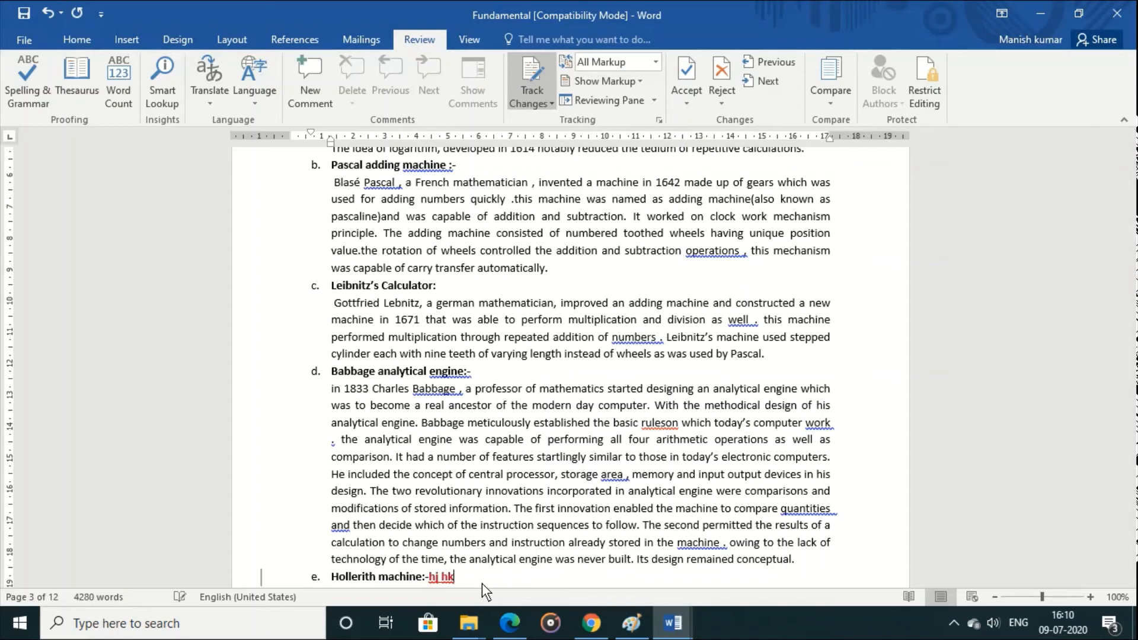
{"action": "key", "text": "BackSpace"}
{"action": "key", "text": "BackSpace"}
{"action": "key", "text": "BackSpace"}
{"action": "key", "text": "BackSpace"}
{"action": "key", "text": "BackSpace"}
Step: Turn off change tracking, and test untracked entry with "mn," after the Hollerith machine heading, erasing it again
{"action": "left_click", "coordinate": [546, 102]}
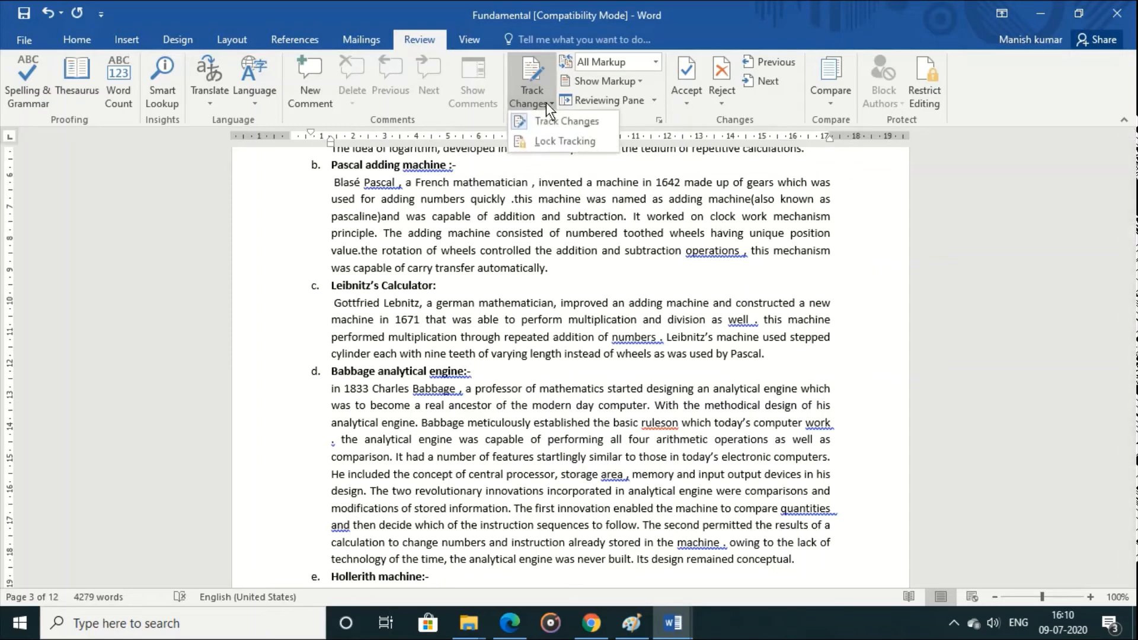
{"action": "left_click", "coordinate": [556, 124]}
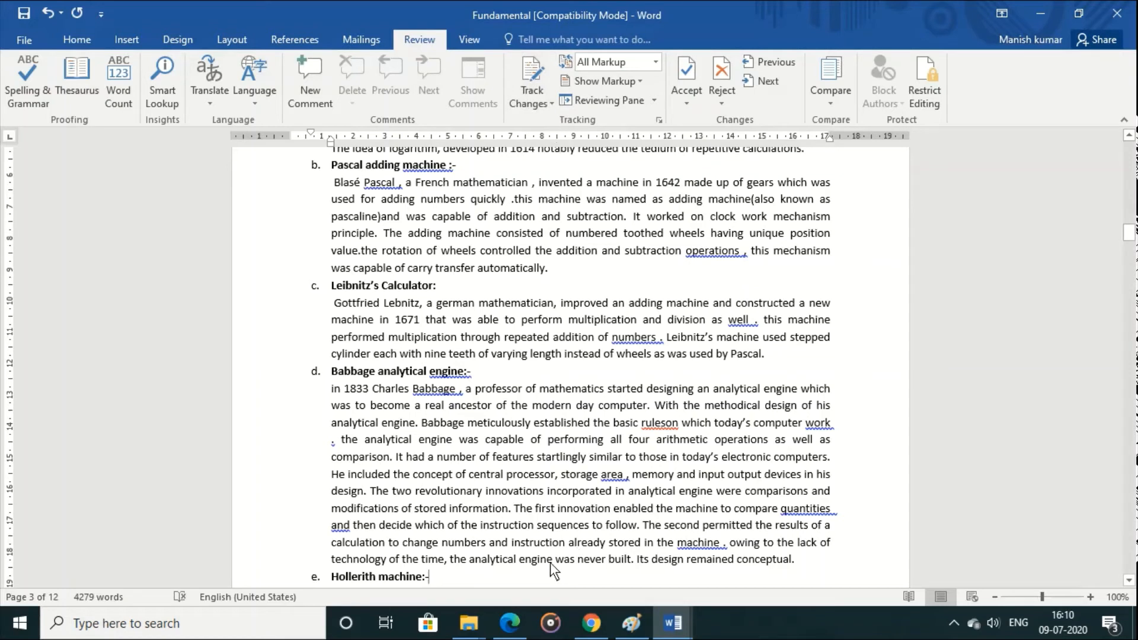
{"action": "type", "text": "mn,"}
{"action": "key", "text": "BackSpace"}
{"action": "key", "text": "BackSpace"}
{"action": "key", "text": "BackSpace"}
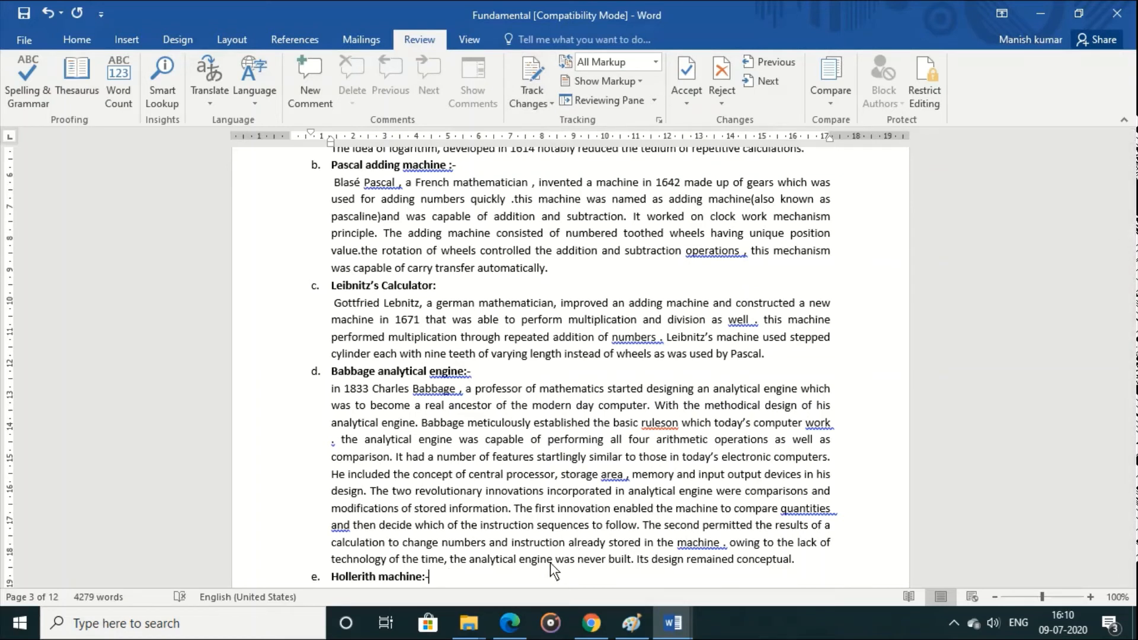
Step: Compare two documents, using aa.doc as the original and abc.docx as the revised version
{"action": "left_click", "coordinate": [828, 89]}
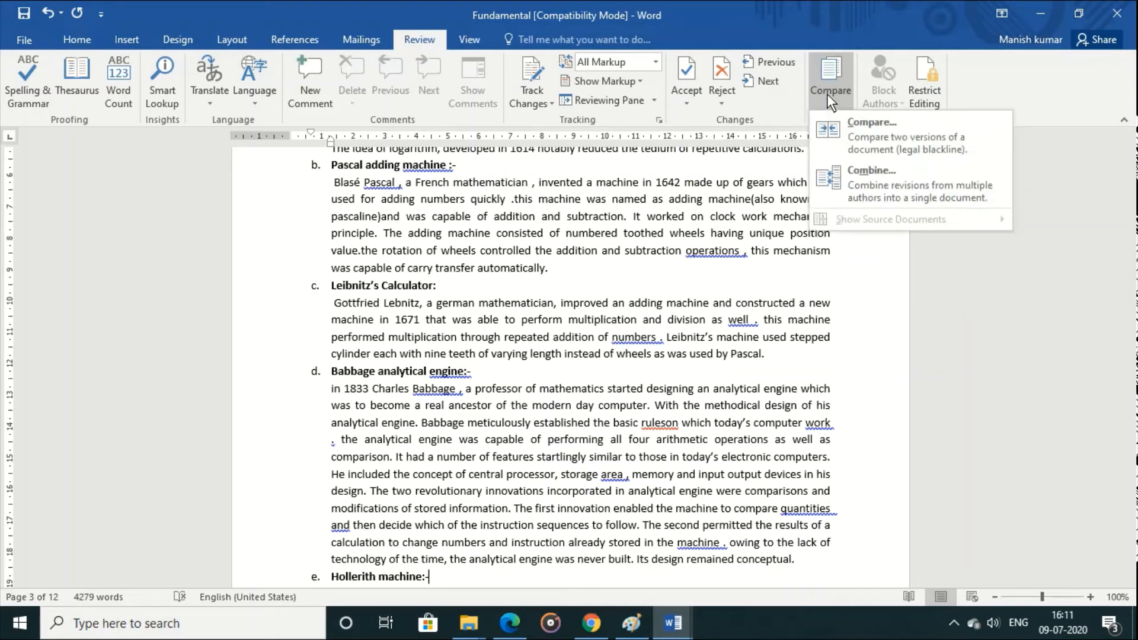
{"action": "left_click", "coordinate": [896, 147]}
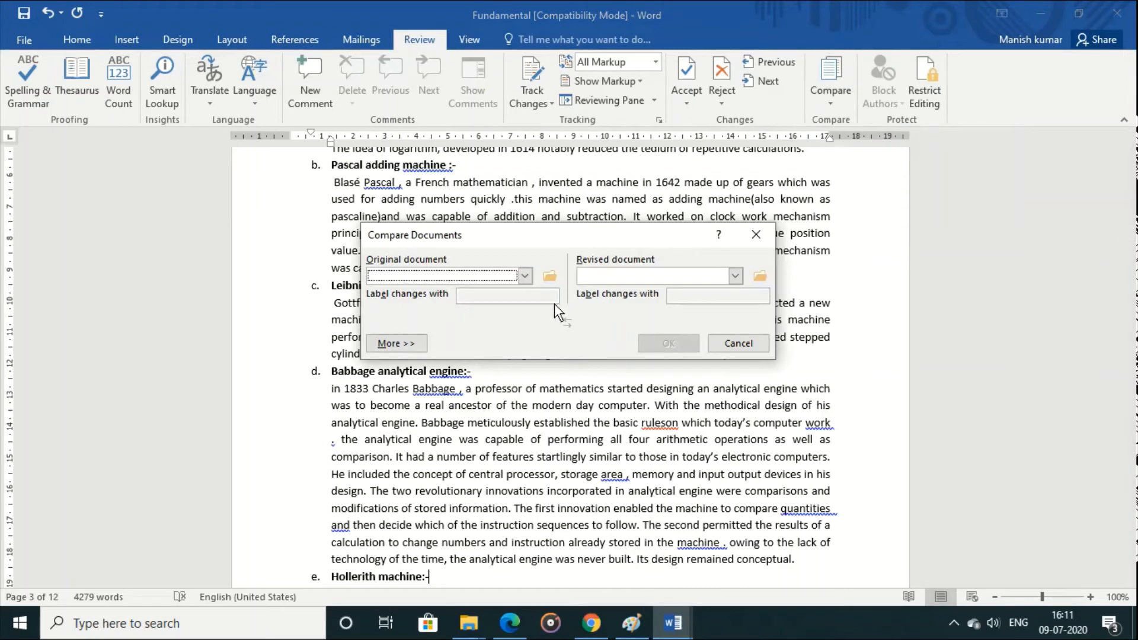
{"action": "left_click", "coordinate": [525, 276]}
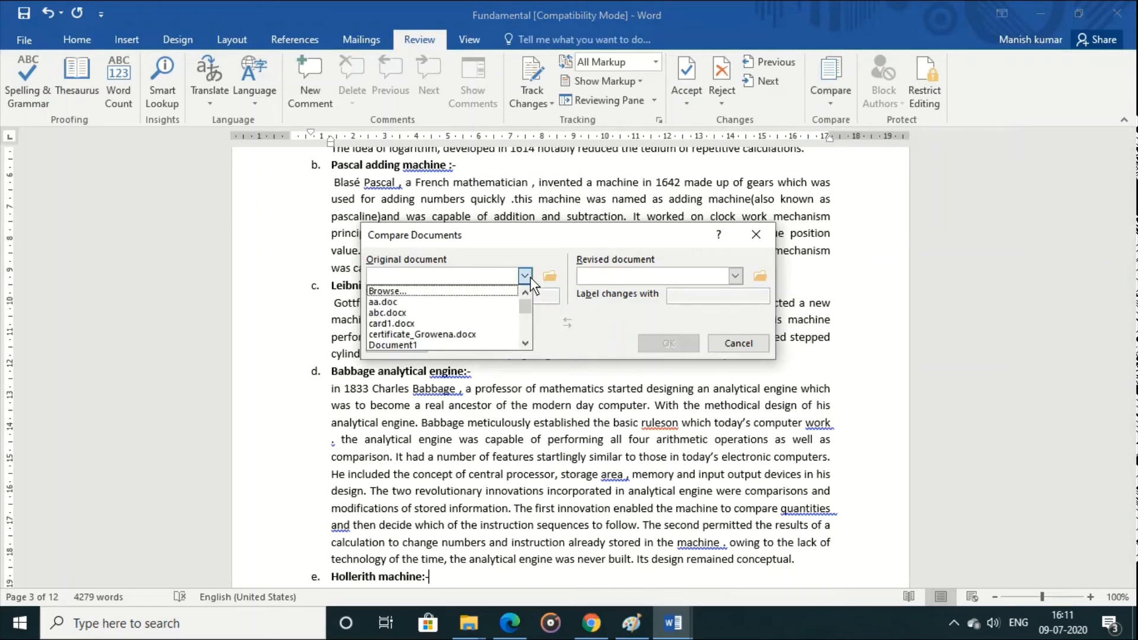
{"action": "left_click", "coordinate": [489, 302]}
{"action": "left_click", "coordinate": [734, 275]}
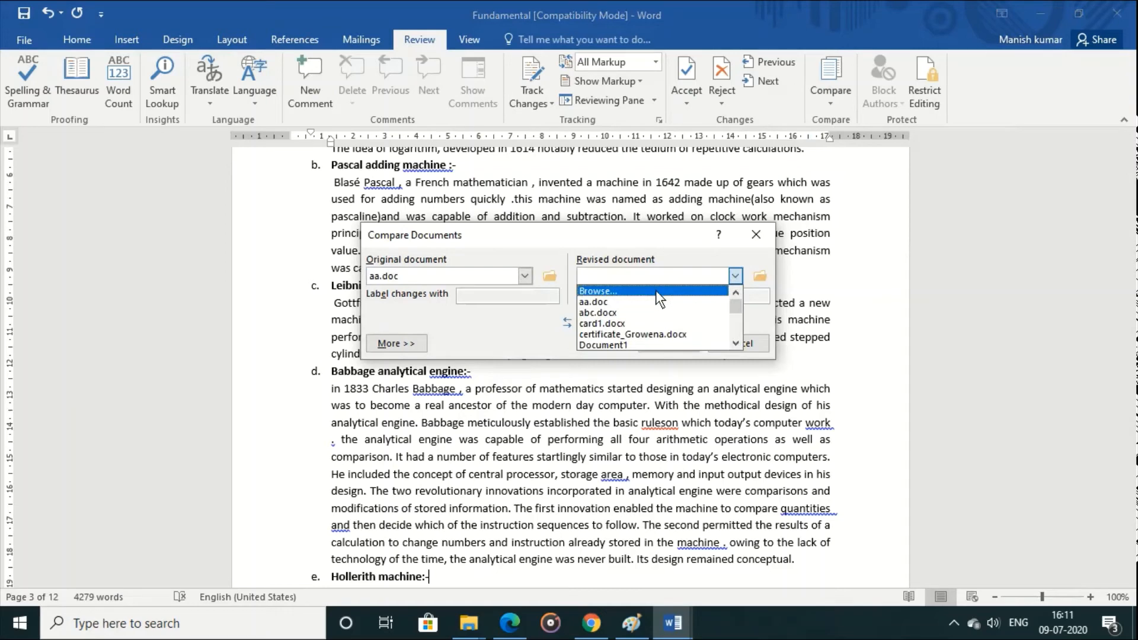
{"action": "left_click", "coordinate": [649, 310]}
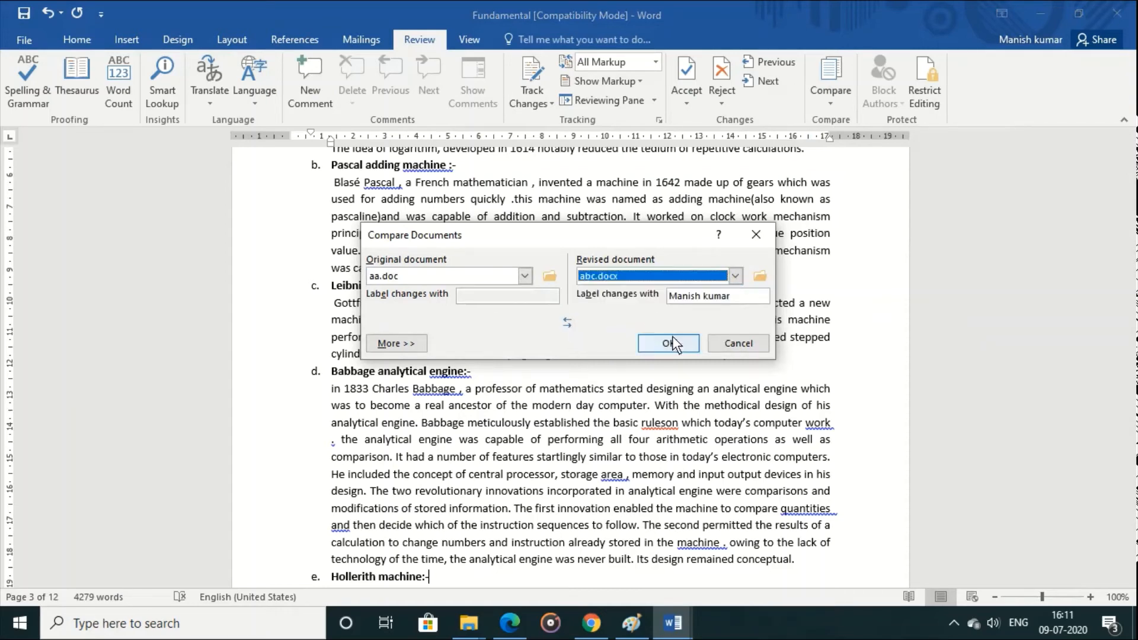
{"action": "left_click", "coordinate": [673, 339]}
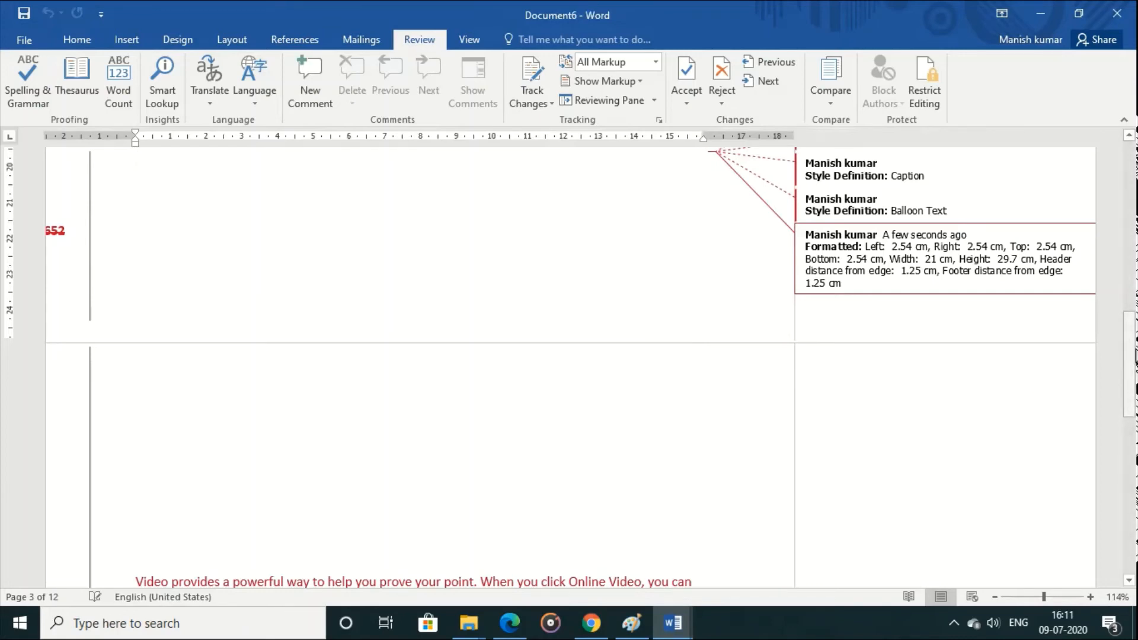
Step: Look through the rest of the comparison result and close it without saving
{"action": "left_click_drag", "start_coordinate": [1135, 356], "coordinate": [1135, 442]}
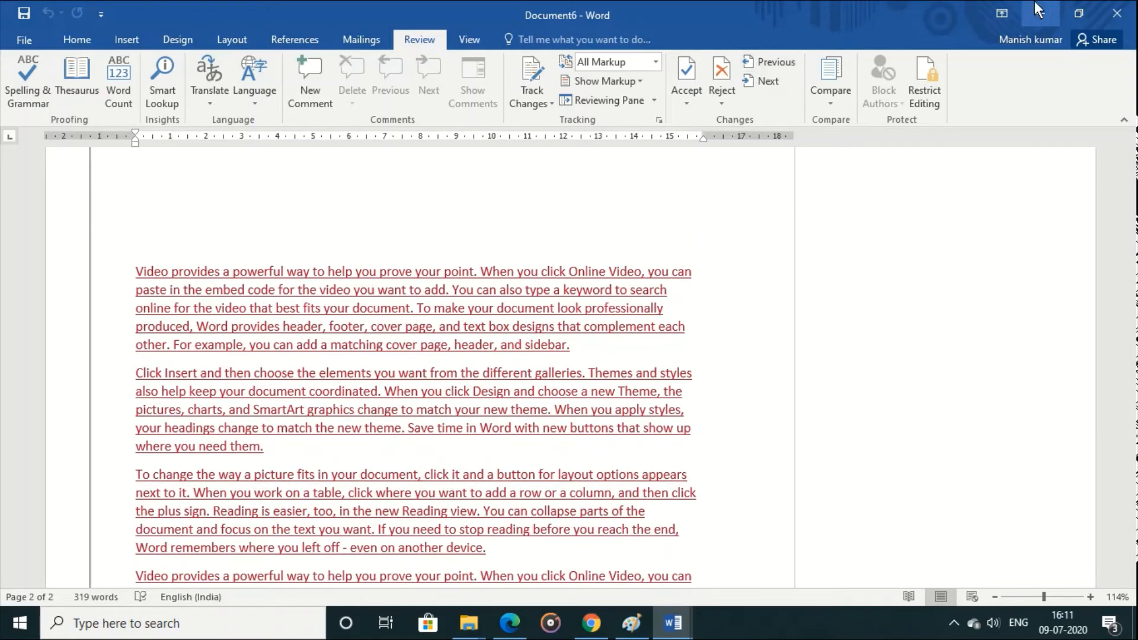
{"action": "left_click", "coordinate": [1111, 16]}
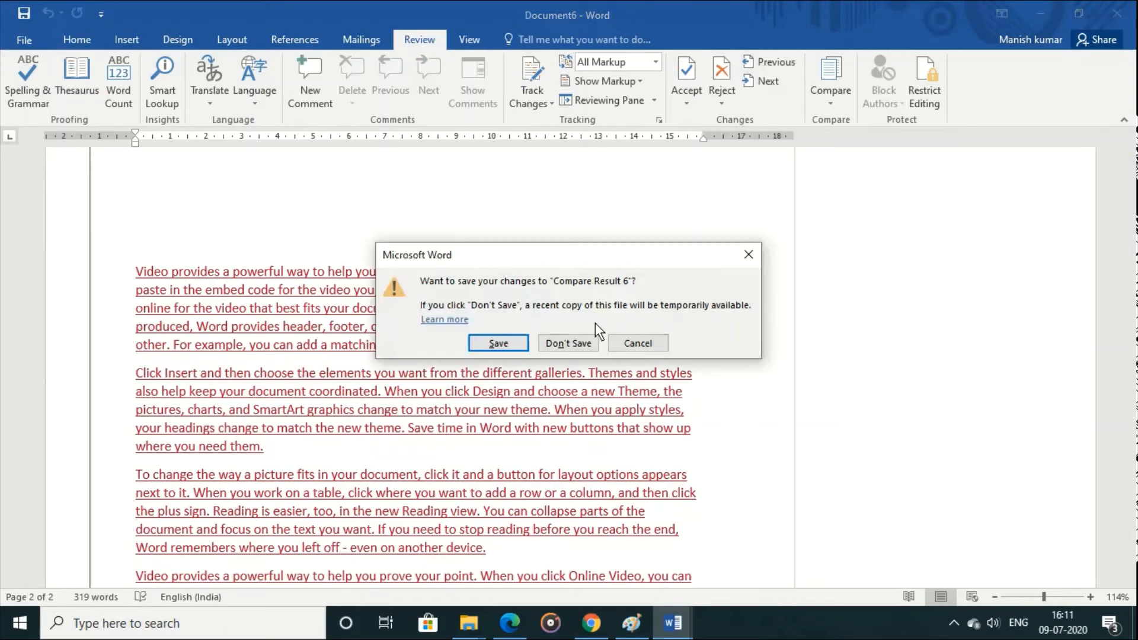
{"action": "left_click", "coordinate": [582, 338]}
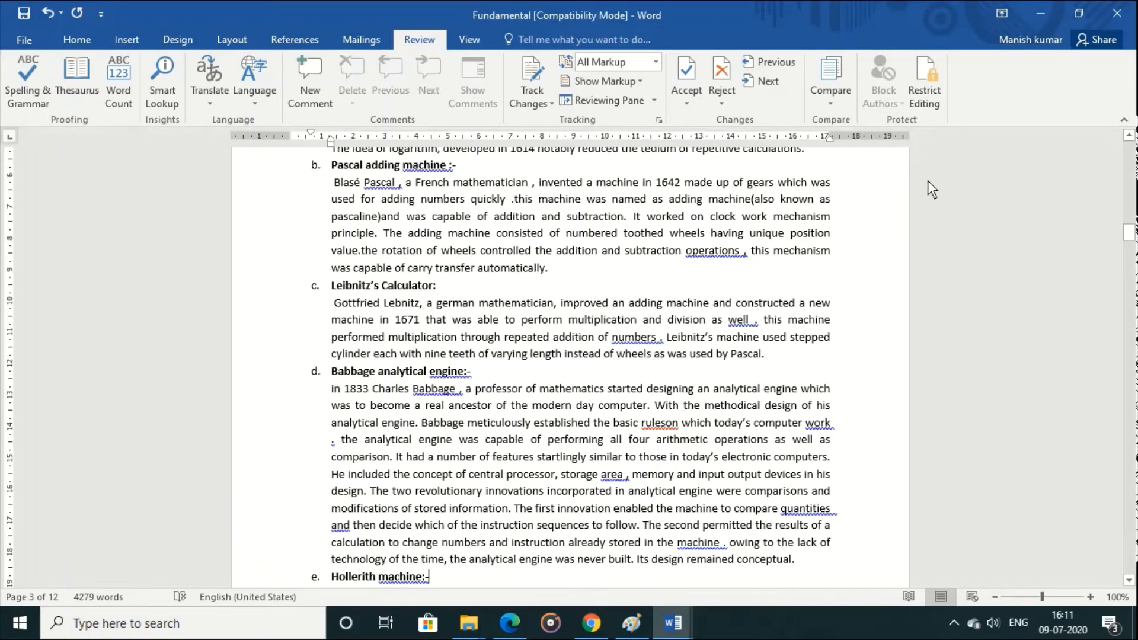
Step: Restrict editing to "No changes (Read only)" with an exception for Everyone, and start enforcing protection with a confirmed password
{"action": "left_click", "coordinate": [921, 95]}
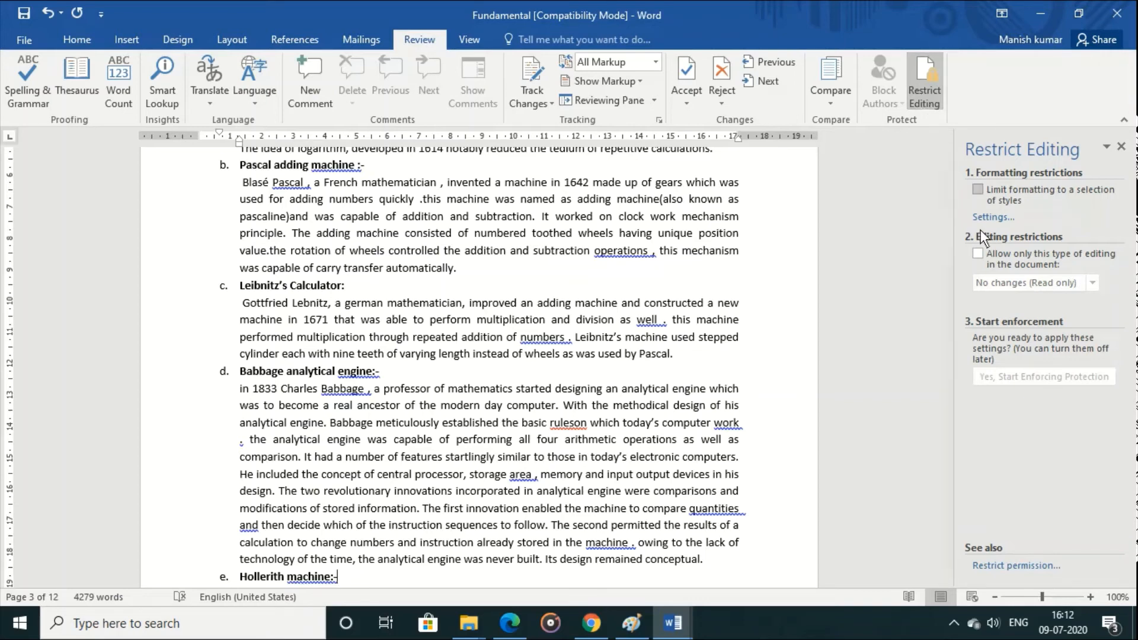
{"action": "left_click", "coordinate": [982, 258]}
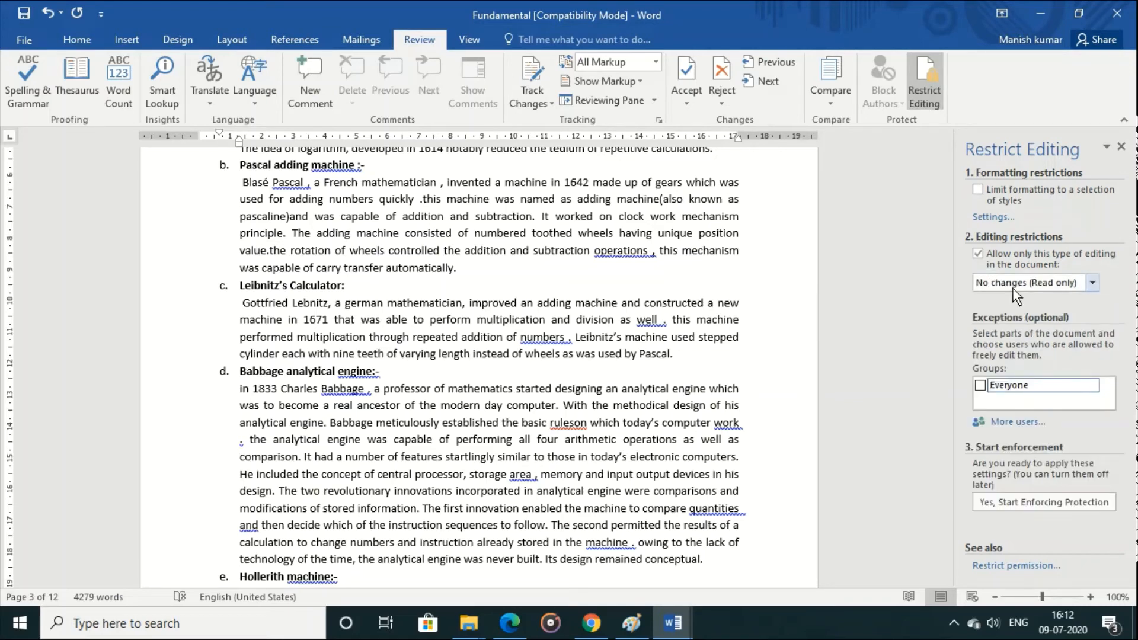
{"action": "left_click", "coordinate": [996, 386]}
{"action": "left_click", "coordinate": [1026, 503]}
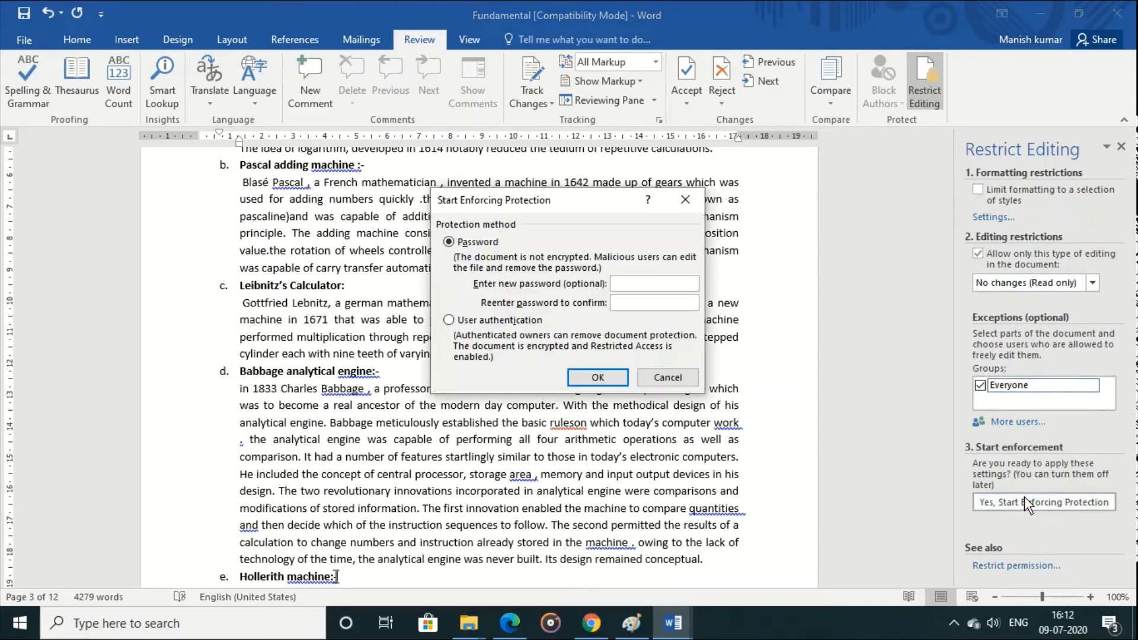
{"action": "type", "text": "123123"}
{"action": "left_click", "coordinate": [598, 377]}
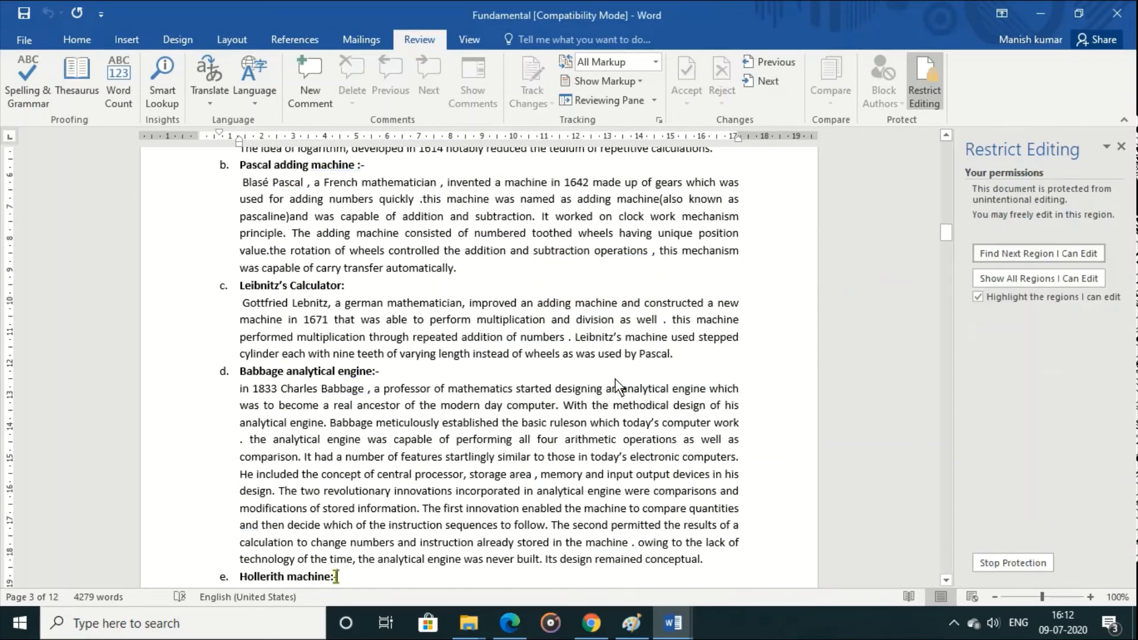
Step: Try to delete text at the start of the Babbage analytical engine section in the protected document
{"action": "left_click", "coordinate": [616, 380]}
{"action": "key", "text": "BackSpace"}
{"action": "key", "text": "BackSpace"}
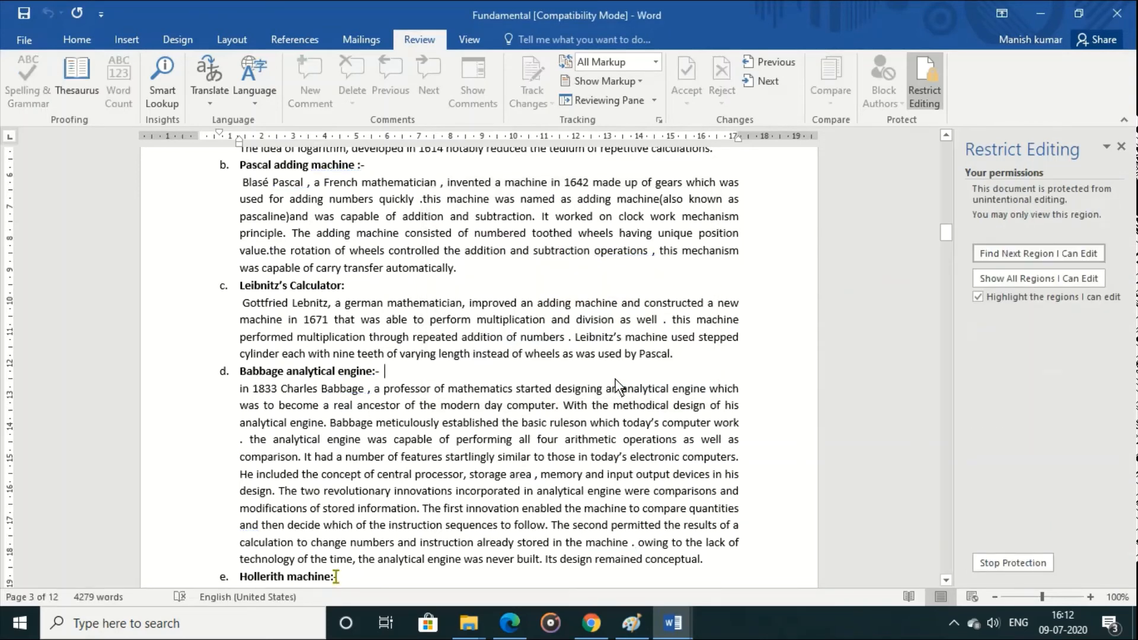
{"action": "key", "text": "BackSpace"}
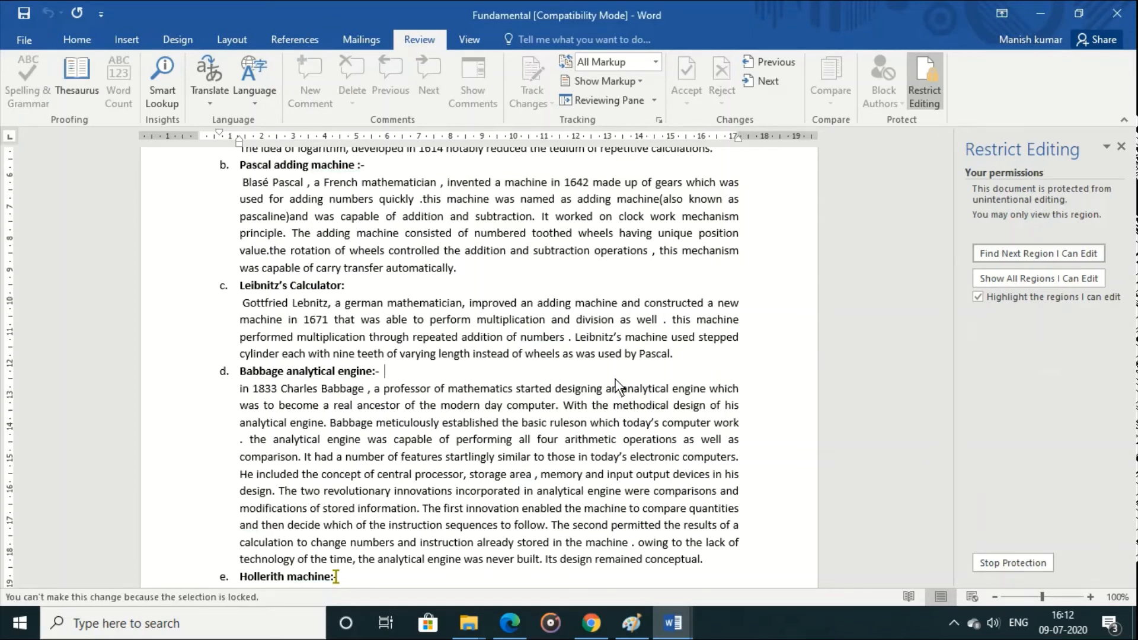
Step: Stop the document protection by entering its password, and close the Restrict Editing pane
{"action": "left_click", "coordinate": [1026, 558]}
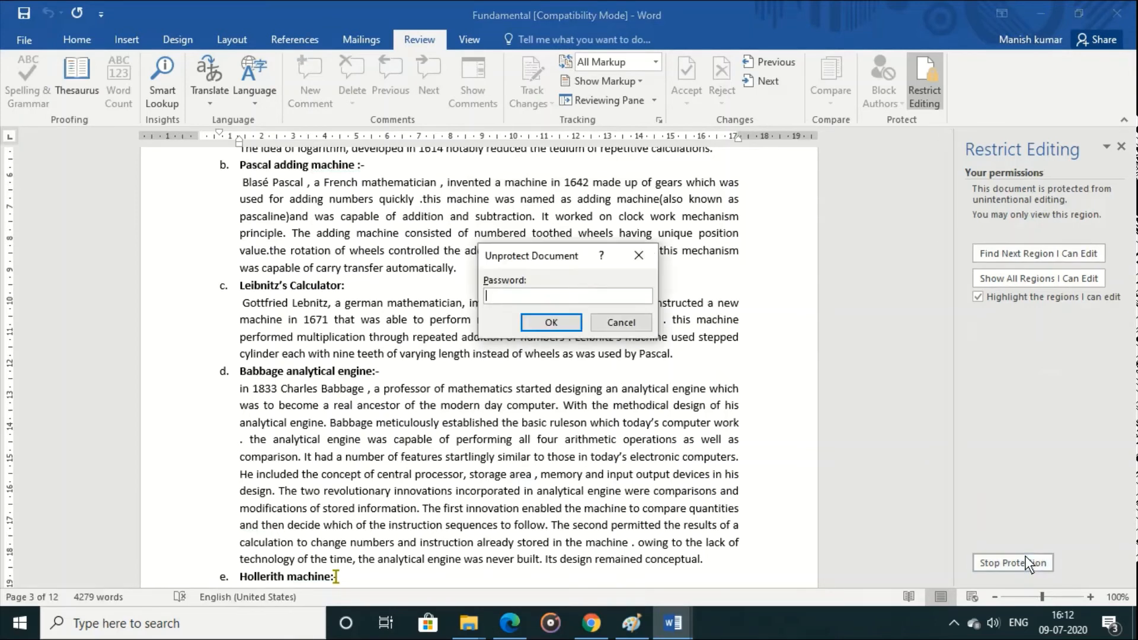
{"action": "type", "text": "123"}
{"action": "key", "text": "Return"}
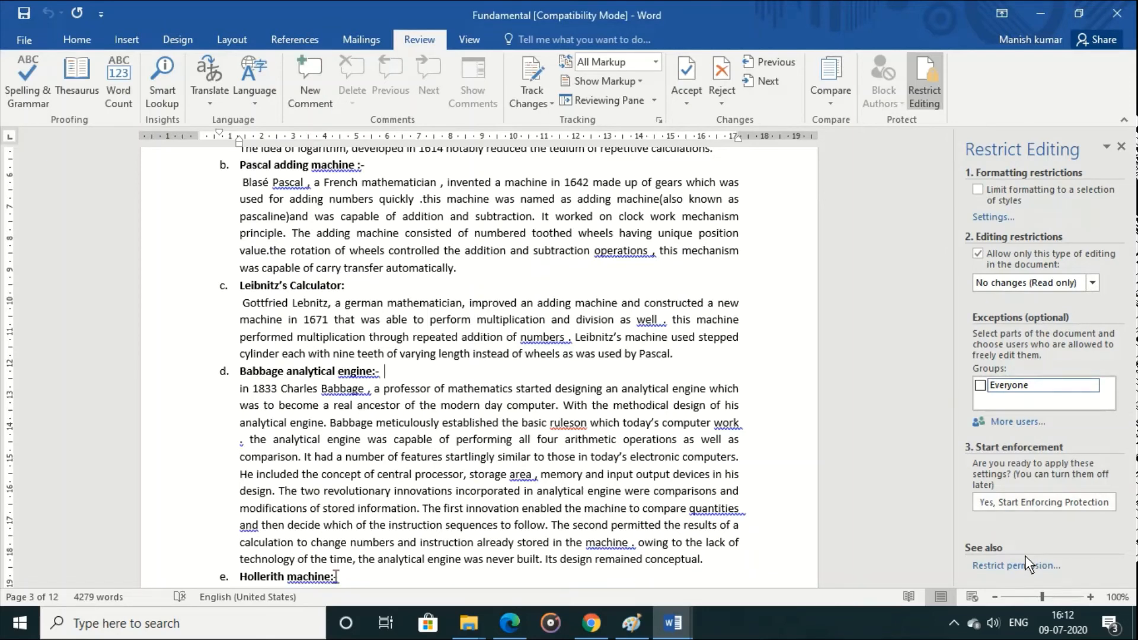
{"action": "left_click", "coordinate": [476, 46]}
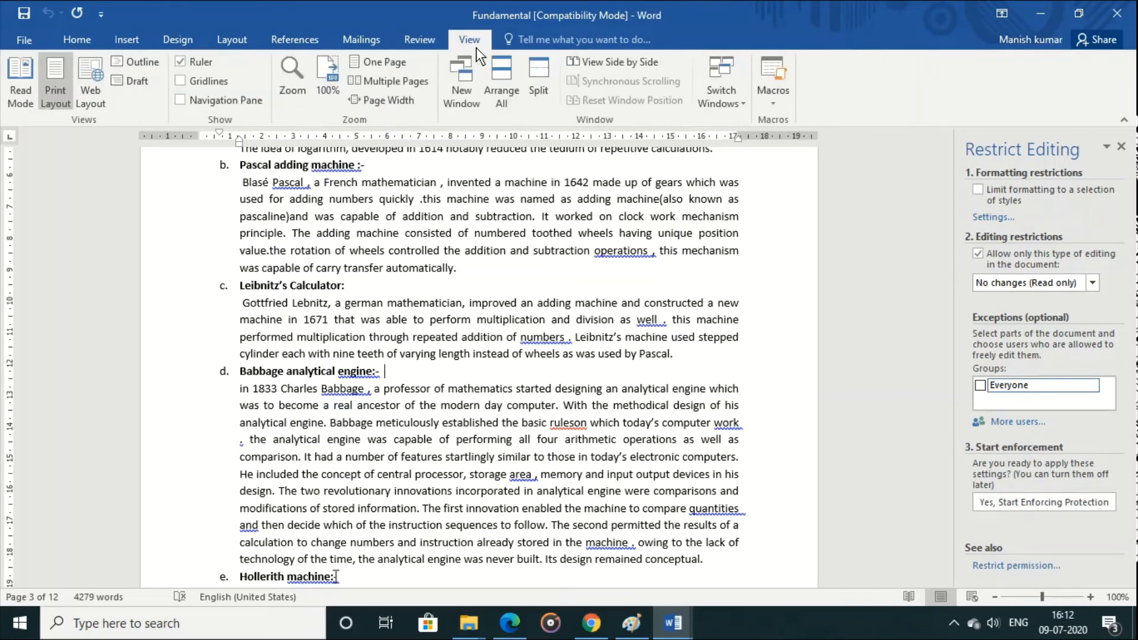
{"action": "left_click", "coordinate": [1122, 147]}
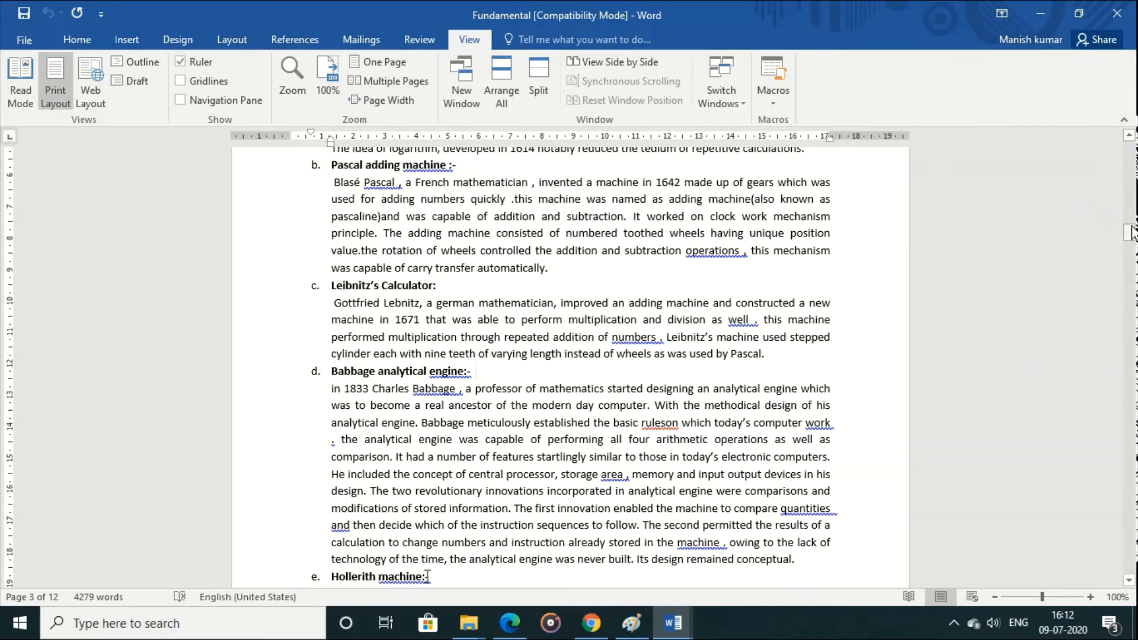
Step: Switch to the Document1 window, which has the table of contents and palm tree border
{"action": "left_click_drag", "start_coordinate": [1129, 232], "coordinate": [1130, 272]}
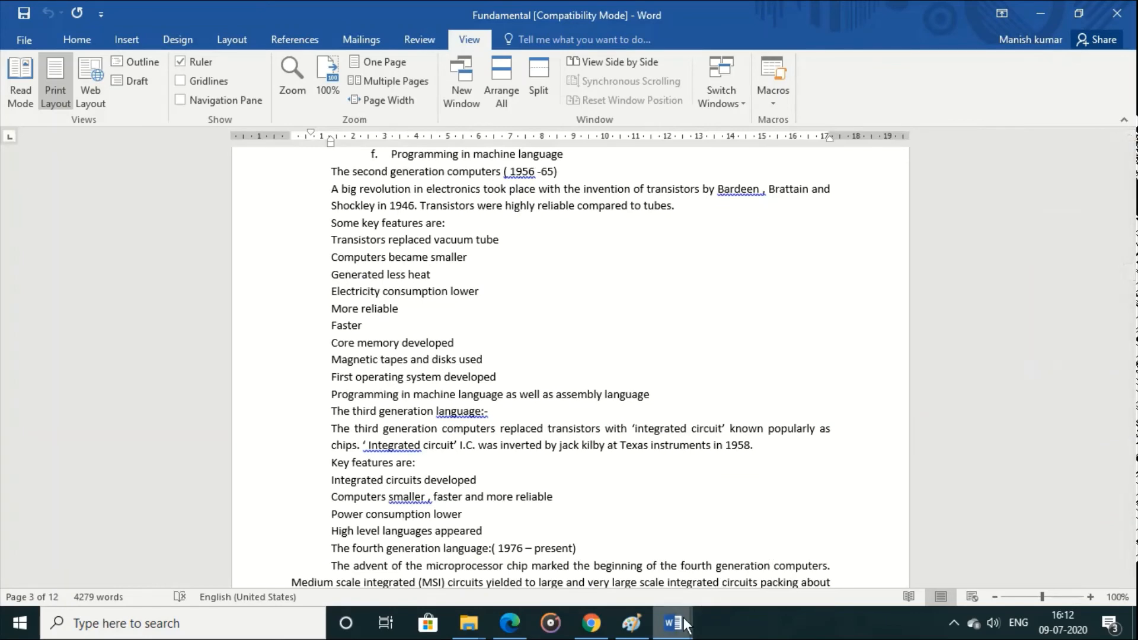
{"action": "mouse_move", "coordinate": [685, 619]}
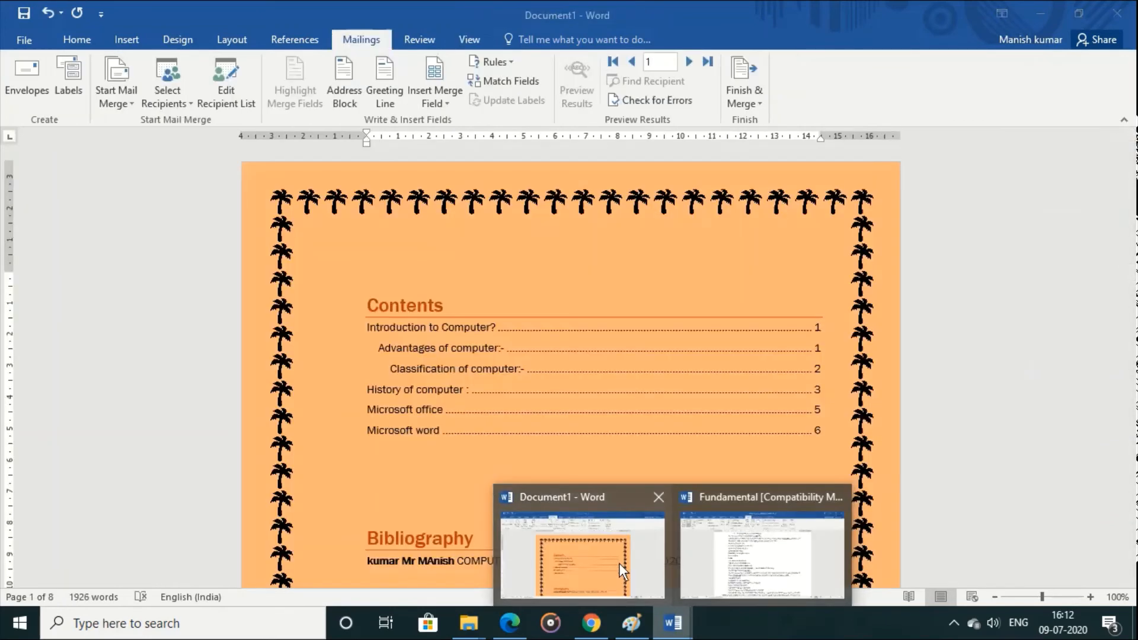
{"action": "left_click", "coordinate": [619, 563]}
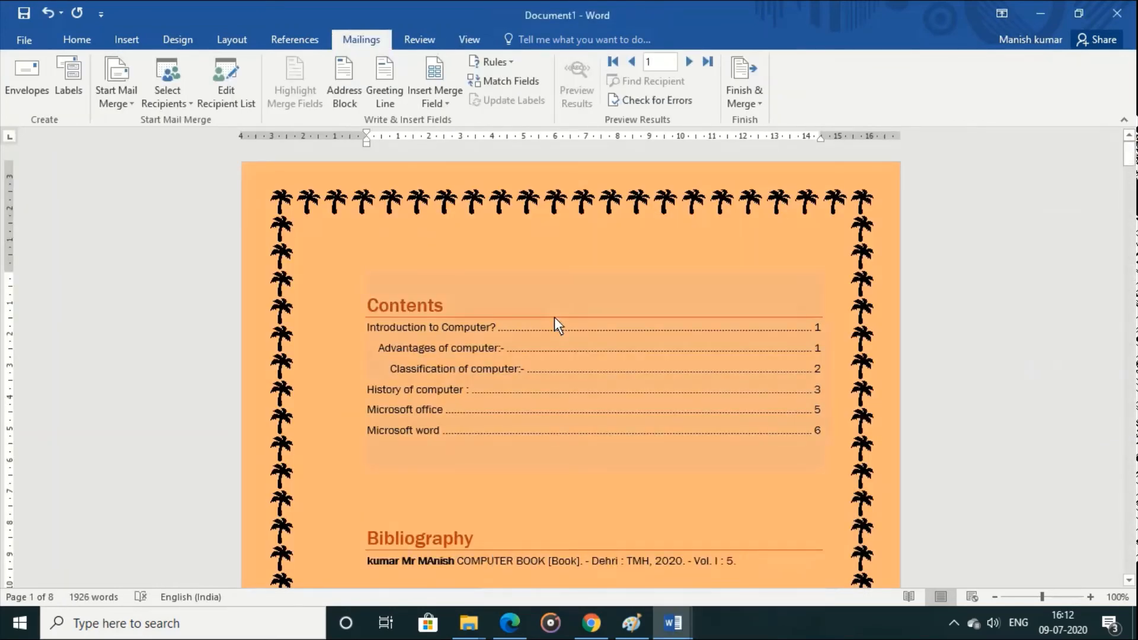
Step: Page through Document1 in Read Mode up to the Microsoft word section and exit the mode
{"action": "left_click", "coordinate": [468, 44]}
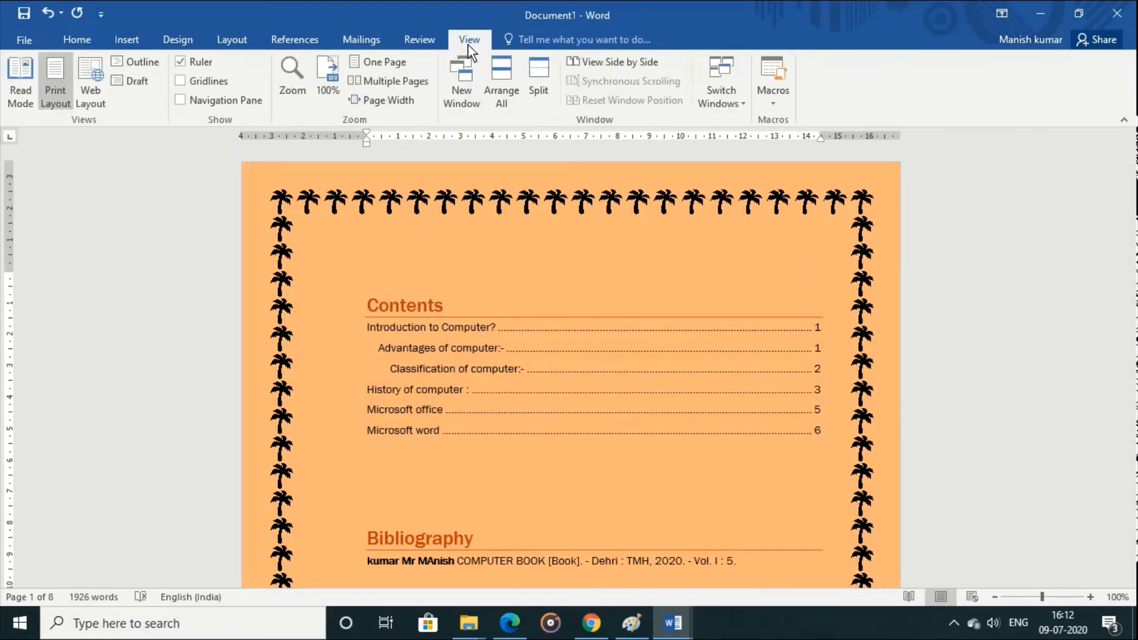
{"action": "left_click", "coordinate": [20, 90]}
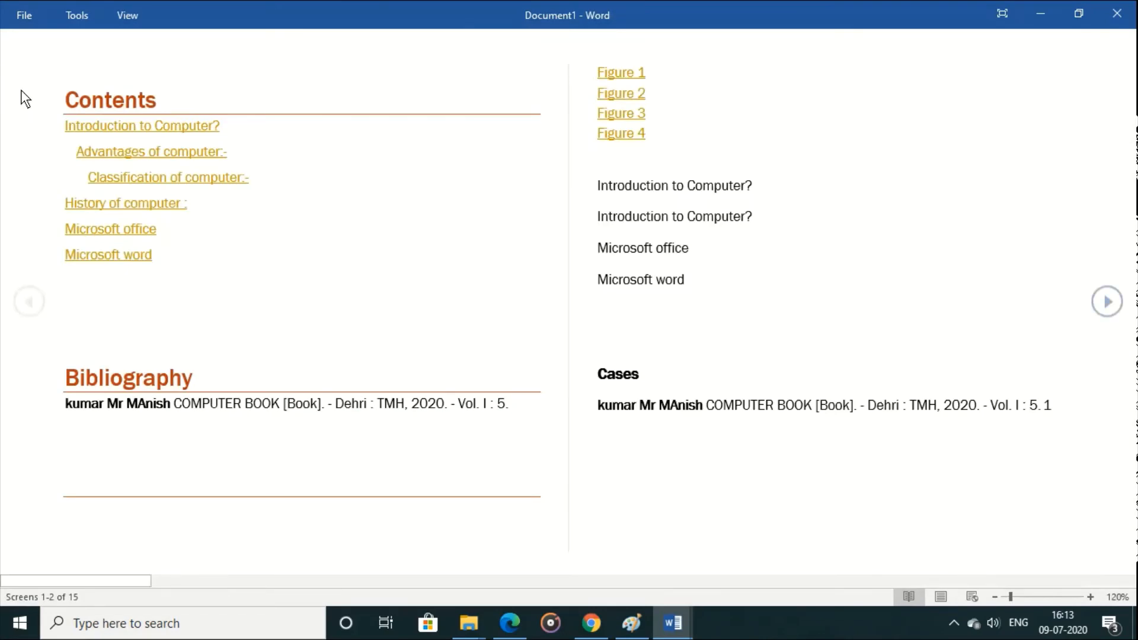
{"action": "scroll", "coordinate": [25, 98], "scroll_direction": "down", "scroll_amount": 3}
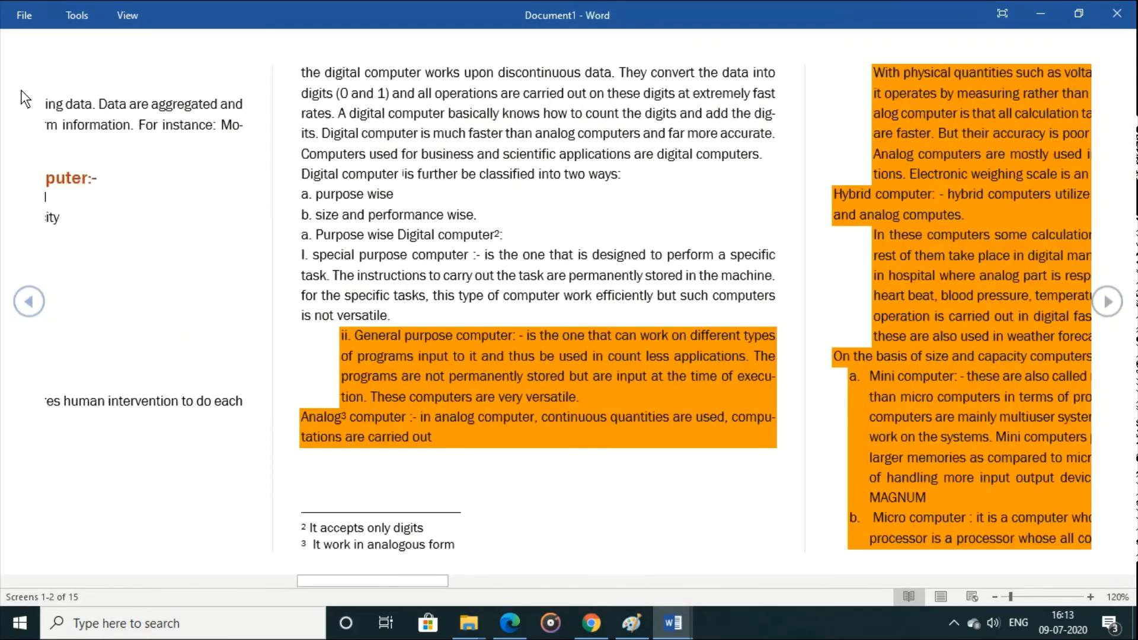
{"action": "scroll", "coordinate": [25, 98], "scroll_direction": "down", "scroll_amount": 5}
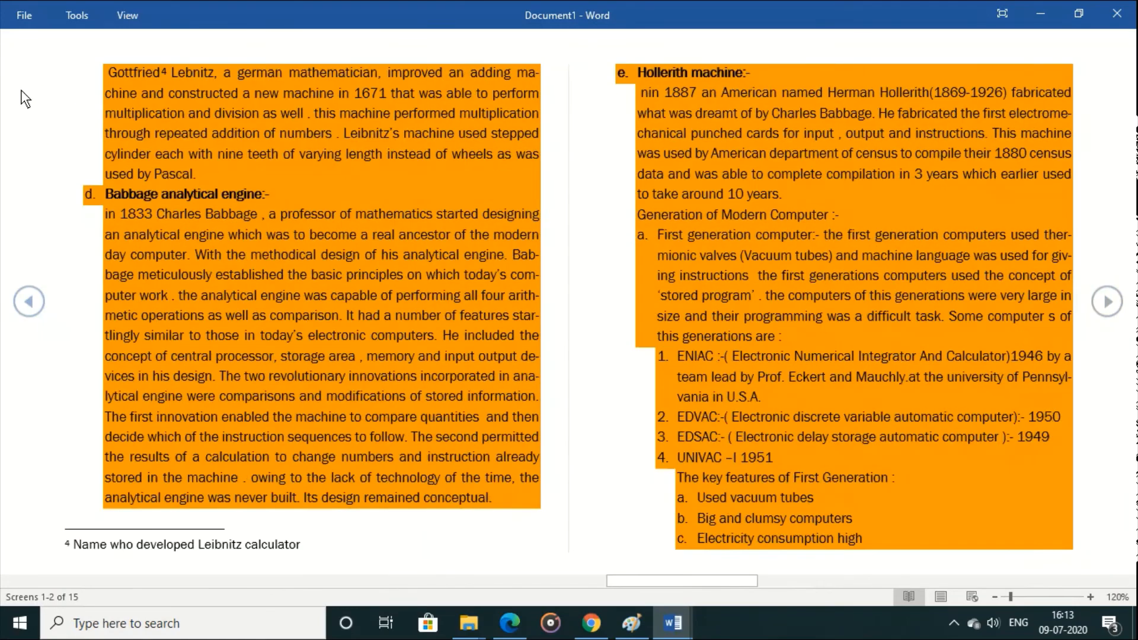
{"action": "scroll", "coordinate": [24, 97], "scroll_direction": "down", "scroll_amount": 5}
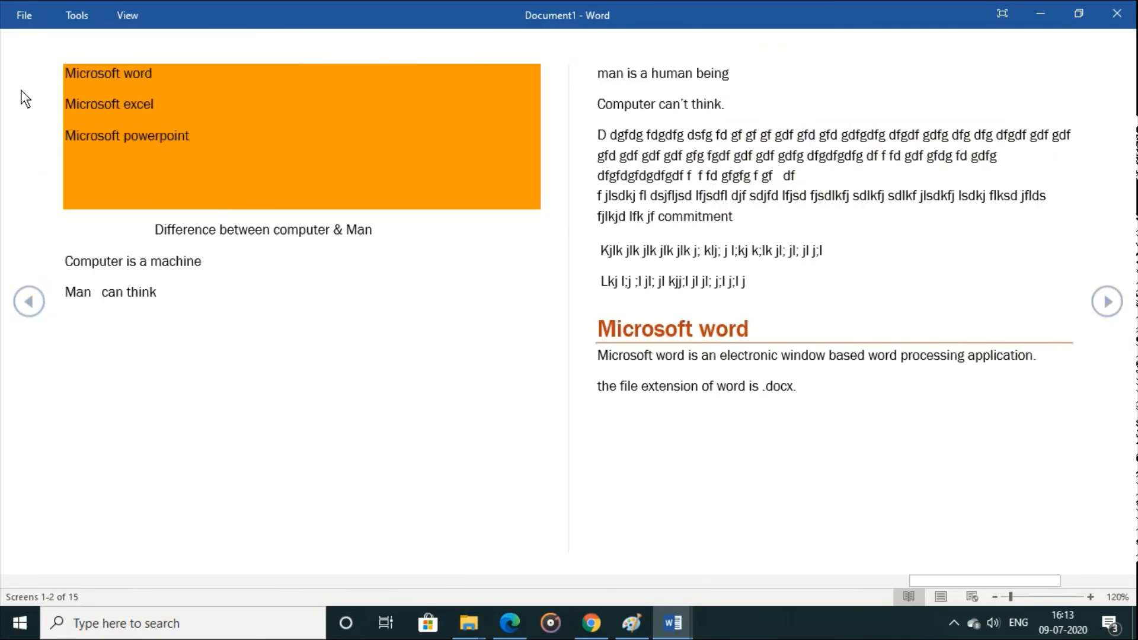
{"action": "key", "text": "Escape"}
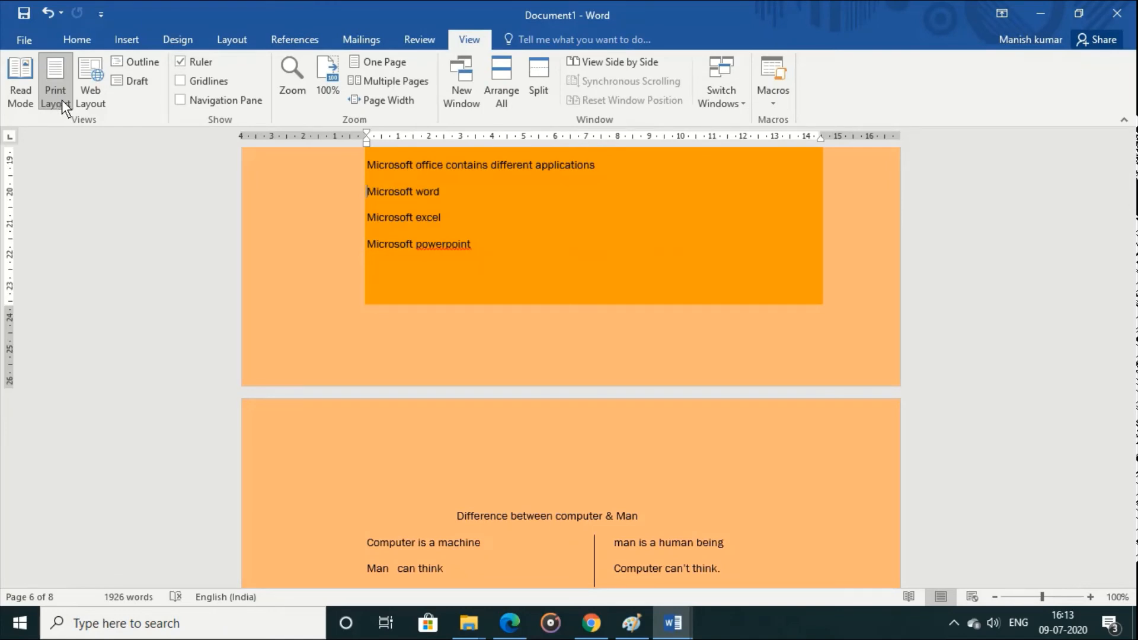
Step: View Document1 in Web Layout and Outline view, move up to the Digital computer paragraph, and close Outline view
{"action": "left_click", "coordinate": [85, 97]}
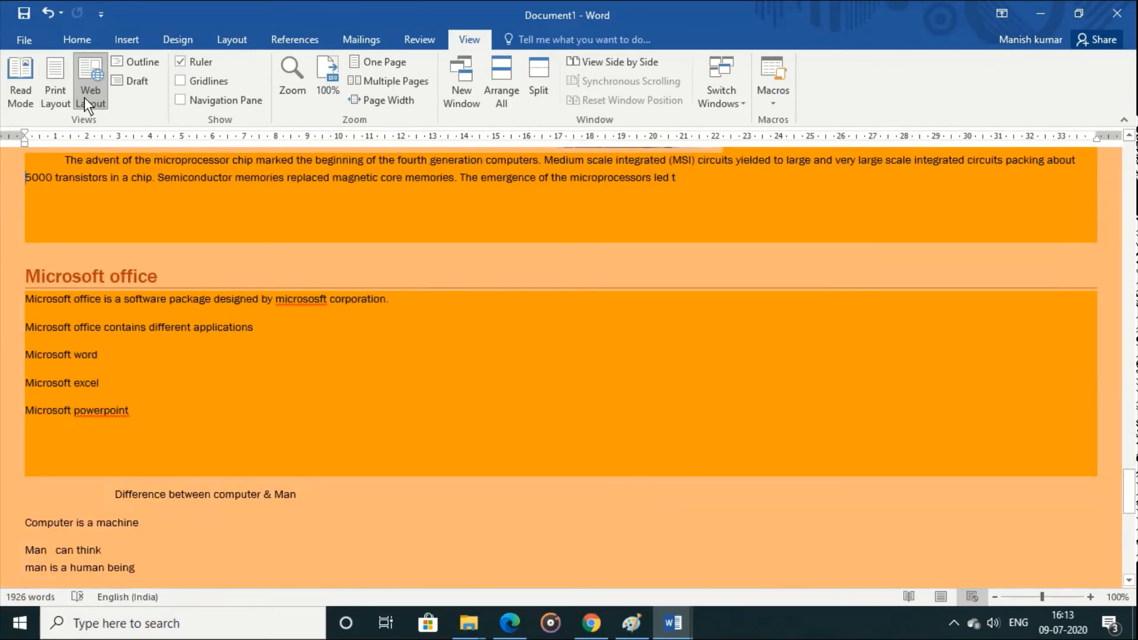
{"action": "left_click", "coordinate": [136, 62]}
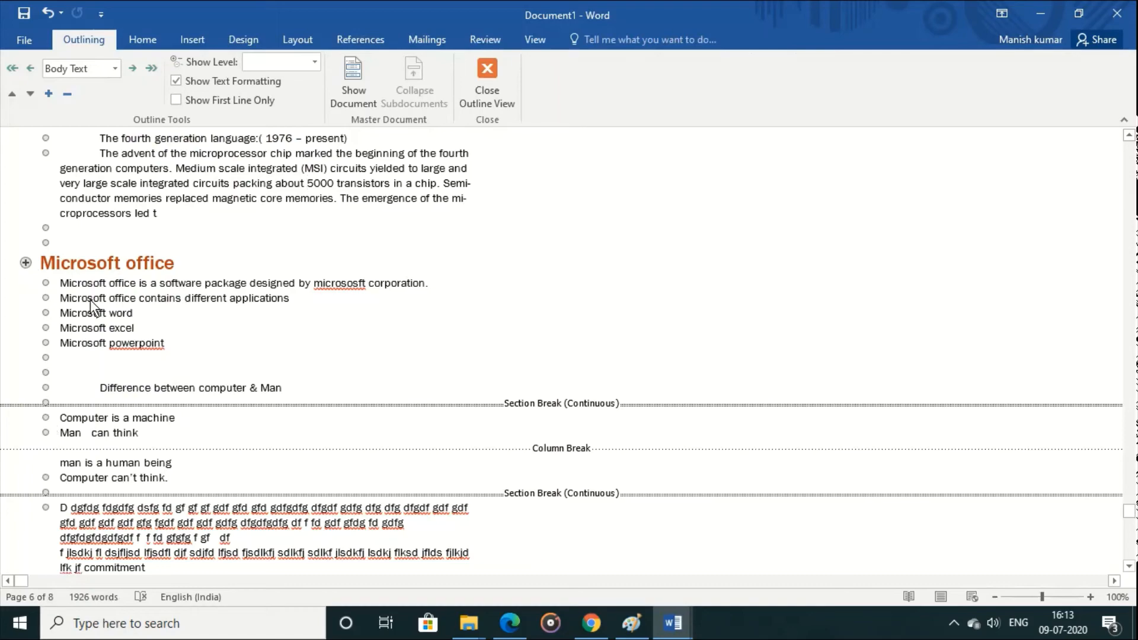
{"action": "key", "text": "Up"}
{"action": "key", "text": "Up"}
{"action": "key", "text": "Up"}
{"action": "key", "text": "Up"}
{"action": "key", "text": "Up"}
{"action": "key", "text": "Up"}
{"action": "key", "text": "Up"}
{"action": "key", "text": "Up"}
{"action": "key", "text": "Up"}
{"action": "key", "text": "Up"}
{"action": "key", "text": "Up"}
{"action": "key", "text": "Up"}
{"action": "key", "text": "Up"}
{"action": "key", "text": "Up"}
{"action": "key", "text": "Up"}
{"action": "key", "text": "Up"}
{"action": "key", "text": "Up"}
{"action": "key", "text": "Up"}
{"action": "key", "text": "Up"}
{"action": "key", "text": "Up"}
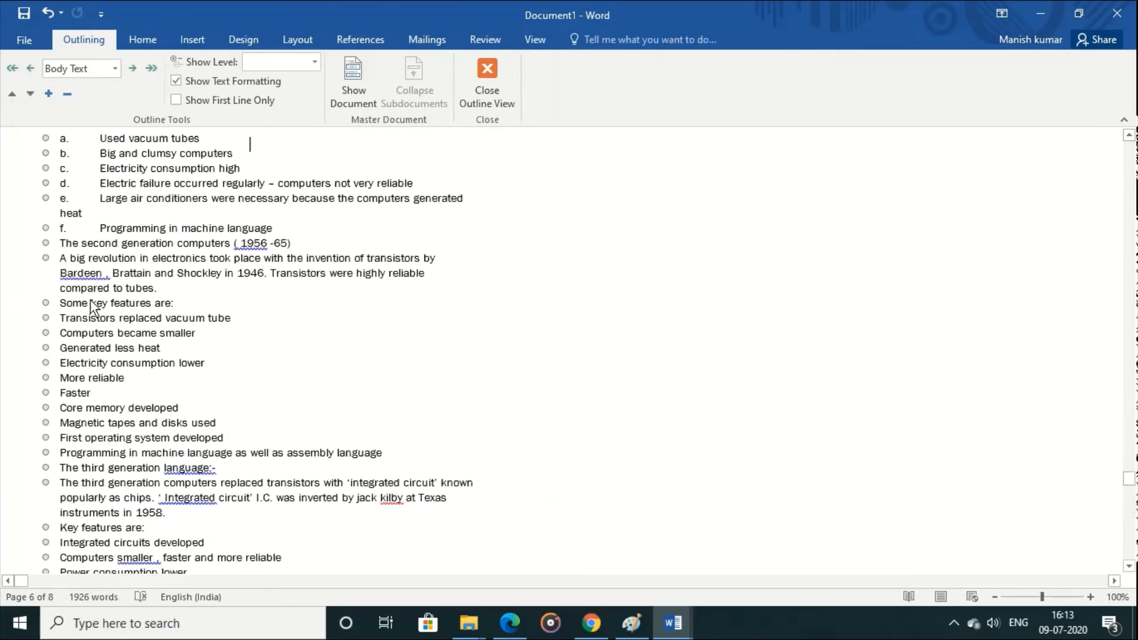
{"action": "key", "text": "Up"}
{"action": "key", "text": "Up"}
{"action": "key", "text": "Up"}
{"action": "key", "text": "Up"}
{"action": "key", "text": "Up"}
{"action": "key", "text": "Up"}
{"action": "key", "text": "Up"}
{"action": "key", "text": "Up"}
{"action": "key", "text": "Up"}
{"action": "key", "text": "Up"}
{"action": "key", "text": "Up"}
{"action": "key", "text": "Up"}
{"action": "key", "text": "Up"}
{"action": "key", "text": "Up"}
{"action": "key", "text": "Up"}
{"action": "key", "text": "Up"}
{"action": "key", "text": "Up"}
{"action": "key", "text": "Up"}
{"action": "key", "text": "Up"}
{"action": "key", "text": "Up"}
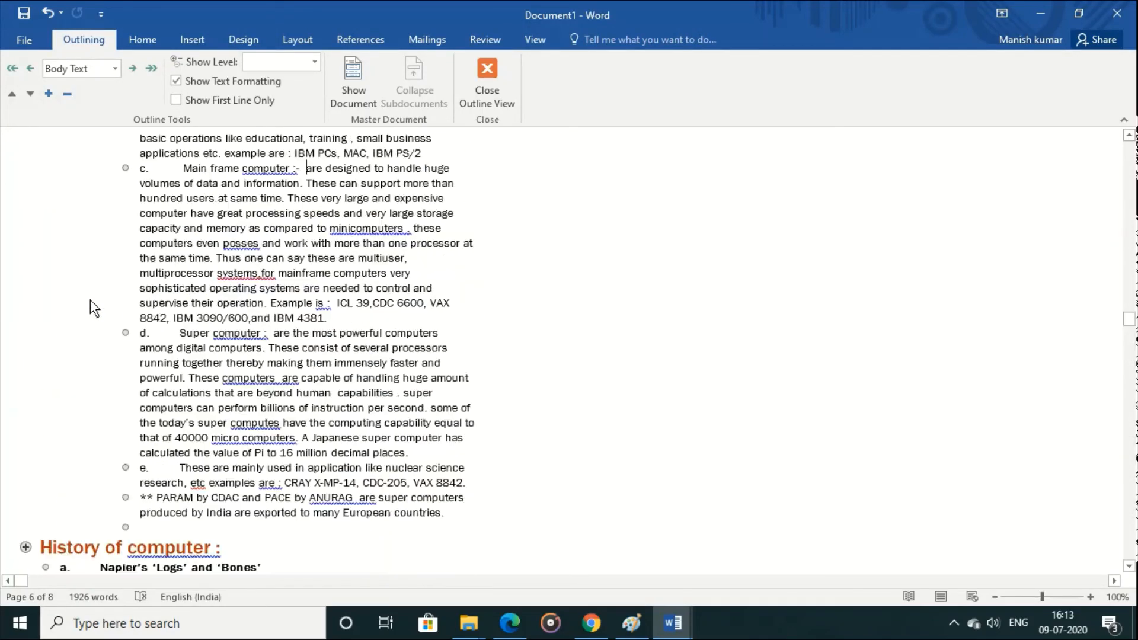
{"action": "key", "text": "Up"}
{"action": "key", "text": "Up"}
{"action": "key", "text": "Up"}
{"action": "key", "text": "Up"}
{"action": "key", "text": "Up"}
{"action": "key", "text": "Up"}
{"action": "key", "text": "Up"}
{"action": "key", "text": "Up"}
{"action": "key", "text": "Up"}
{"action": "key", "text": "Up"}
{"action": "key", "text": "Up"}
{"action": "key", "text": "Up"}
{"action": "key", "text": "Up"}
{"action": "key", "text": "Up"}
{"action": "key", "text": "Up"}
{"action": "key", "text": "Up"}
{"action": "key", "text": "Up"}
{"action": "key", "text": "Up"}
{"action": "key", "text": "Up"}
{"action": "key", "text": "Up"}
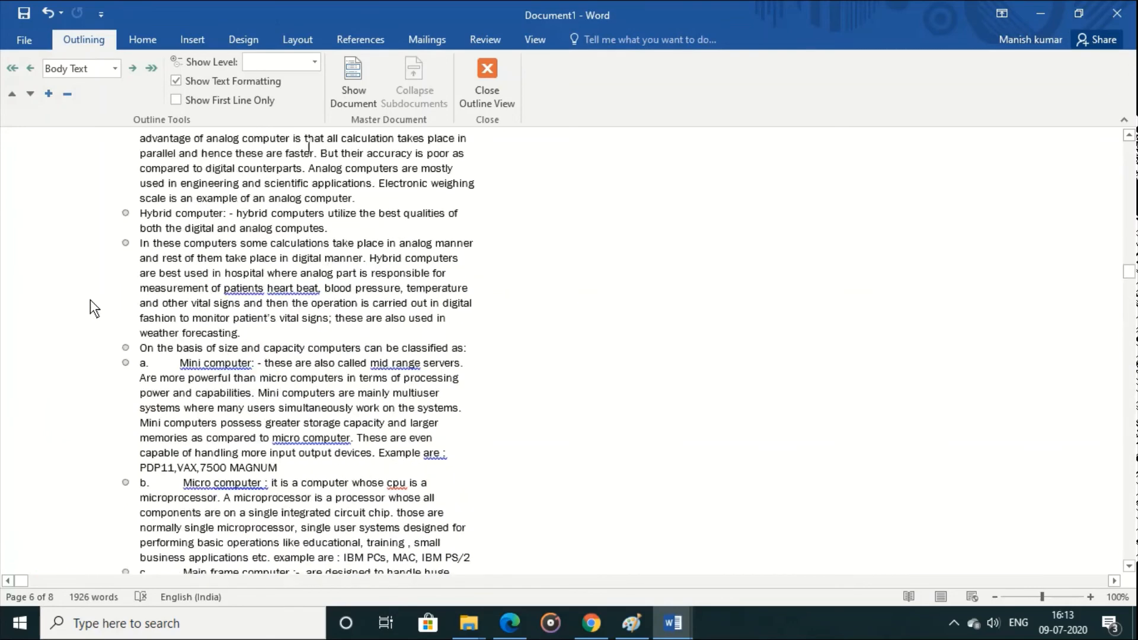
{"action": "key", "text": "Up"}
{"action": "key", "text": "Up"}
{"action": "key", "text": "Up"}
{"action": "key", "text": "Up"}
{"action": "key", "text": "Up"}
{"action": "key", "text": "Up"}
{"action": "key", "text": "Up"}
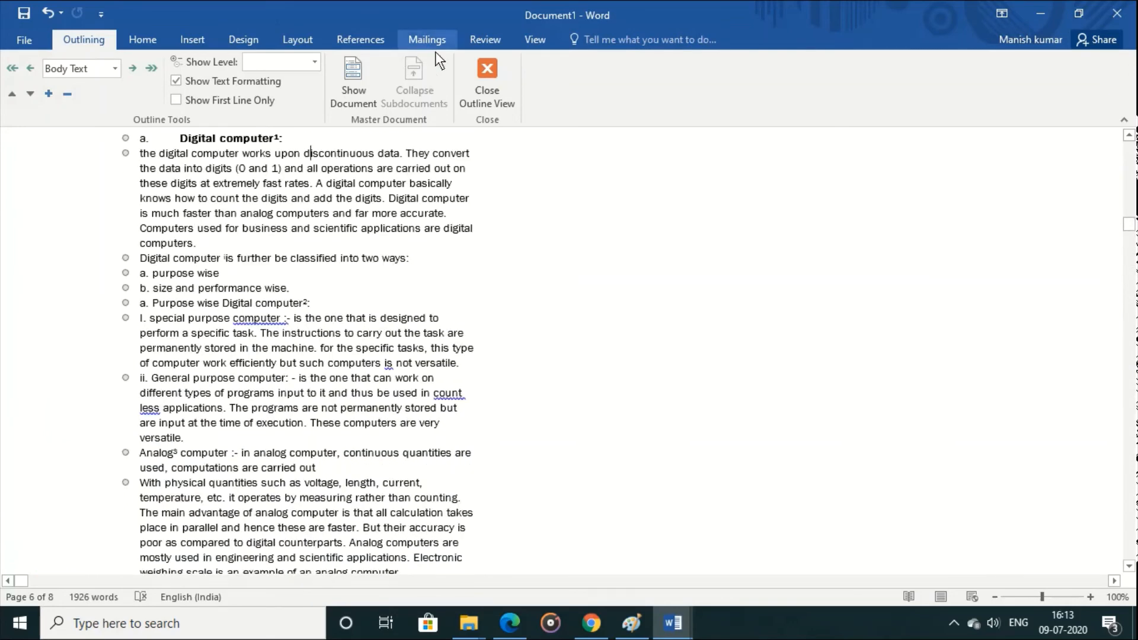
{"action": "left_click", "coordinate": [507, 108]}
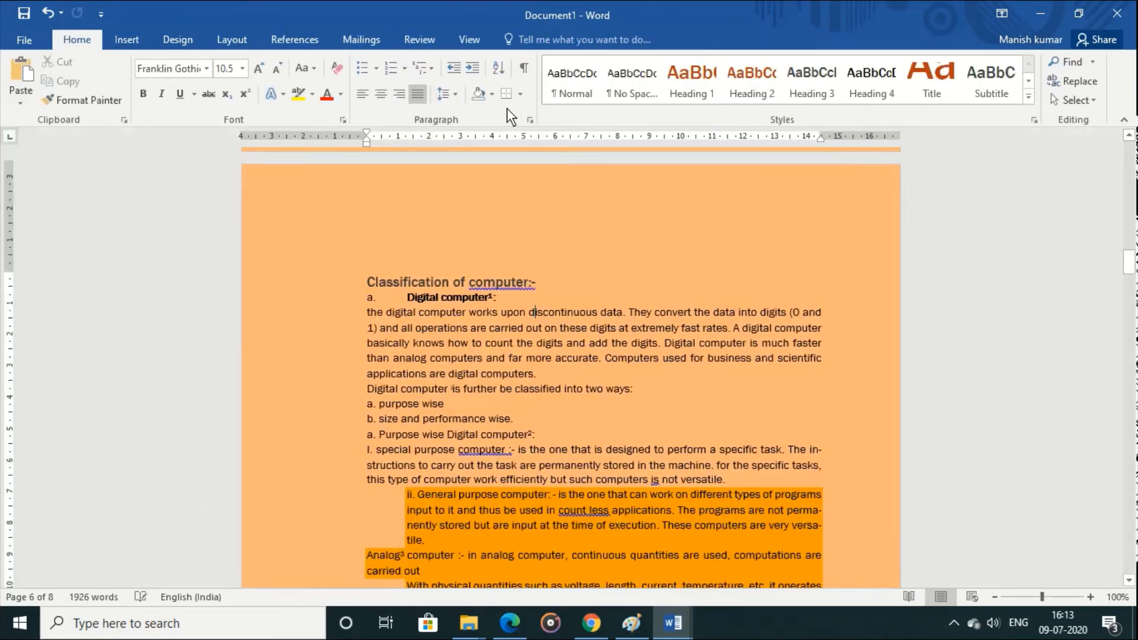
Step: View the Classification of computer section in Draft view and return to Print Layout
{"action": "left_click", "coordinate": [472, 39]}
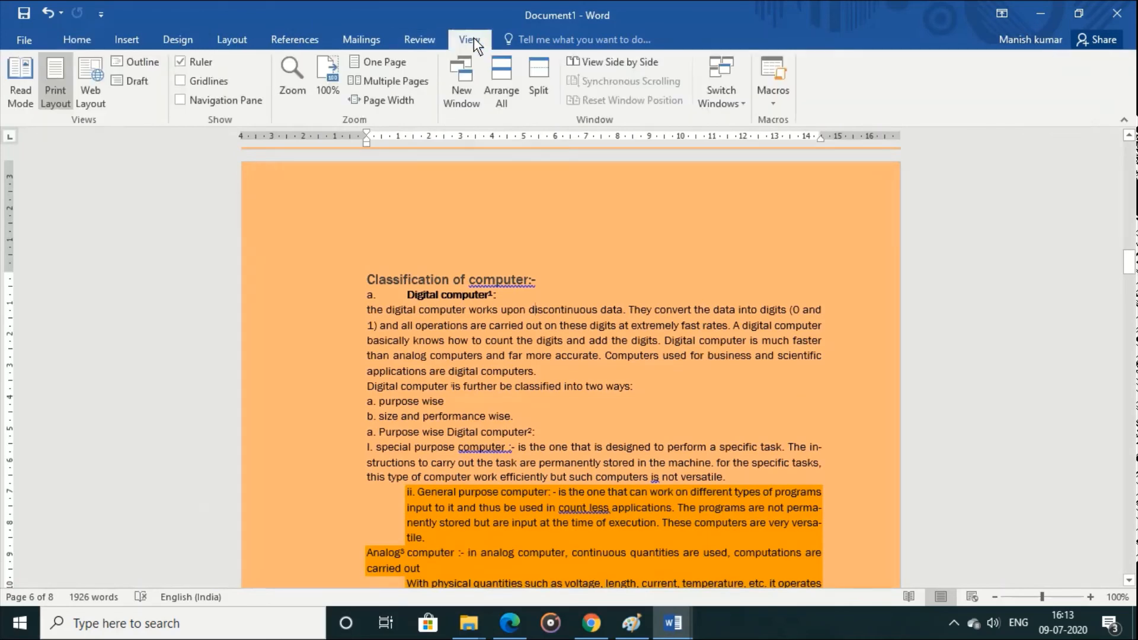
{"action": "left_click", "coordinate": [143, 86]}
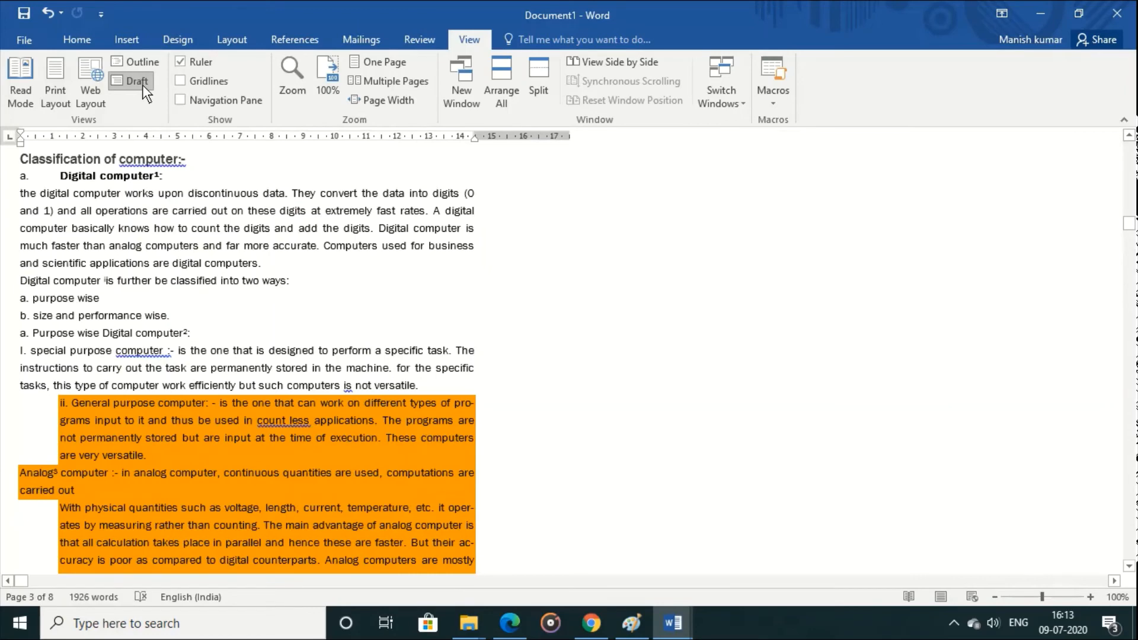
{"action": "left_click", "coordinate": [55, 86]}
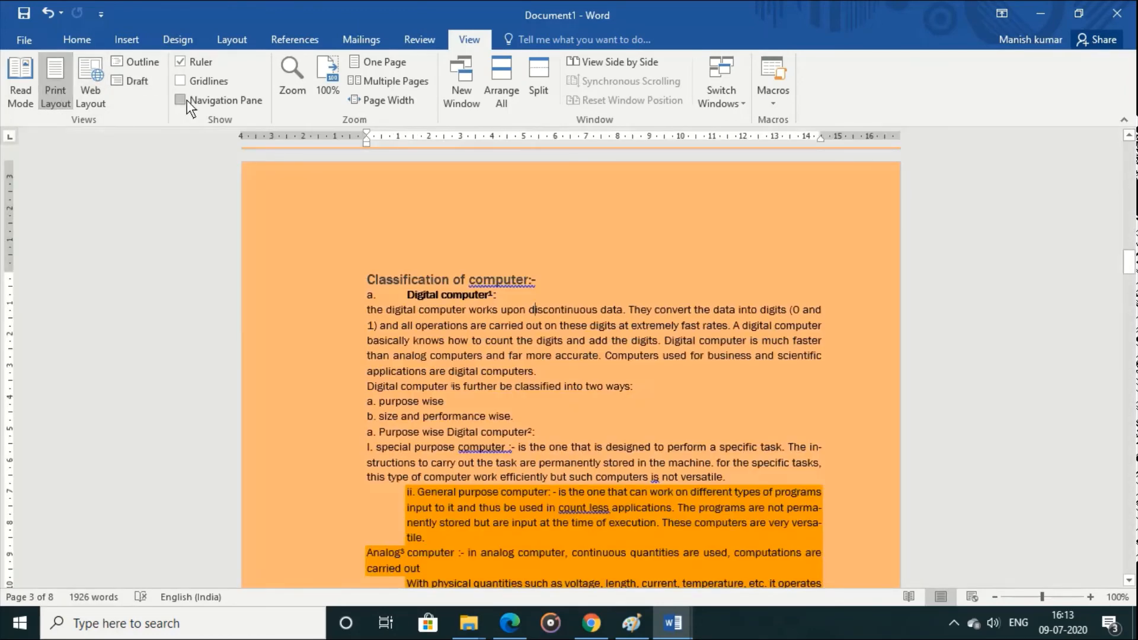
Step: Hide and restore the ruler, and turn the gridlines on and off again
{"action": "left_click", "coordinate": [184, 65]}
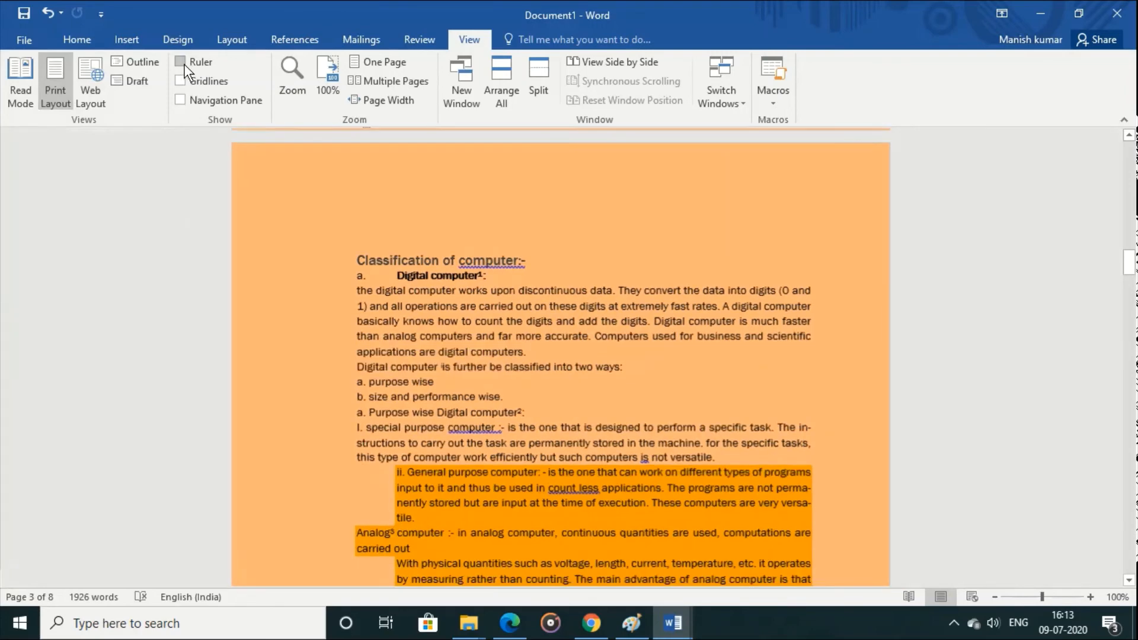
{"action": "left_click", "coordinate": [185, 64]}
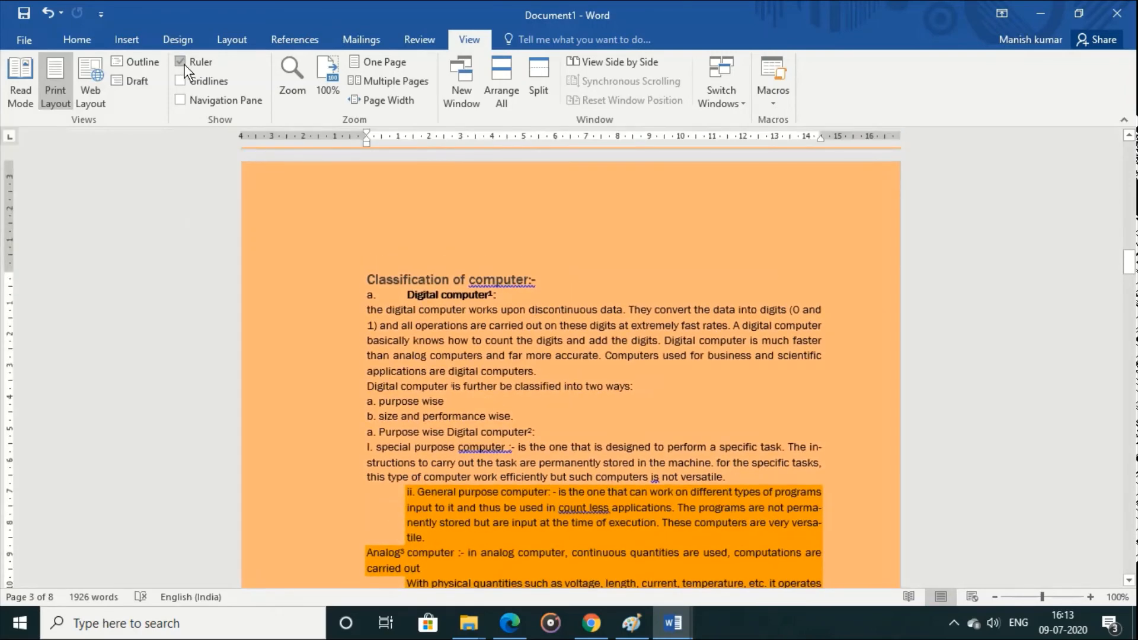
{"action": "left_click", "coordinate": [179, 79]}
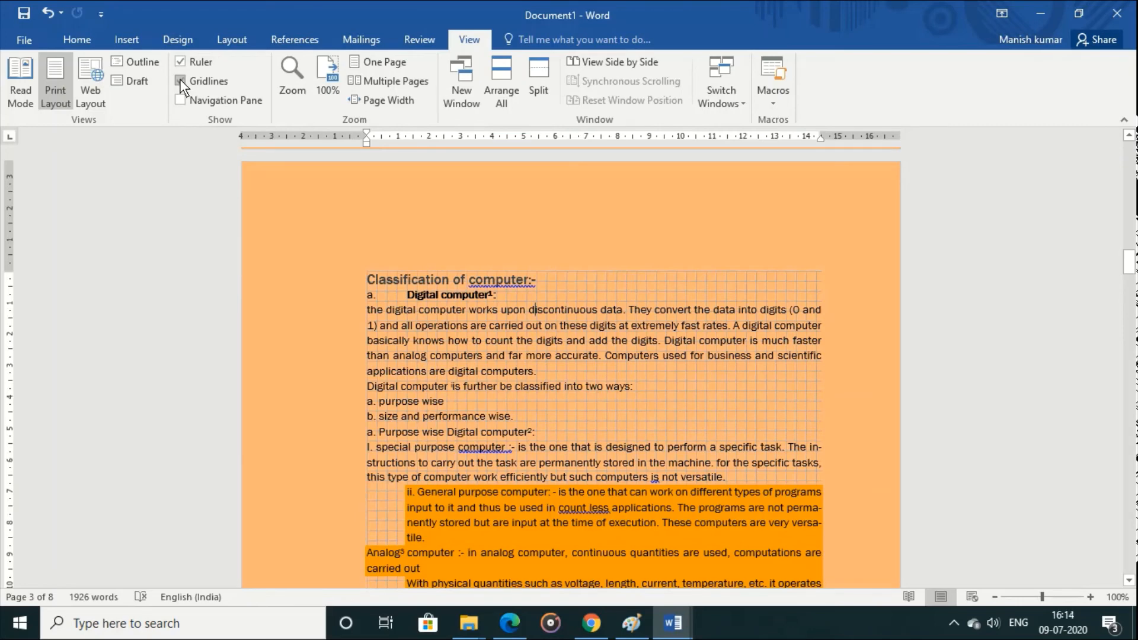
{"action": "left_click", "coordinate": [179, 79]}
Step: Show the Navigation Pane with the document's headings
{"action": "left_click", "coordinate": [181, 100]}
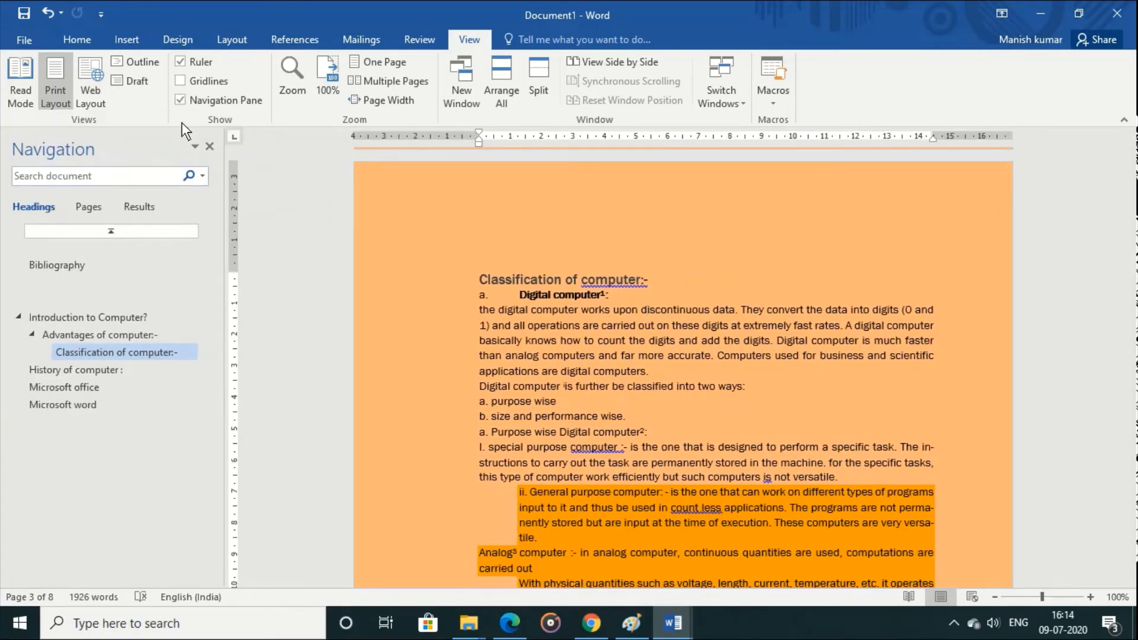
Step: Hide the Navigation Pane, and try 75% zoom on the document before returning to 100%
{"action": "left_click", "coordinate": [182, 102]}
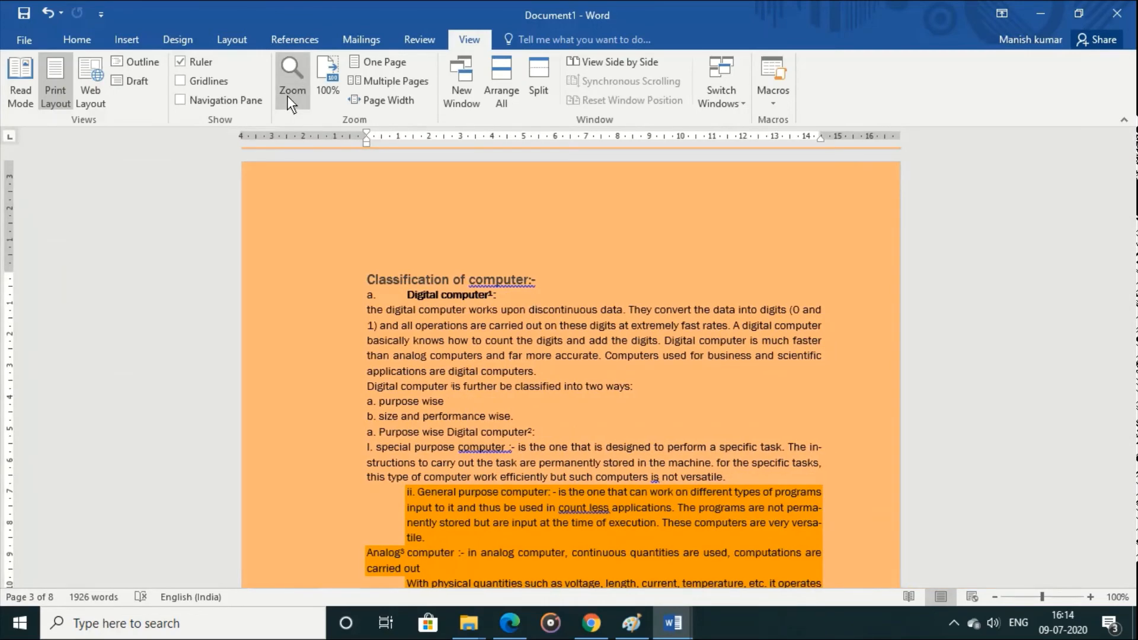
{"action": "left_click", "coordinate": [290, 101]}
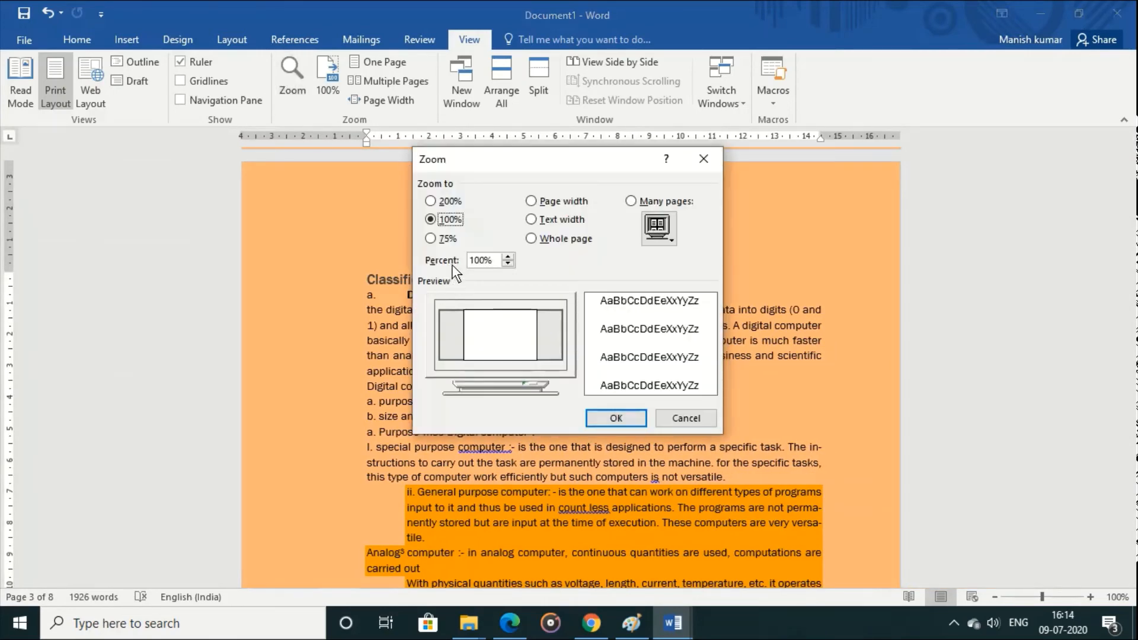
{"action": "left_click", "coordinate": [443, 240]}
{"action": "left_click", "coordinate": [617, 418]}
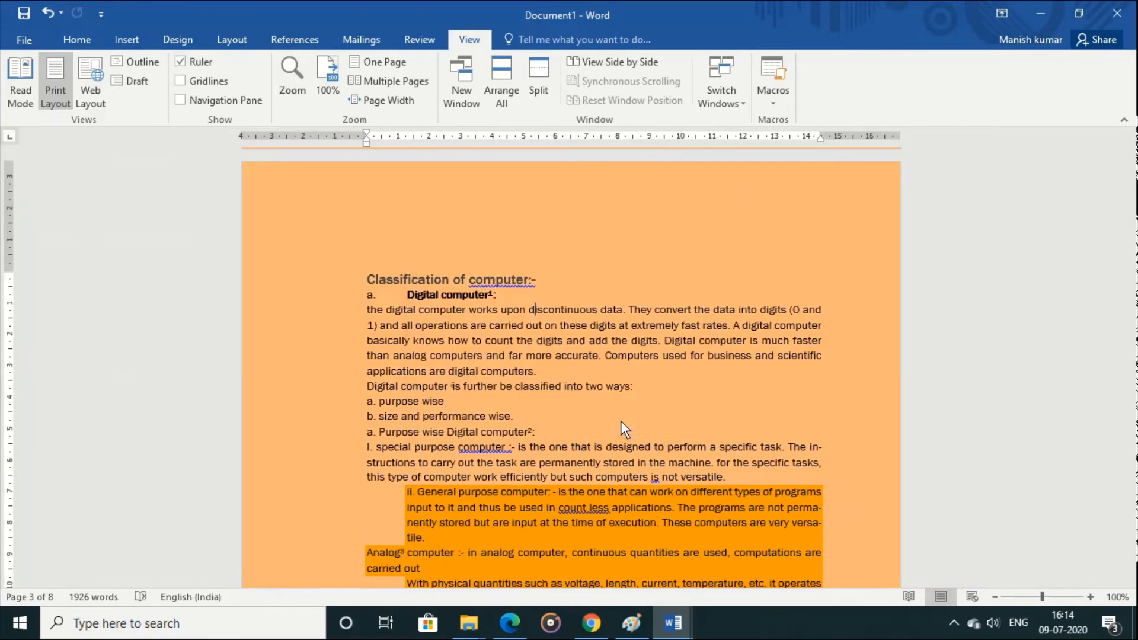
{"action": "left_click", "coordinate": [317, 70]}
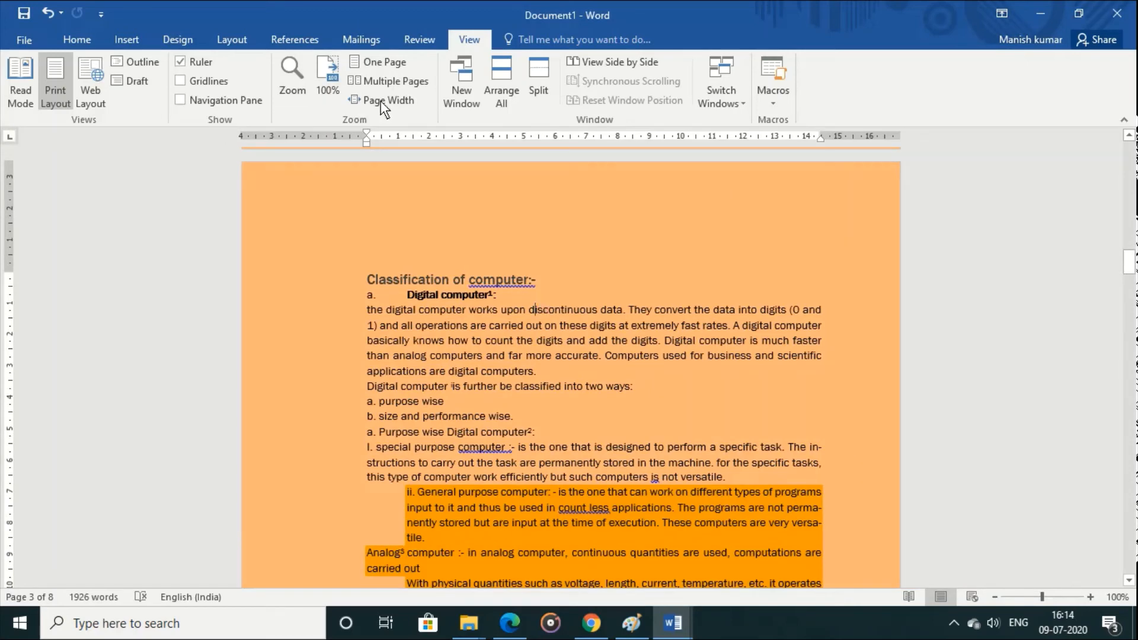
Step: View the document in One Page, Multiple Pages and Page Width zoom, and return to 100% at the Contents page
{"action": "left_click", "coordinate": [372, 61]}
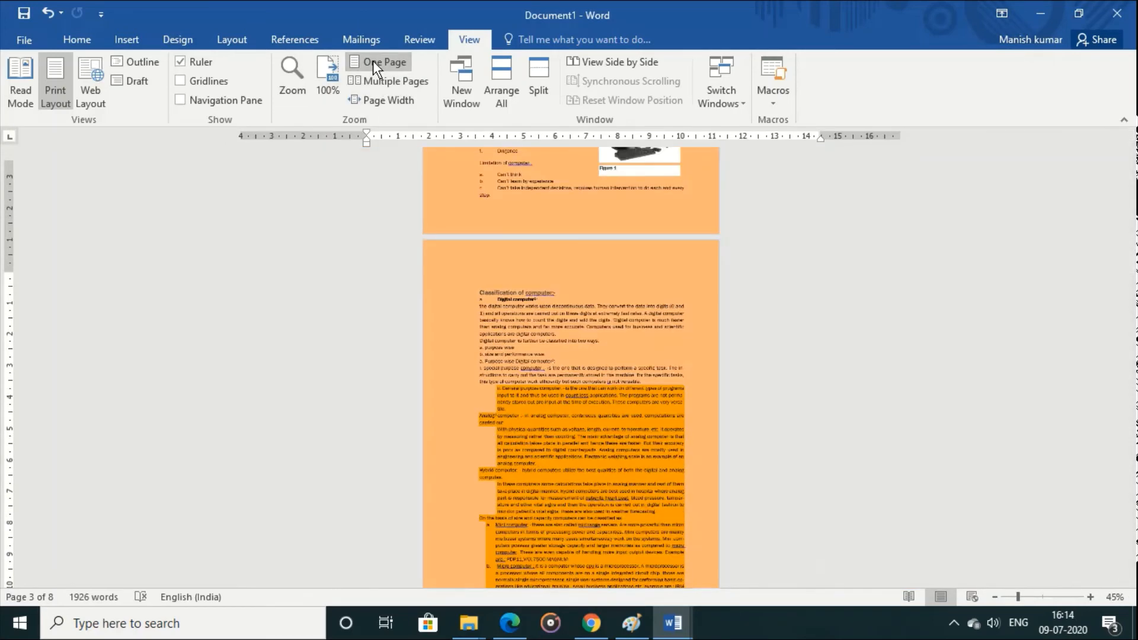
{"action": "left_click", "coordinate": [389, 88]}
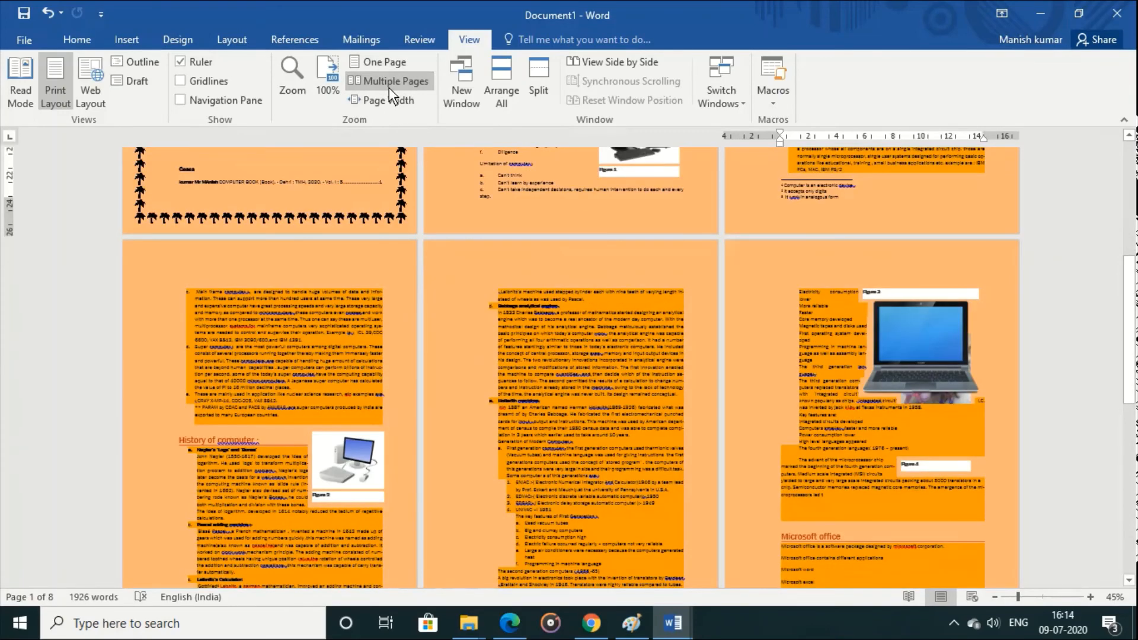
{"action": "left_click", "coordinate": [391, 102]}
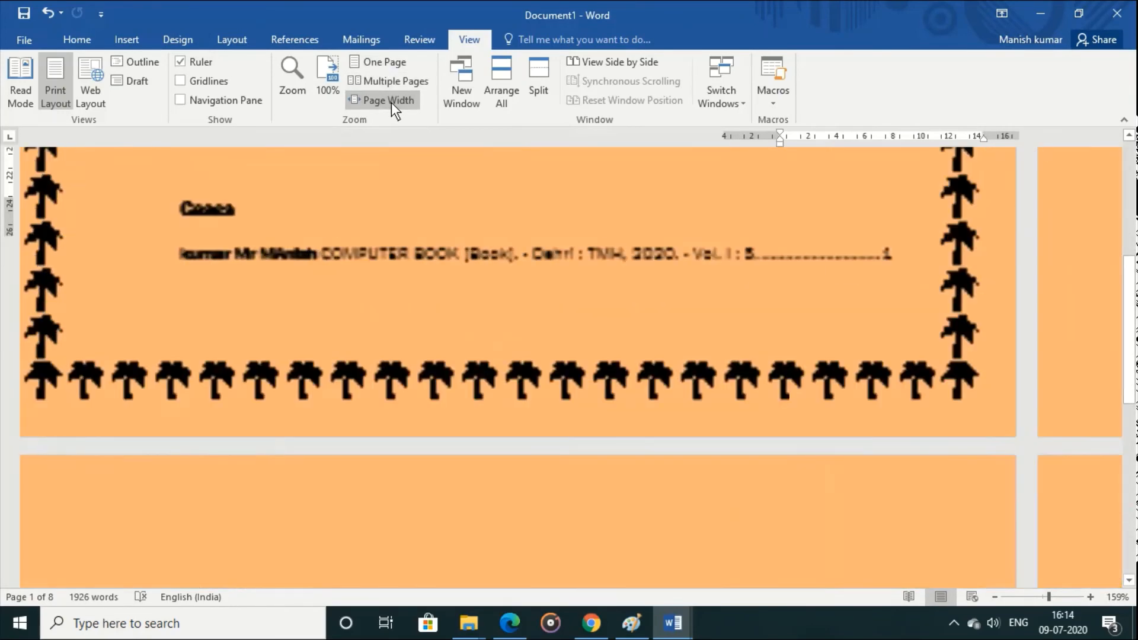
{"action": "left_click", "coordinate": [369, 60]}
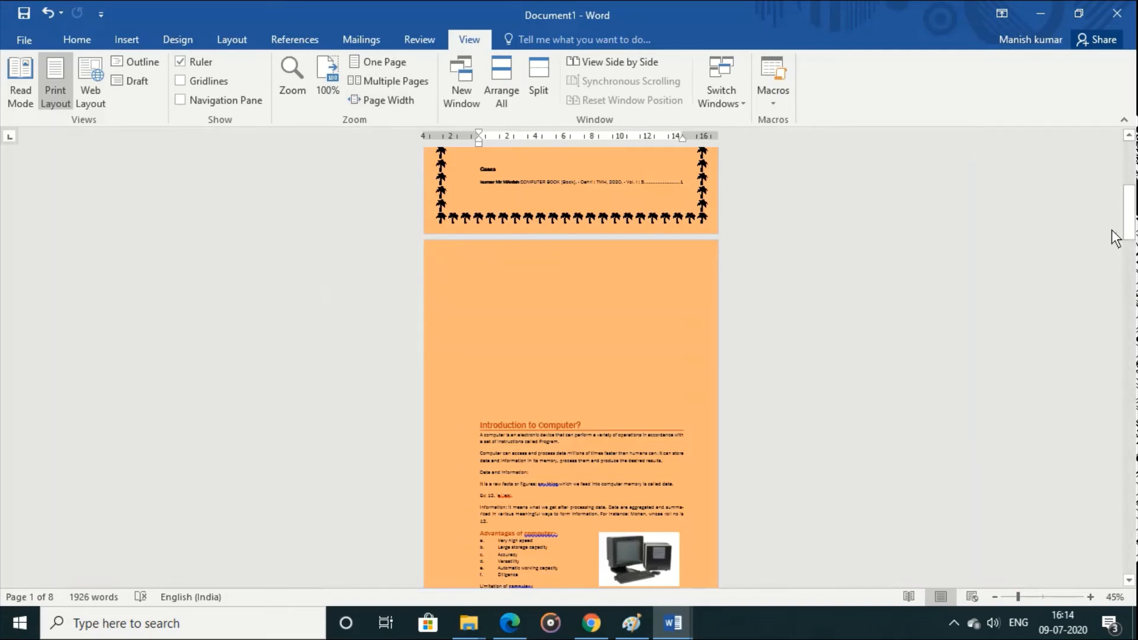
{"action": "left_click_drag", "start_coordinate": [1128, 228], "coordinate": [1132, 159]}
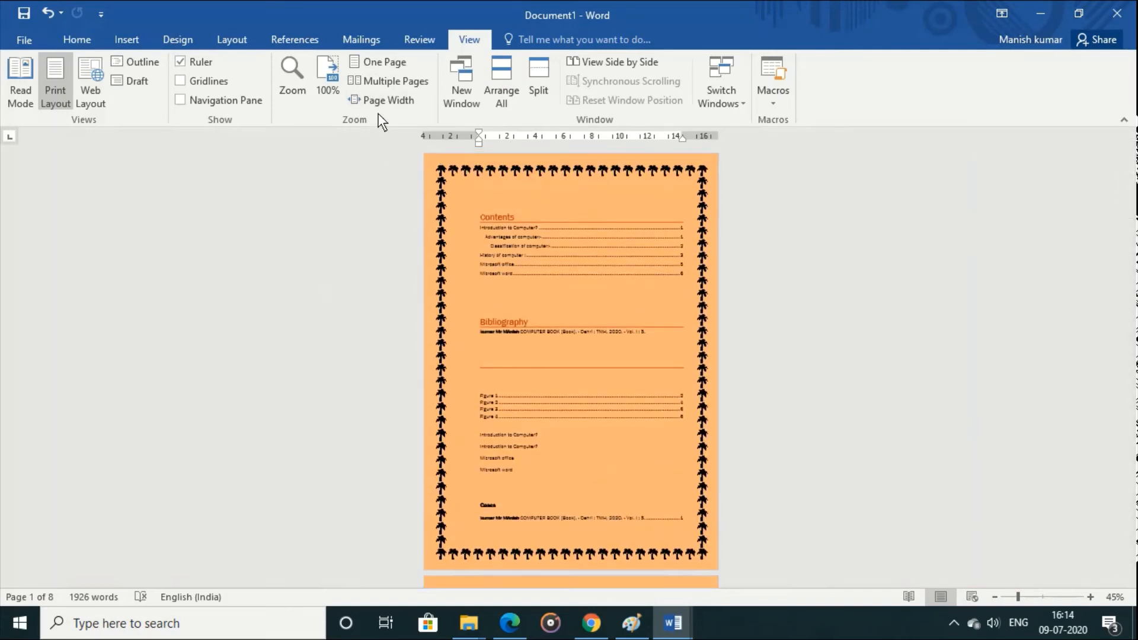
{"action": "left_click", "coordinate": [329, 69]}
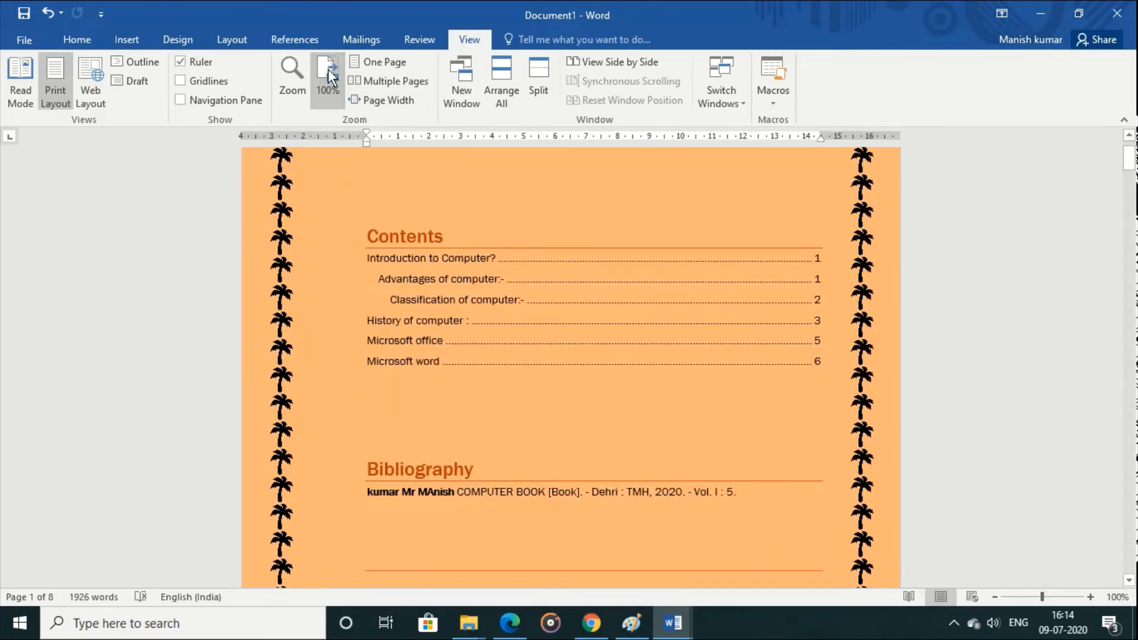
Step: Open a second window of Document1, go to its Contents page, and compare it with the original window
{"action": "left_click", "coordinate": [452, 95]}
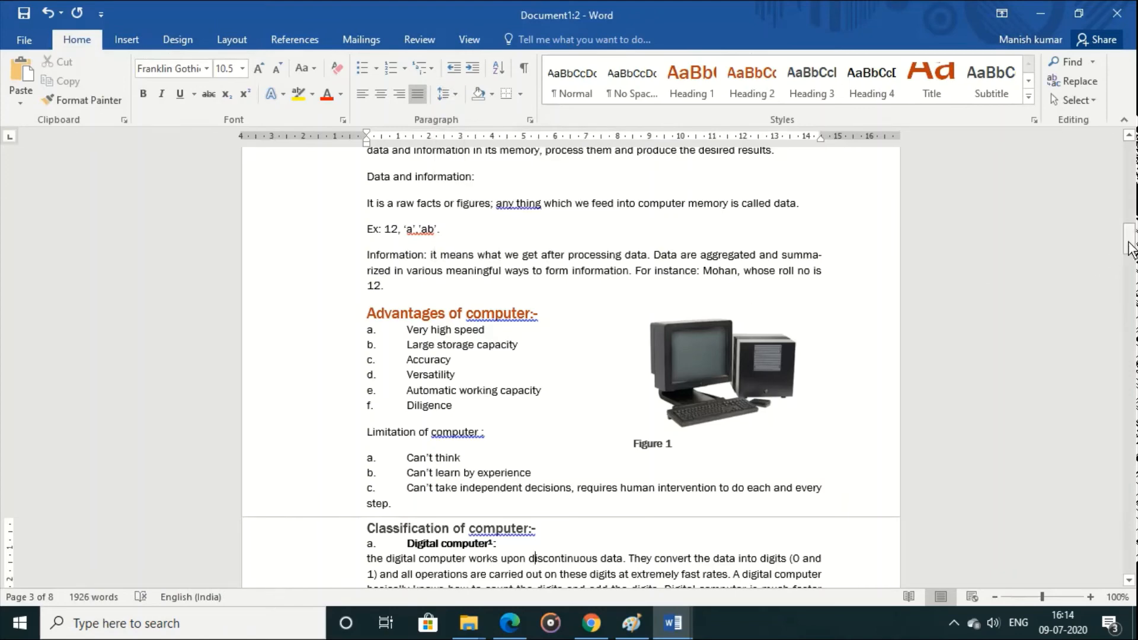
{"action": "left_click_drag", "start_coordinate": [1130, 240], "coordinate": [1127, 142]}
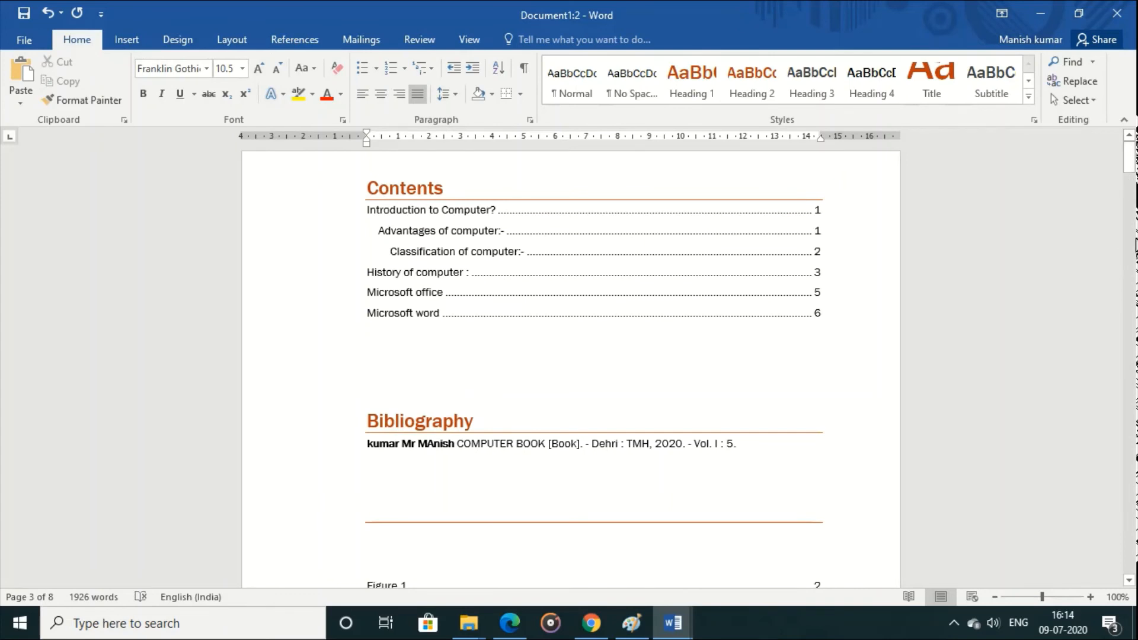
{"action": "mouse_move", "coordinate": [675, 623]}
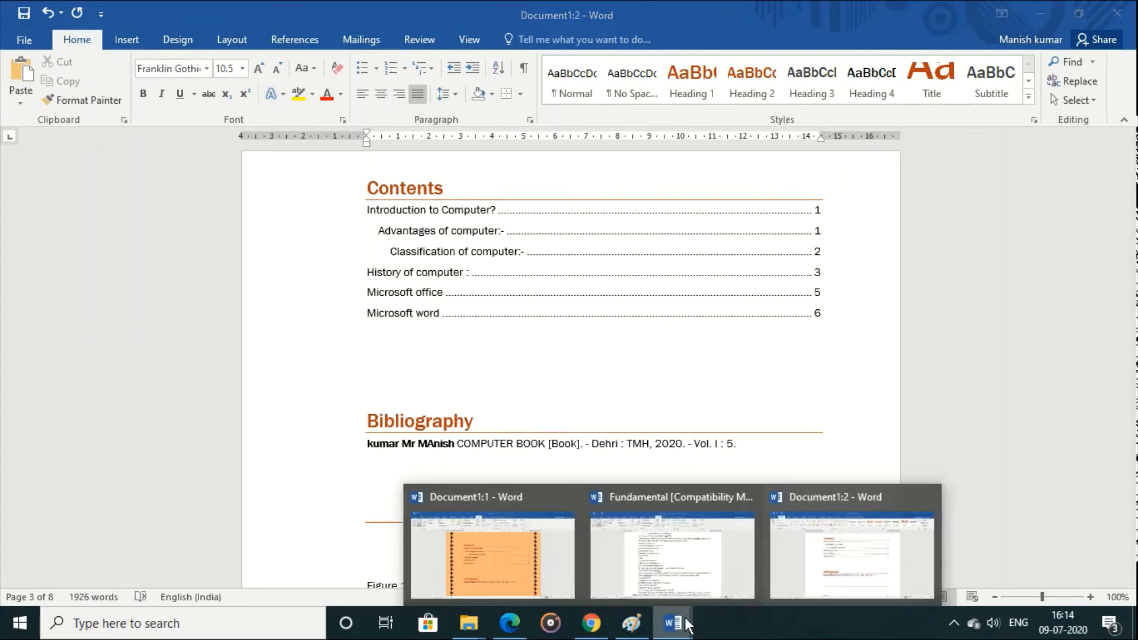
{"action": "mouse_move", "coordinate": [692, 567]}
{"action": "mouse_move", "coordinate": [775, 559]}
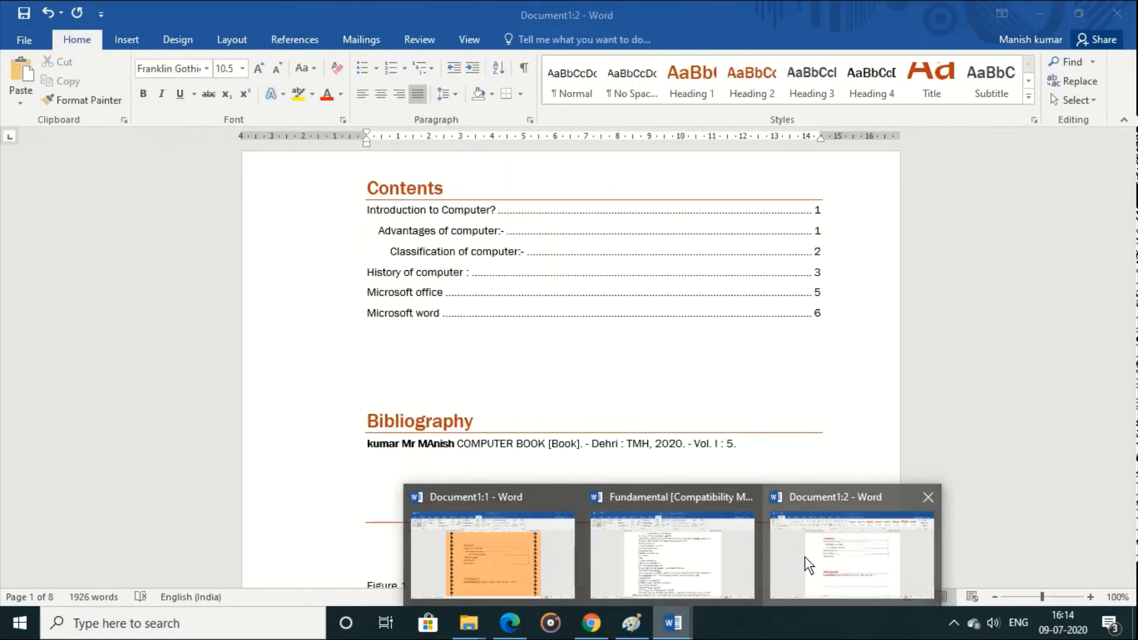
{"action": "left_click", "coordinate": [806, 560]}
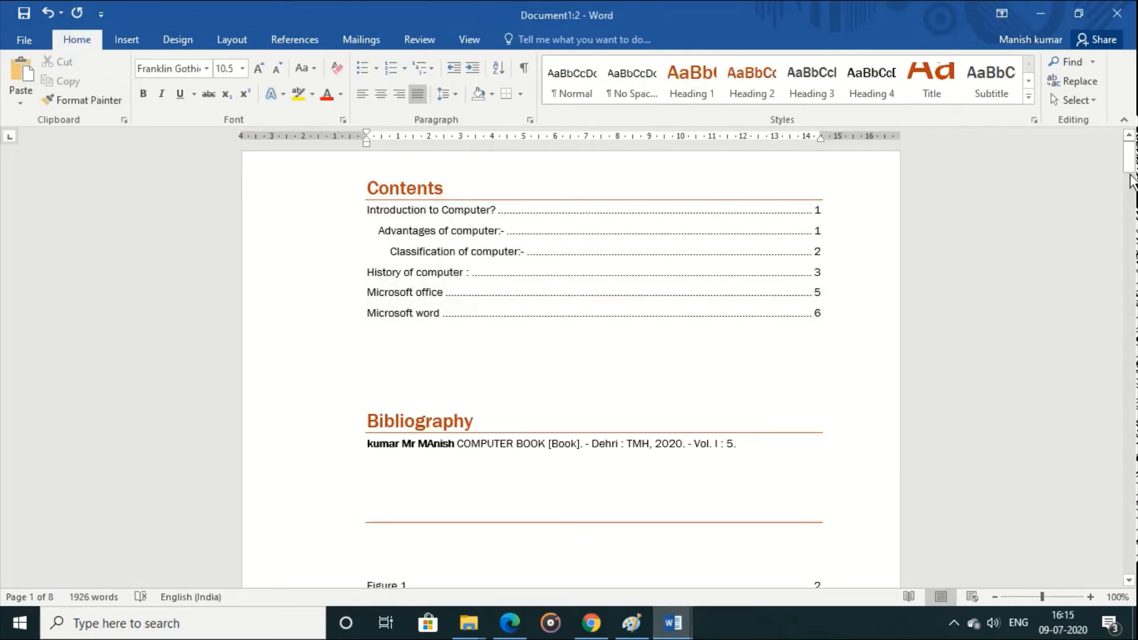
Step: Arrange all open Word windows on the screen and browse the Fundamental document in its window
{"action": "left_click", "coordinate": [471, 38]}
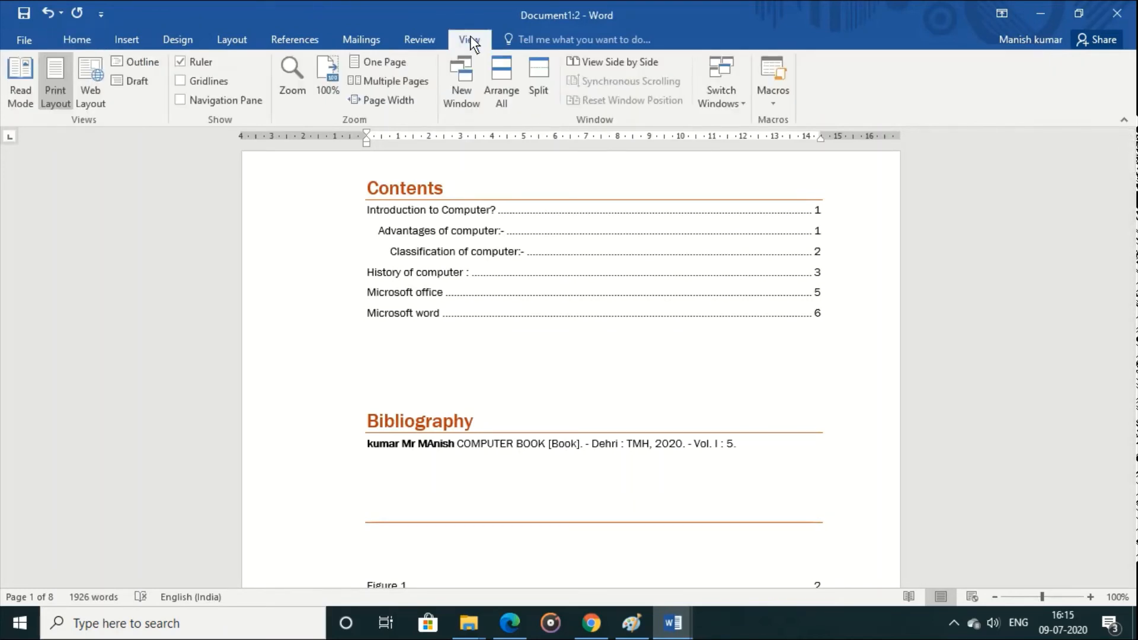
{"action": "left_click", "coordinate": [501, 77]}
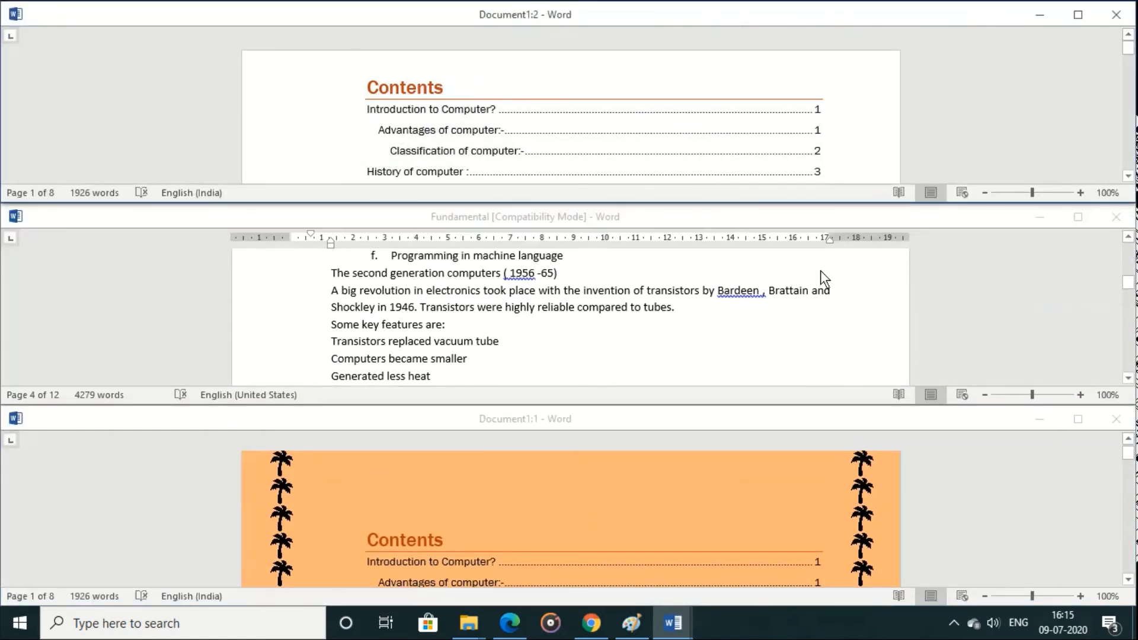
{"action": "left_click", "coordinate": [710, 292]}
{"action": "scroll", "coordinate": [711, 291], "scroll_direction": "up", "scroll_amount": 2}
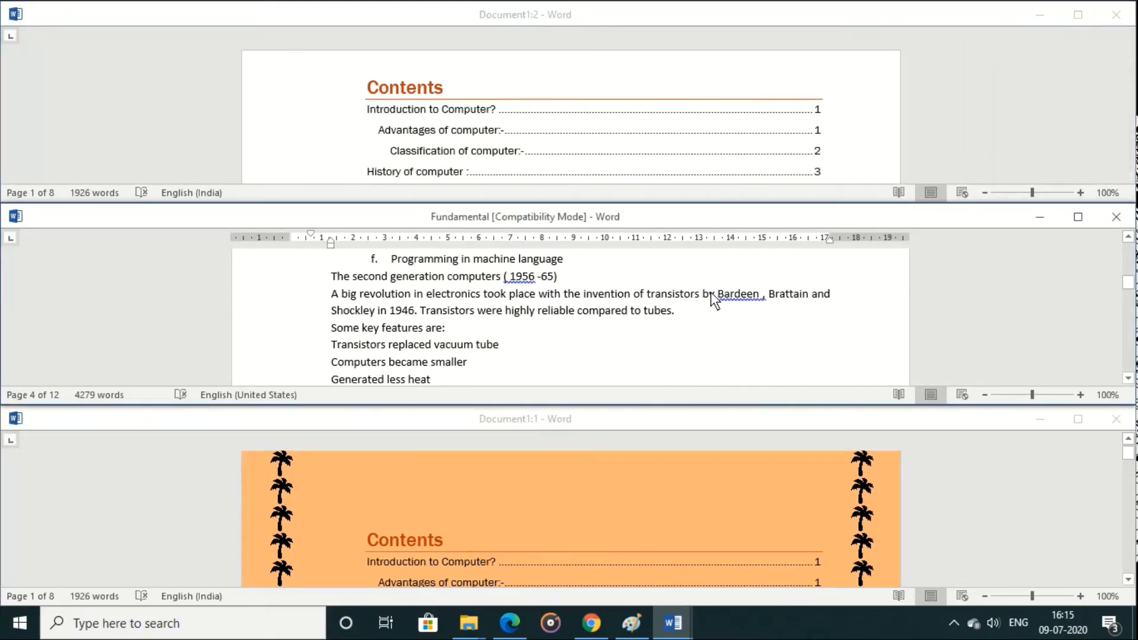
{"action": "scroll", "coordinate": [710, 292], "scroll_direction": "up", "scroll_amount": 5}
{"action": "scroll", "coordinate": [710, 293], "scroll_direction": "down", "scroll_amount": 2}
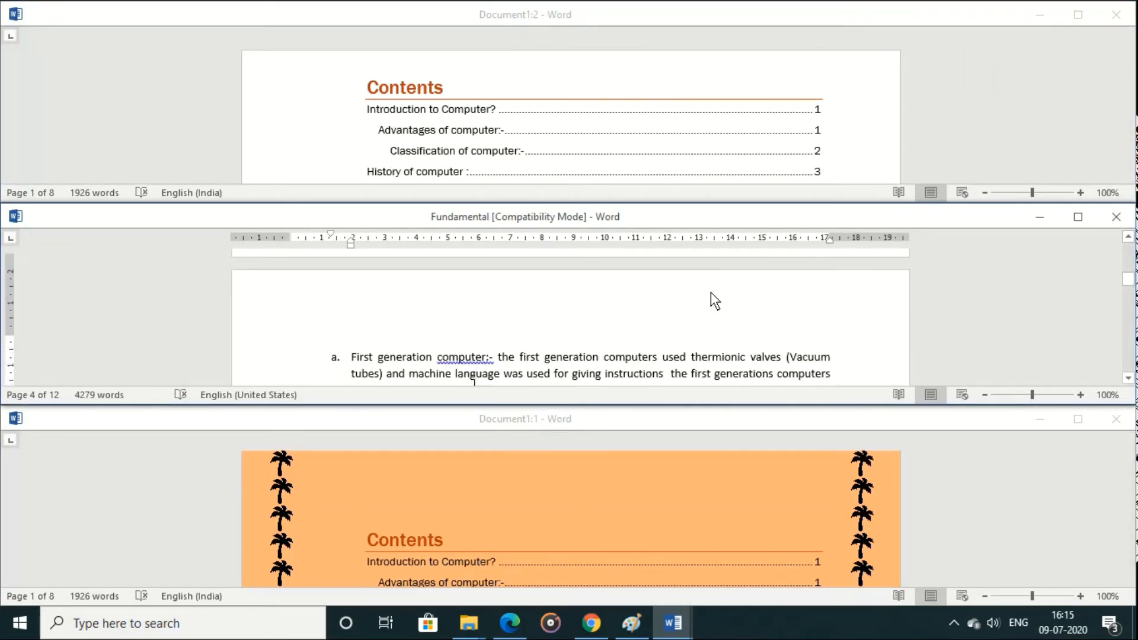
Step: Move down through the Document1:2 window to the Cases heading
{"action": "left_click", "coordinate": [613, 167]}
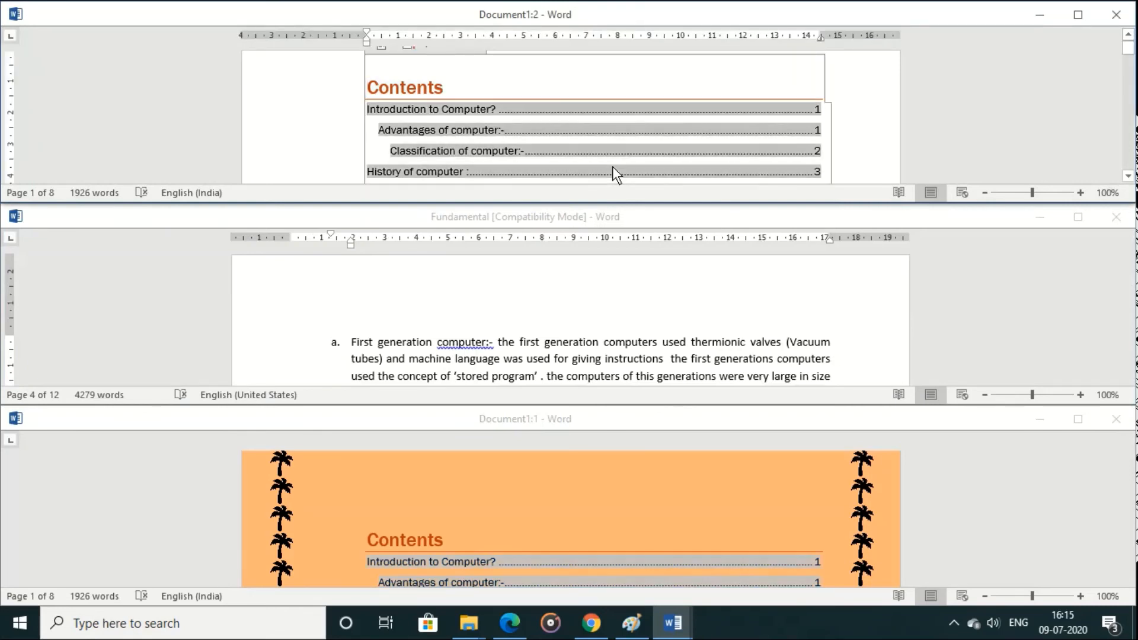
{"action": "key", "text": "ctrl+End"}
{"action": "key", "text": "Down"}
{"action": "key", "text": "Down"}
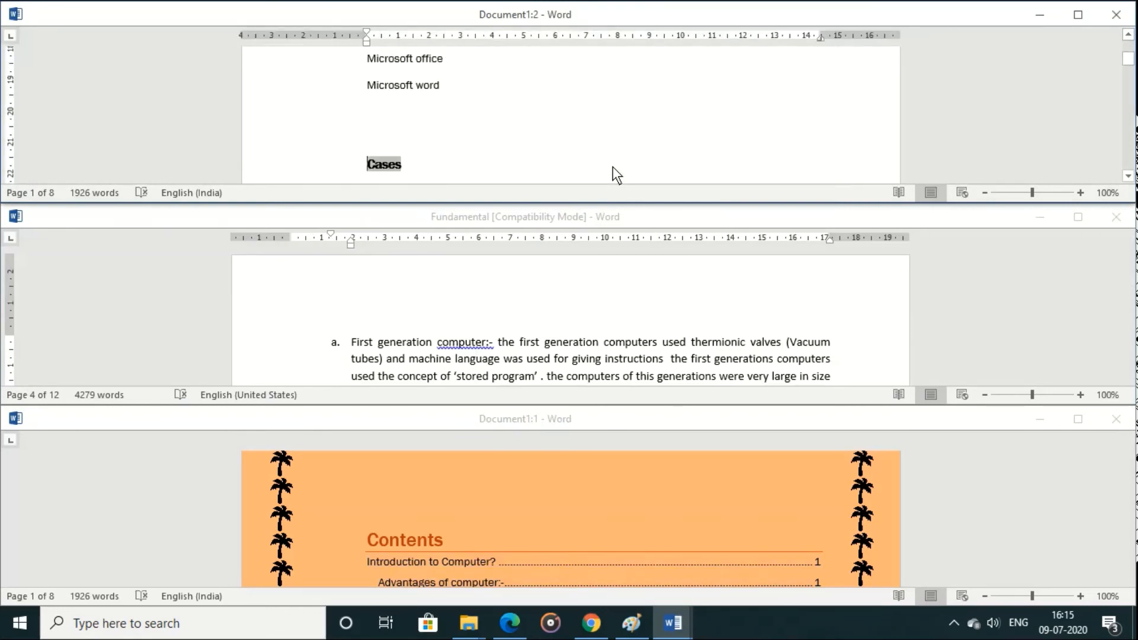
Step: Close the Document1:2 window and the Fundamental document without saving its changes
{"action": "left_click", "coordinate": [1117, 14]}
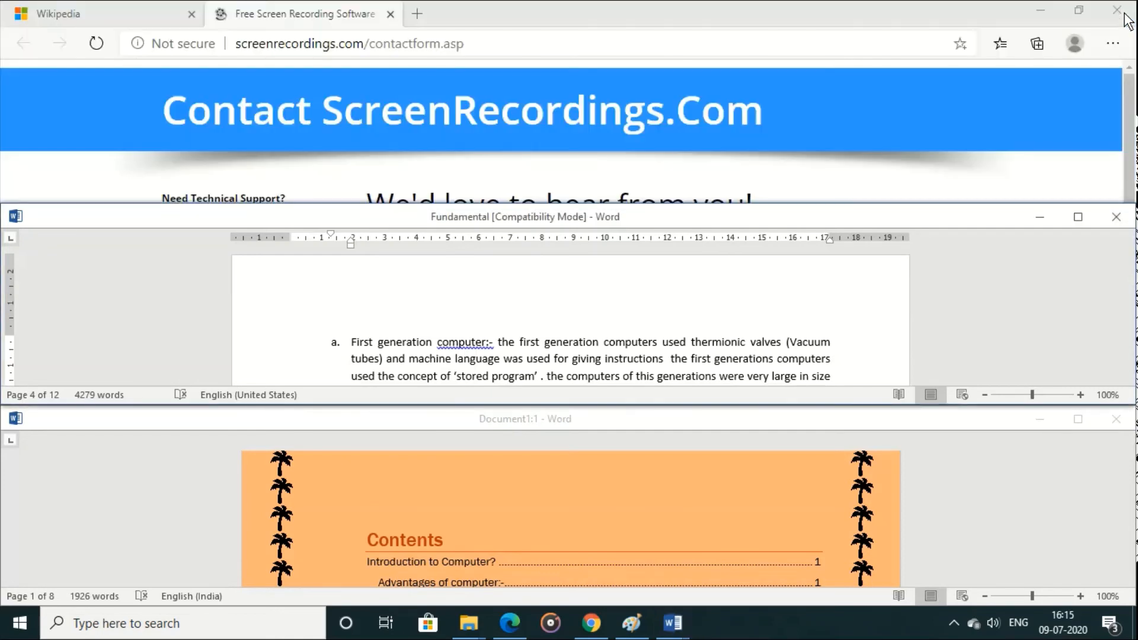
{"action": "left_click", "coordinate": [1115, 218]}
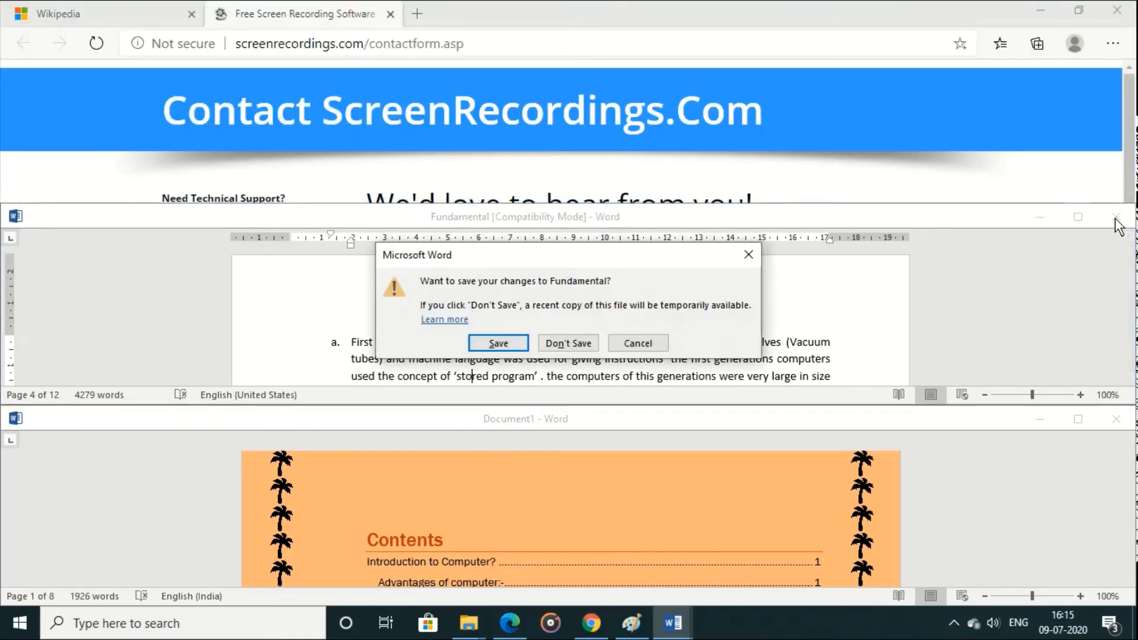
{"action": "left_click", "coordinate": [586, 346]}
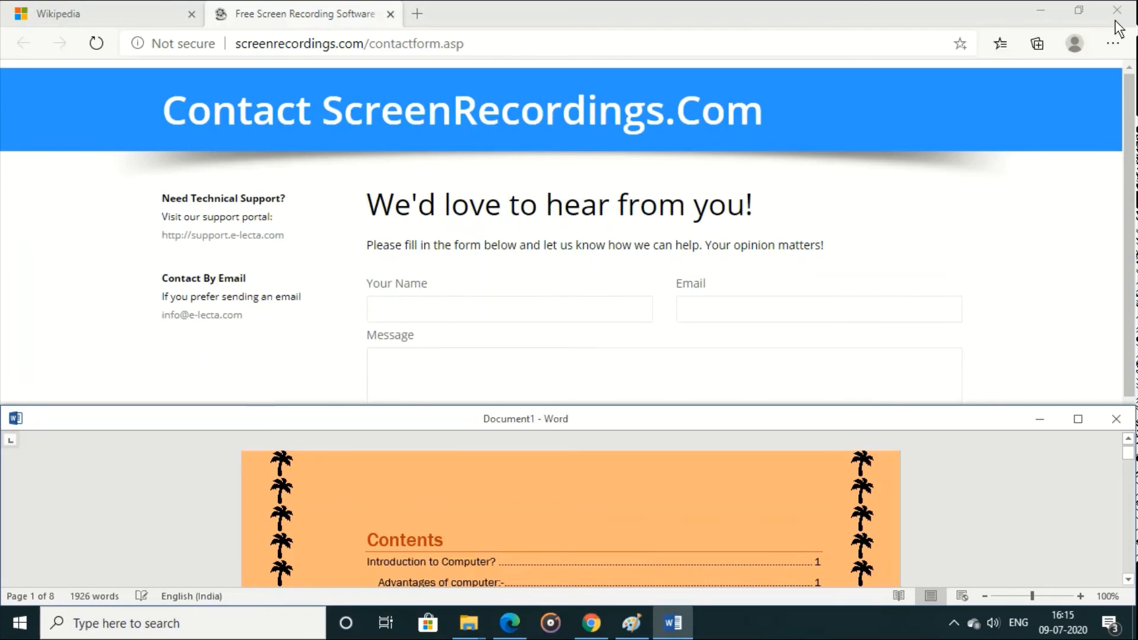
Step: Bring the Document1 window back to the front and maximize it
{"action": "left_click", "coordinate": [676, 623]}
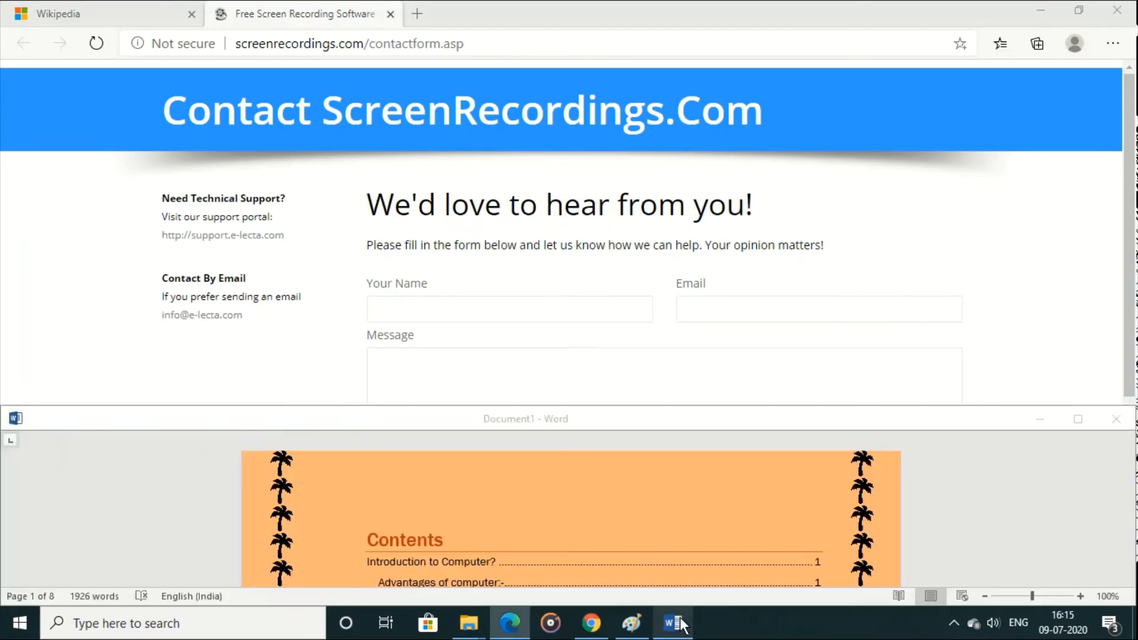
{"action": "left_click", "coordinate": [605, 457]}
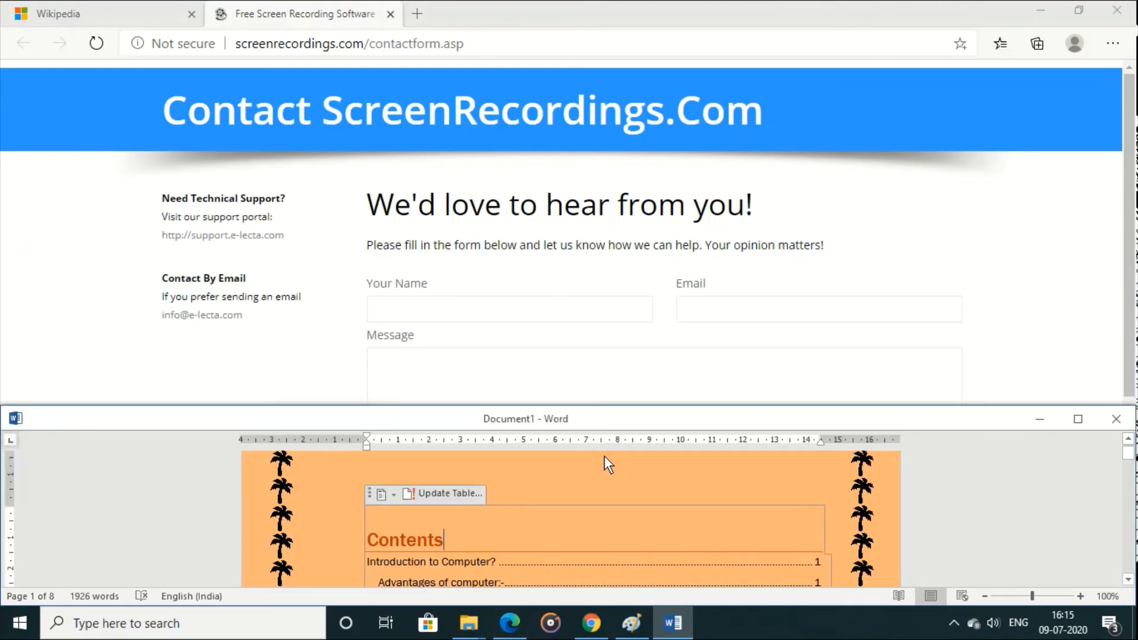
{"action": "double_click", "coordinate": [613, 412]}
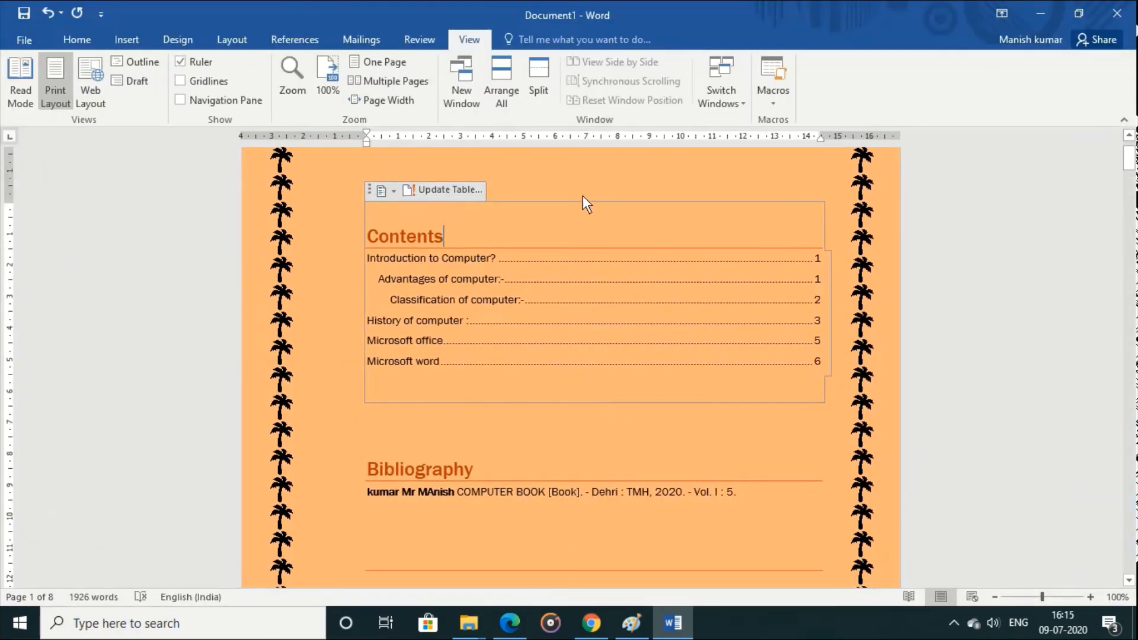
Step: Split the Document1 window, showing the Data and information text in the upper pane and Classification of computer in the lower
{"action": "left_click", "coordinate": [540, 73]}
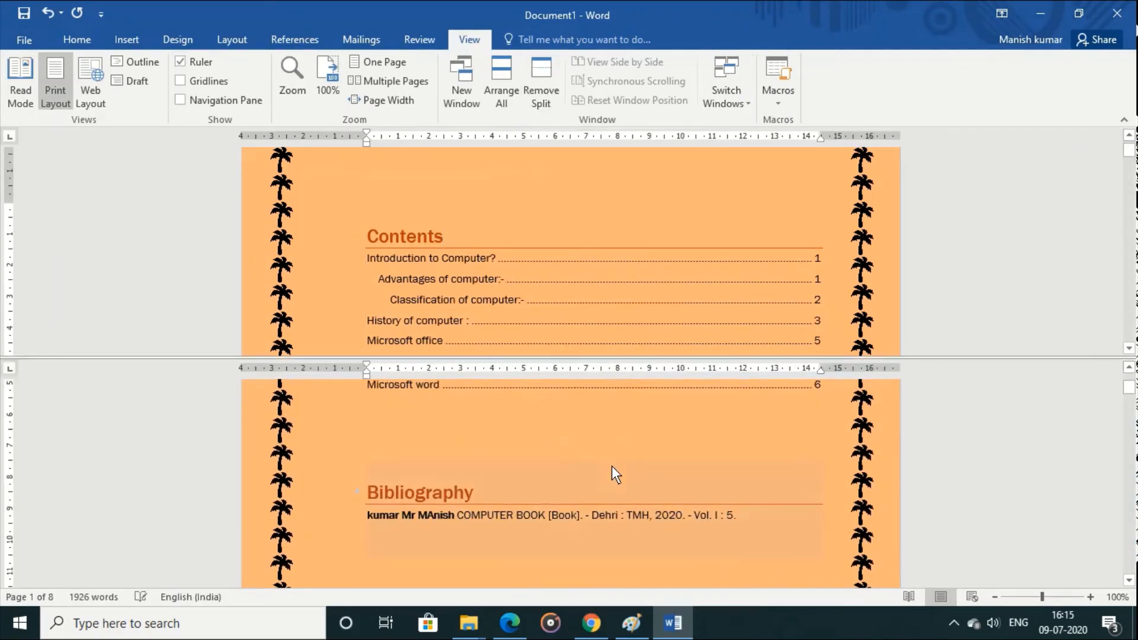
{"action": "left_click", "coordinate": [586, 233]}
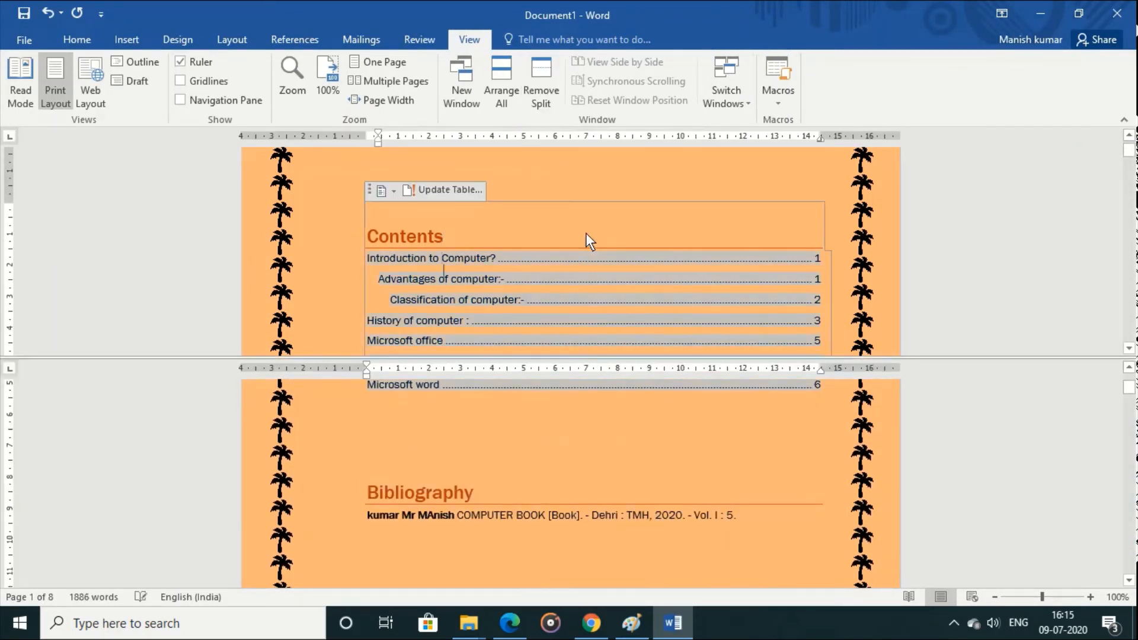
{"action": "scroll", "coordinate": [586, 233], "scroll_direction": "down", "scroll_amount": 10}
{"action": "scroll", "coordinate": [586, 233], "scroll_direction": "down", "scroll_amount": 5}
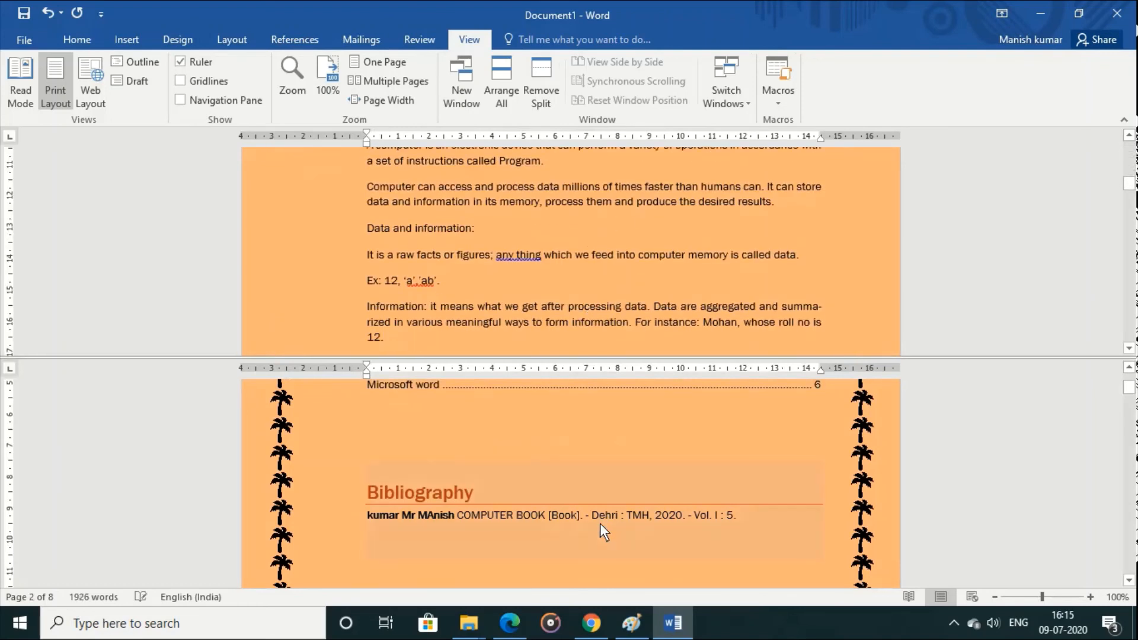
{"action": "scroll", "coordinate": [600, 524], "scroll_direction": "up", "scroll_amount": 3}
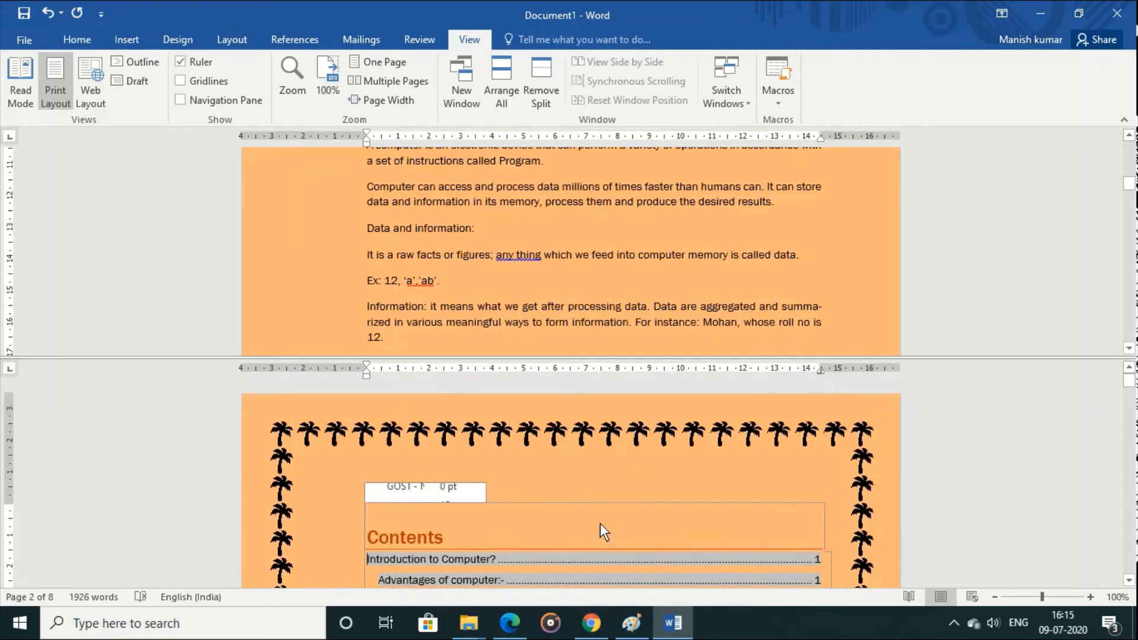
{"action": "scroll", "coordinate": [600, 524], "scroll_direction": "down", "scroll_amount": 8}
{"action": "scroll", "coordinate": [600, 524], "scroll_direction": "down", "scroll_amount": 8}
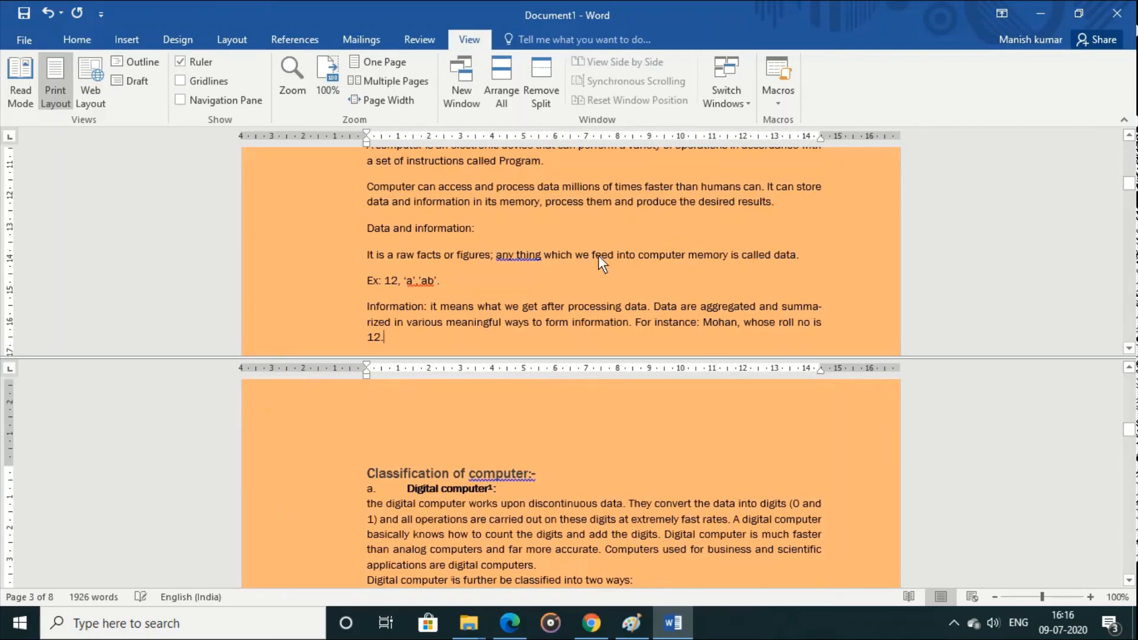
Step: Show Contents in the upper pane and the Hybrid computer text in the lower pane, and remove the split
{"action": "key", "text": "Up"}
{"action": "key", "text": "Up"}
{"action": "key", "text": "Up"}
{"action": "key", "text": "Up"}
{"action": "key", "text": "Up"}
{"action": "key", "text": "Up"}
{"action": "key", "text": "Up"}
{"action": "key", "text": "Up"}
{"action": "key", "text": "Up"}
{"action": "key", "text": "Up"}
{"action": "key", "text": "Up"}
{"action": "key", "text": "Up"}
{"action": "key", "text": "Up"}
{"action": "key", "text": "Up"}
{"action": "key", "text": "Up"}
{"action": "key", "text": "Up"}
{"action": "key", "text": "Up"}
{"action": "key", "text": "Up"}
{"action": "key", "text": "Up"}
{"action": "key", "text": "Up"}
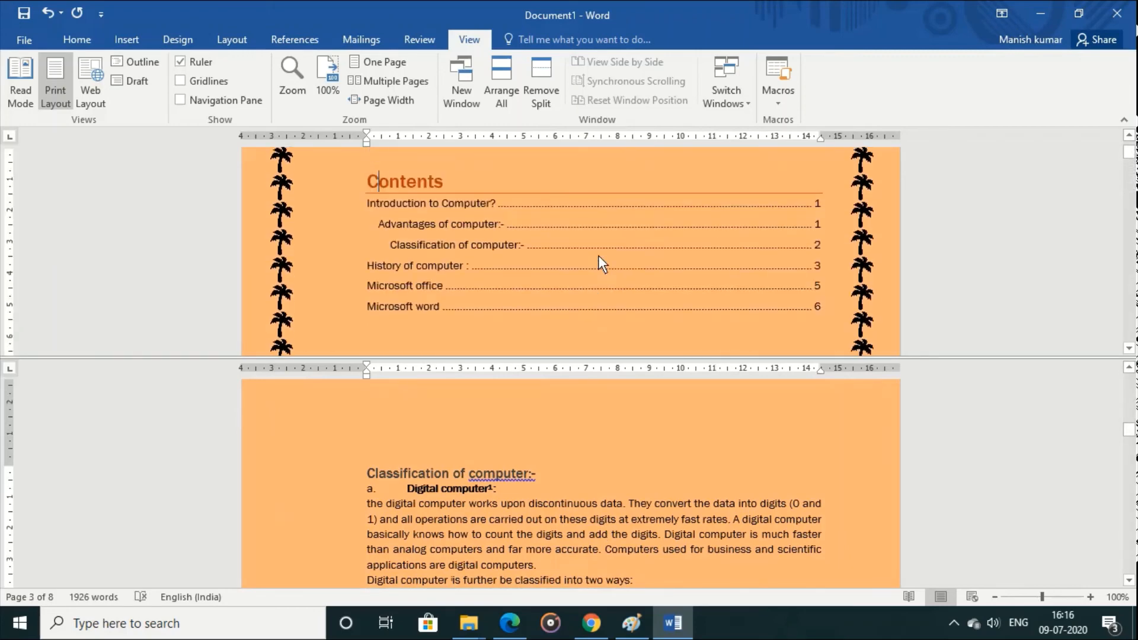
{"action": "left_click", "coordinate": [640, 510]}
{"action": "key", "text": "Down"}
{"action": "key", "text": "Down"}
{"action": "key", "text": "Down"}
{"action": "key", "text": "Down"}
{"action": "key", "text": "Down"}
{"action": "key", "text": "Down"}
{"action": "key", "text": "Down"}
{"action": "key", "text": "Down"}
{"action": "key", "text": "Down"}
{"action": "key", "text": "Down"}
{"action": "key", "text": "Down"}
{"action": "key", "text": "Down"}
{"action": "key", "text": "Down"}
{"action": "key", "text": "Down"}
{"action": "key", "text": "Down"}
{"action": "key", "text": "Down"}
{"action": "key", "text": "Down"}
{"action": "key", "text": "Down"}
{"action": "key", "text": "Down"}
{"action": "key", "text": "Down"}
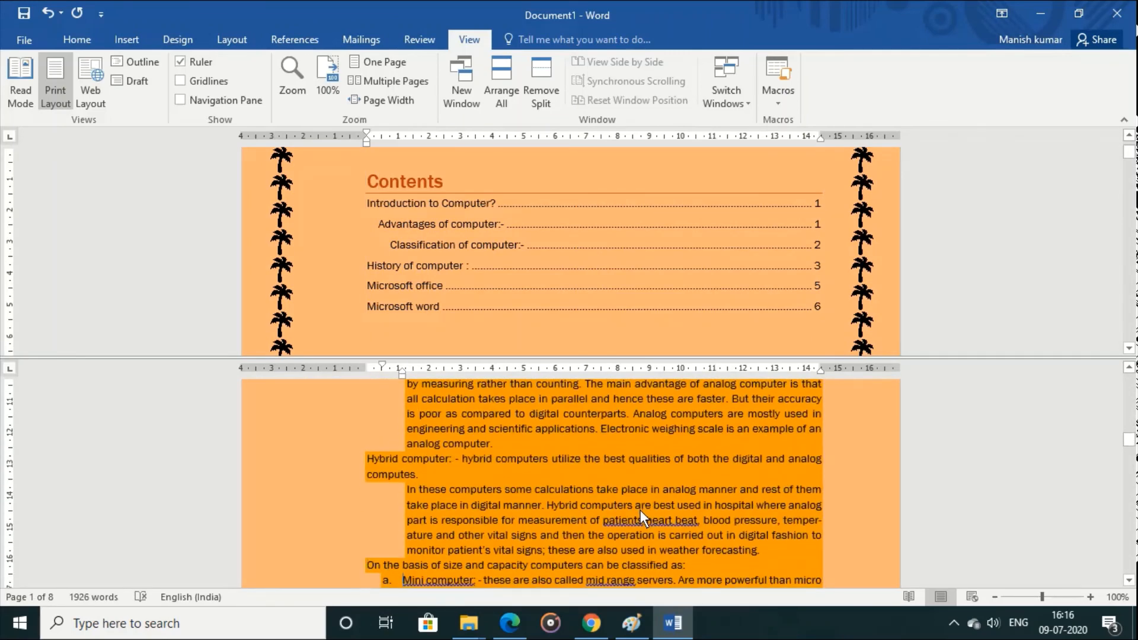
{"action": "left_click", "coordinate": [546, 89]}
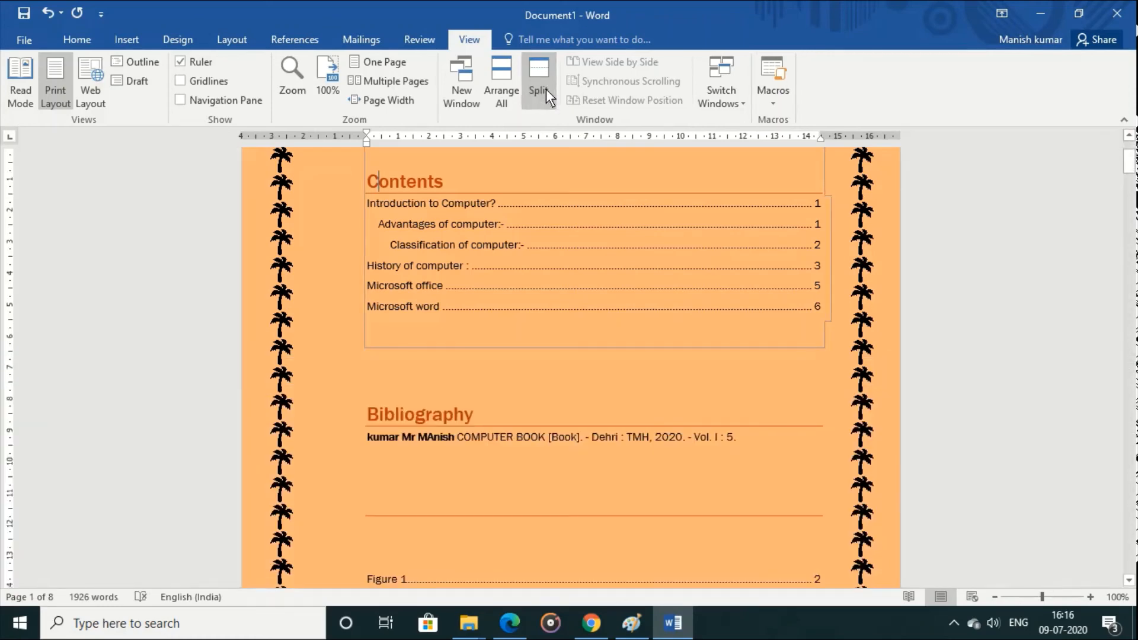
Step: Open the recent Interactive_Banking_System document and view it side by side with Document1
{"action": "left_click", "coordinate": [24, 39]}
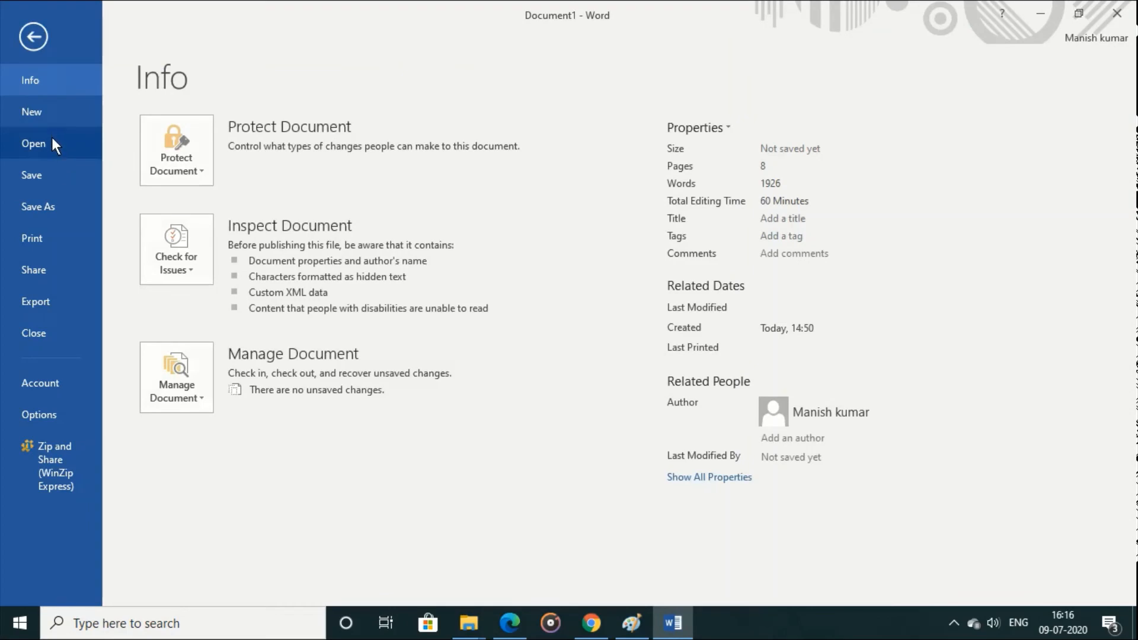
{"action": "left_click", "coordinate": [52, 145]}
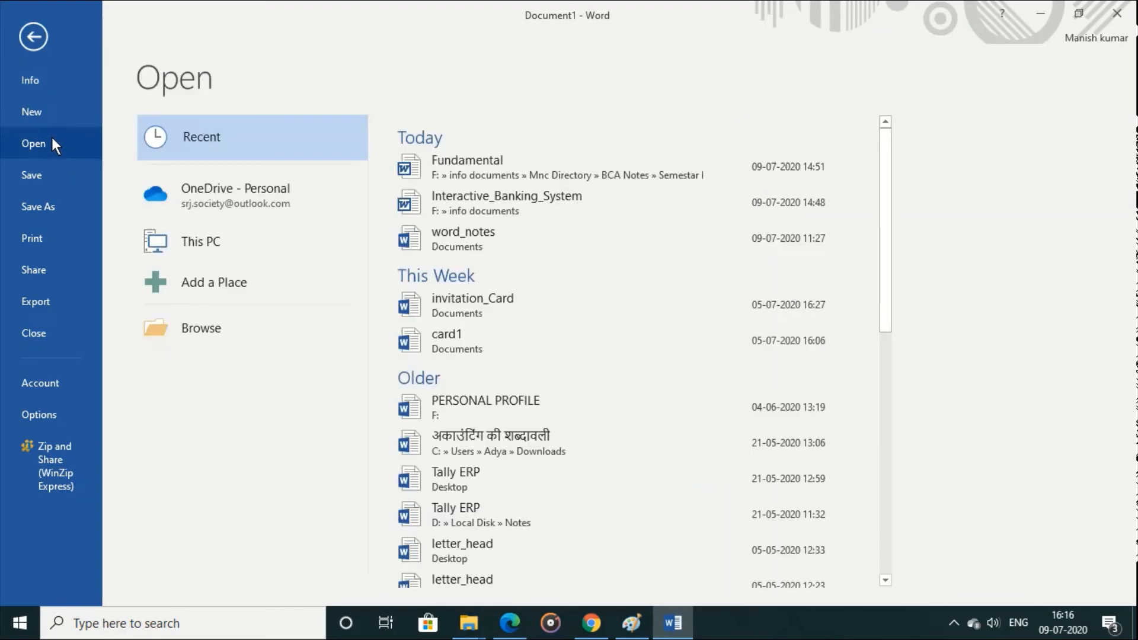
{"action": "left_click", "coordinate": [484, 201]}
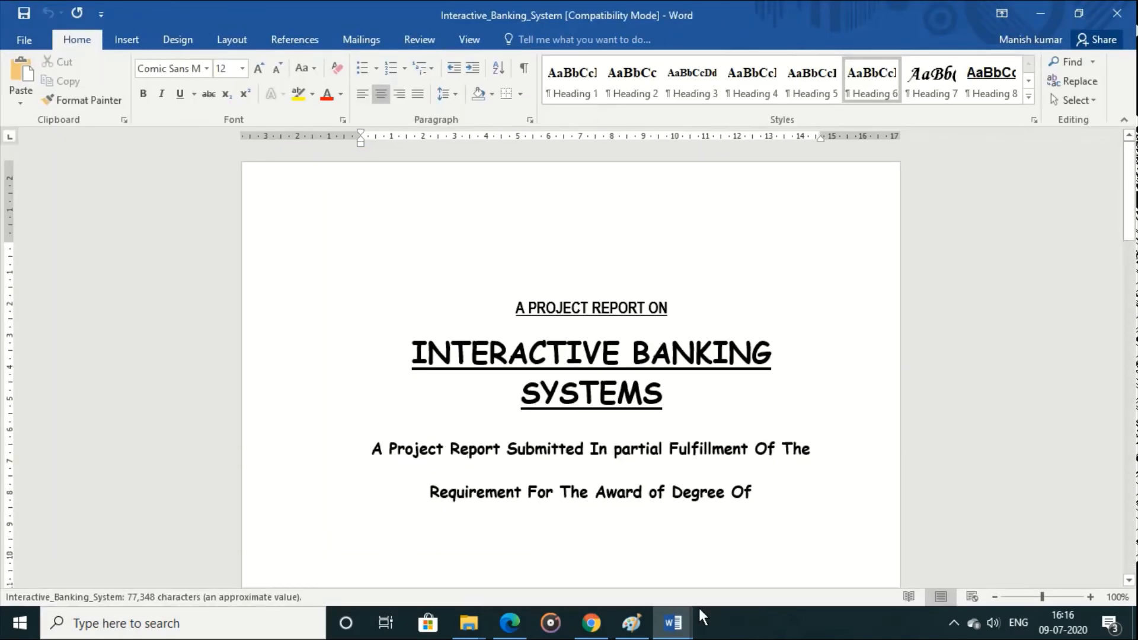
{"action": "mouse_move", "coordinate": [673, 622]}
{"action": "left_click", "coordinate": [564, 514]}
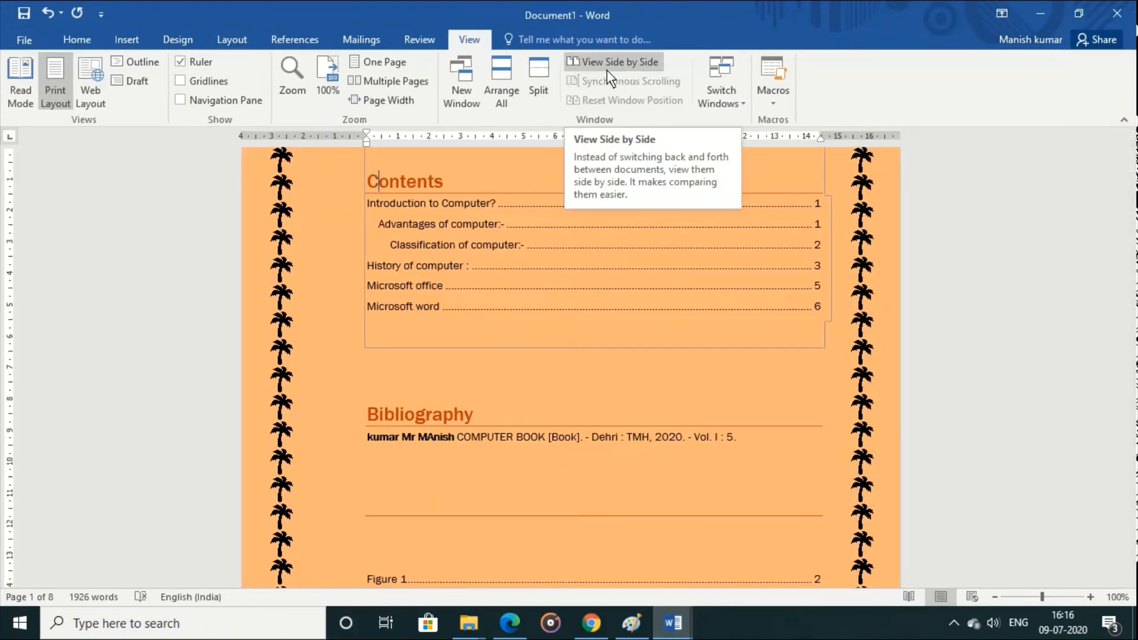
{"action": "left_click", "coordinate": [608, 66]}
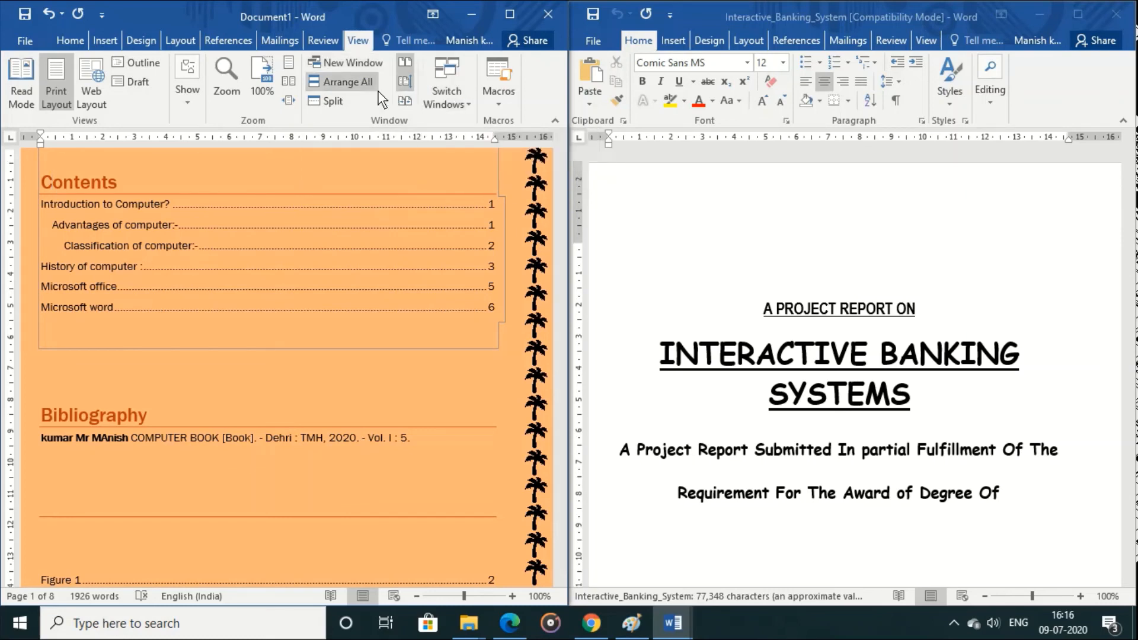
Step: Stack the two document windows with Arrange All, and reset their positions to side by side
{"action": "left_click", "coordinate": [193, 109]}
{"action": "left_click", "coordinate": [193, 109]}
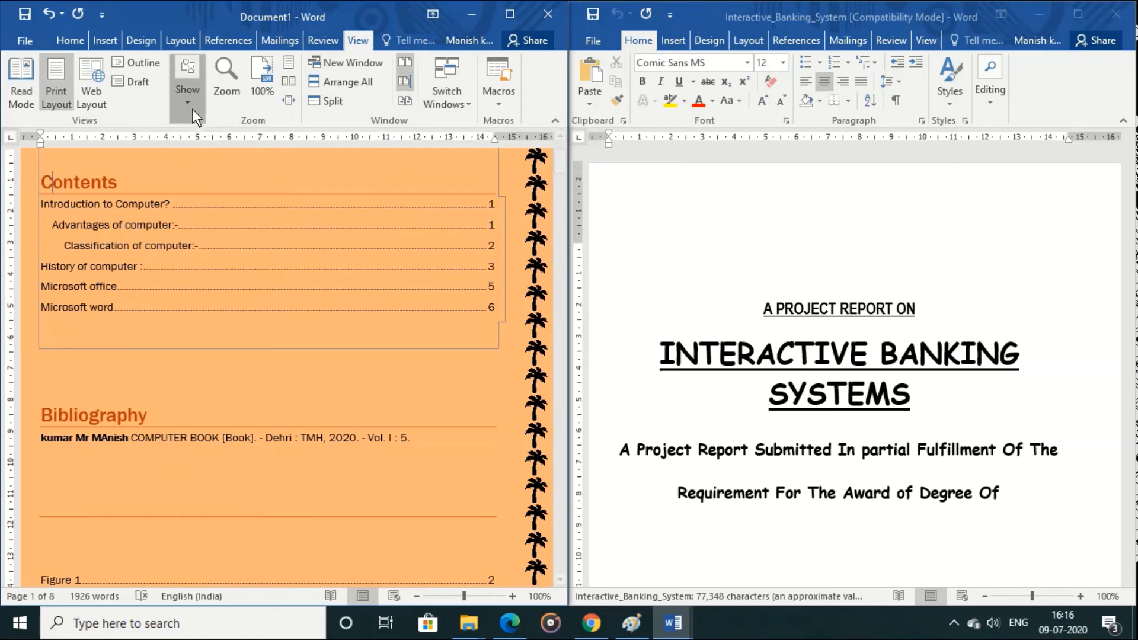
{"action": "left_click", "coordinate": [336, 83]}
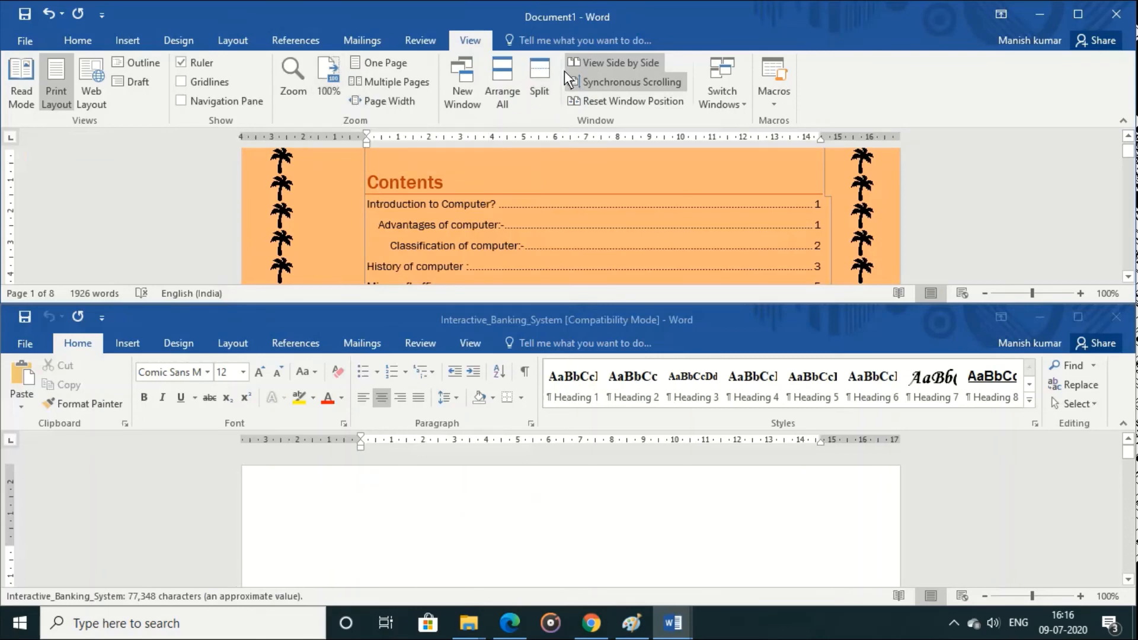
{"action": "left_click", "coordinate": [651, 109]}
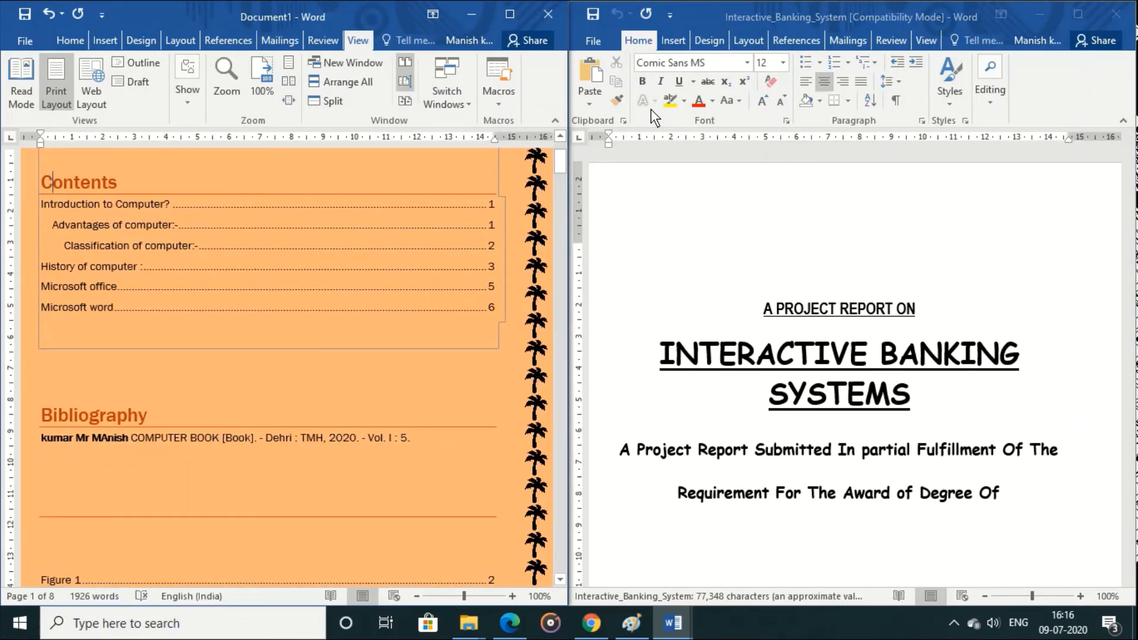
Step: Switch to the Interactive_Banking_System window from Document1 and close that document
{"action": "left_click", "coordinate": [441, 99]}
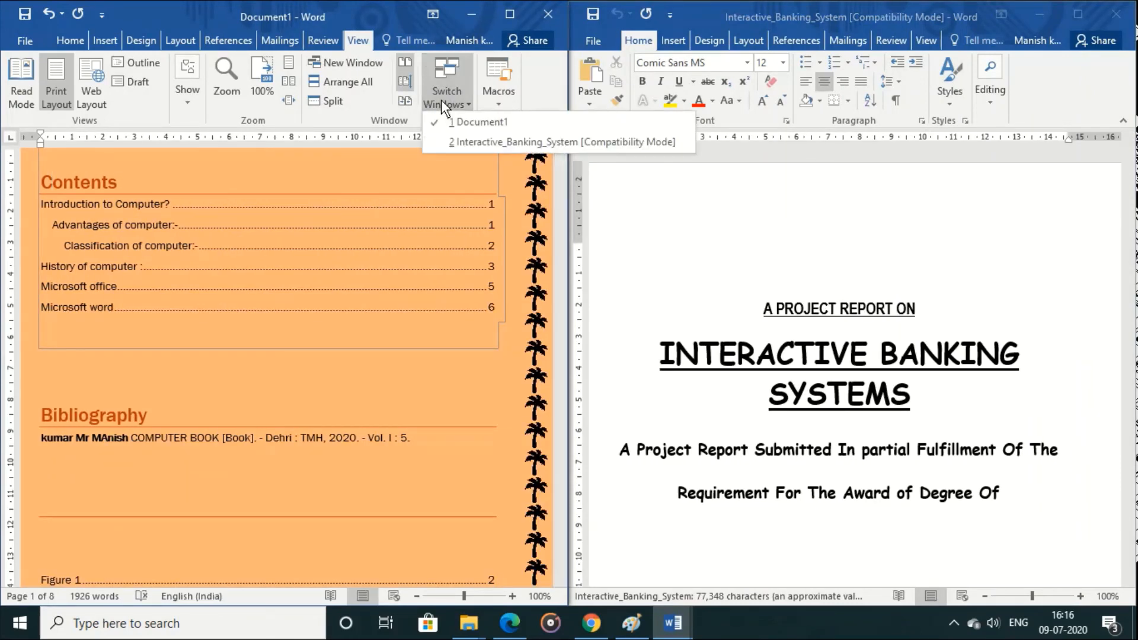
{"action": "left_click", "coordinate": [474, 144]}
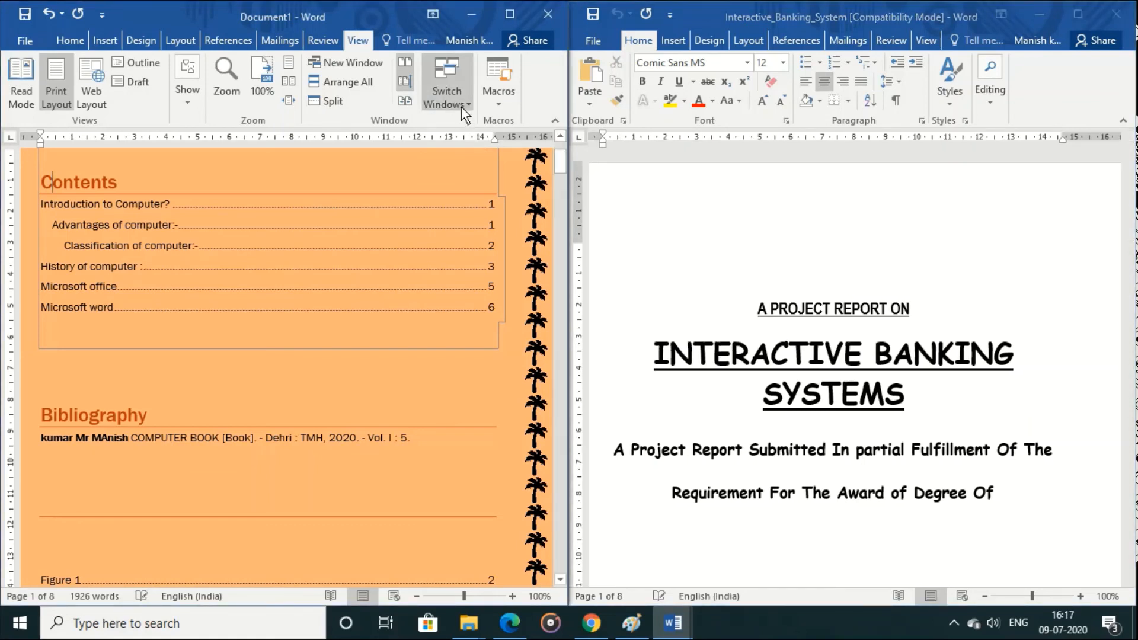
{"action": "left_click", "coordinate": [462, 107]}
{"action": "left_click", "coordinate": [474, 139]}
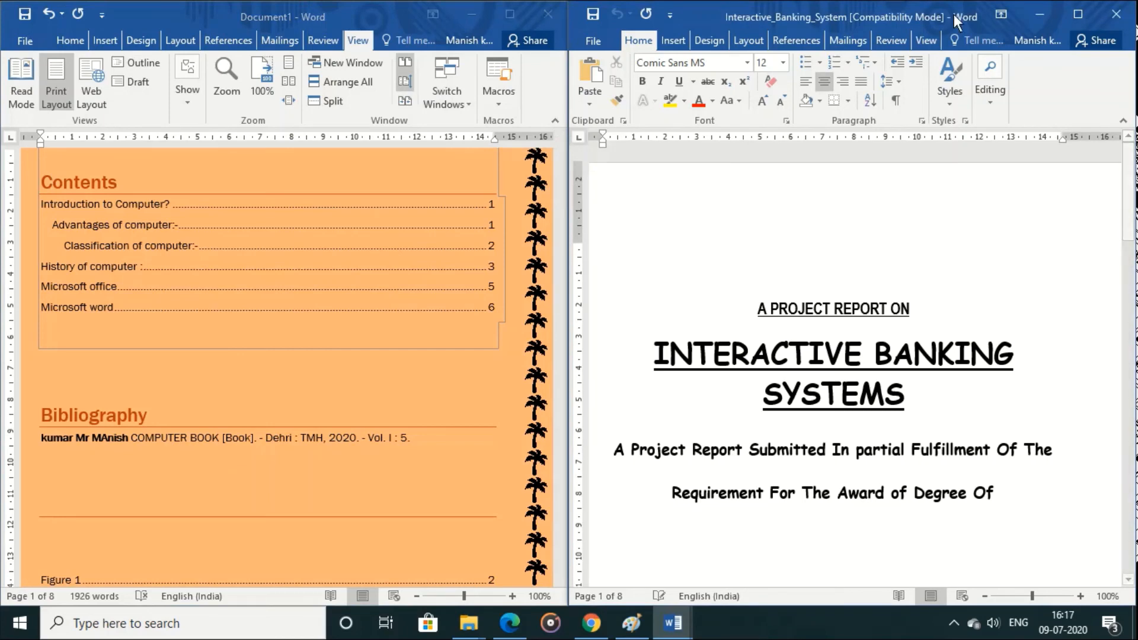
{"action": "left_click", "coordinate": [1116, 13]}
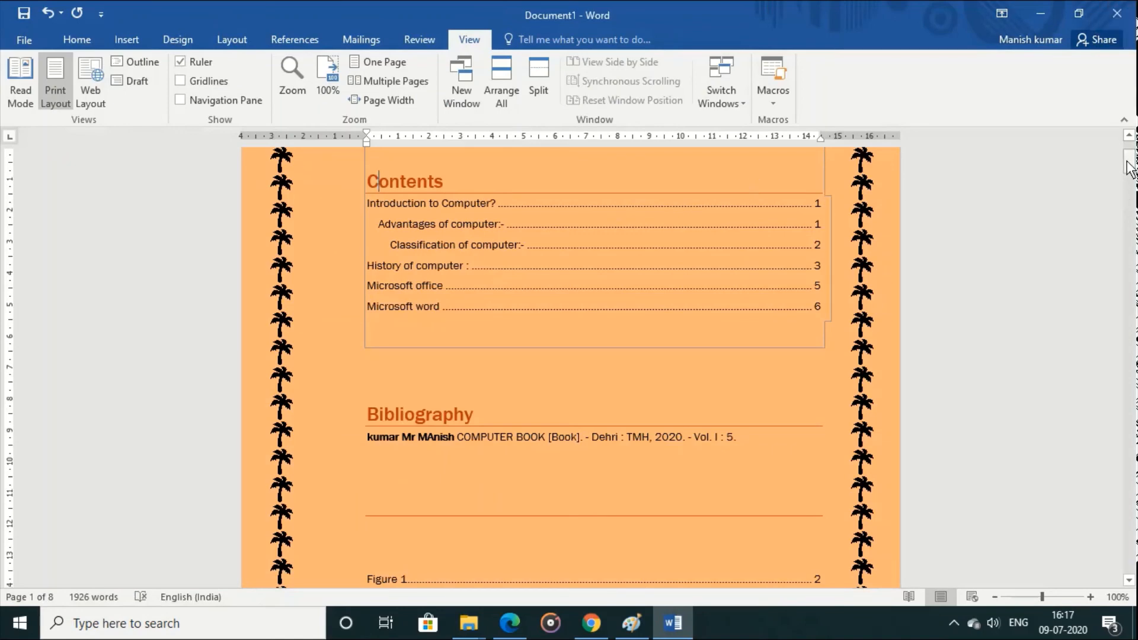
Step: Start recording a macro in the blank area above the "Introduction to Computer?" heading, assigning it the keyboard shortcut Ctrl+M
{"action": "left_click_drag", "start_coordinate": [1130, 167], "coordinate": [1132, 218]}
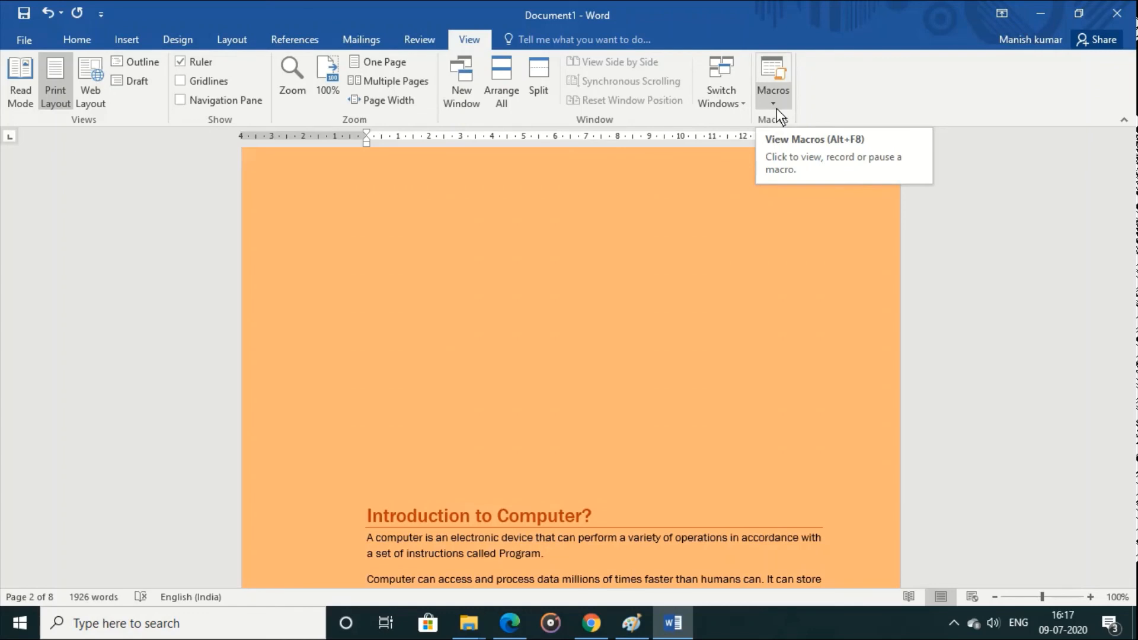
{"action": "left_click", "coordinate": [412, 301]}
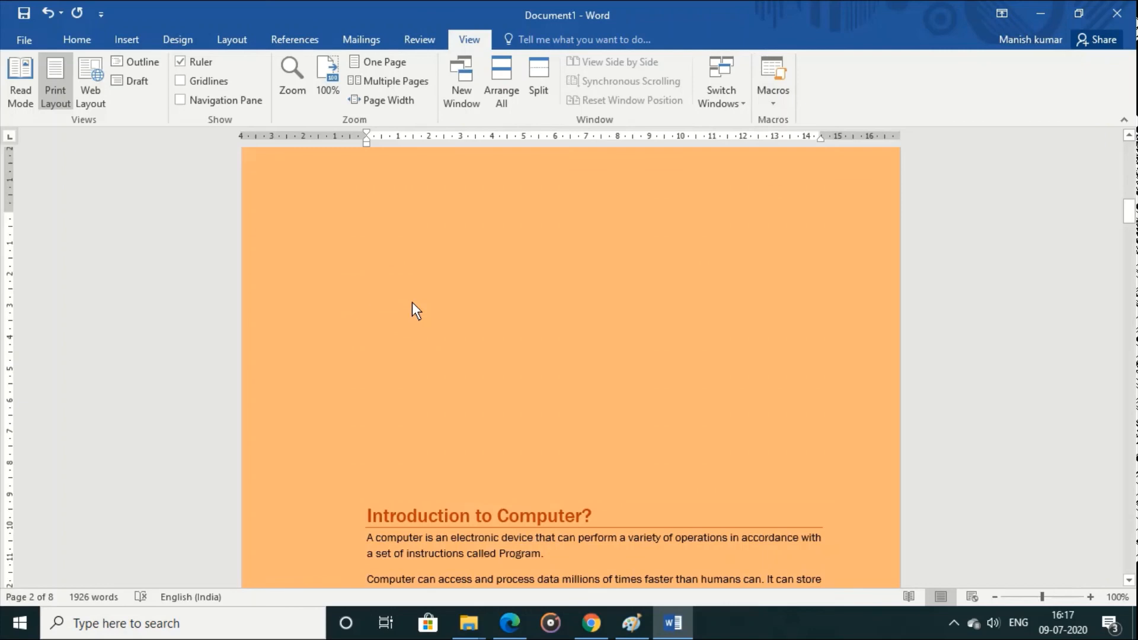
{"action": "left_click", "coordinate": [771, 90]}
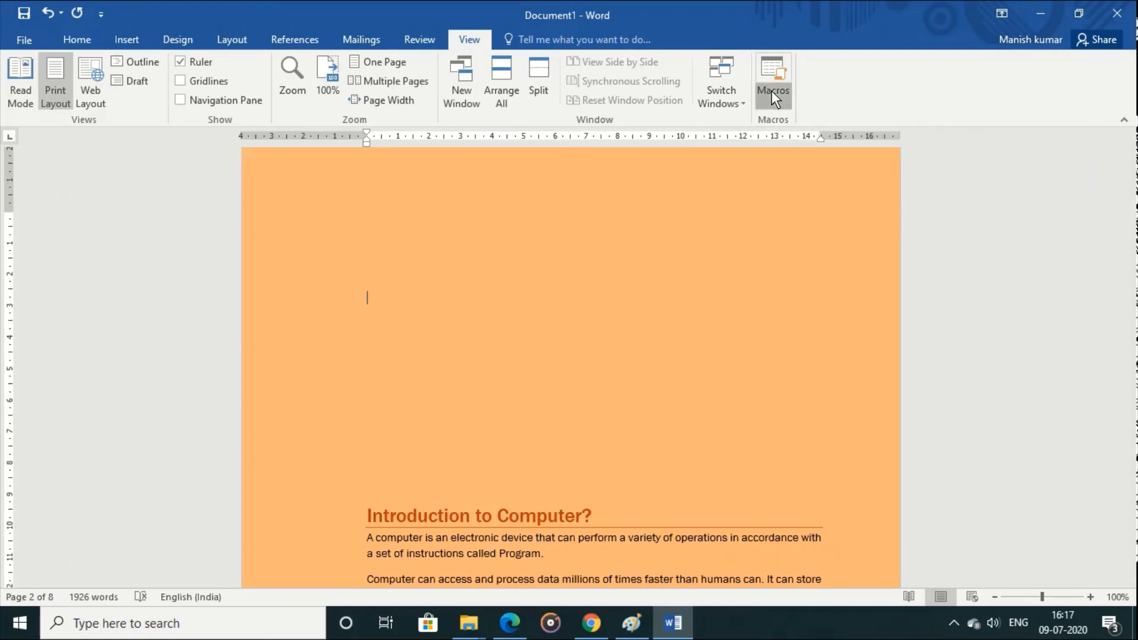
{"action": "left_click", "coordinate": [800, 139]}
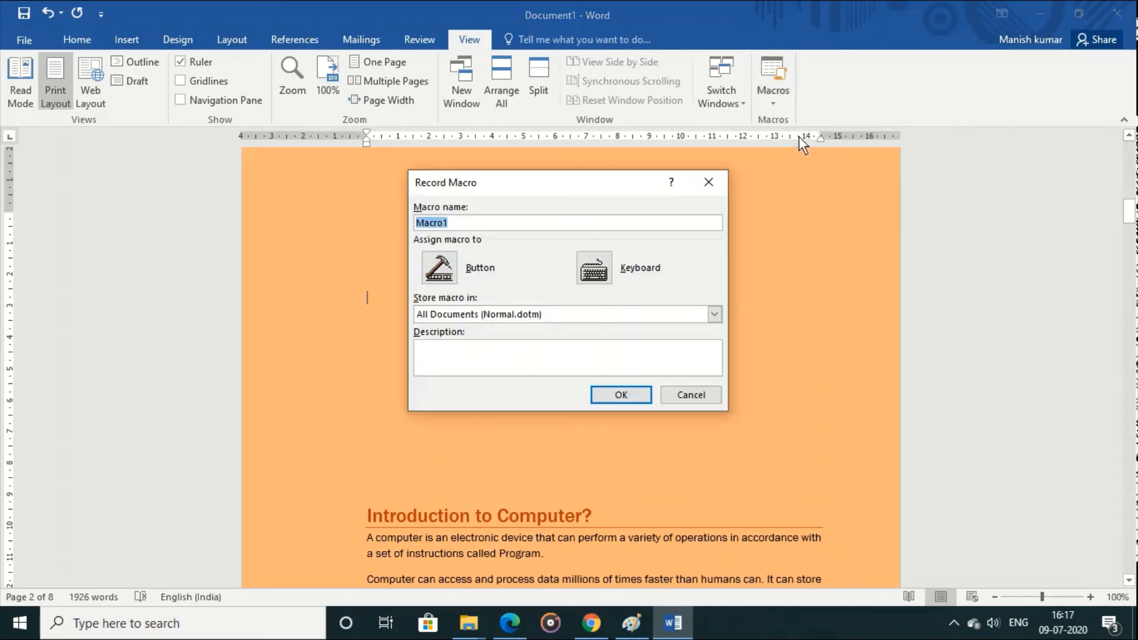
{"action": "left_click", "coordinate": [606, 274]}
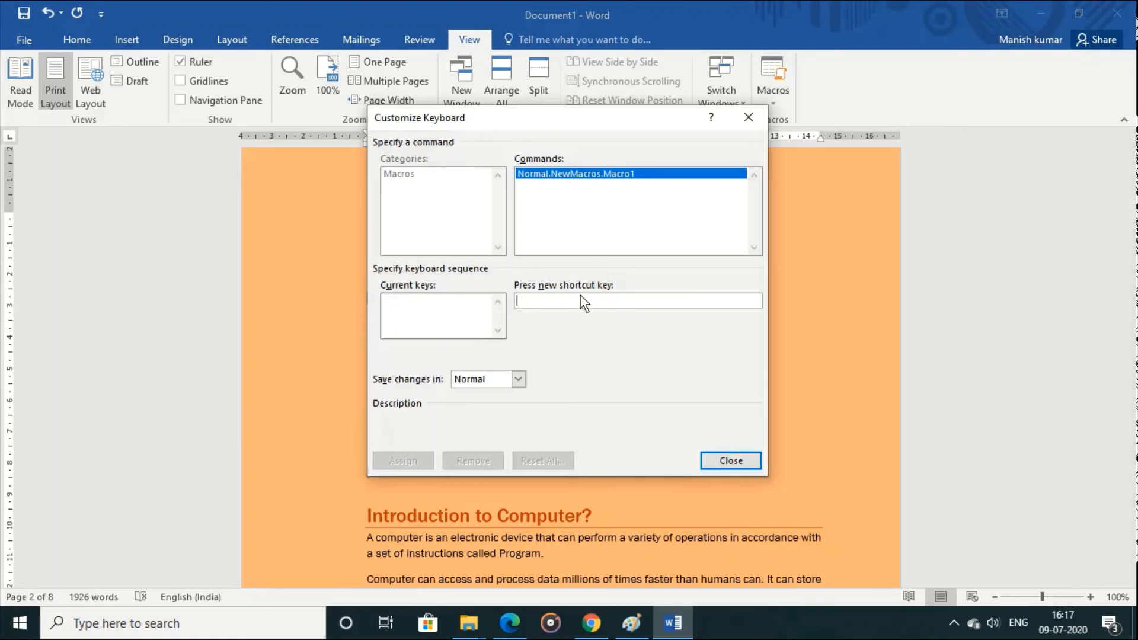
{"action": "key", "text": "ctrl+m"}
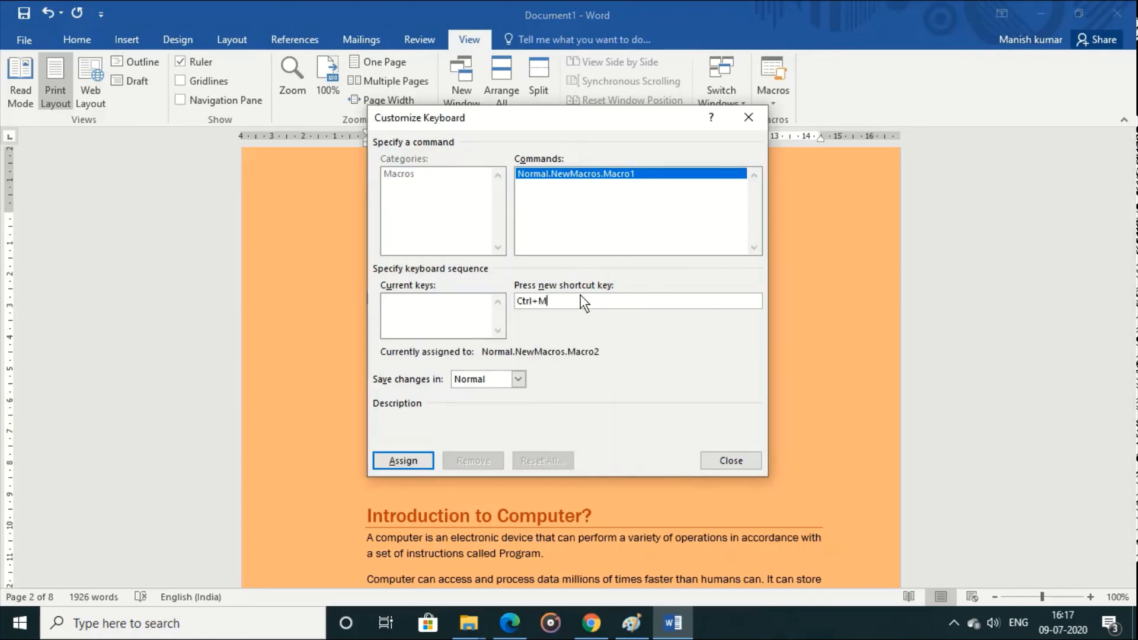
{"action": "left_click", "coordinate": [415, 461]}
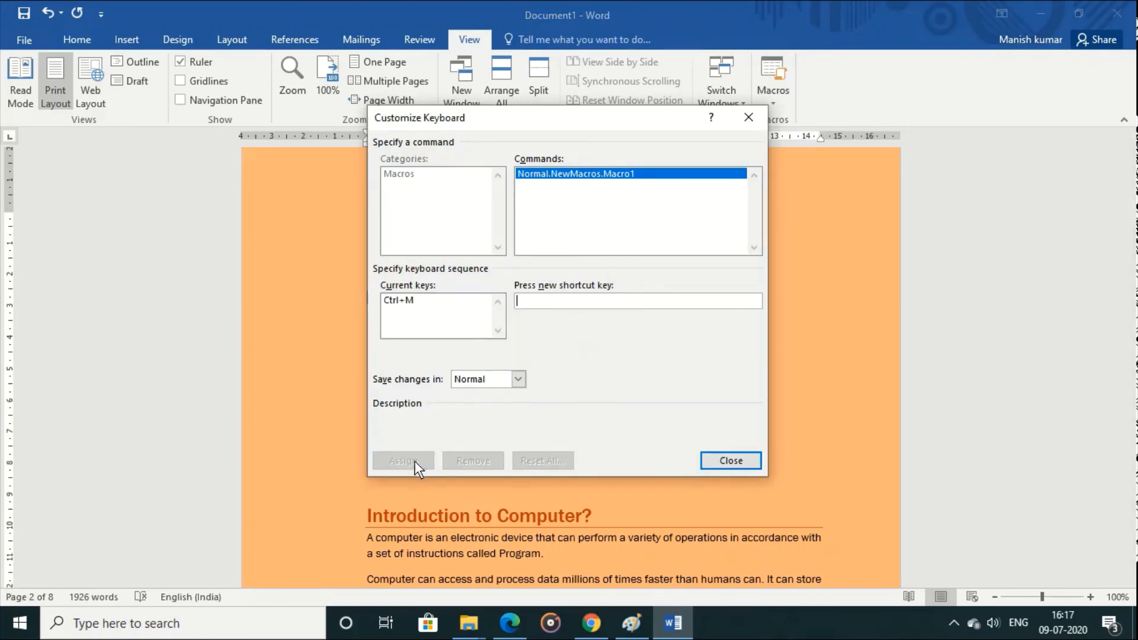
{"action": "left_click", "coordinate": [719, 461]}
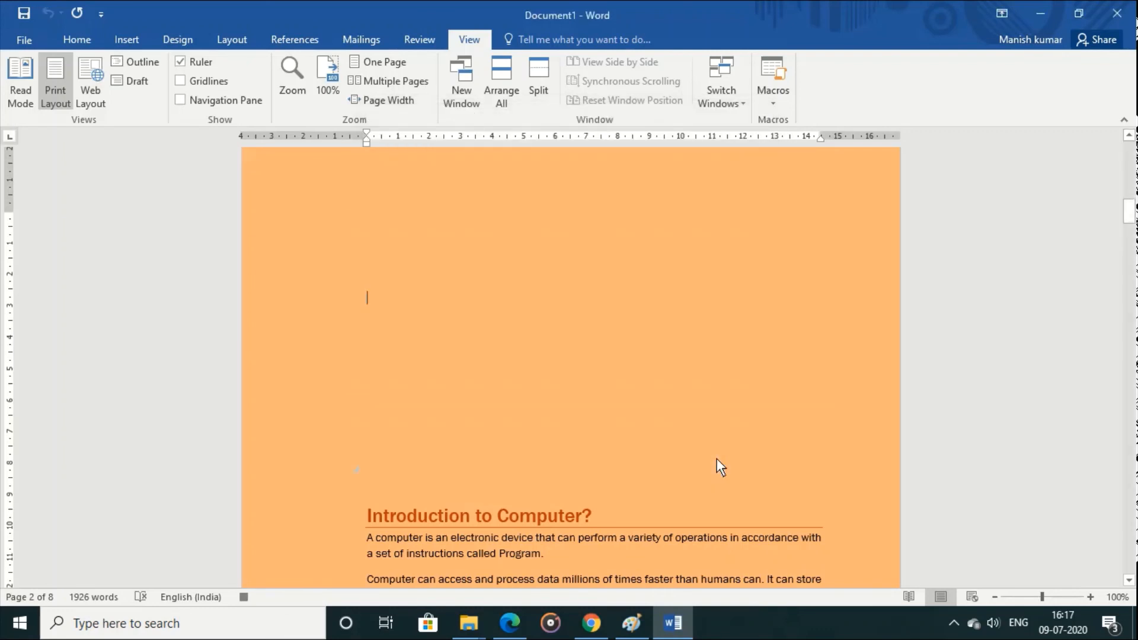
Step: Write "dear friend" and, below it, "how r u ? i am fine and wishing you will be fine there."
{"action": "type", "text": "dear frie"}
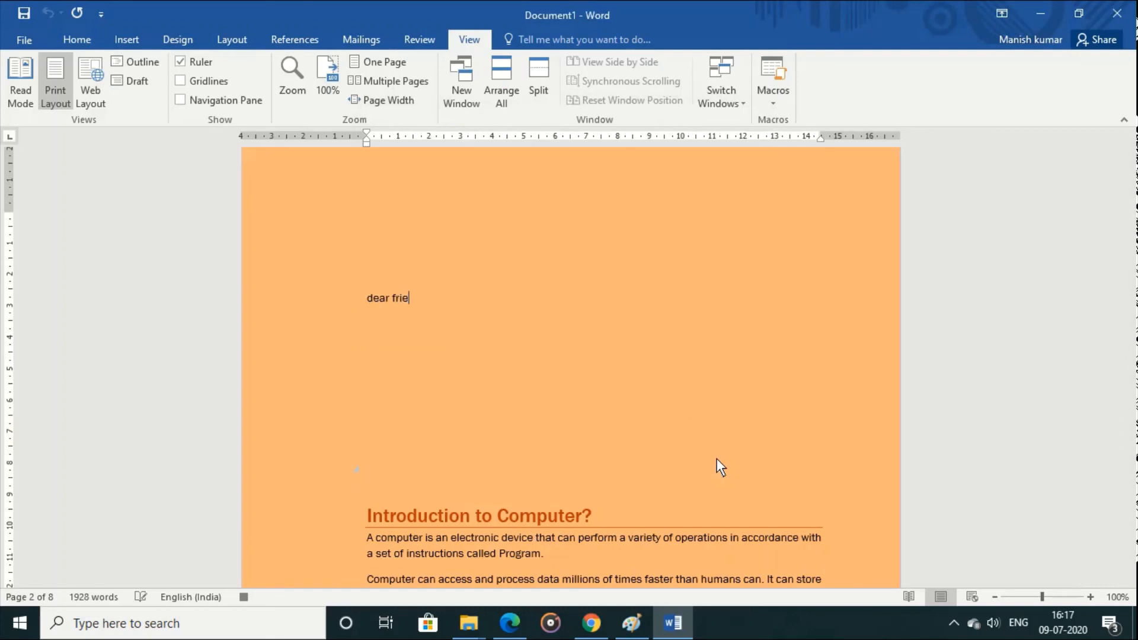
{"action": "type", "text": "nd"}
{"action": "key", "text": "Return"}
{"action": "type", "text": "ho"}
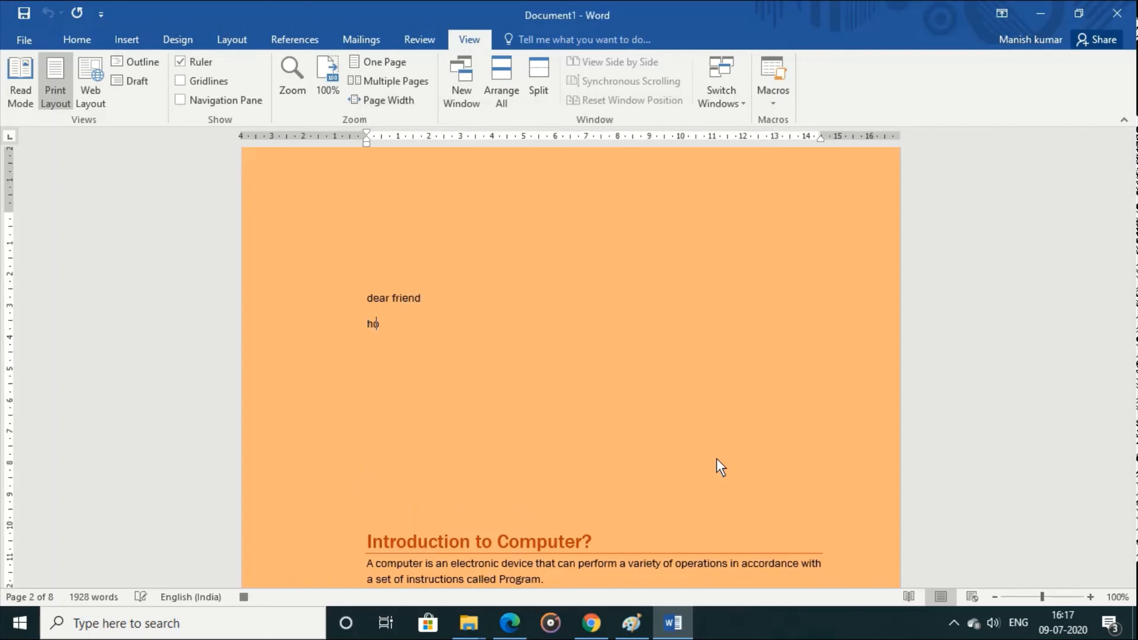
{"action": "type", "text": "w r u ? i am fine and wishing y"}
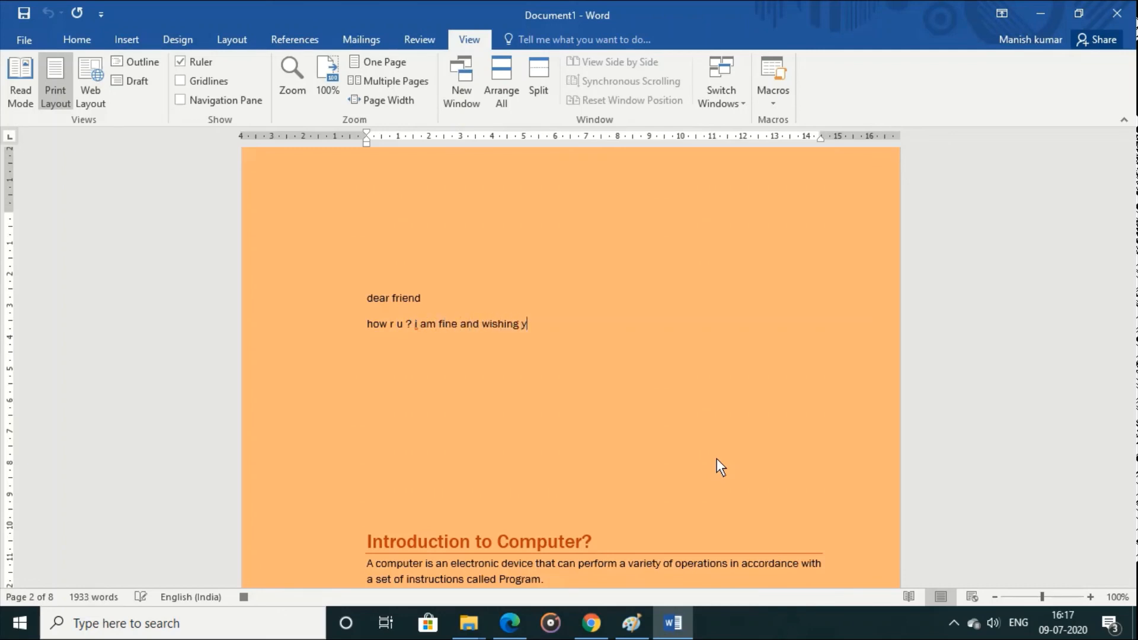
{"action": "type", "text": "ou will be fine there."}
Step: Add the line "thank you .keep in touch ." followed by an empty line, and stop recording the macro
{"action": "key", "text": "Return"}
{"action": "type", "text": "thak"}
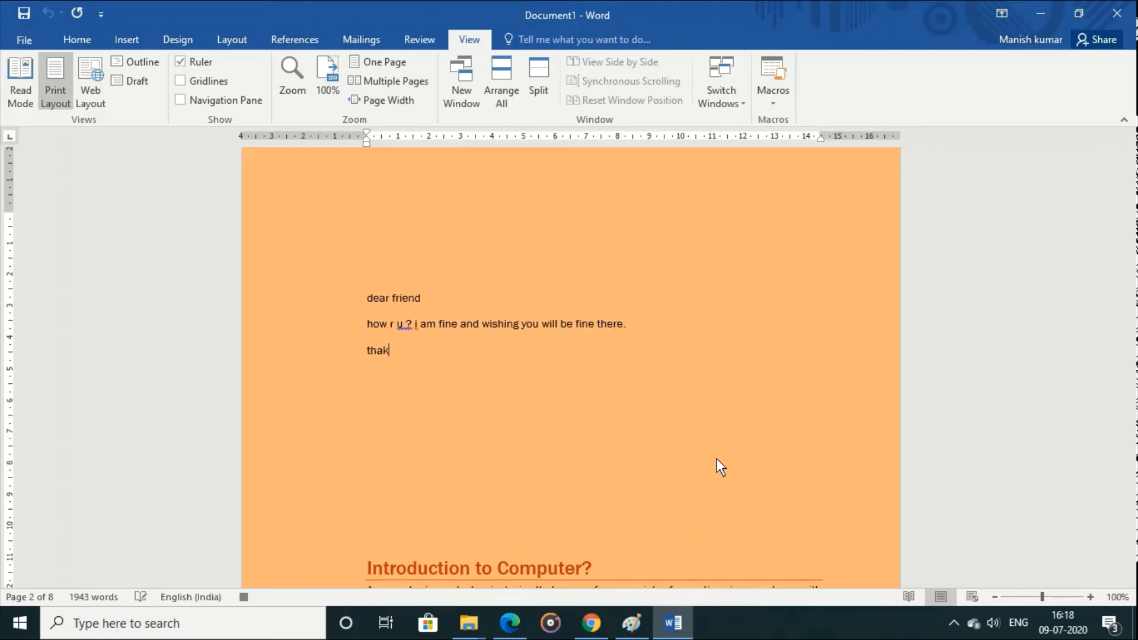
{"action": "key", "text": "BackSpace"}
{"action": "type", "text": "nk you .keep in touch ."}
{"action": "key", "text": "Return"}
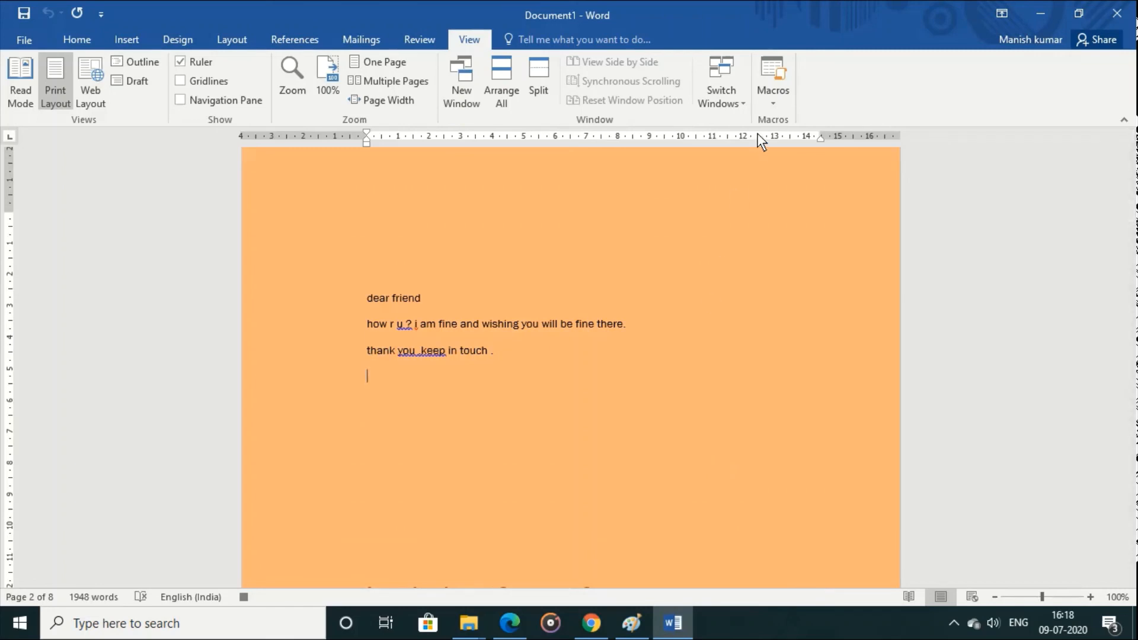
{"action": "left_click", "coordinate": [773, 104]}
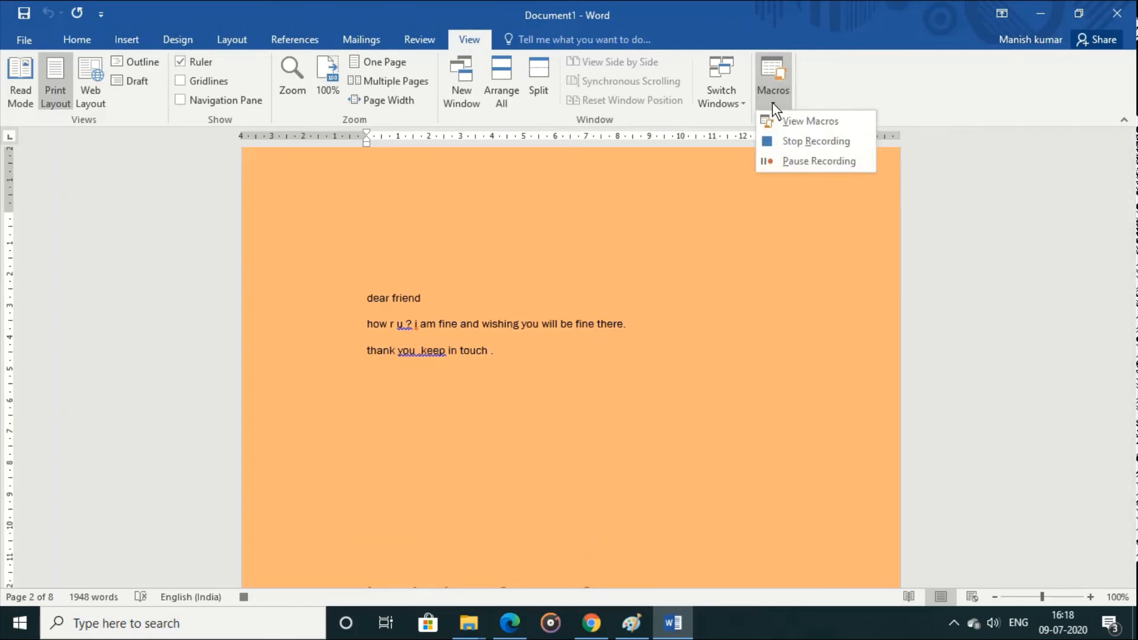
{"action": "left_click", "coordinate": [798, 142]}
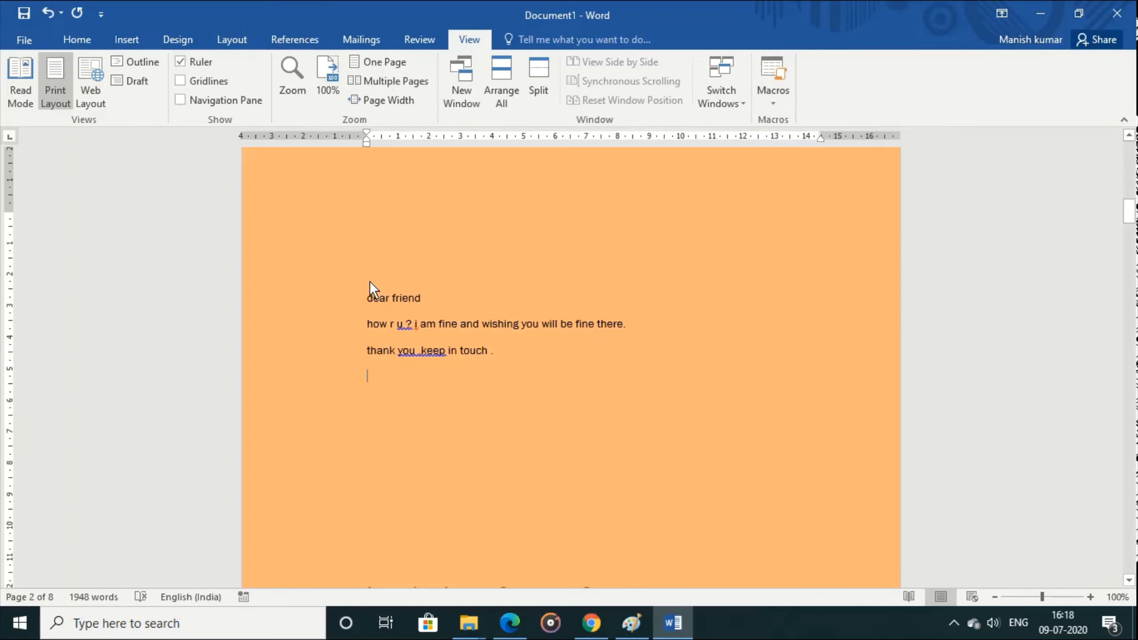
Step: Delete the three message lines and insert them twice in their place by running the recorded macro with its shortcut
{"action": "left_click_drag", "start_coordinate": [369, 281], "coordinate": [542, 407]}
{"action": "key", "text": "ctrl+c"}
{"action": "key", "text": "Delete"}
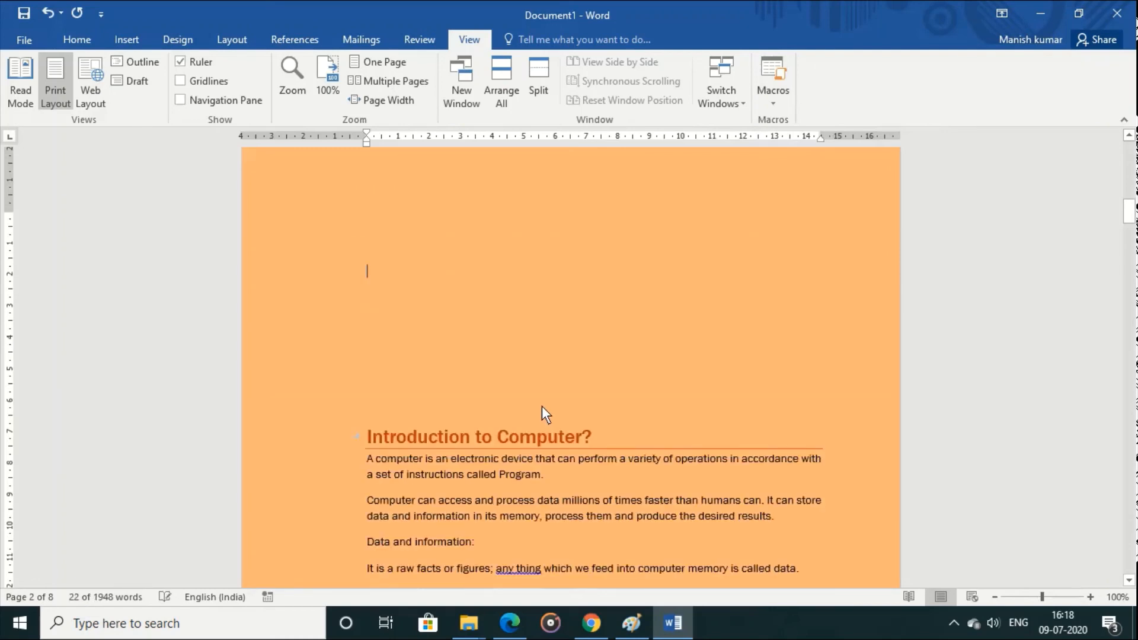
{"action": "key", "text": "ctrl+m"}
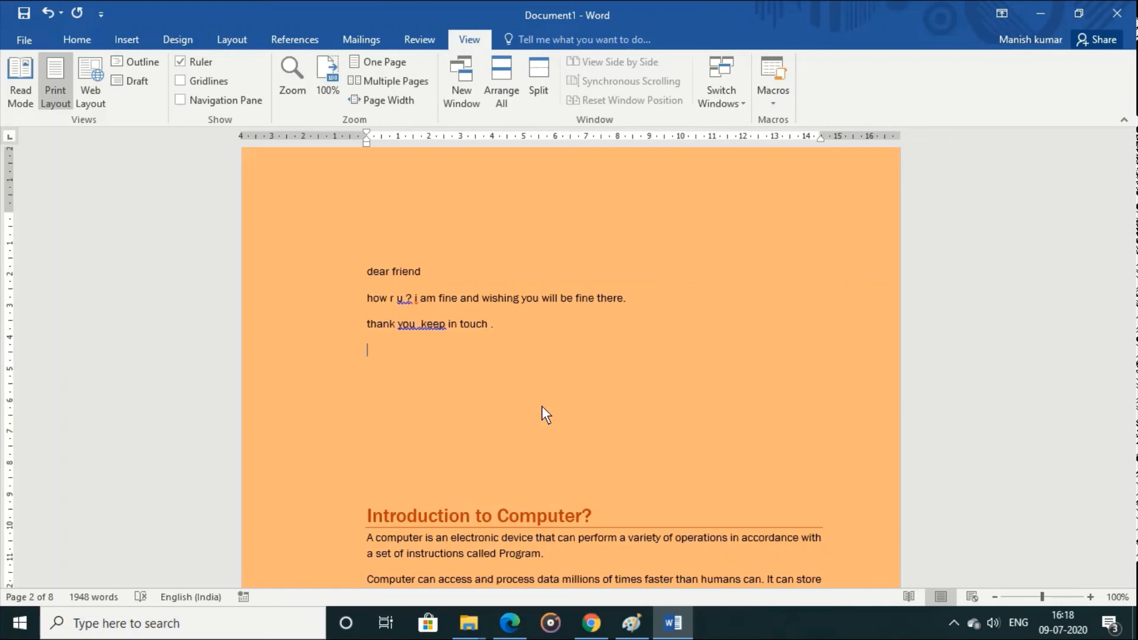
{"action": "key", "text": "ctrl+v"}
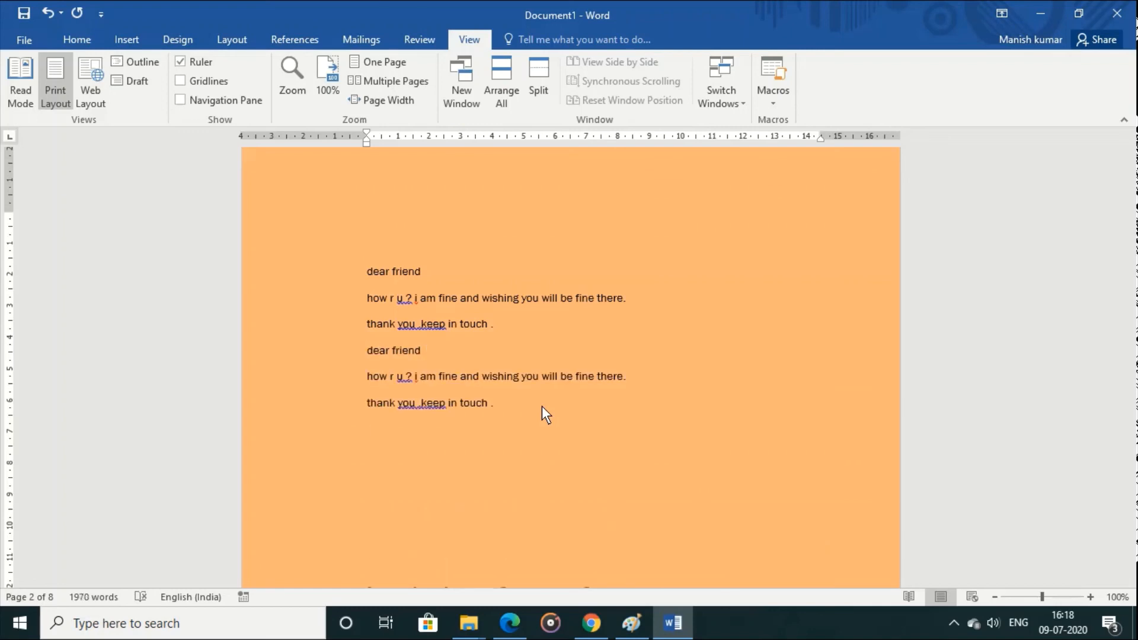
Step: Create a new blank document and run the recorded macro in it with its assigned shortcut
{"action": "left_click", "coordinate": [23, 40]}
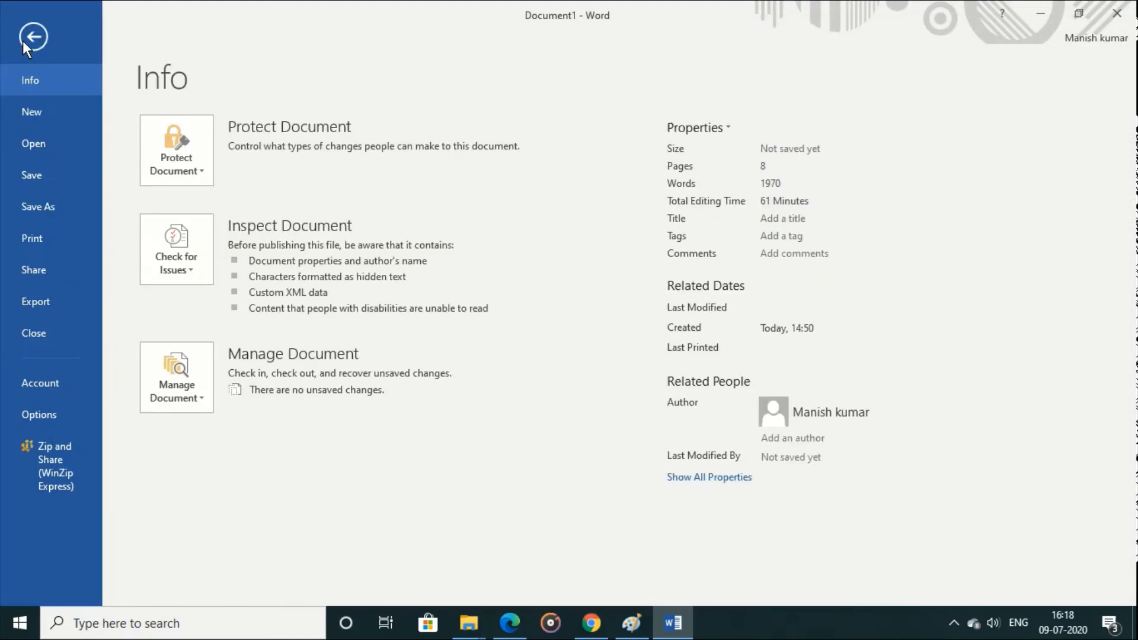
{"action": "left_click", "coordinate": [32, 121]}
{"action": "left_click", "coordinate": [191, 247]}
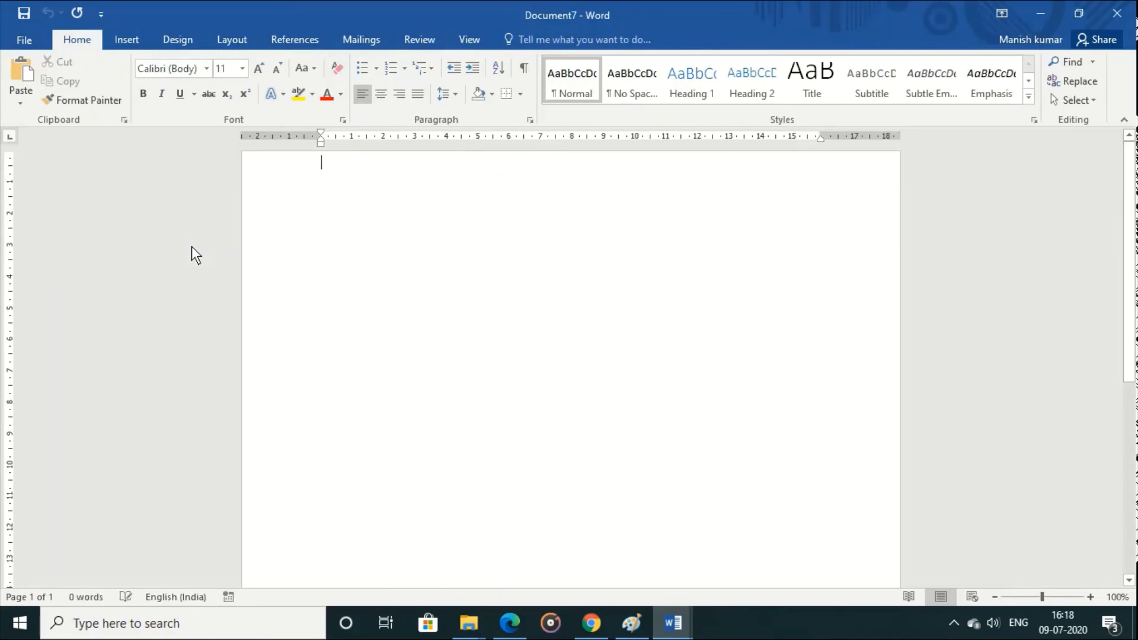
{"action": "type", "text": "dear friend how r u ? i am fine and wishing you will be fine there. thank you .keep in touch ."}
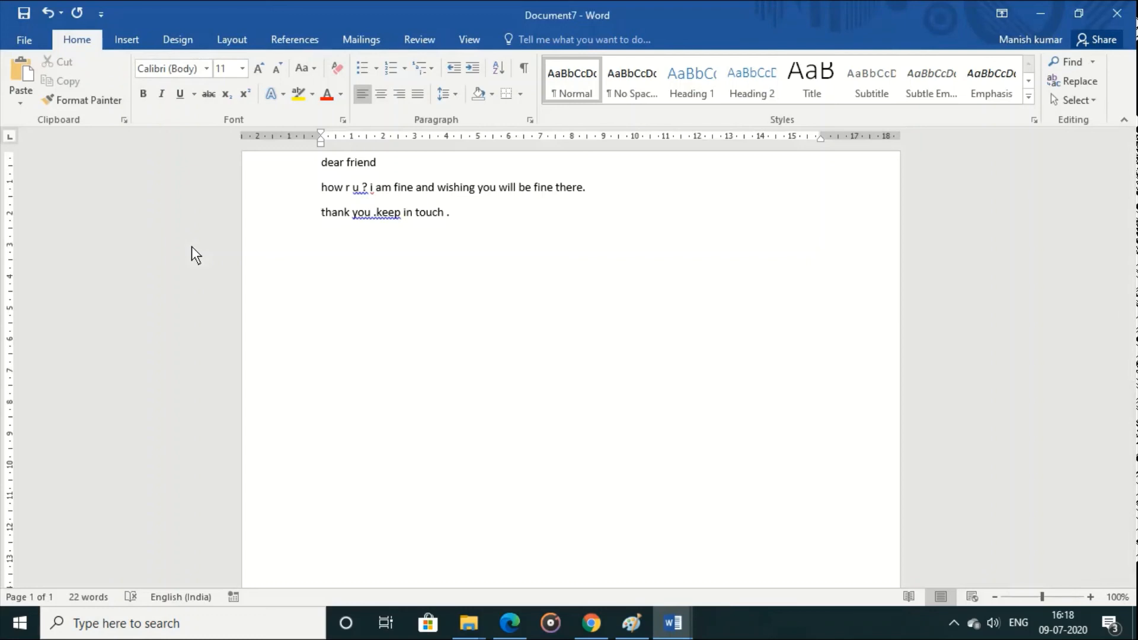
Step: Insert the message a second time in the new document by running Macro1 from the list of macros
{"action": "left_click", "coordinate": [467, 40]}
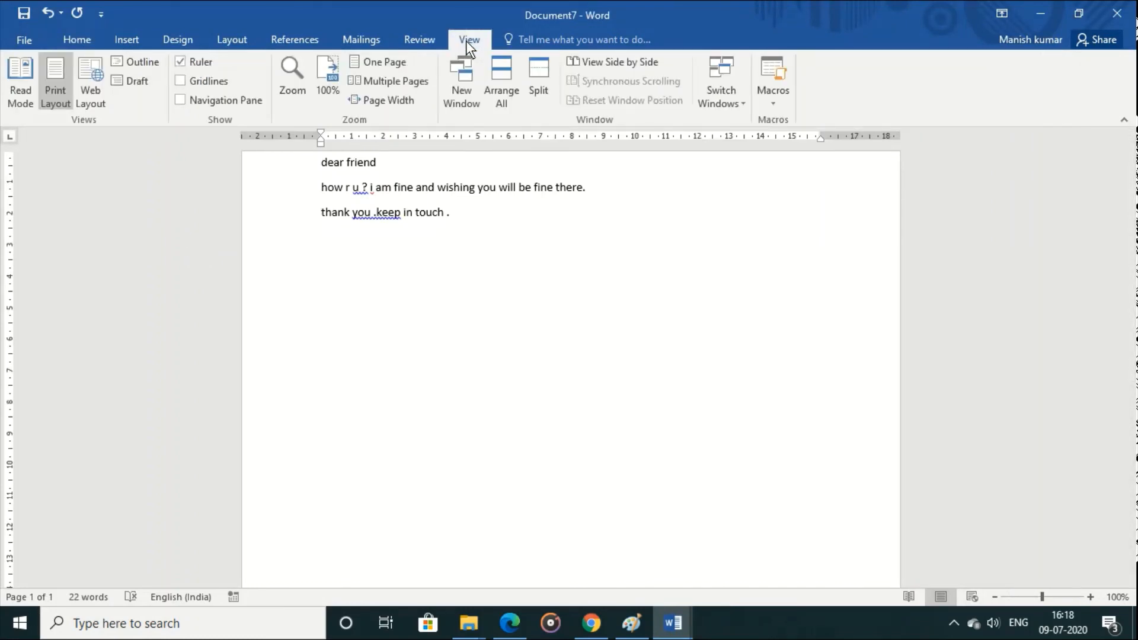
{"action": "left_click", "coordinate": [771, 106]}
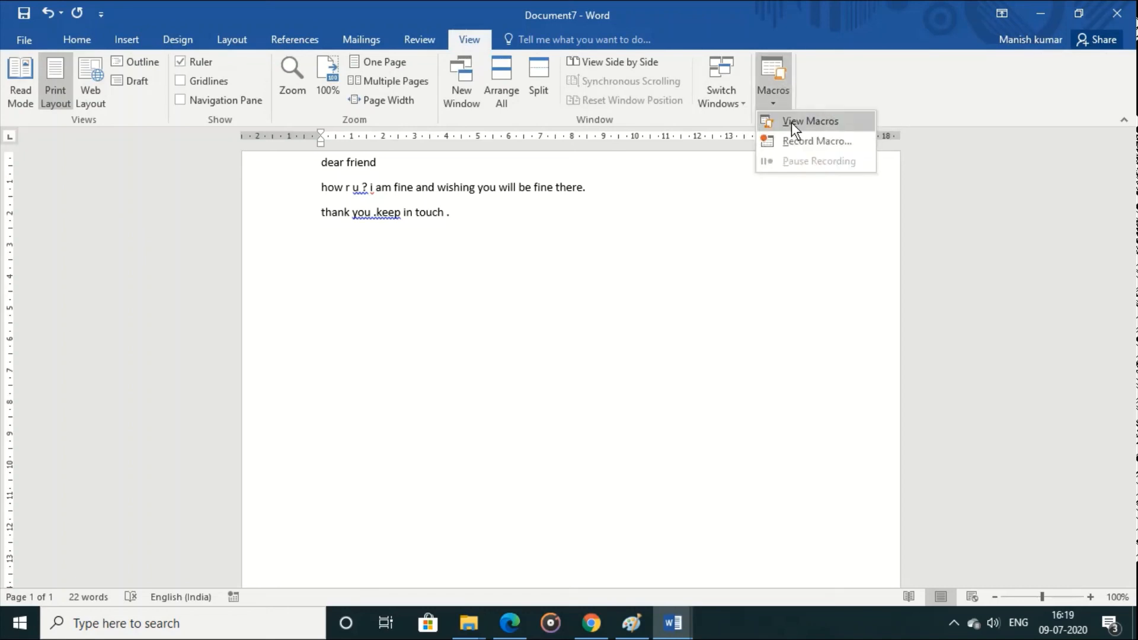
{"action": "left_click", "coordinate": [792, 122]}
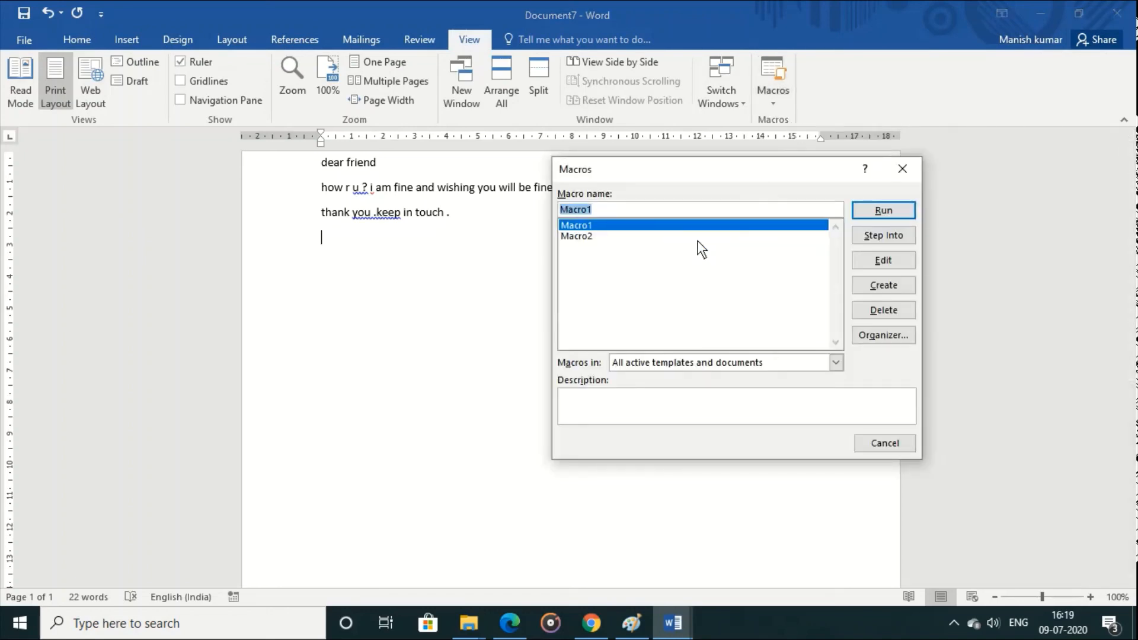
{"action": "left_click", "coordinate": [866, 213]}
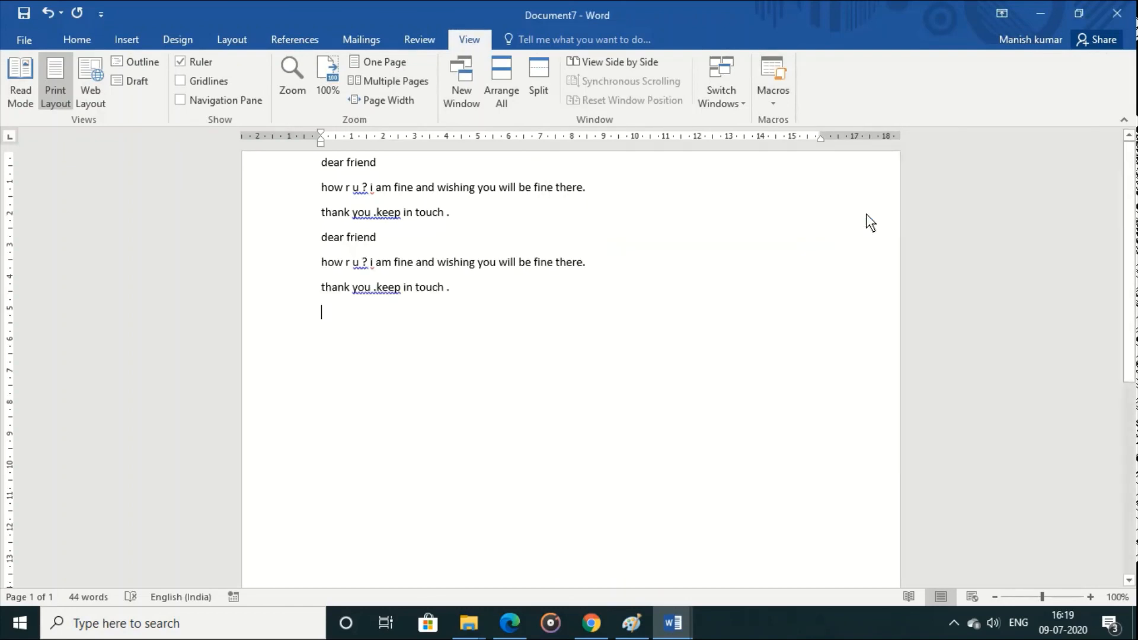